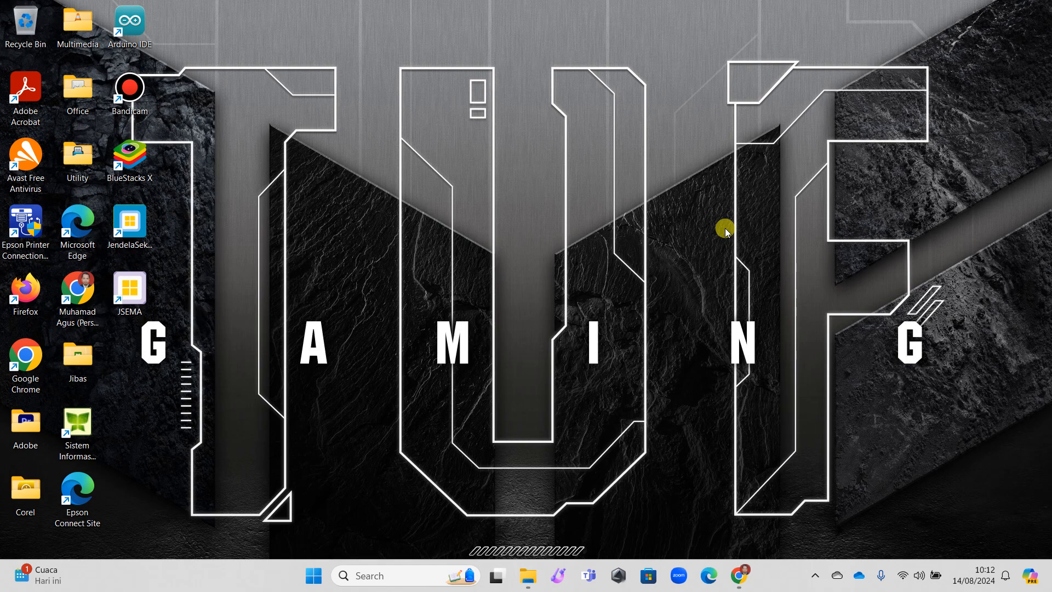
- Switch to Chrome and open the course section "Memasukkan Materi Ke dalam Pelajaran"
left_click(739, 575)
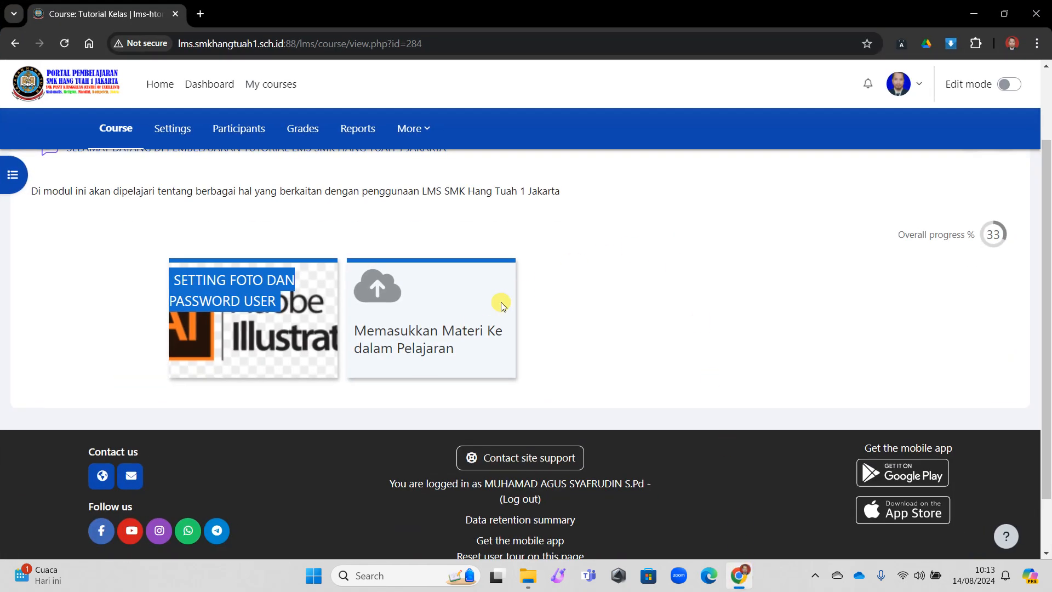
left_click(457, 312)
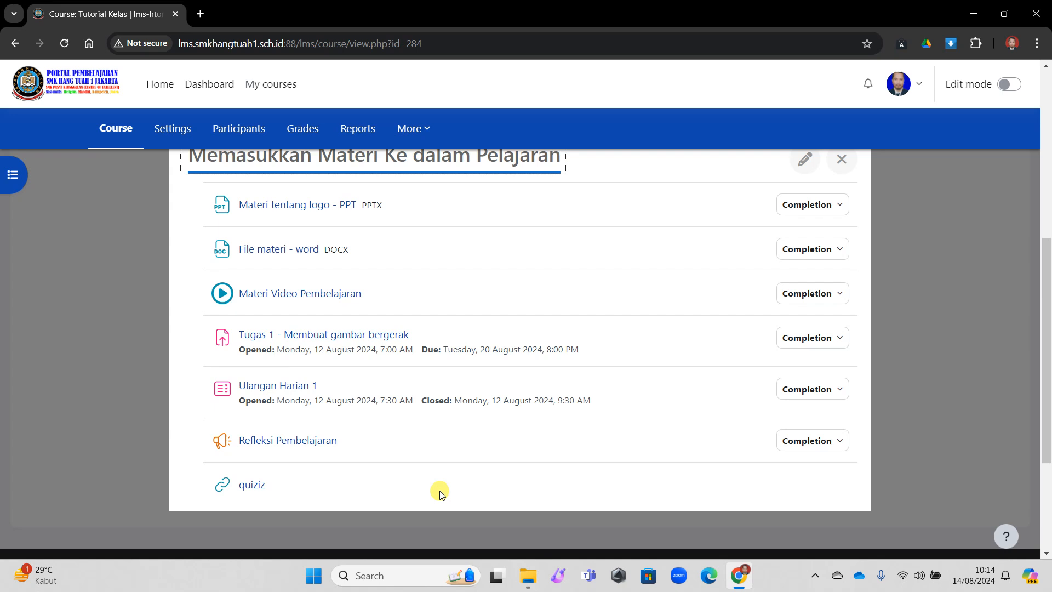
- Switch to the 2023-2024 folder in File Explorer and open SOAL KKDKV XI.docx in Word
mouse_move(533, 578)
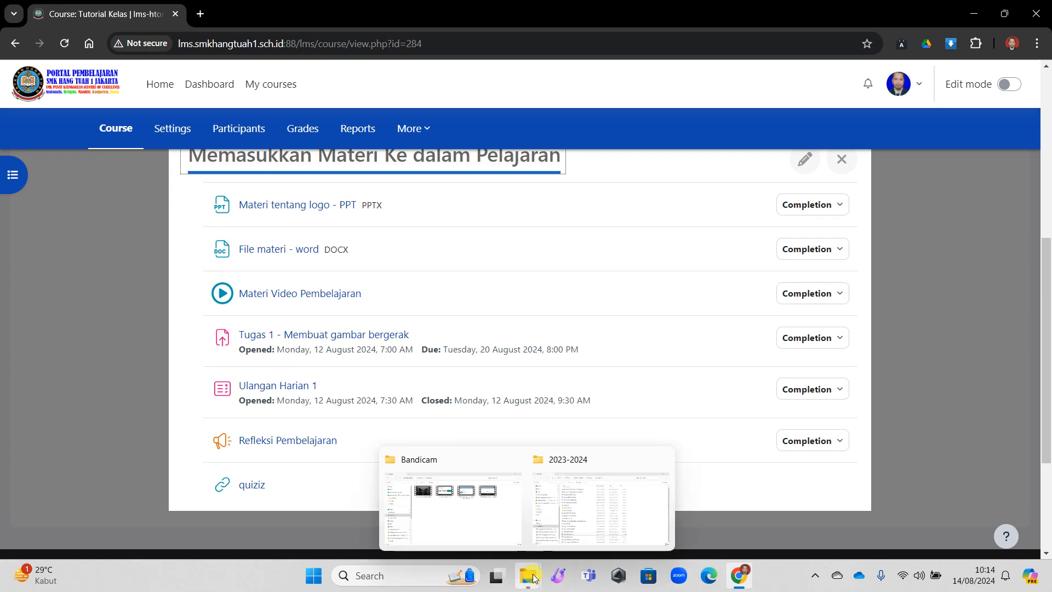
left_click(571, 522)
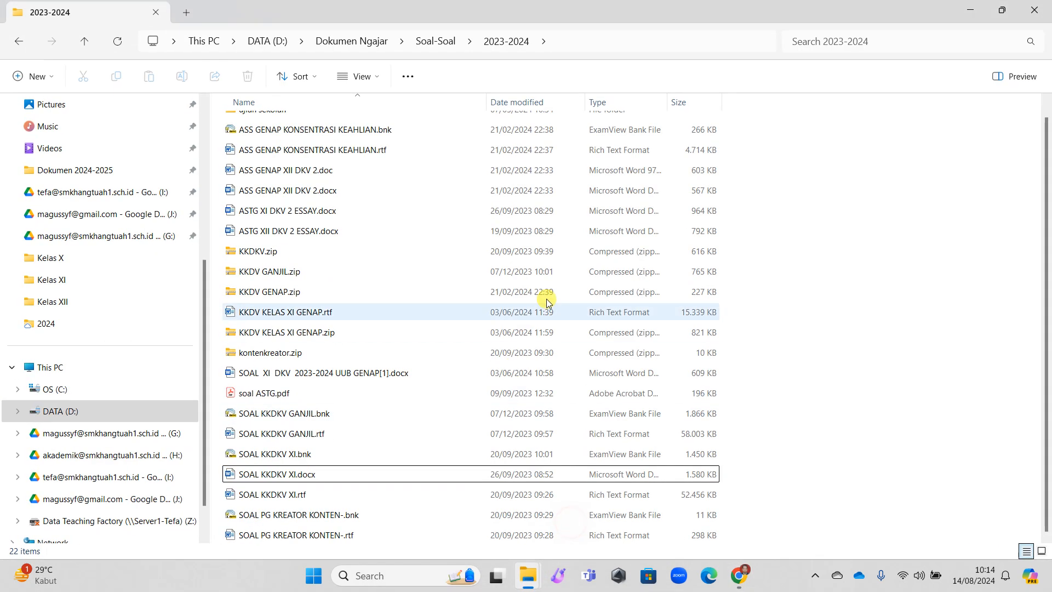
double_click(301, 481)
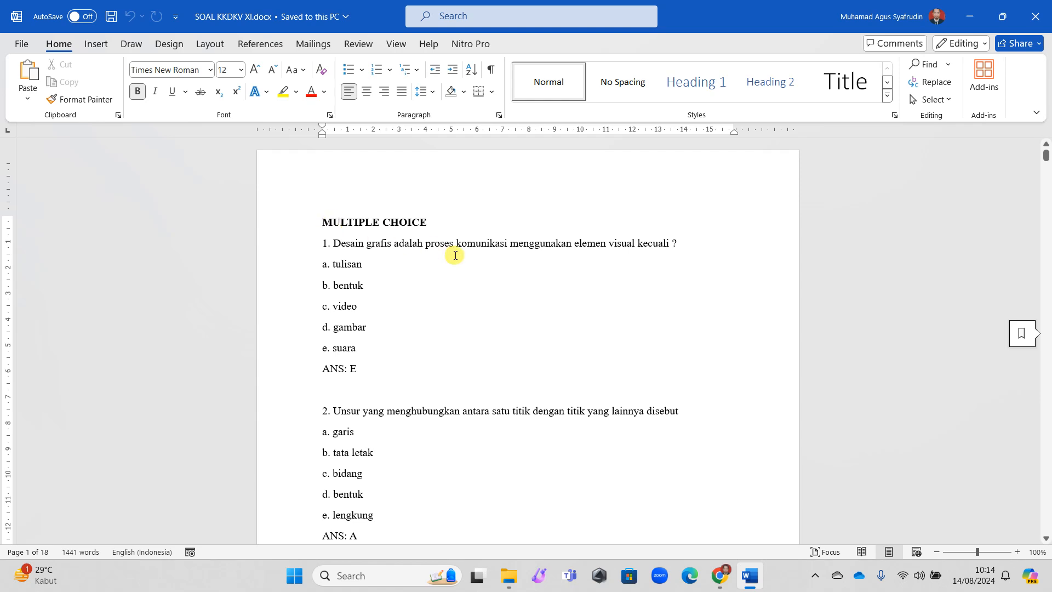
- Examine the format of question 1: the MULTIPLE CHOICE heading, question number, lettered options a to e and the ANS line
key("alt")
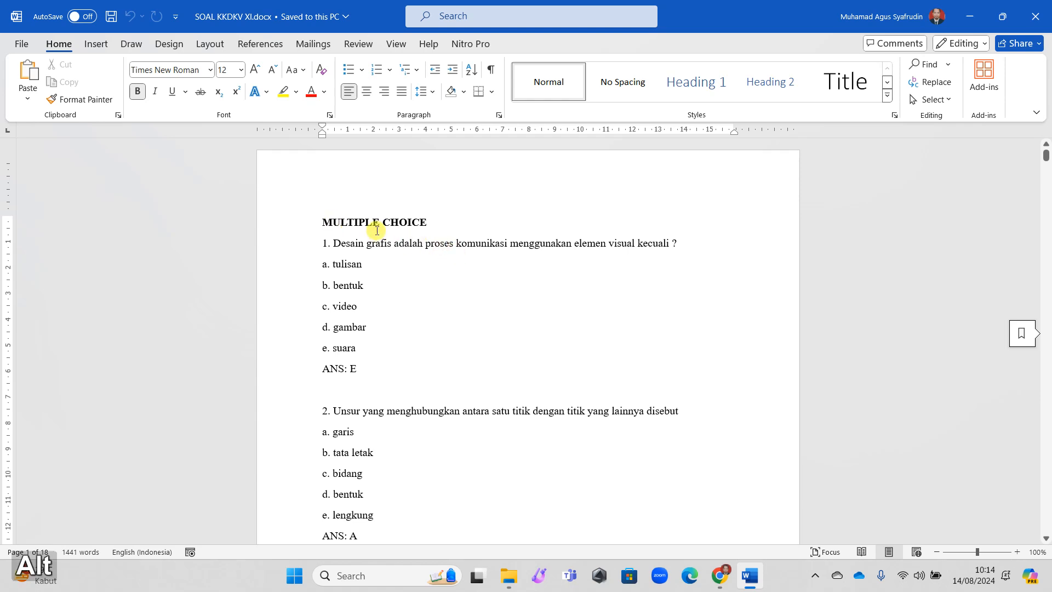
scroll(376, 232, "up", 4)
scroll(376, 229, "up", 1)
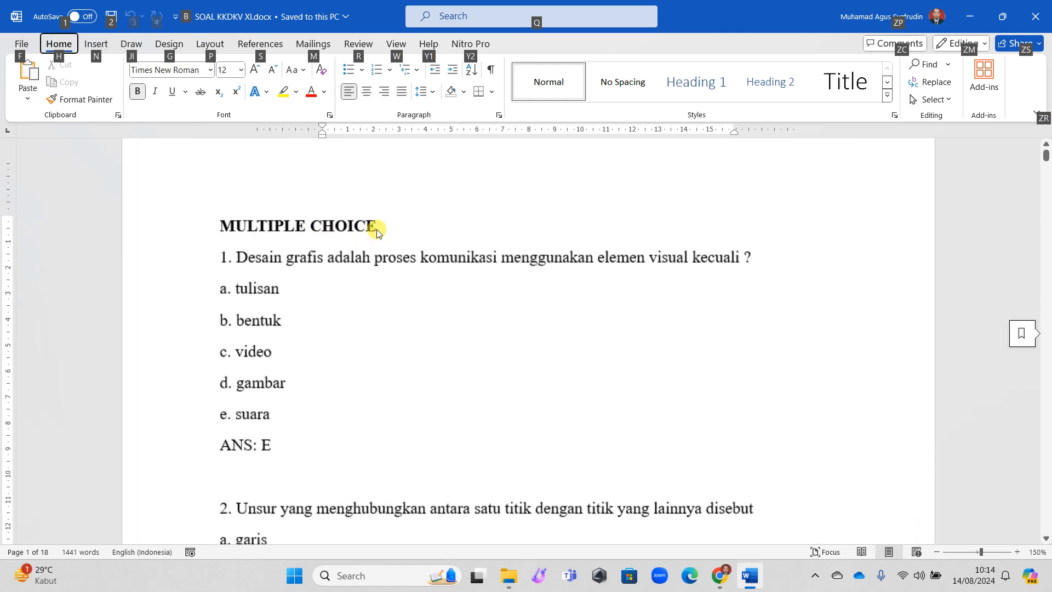
left_click(305, 227)
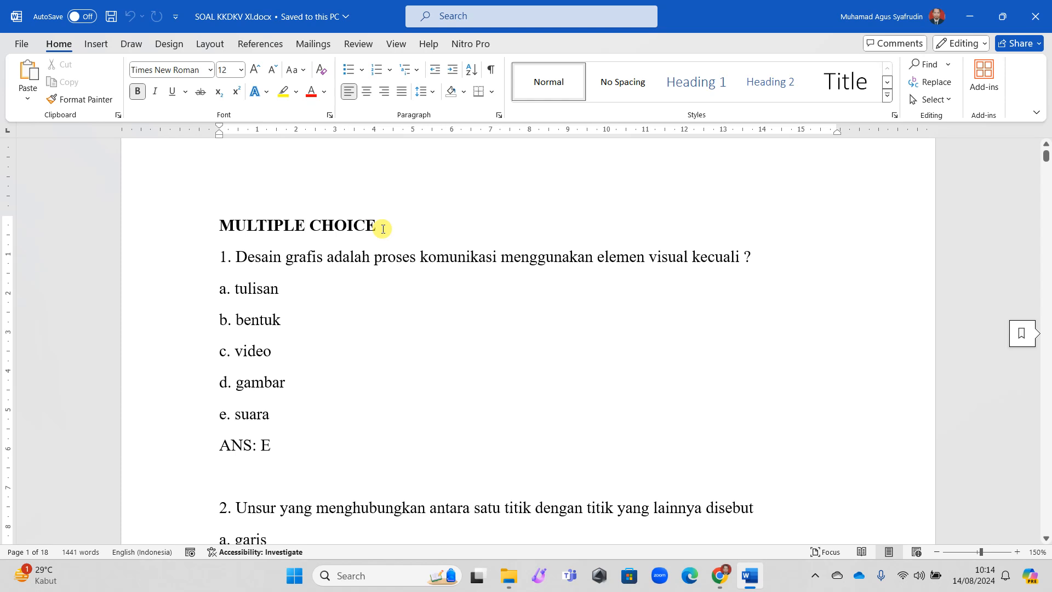
left_click(223, 257)
left_click(229, 260)
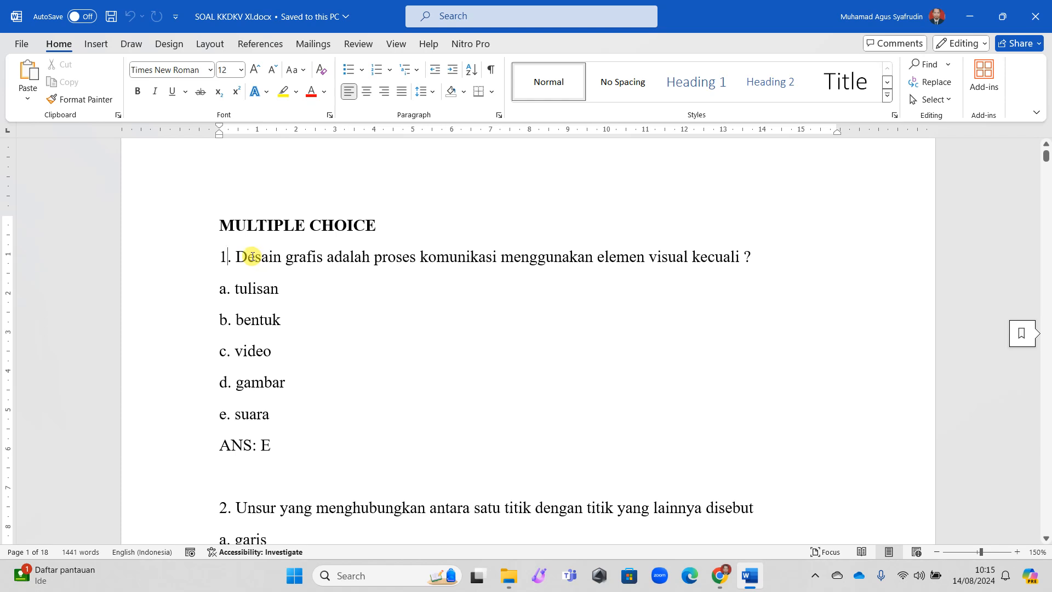
left_click(222, 289)
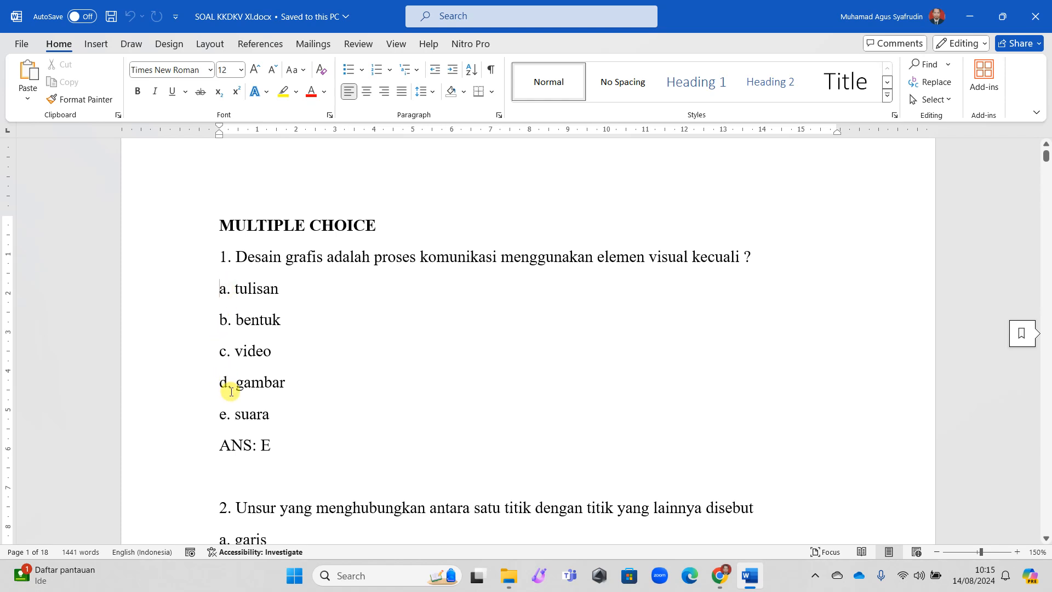
scroll(369, 355, "down", 1)
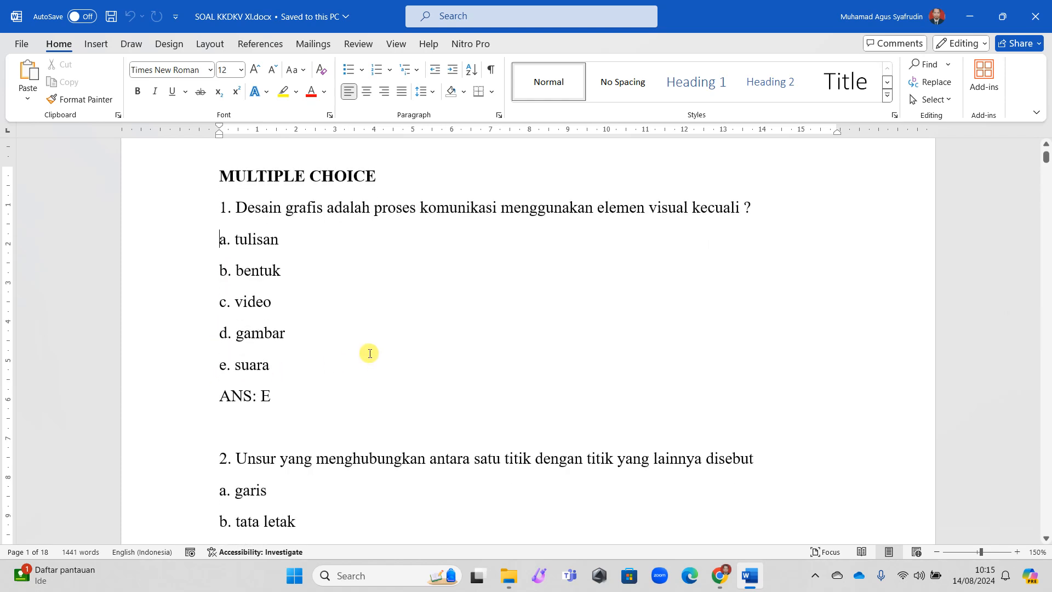
scroll(361, 345, "down", 1)
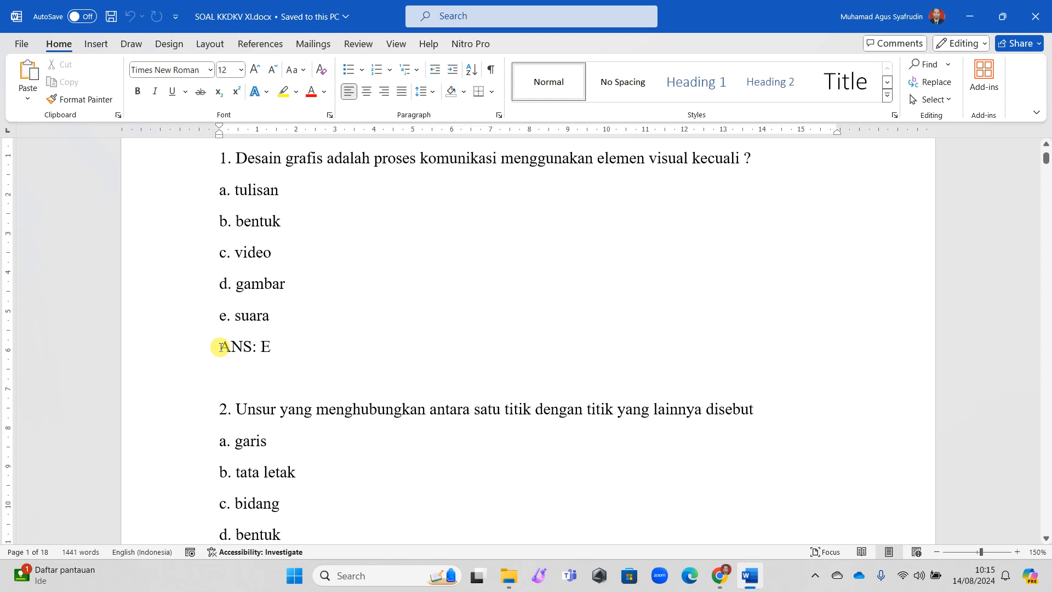
left_click_drag(221, 347, 291, 348)
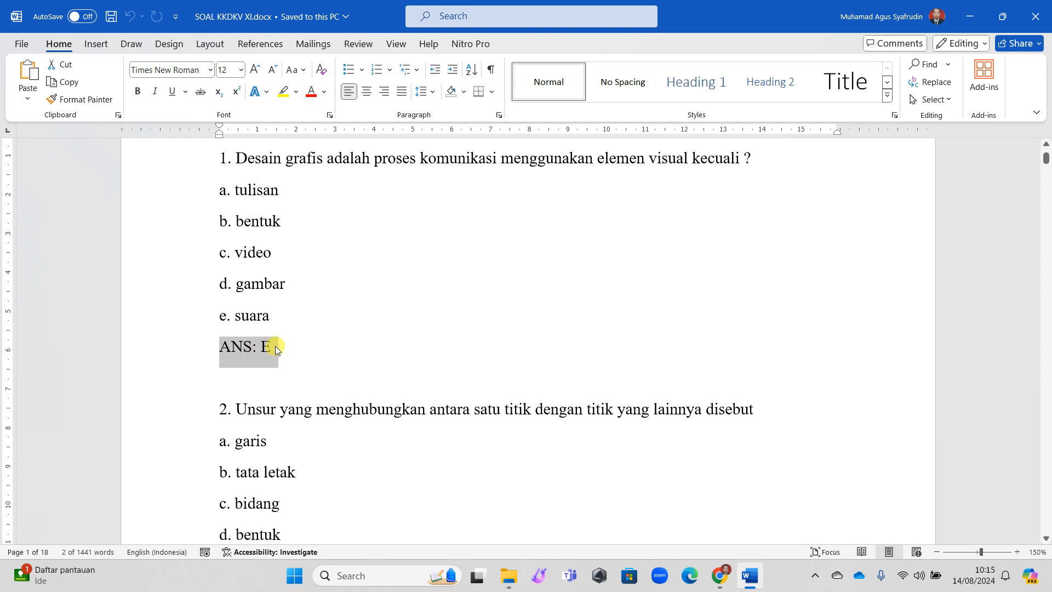
left_click(274, 346)
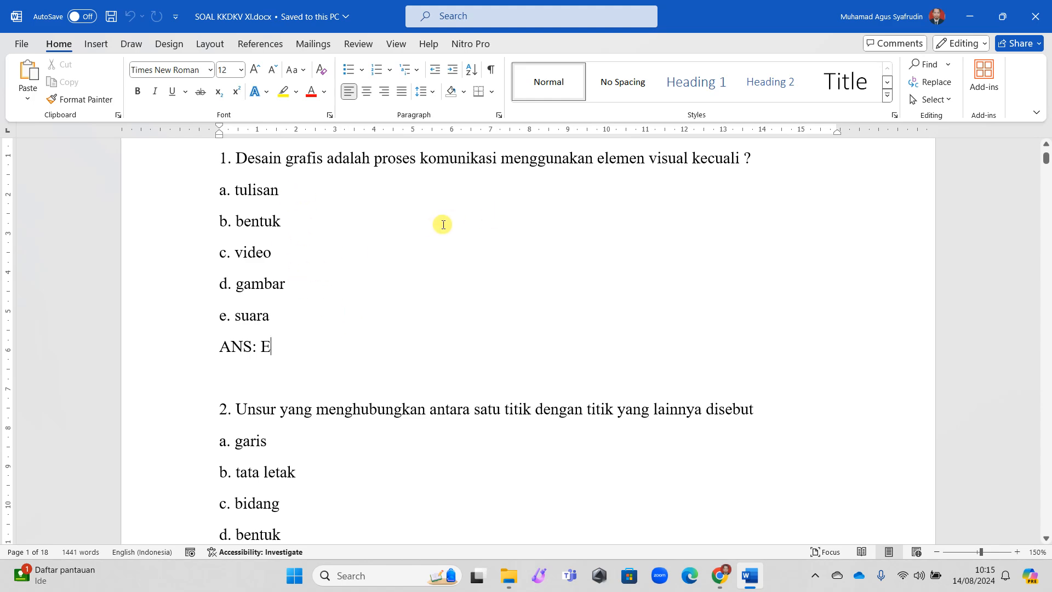
- Look through the question list for a question that contains a picture
scroll(443, 224, "down", 6)
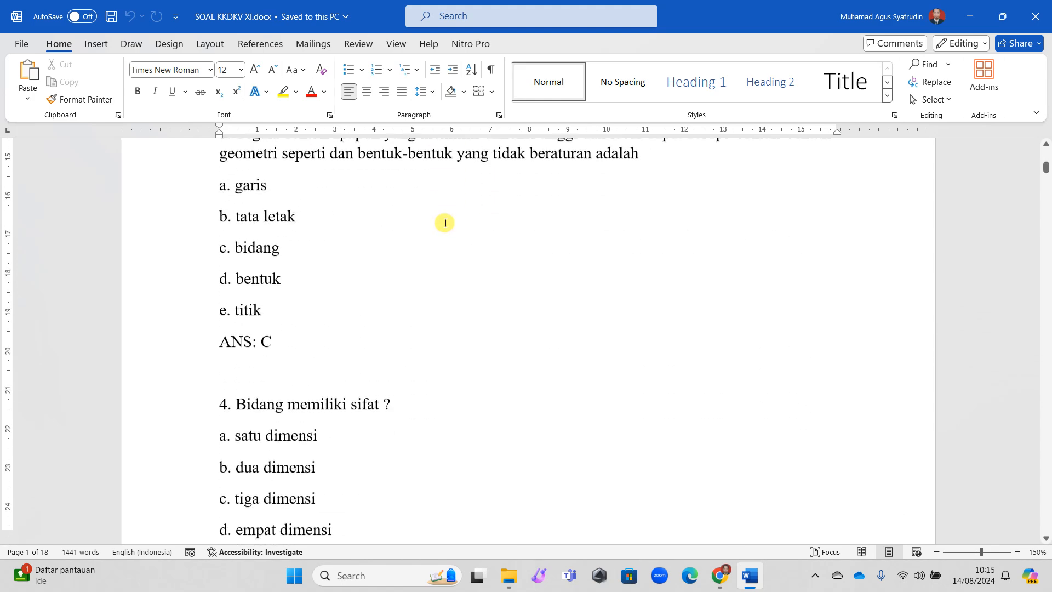
scroll(445, 223, "down", 10)
scroll(449, 225, "down", 10)
scroll(449, 225, "down", 10)
scroll(449, 224, "down", 10)
scroll(449, 222, "down", 10)
scroll(449, 222, "up", 3)
scroll(449, 222, "down", 5)
scroll(449, 222, "down", 10)
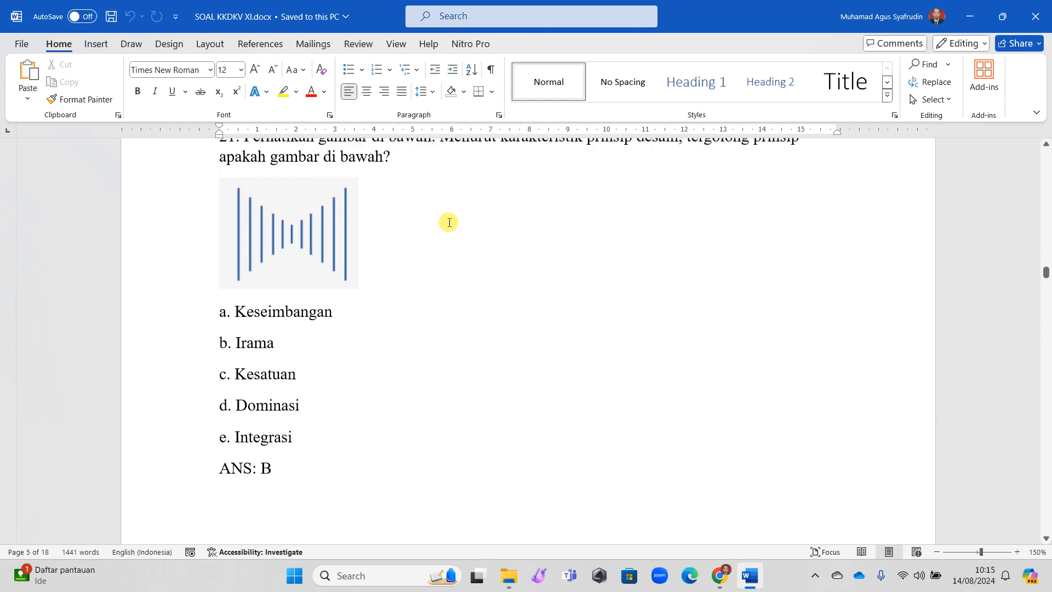
- Check the text-wrapping layout options of the picture in question 21
scroll(449, 222, "up", 3)
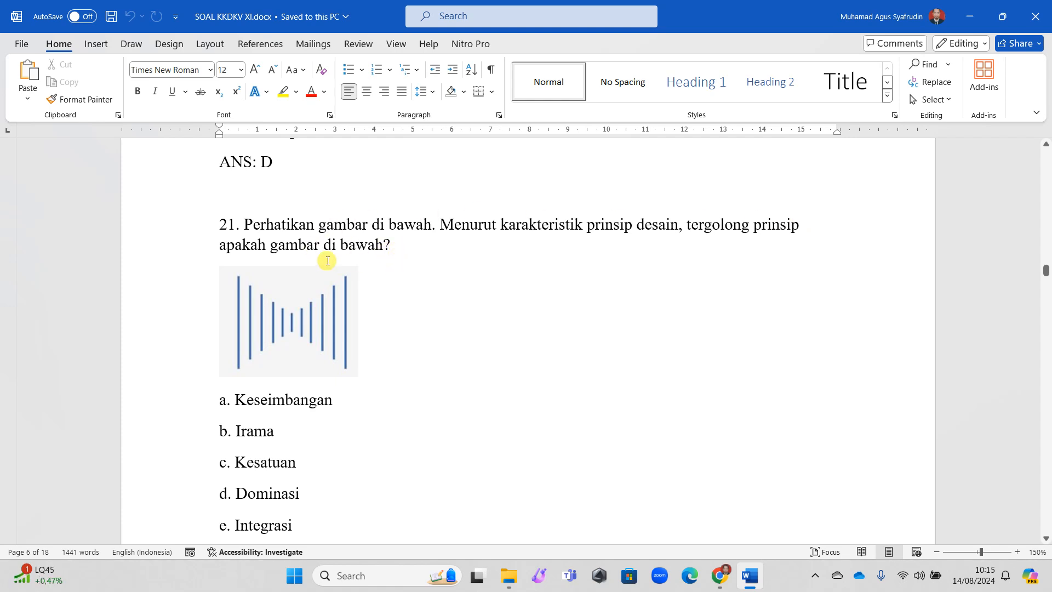
left_click(294, 327)
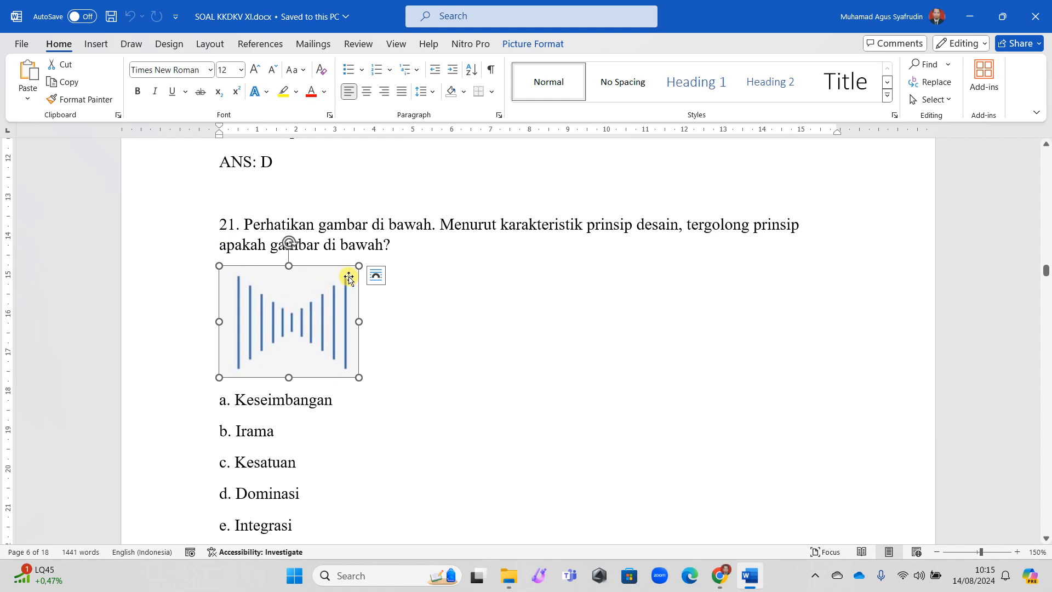
left_click(377, 276)
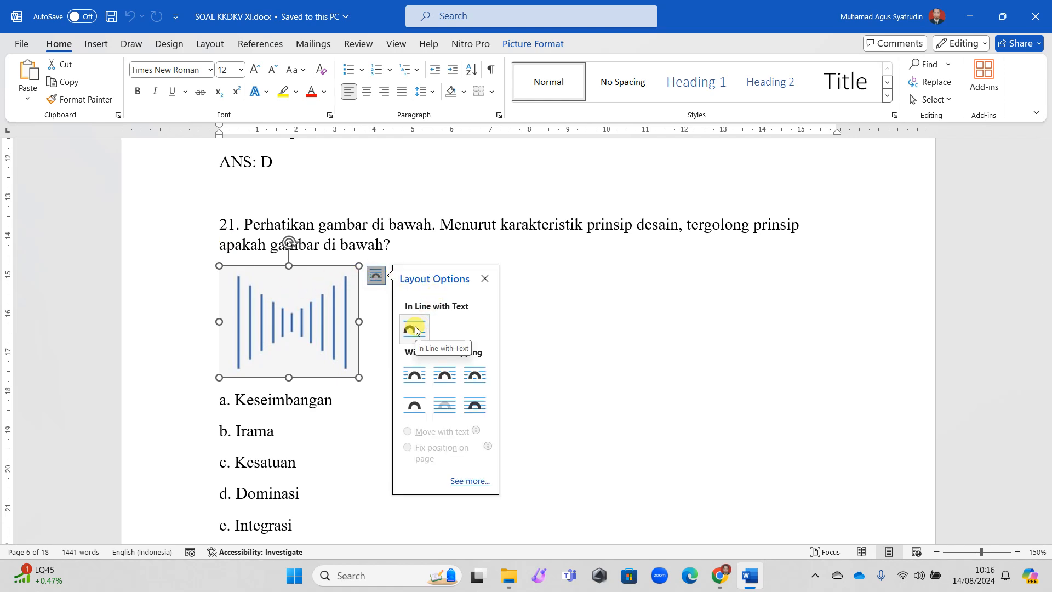
left_click(425, 249)
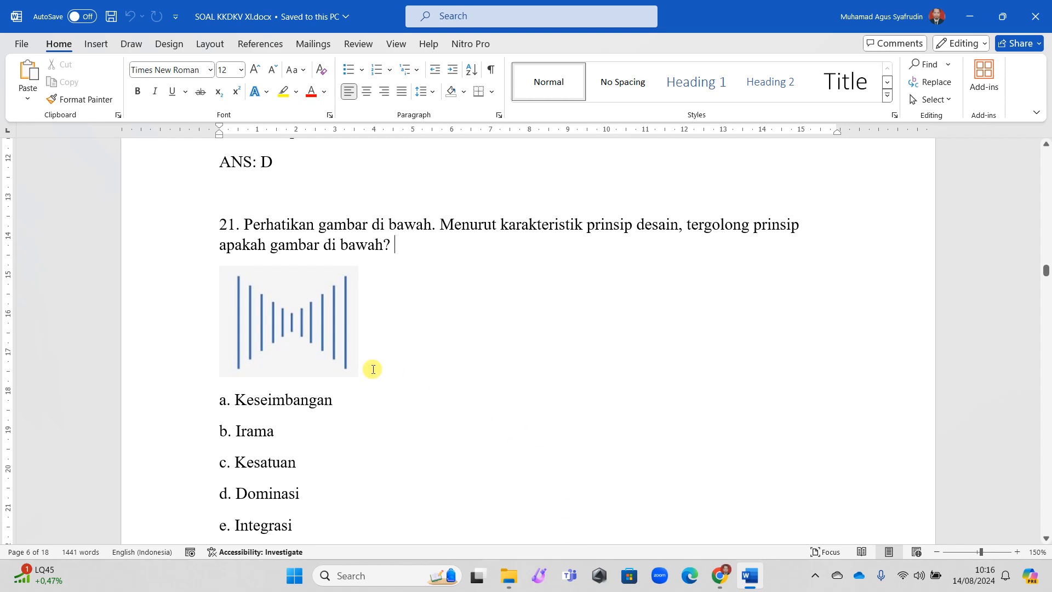
left_click(266, 323)
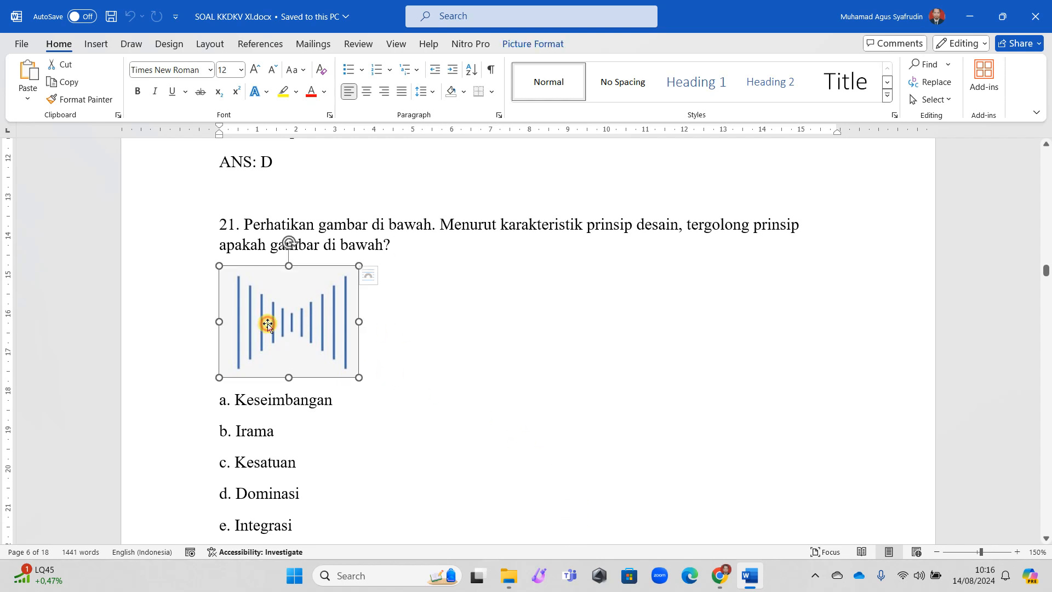
- Add a new line below question 21's picture and insert cuka apel.jpg there from the Pictures folder
left_click(415, 343)
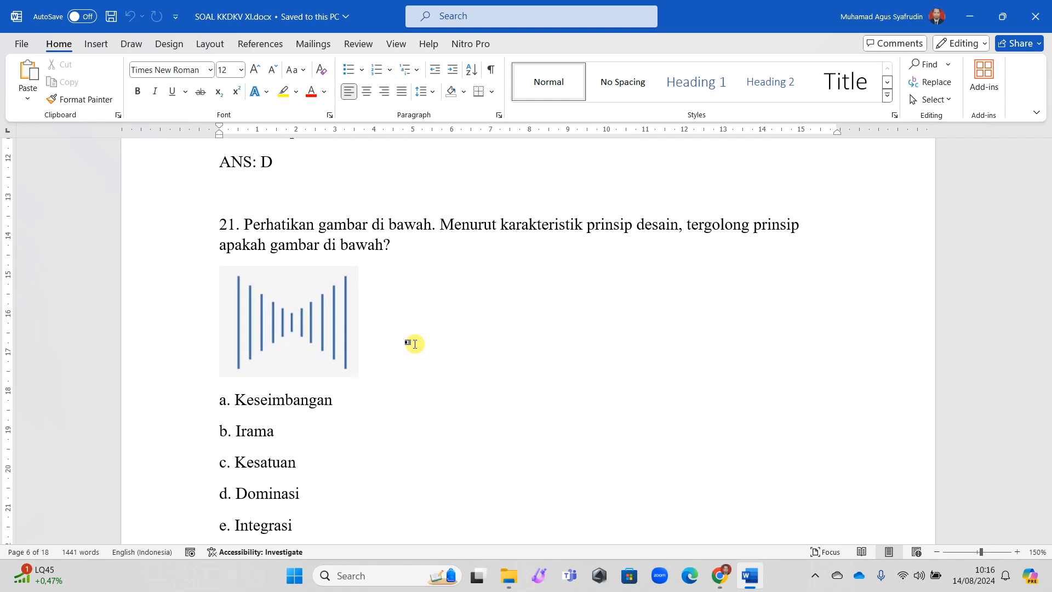
key("Return")
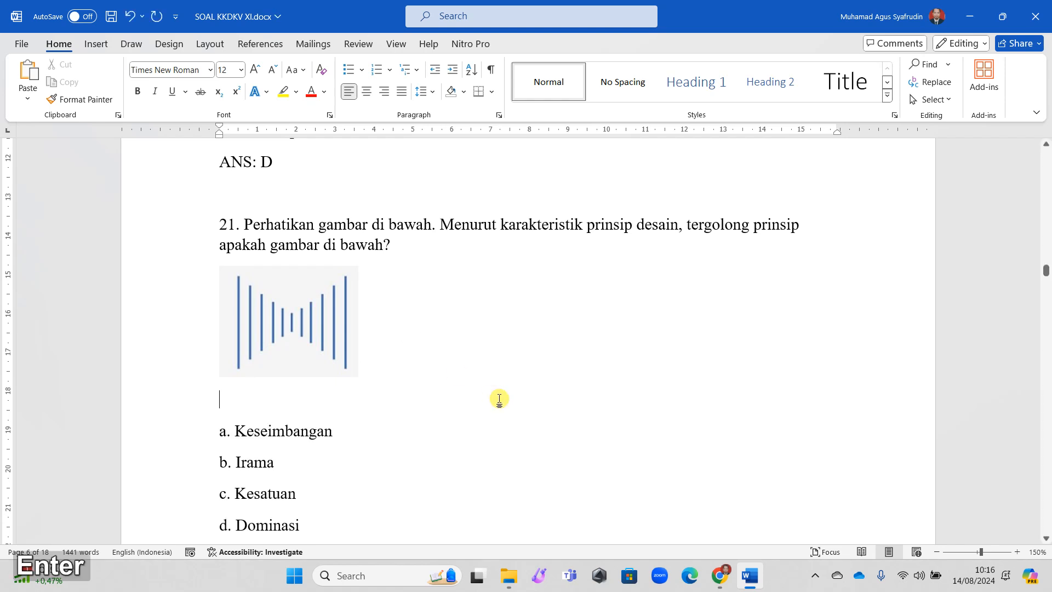
left_click(96, 51)
left_click(165, 79)
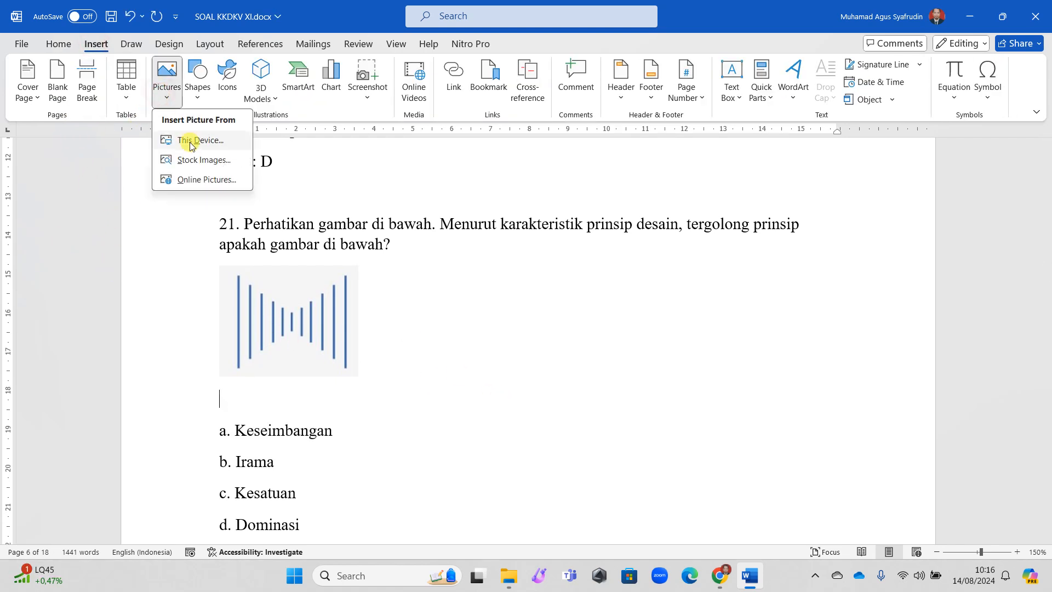
left_click(190, 142)
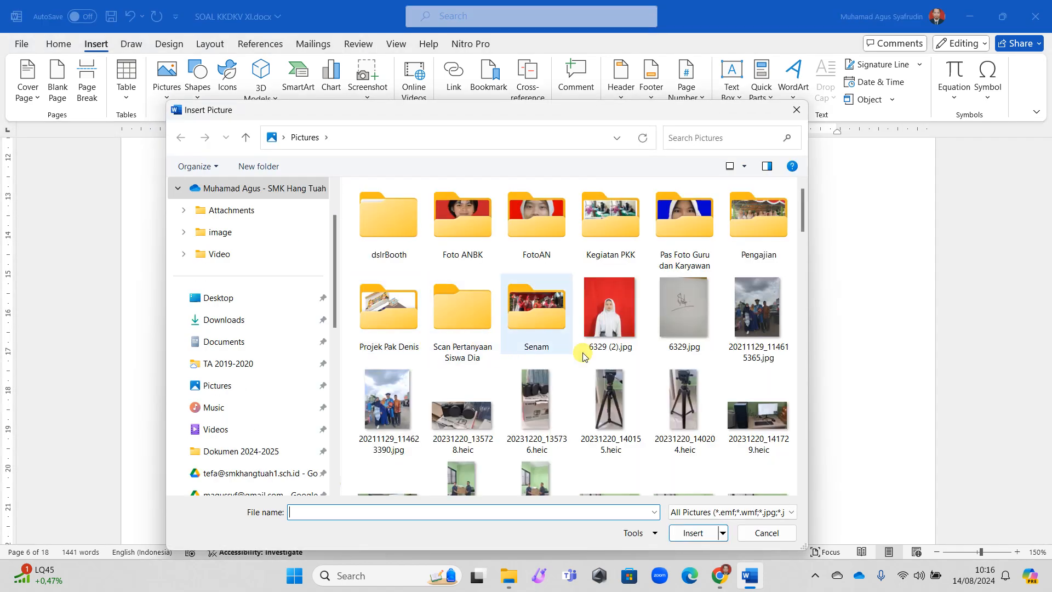
scroll(738, 364, "down", 5)
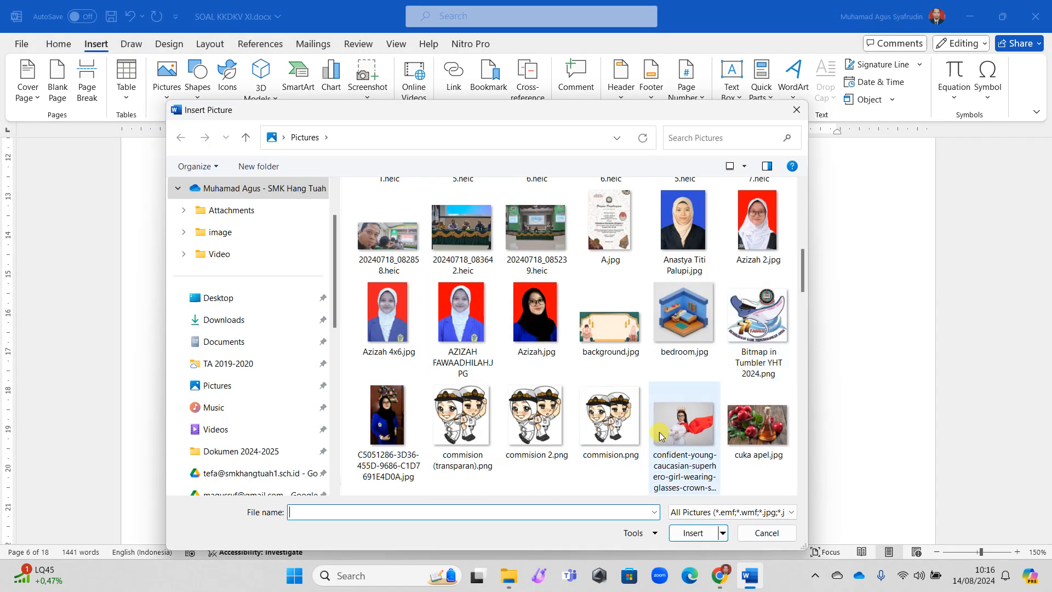
double_click(751, 427)
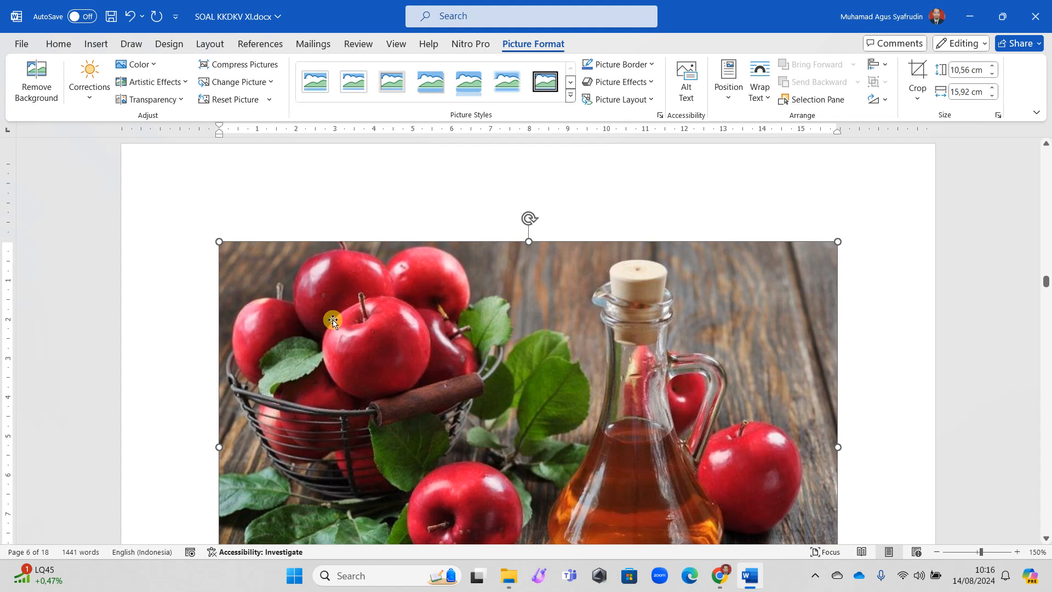
scroll(617, 314, "down", 5)
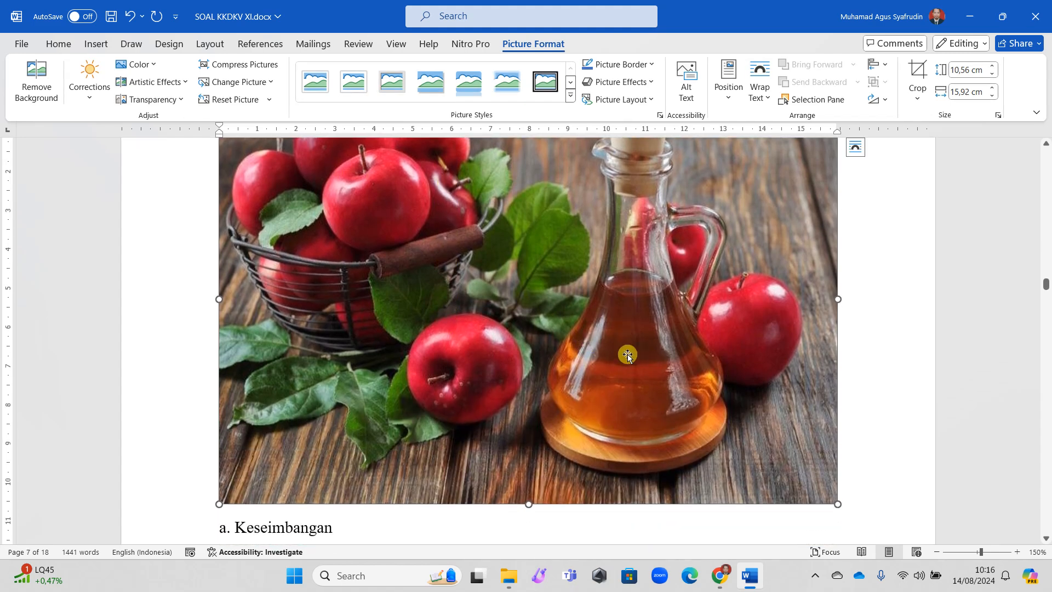
- Crop the inserted picture around the glass bottle, to about 5.28 cm wide and 10.17 cm high
left_click(919, 83)
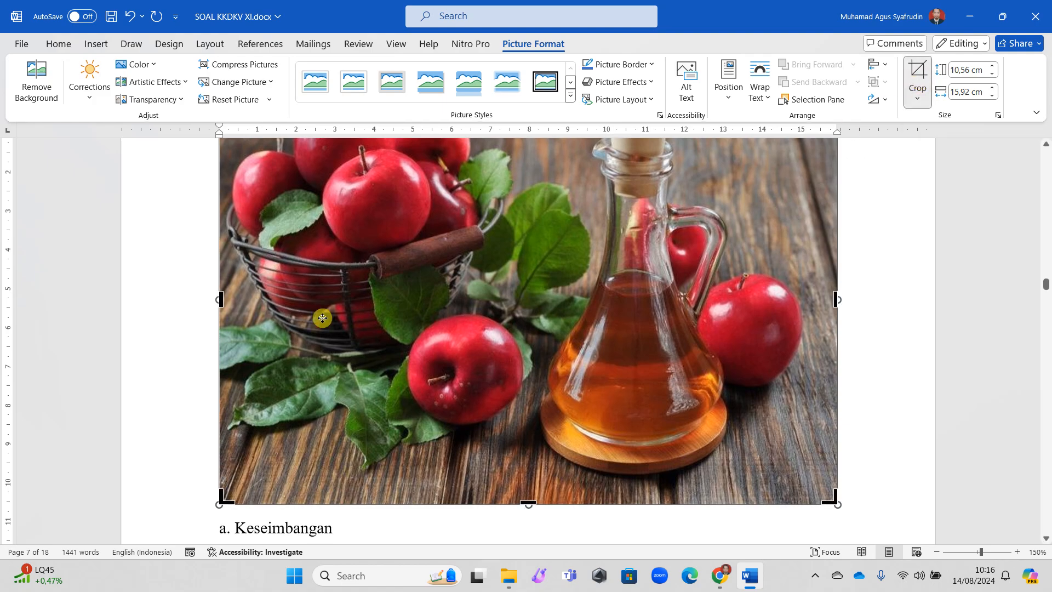
left_click_drag(221, 296, 538, 321)
scroll(604, 338, "up", 3)
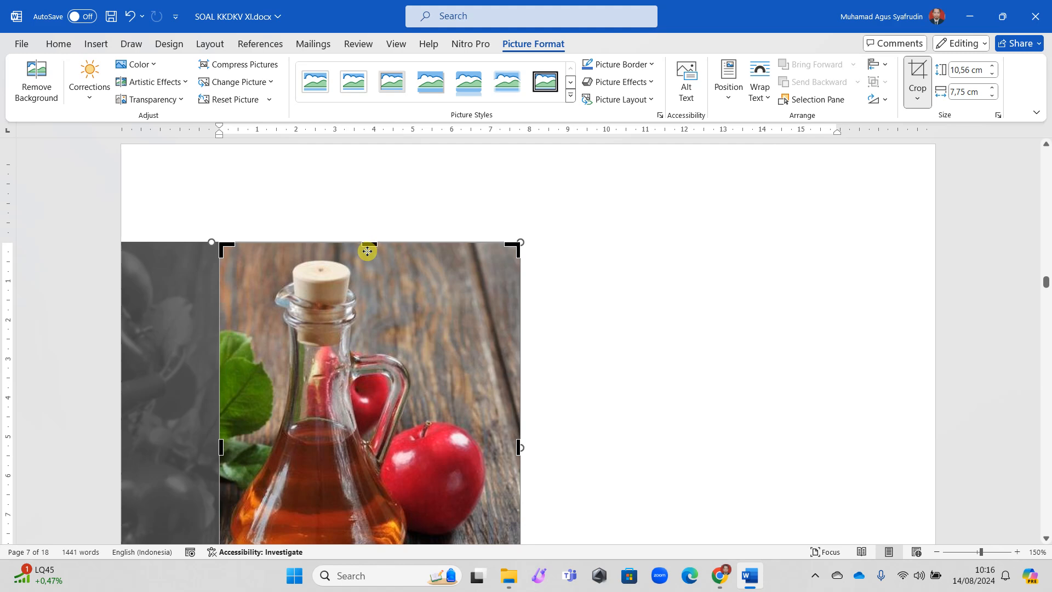
left_click_drag(515, 445, 423, 447)
scroll(423, 440, "down", 4)
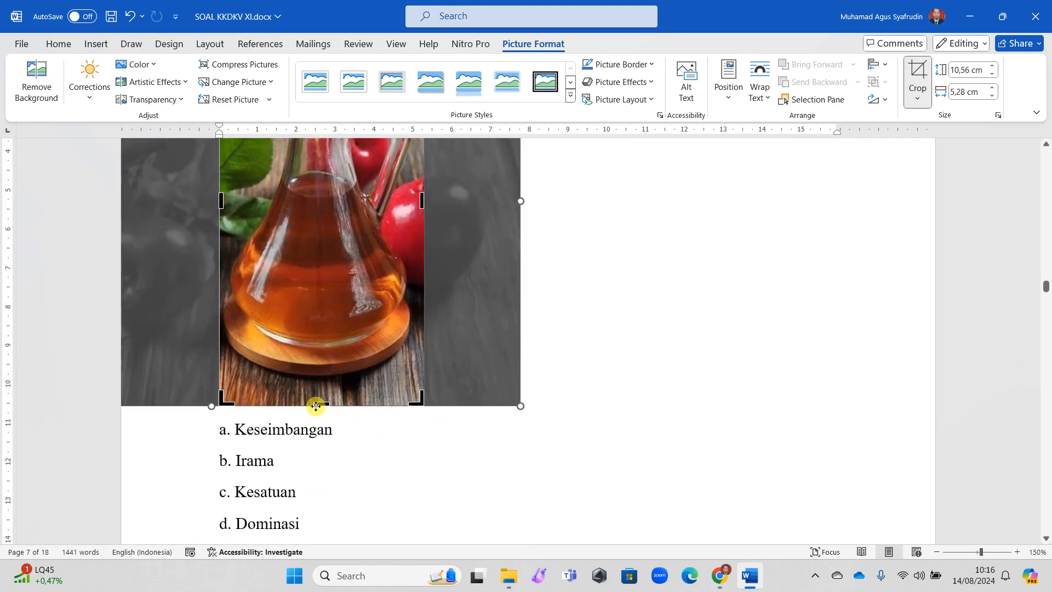
left_click_drag(317, 404, 321, 390)
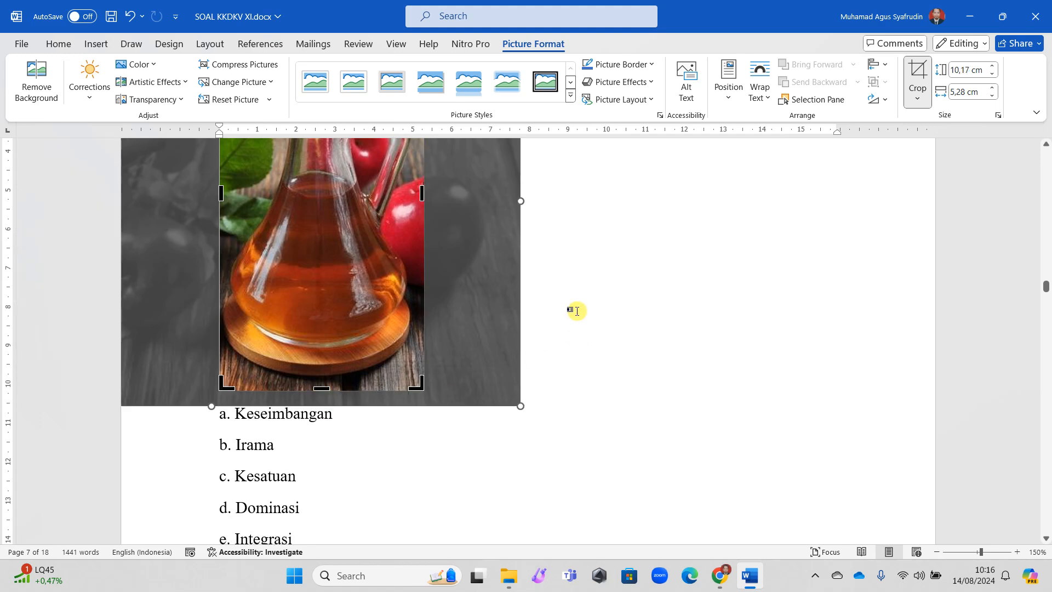
key("Return")
- Review the cropped picture's placement between question 21's first picture and its answer options, and select it
scroll(488, 332, "up", 3)
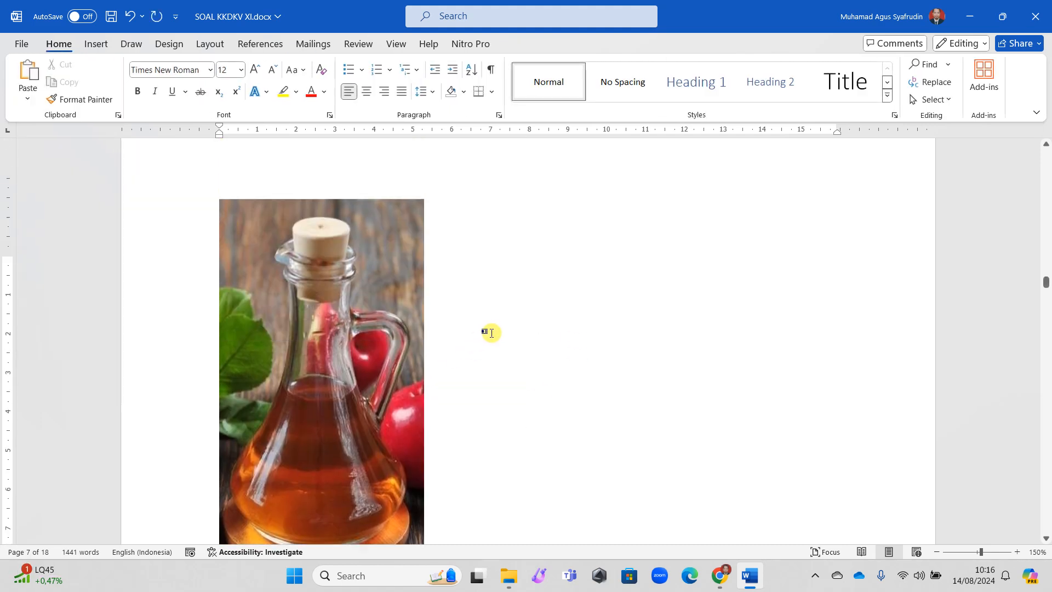
scroll(493, 333, "up", 8)
scroll(492, 333, "down", 8)
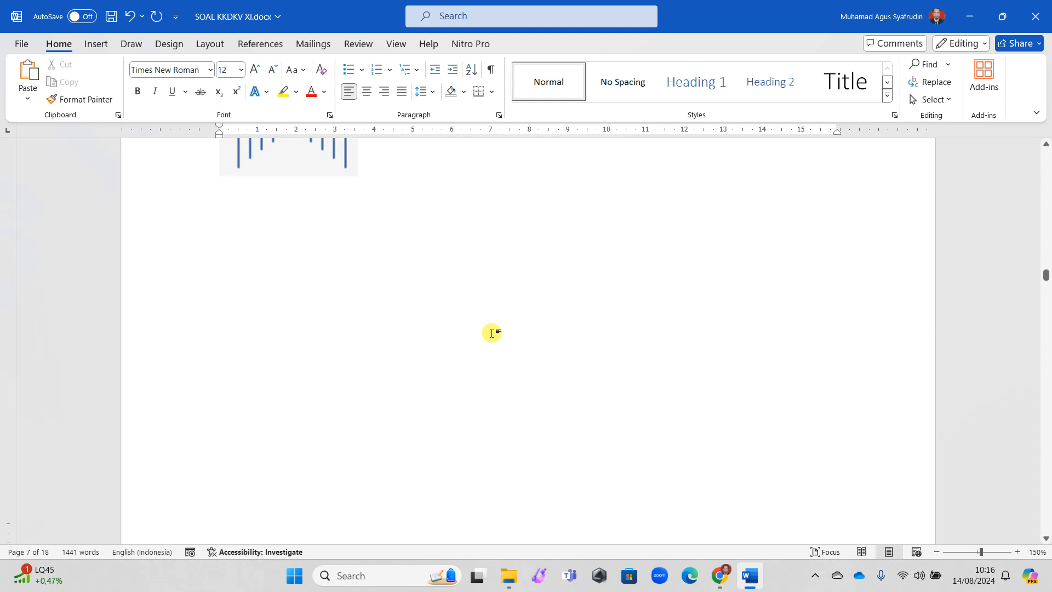
scroll(493, 333, "down", 7)
left_click(336, 294)
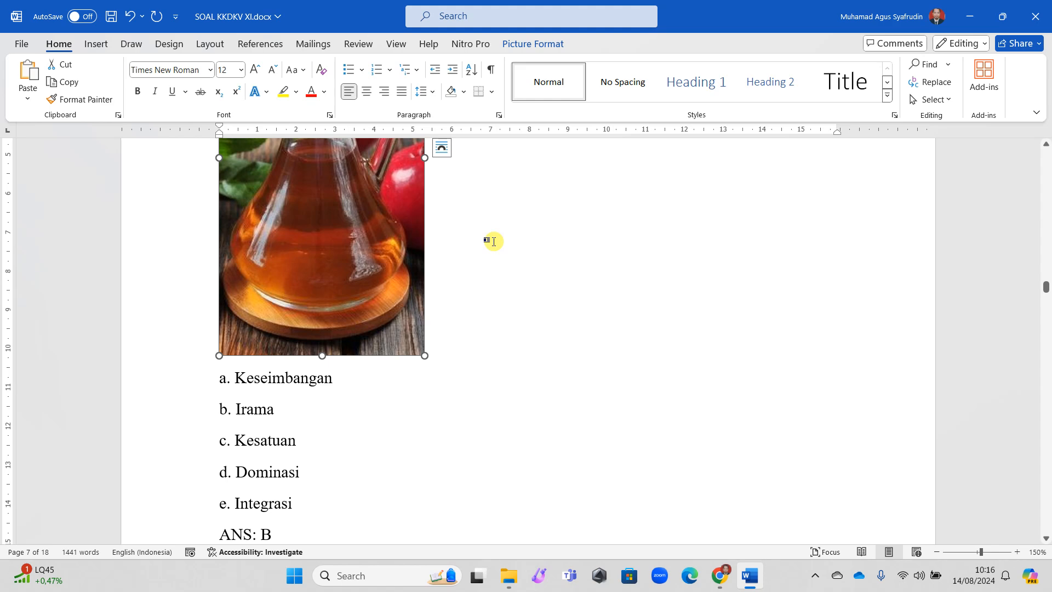
- Undo the crop of the inserted picture below question 21 so the whole photo is restored, and leave crop mode
key("ctrl+z")
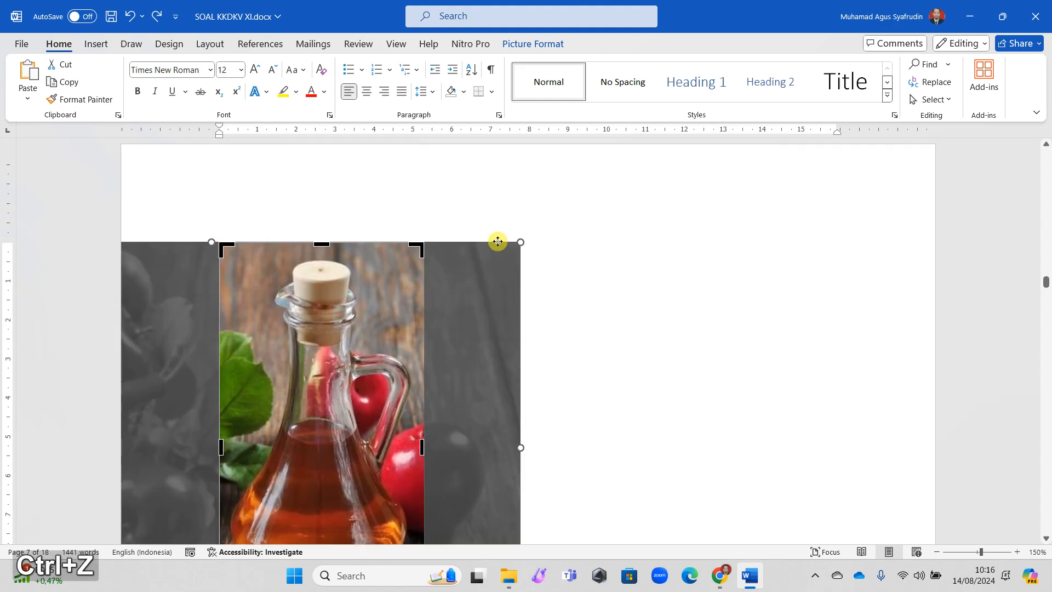
key("ctrl+z")
key("ctrl+z")
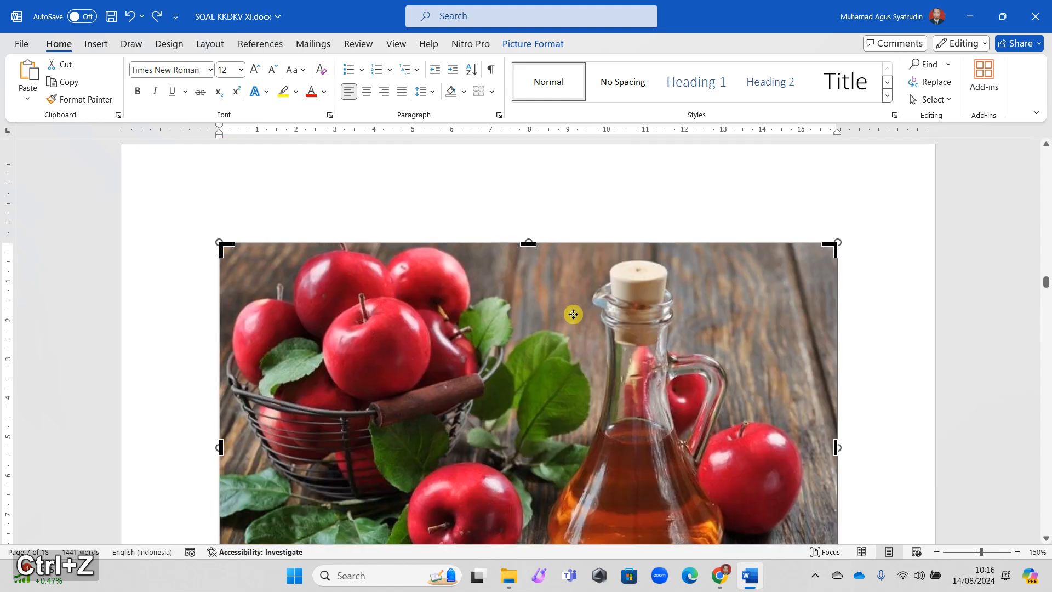
left_click(536, 219)
left_click(499, 200)
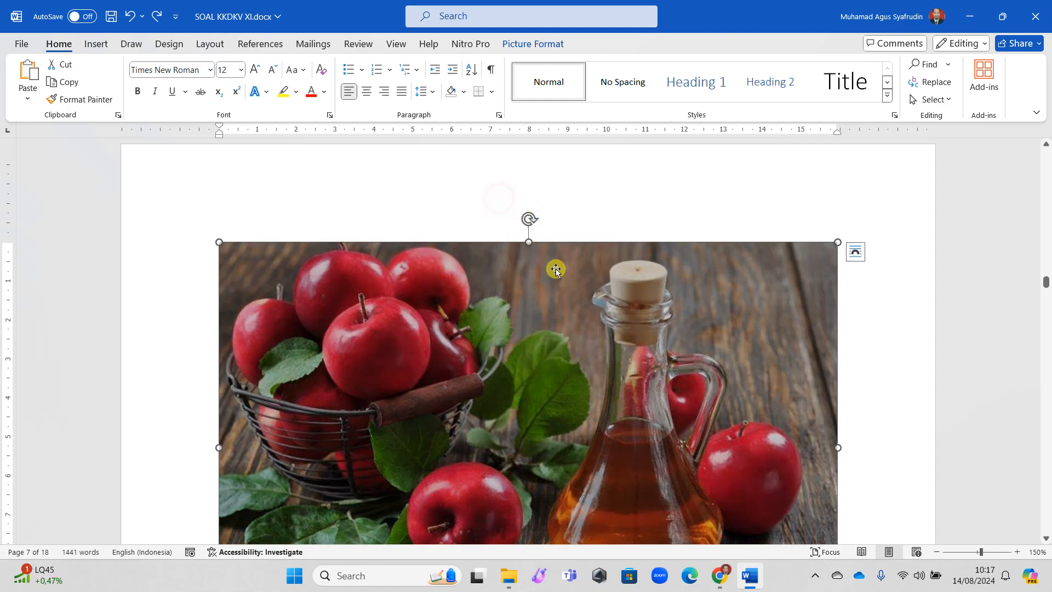
left_click(874, 343)
- Examine the uncropped apple picture's placement between question 21's first picture and its answer options at 100% zoom
scroll(875, 337, "down", 3)
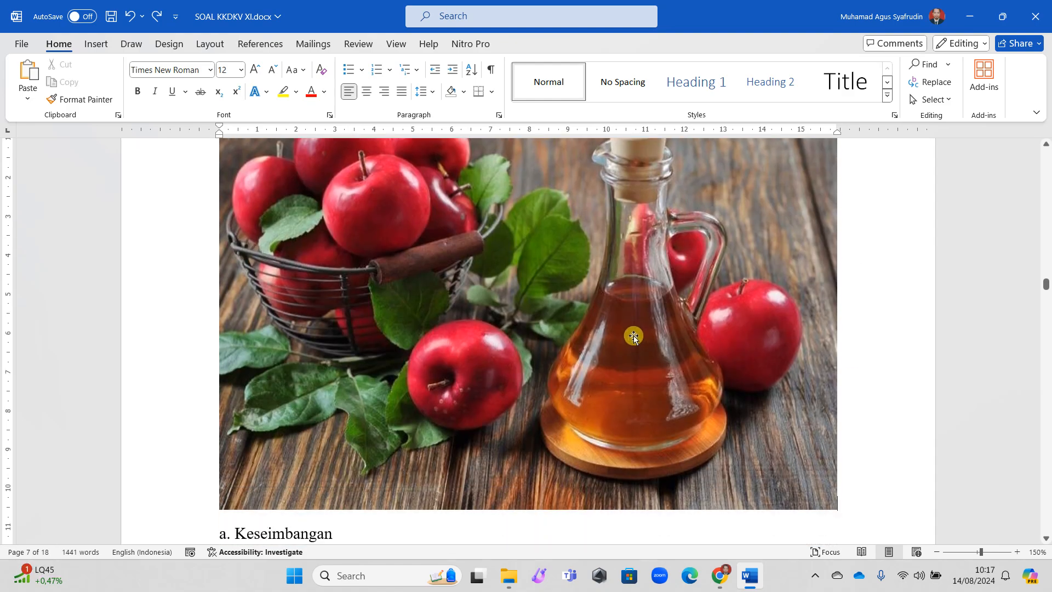
scroll(634, 335, "up", 3)
scroll(631, 334, "down", 2)
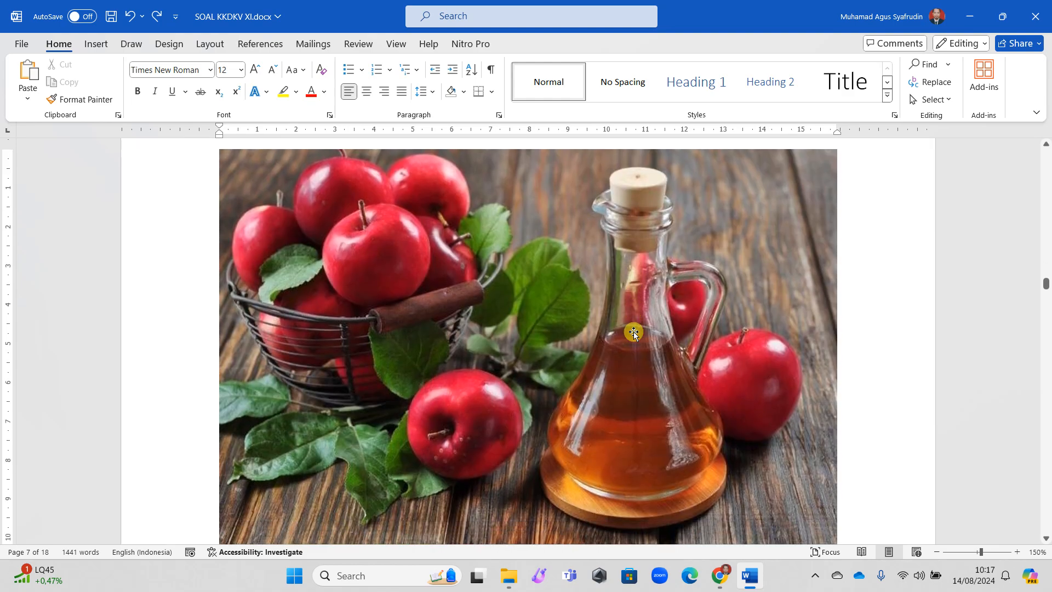
scroll(634, 332, "down", 2)
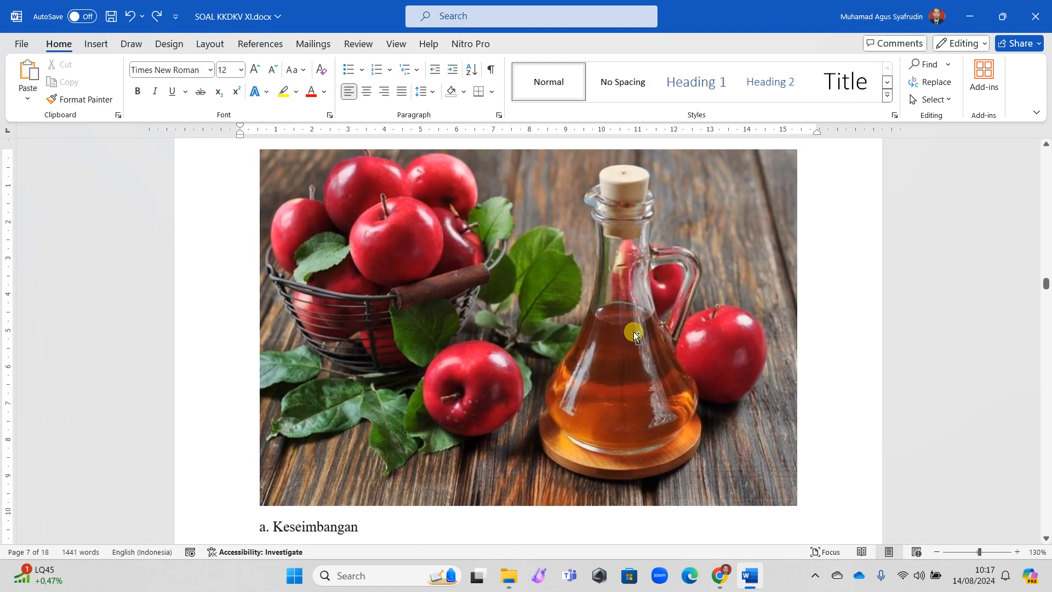
scroll(634, 332, "down", 3)
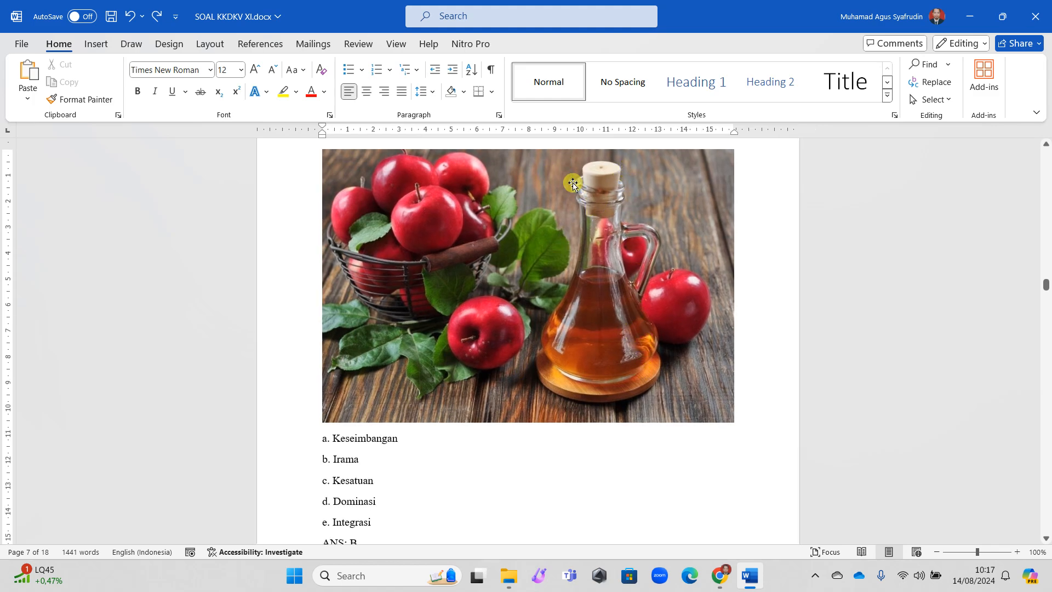
scroll(686, 324, "up", 6)
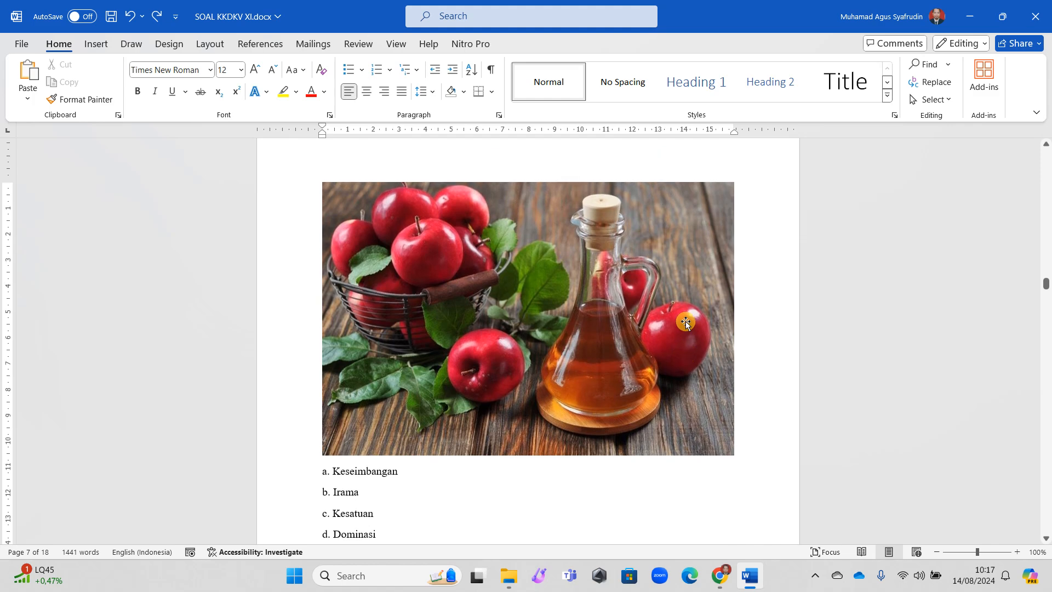
scroll(685, 317, "up", 1)
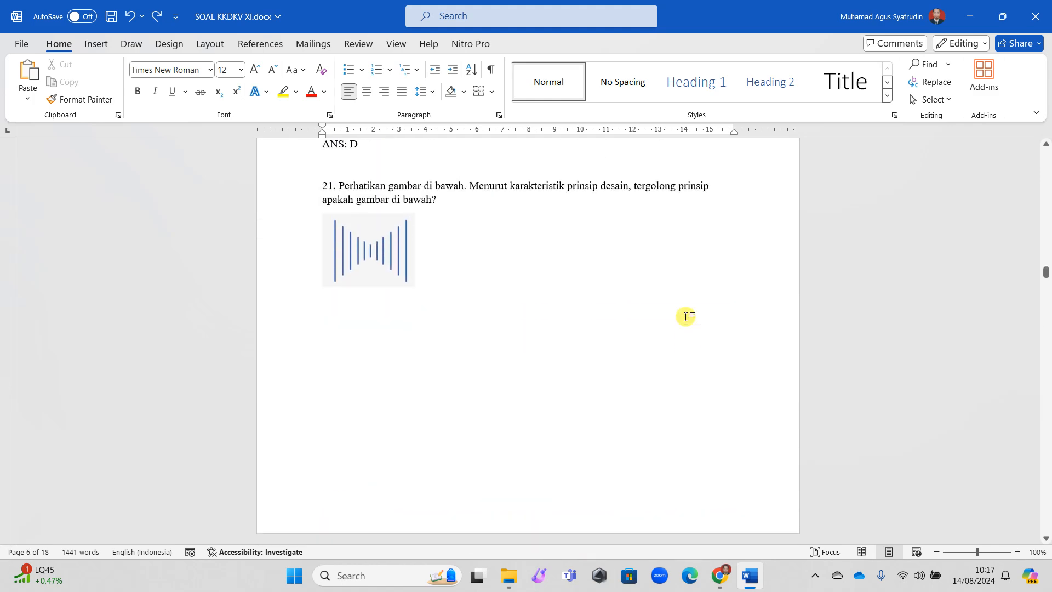
scroll(686, 316, "down", 6)
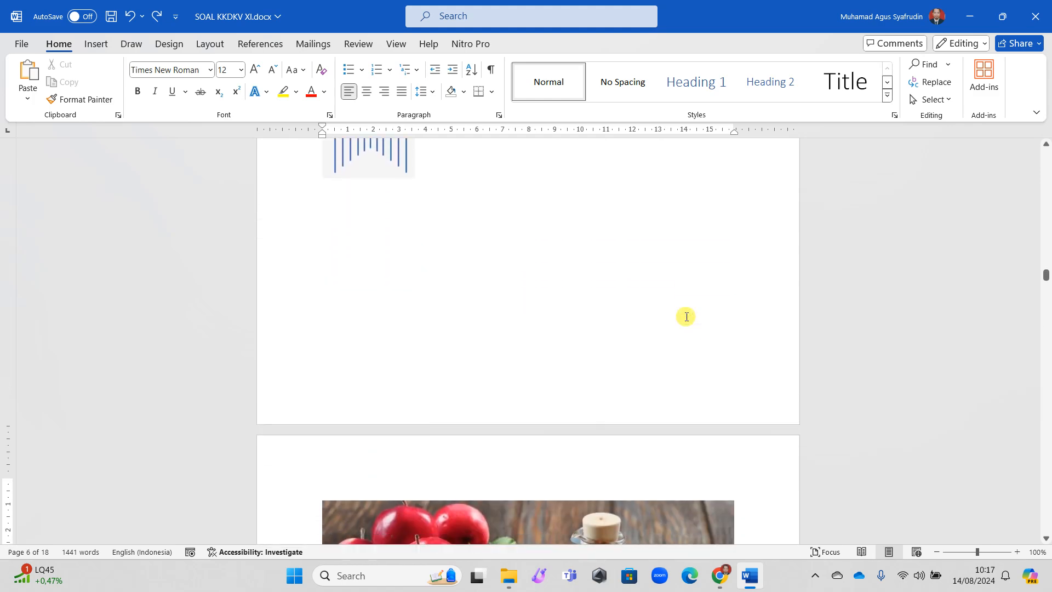
scroll(645, 443, "down", 4)
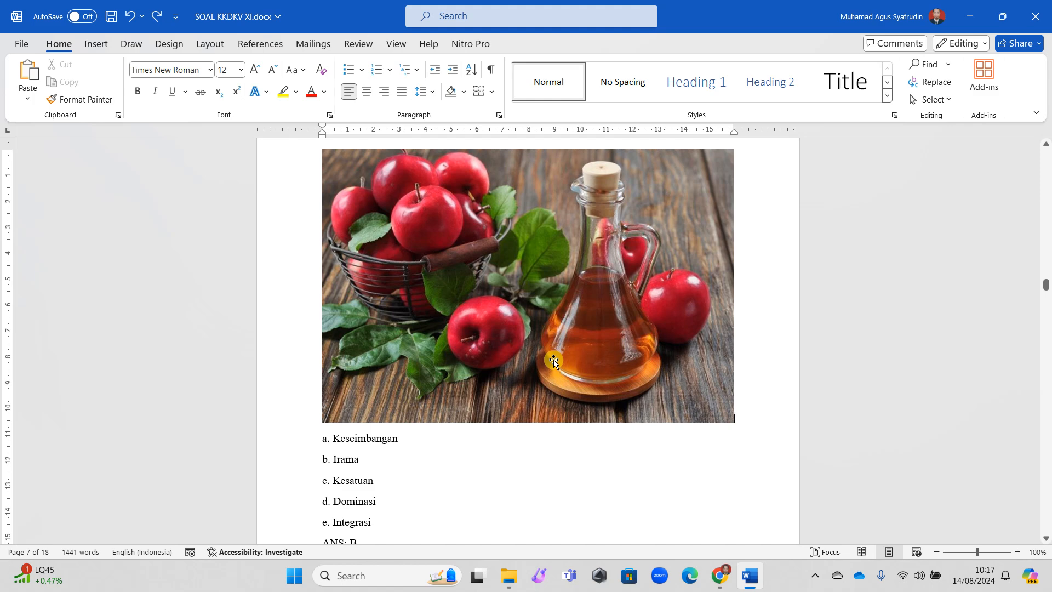
scroll(625, 373, "up", 2)
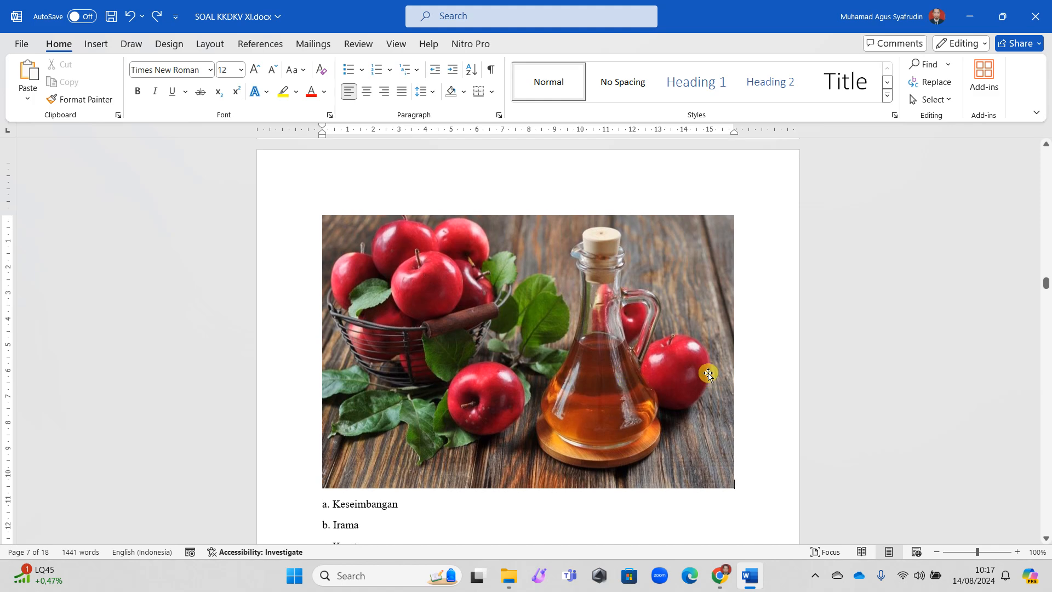
- Capture a screenshot of just the glass bottle and paste it on a new line below question 21's striped picture
key("Print")
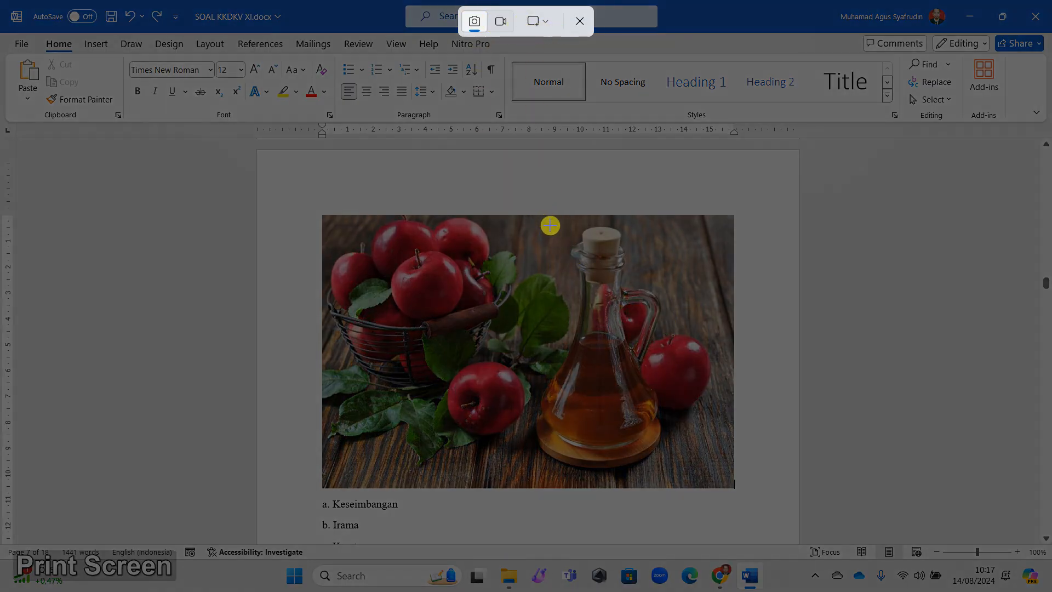
left_click_drag(550, 225, 661, 470)
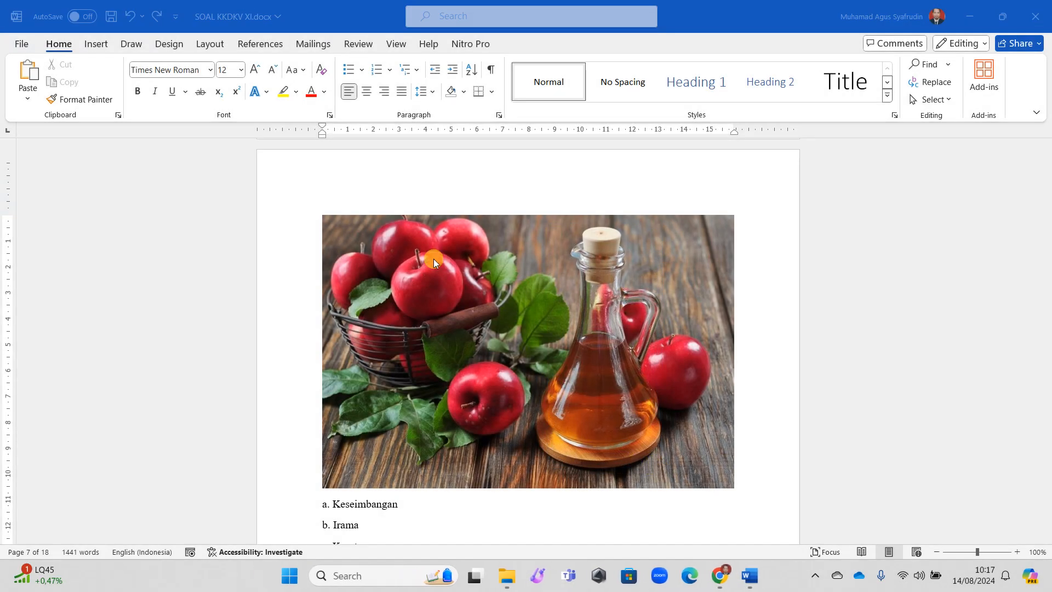
scroll(406, 252, "up", 10)
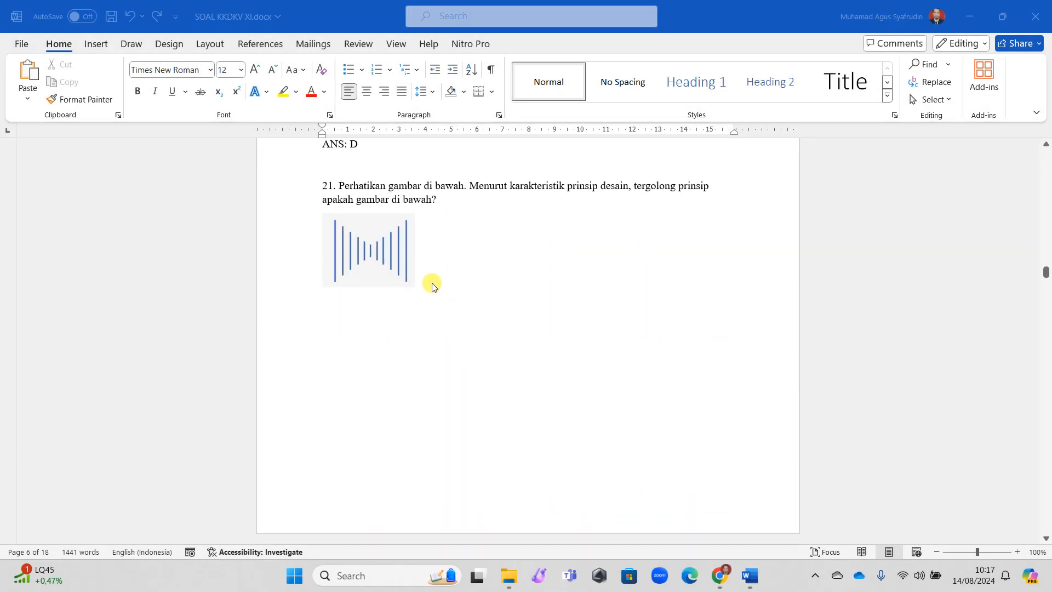
left_click(430, 284)
key("Return")
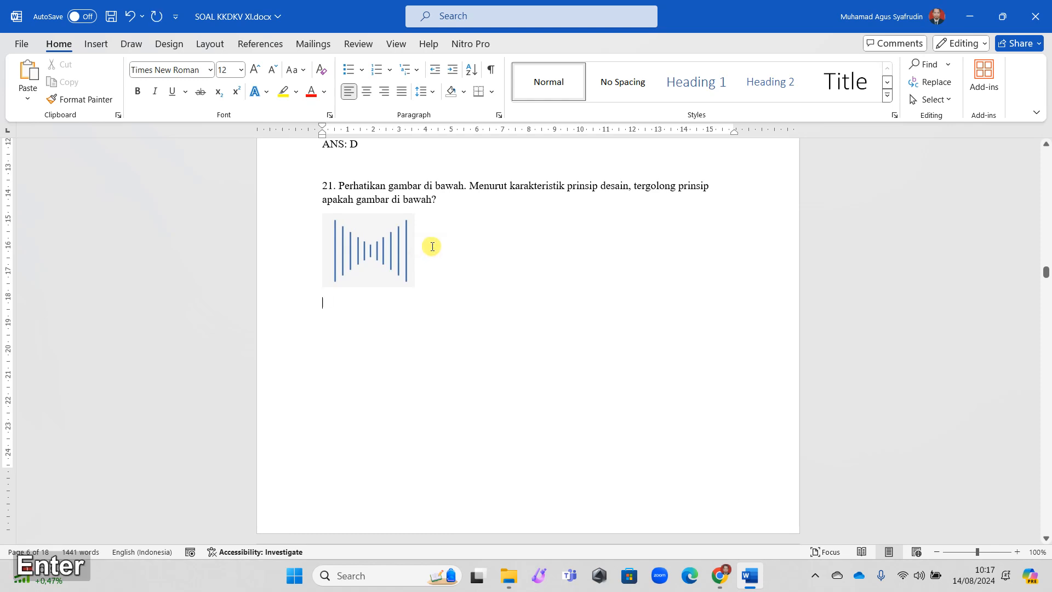
key("ctrl+v")
left_click(433, 324)
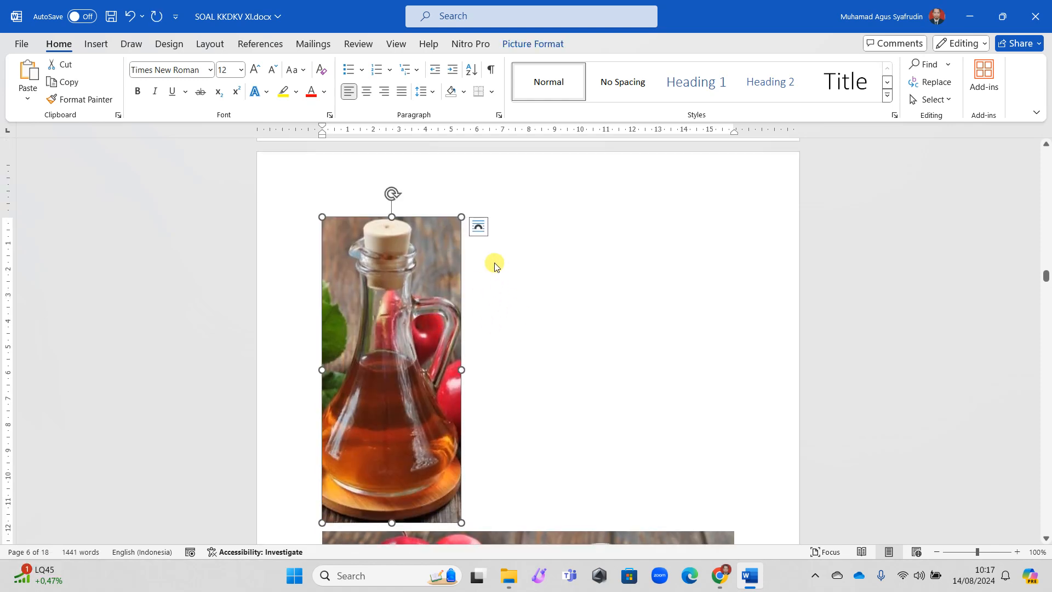
- Check the text-wrapping layout options of the pasted bottle picture
left_click(478, 225)
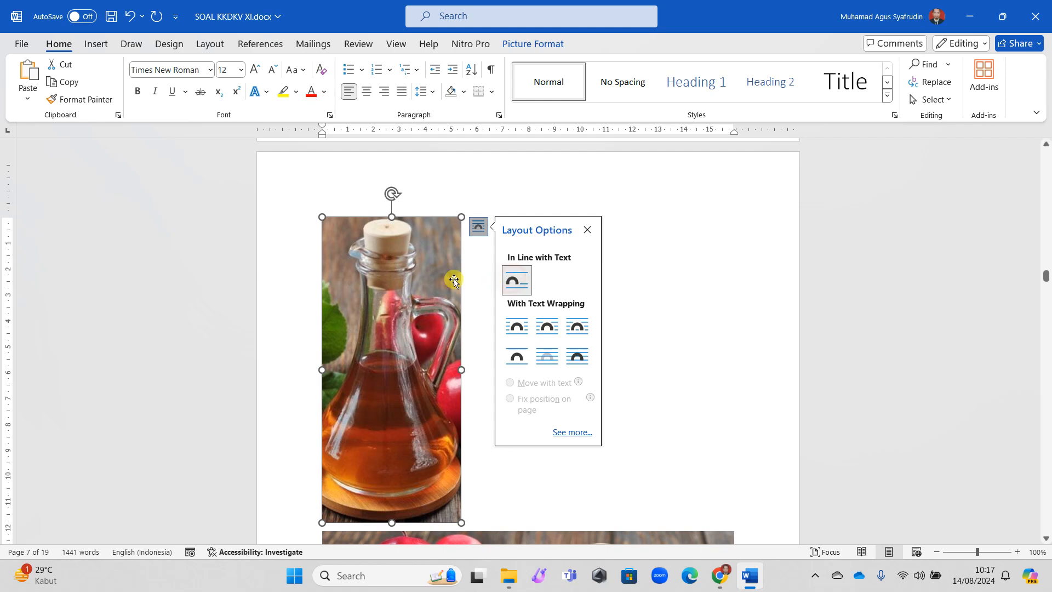
left_click(474, 292)
scroll(487, 424, "down", 2)
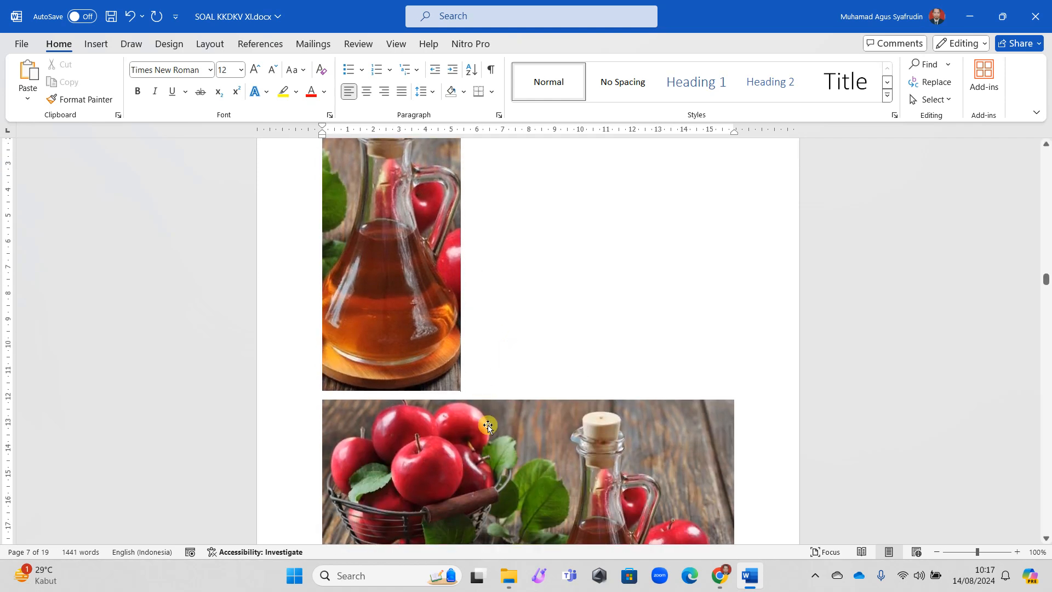
- Delete the full apple picture below the pasted bottle picture, along with its leftover empty line
left_click(489, 426)
key("Delete")
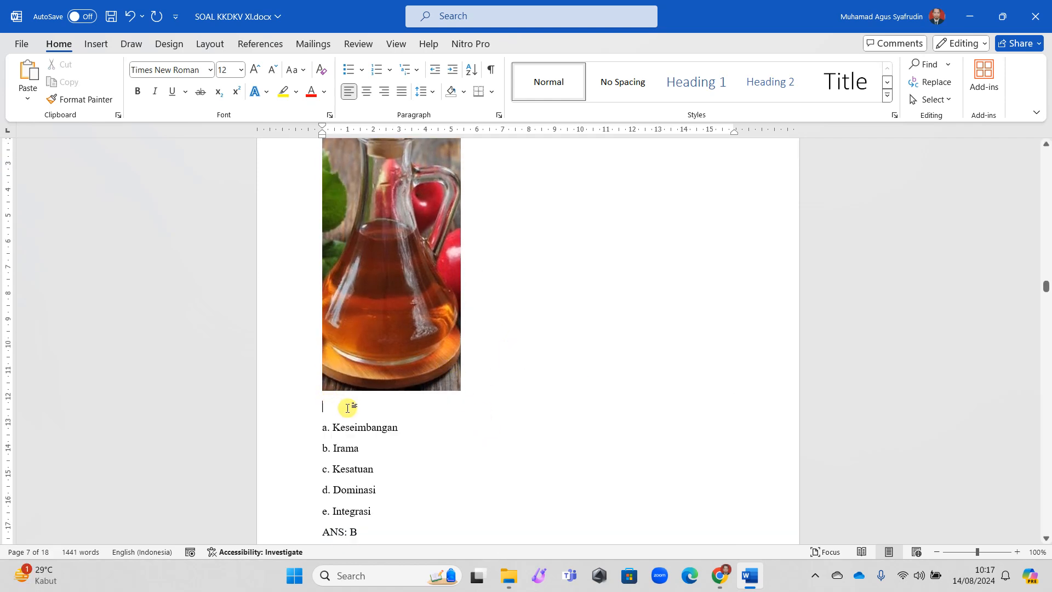
key("BackSpace")
- Shrink the pasted bottle picture proportionally to about 2.68 cm wide and 5.91 cm high, and check its size
left_click(357, 315)
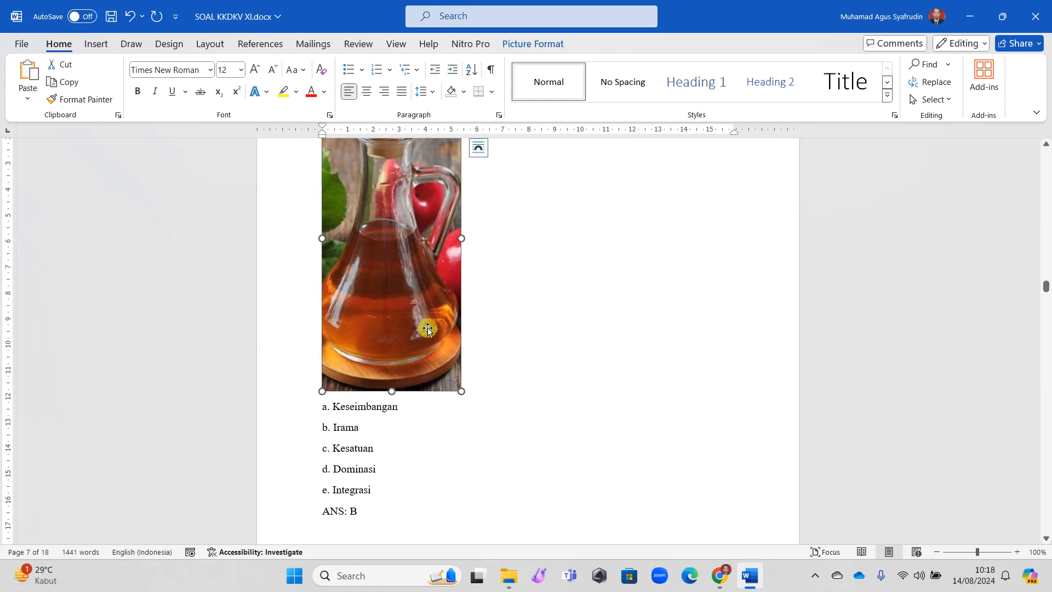
scroll(486, 339, "up", 2)
scroll(486, 339, "up", 1)
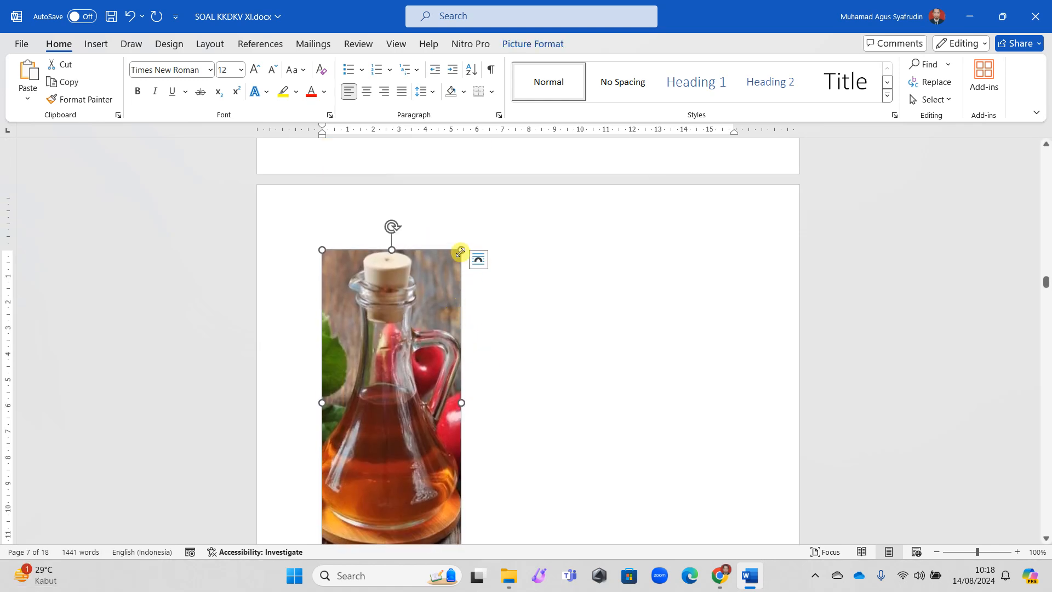
left_click_drag(461, 252, 369, 403)
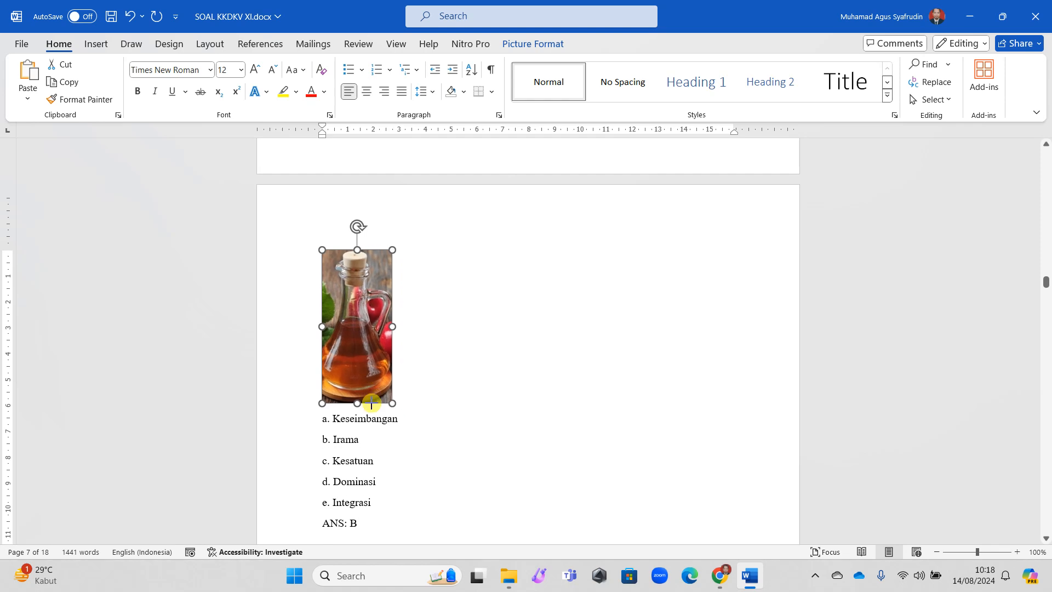
scroll(373, 403, "down", 5)
scroll(373, 402, "up", 5)
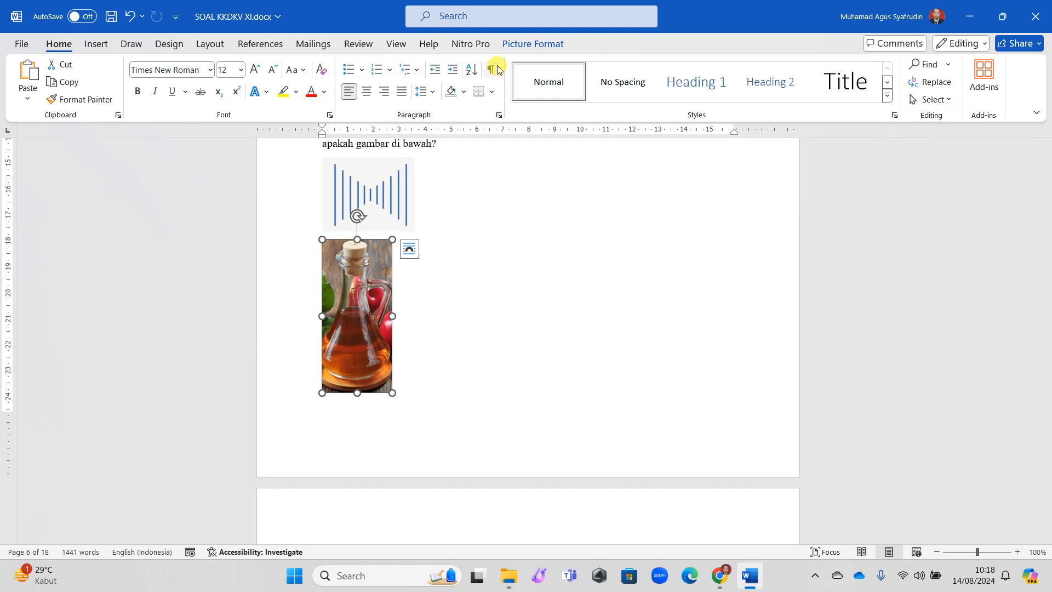
left_click(523, 44)
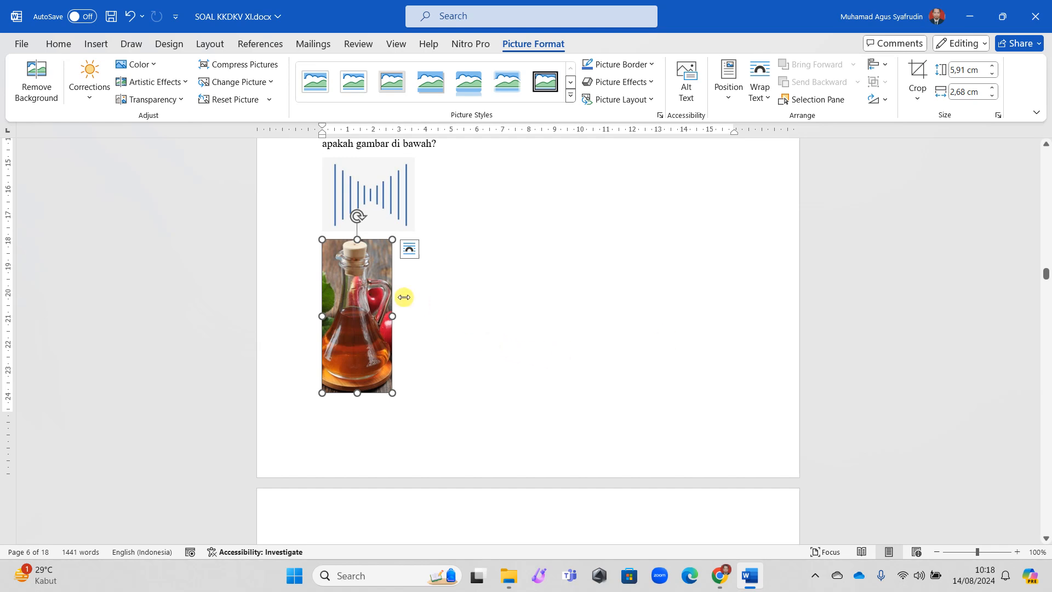
- Delete the pasted bottle picture and its empty line so question 21's answer options directly follow the striped picture
key("Delete")
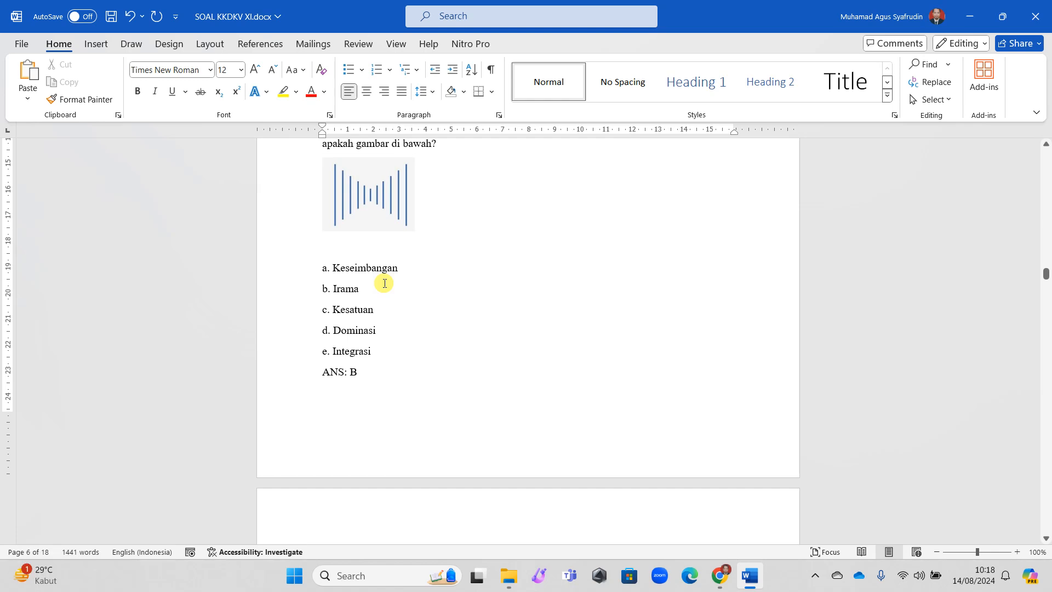
key("BackSpace")
left_click(357, 229)
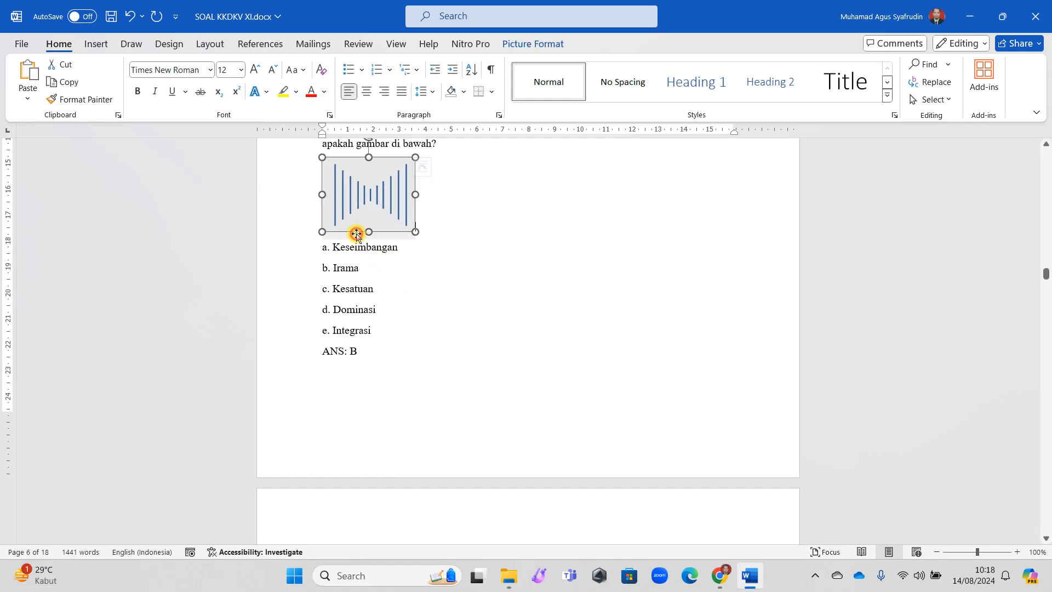
left_click(447, 251)
- Review the formatting of the picture questions after question 21, and return to question 1 at the start of the document
scroll(451, 252, "up", 1)
scroll(446, 251, "up", 5)
scroll(450, 252, "down", 14)
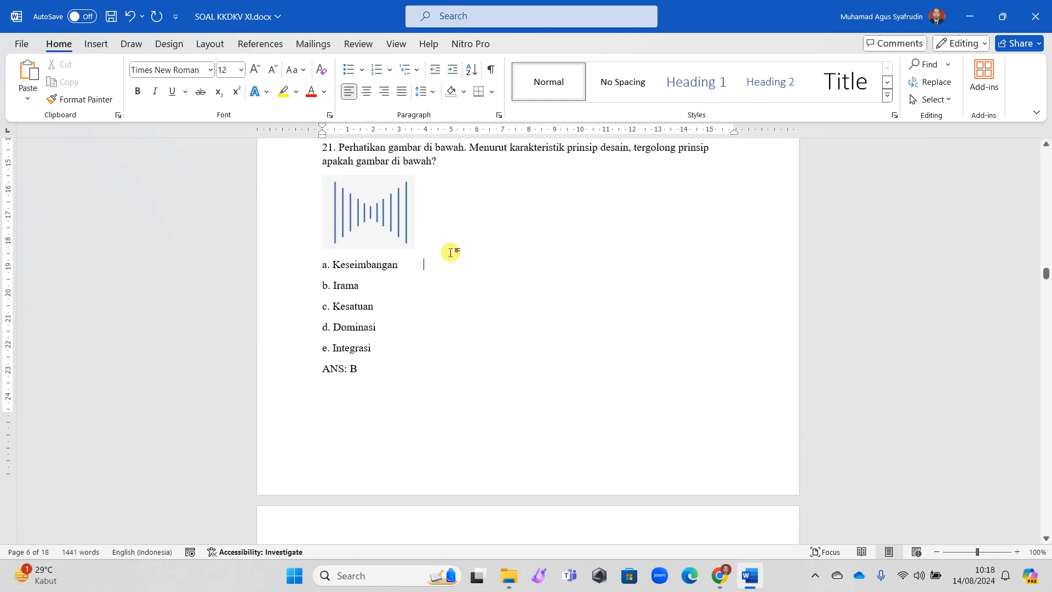
scroll(449, 256, "down", 20)
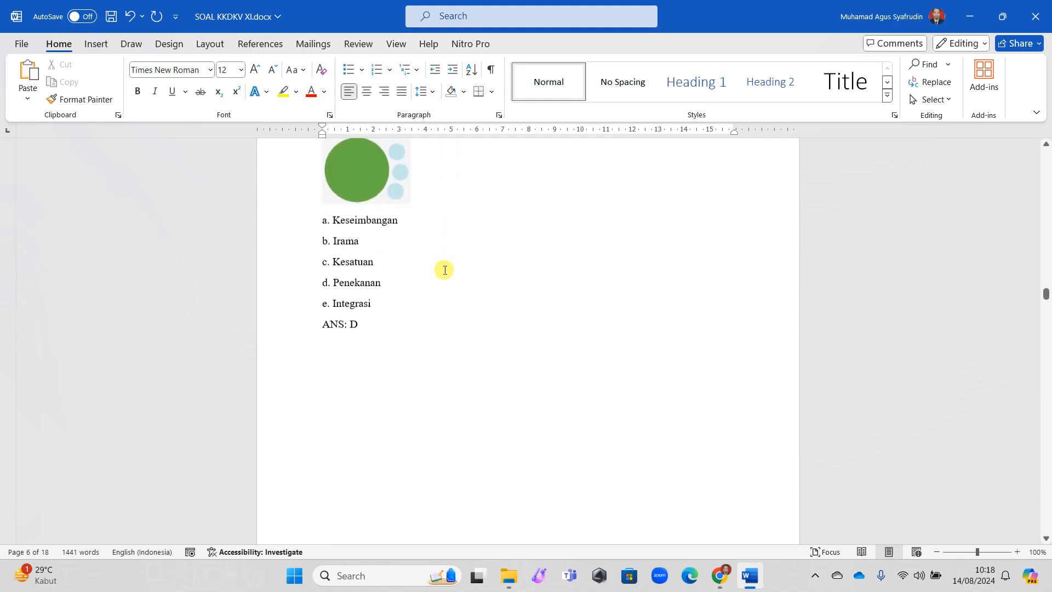
scroll(445, 270, "down", 20)
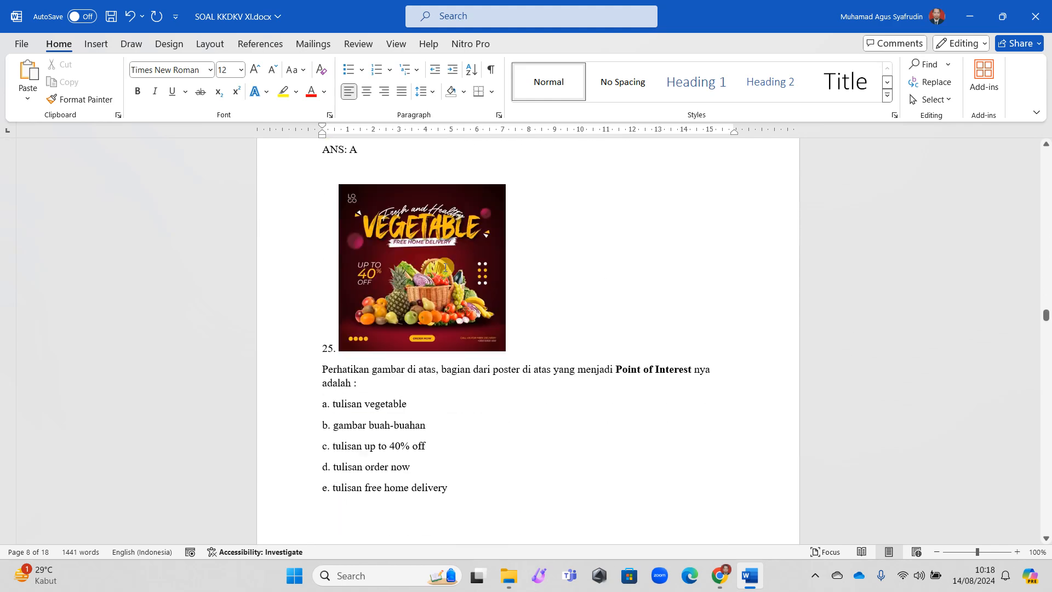
scroll(445, 267, "down", 18)
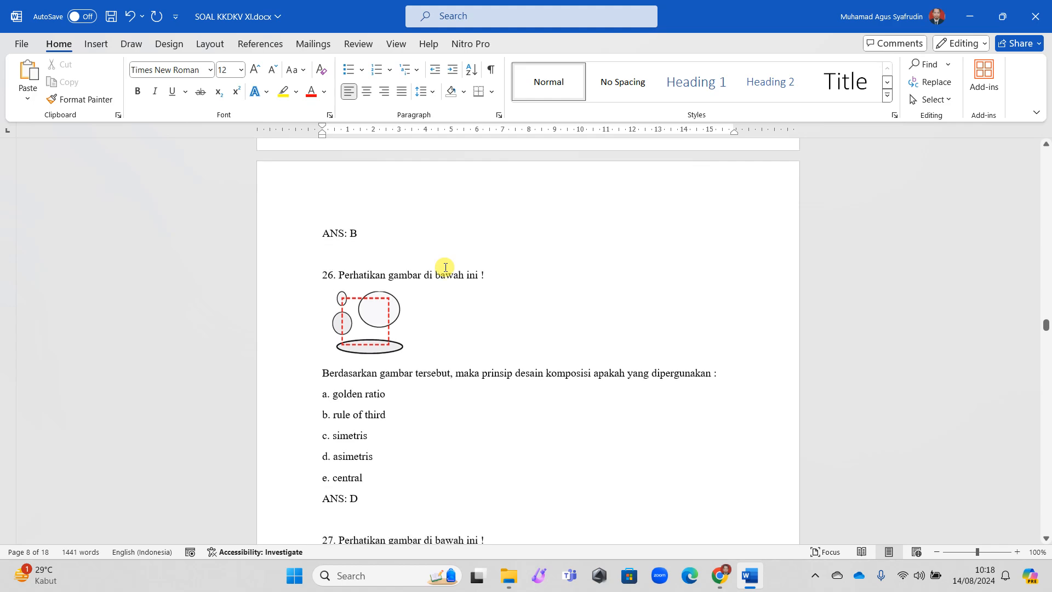
scroll(445, 267, "down", 18)
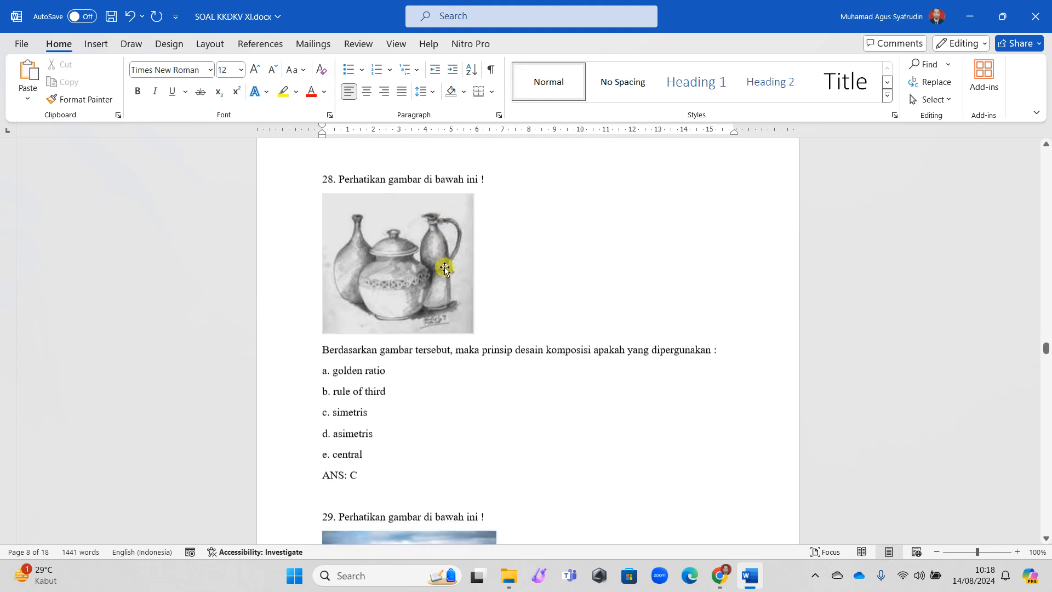
scroll(445, 269, "down", 18)
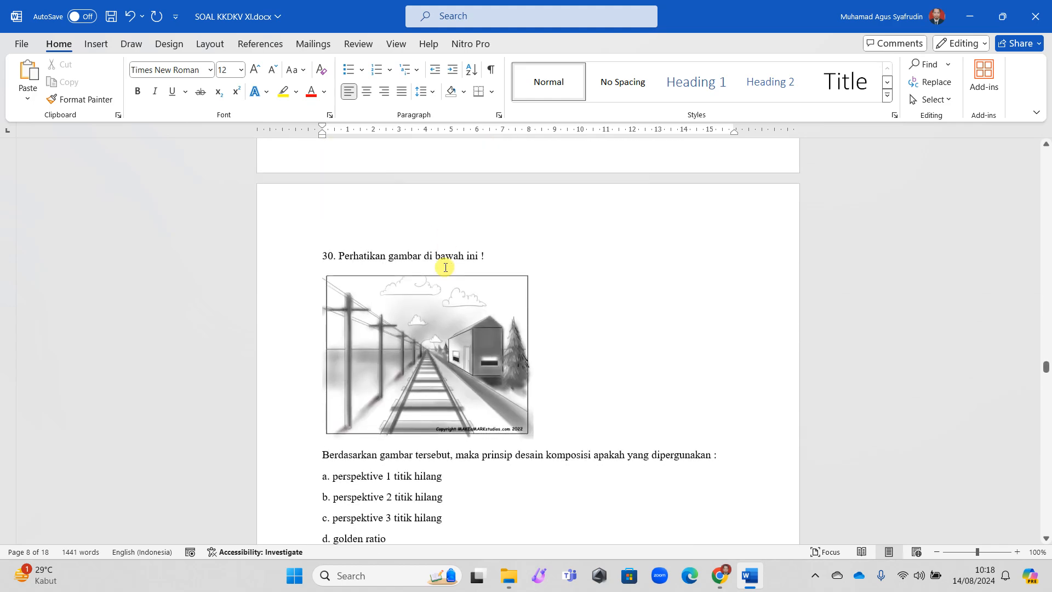
scroll(445, 266, "down", 5)
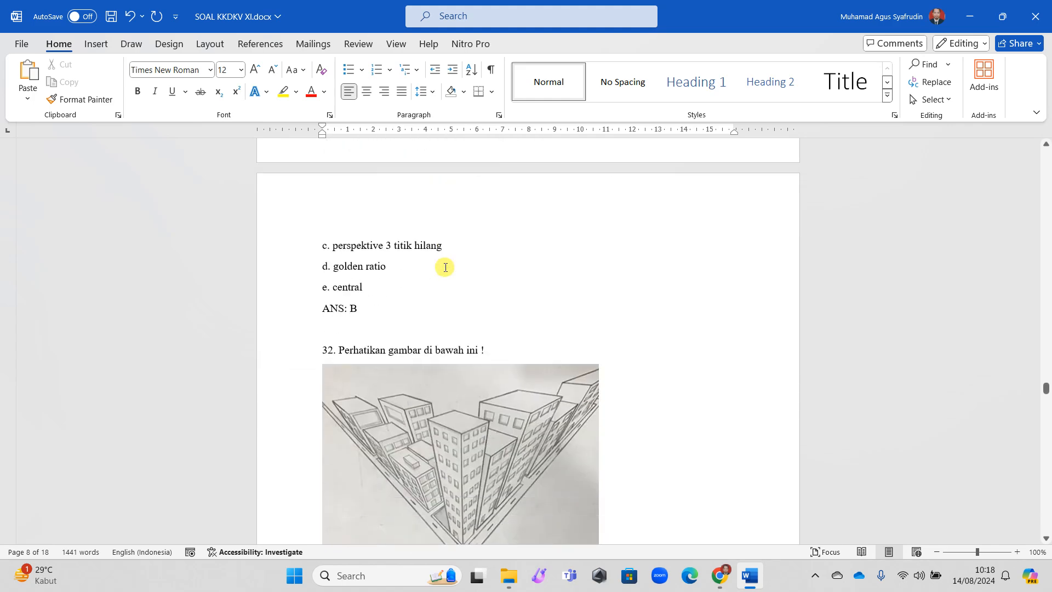
scroll(445, 267, "down", 14)
scroll(445, 267, "down", 15)
left_click_drag(1044, 436, 1045, 153)
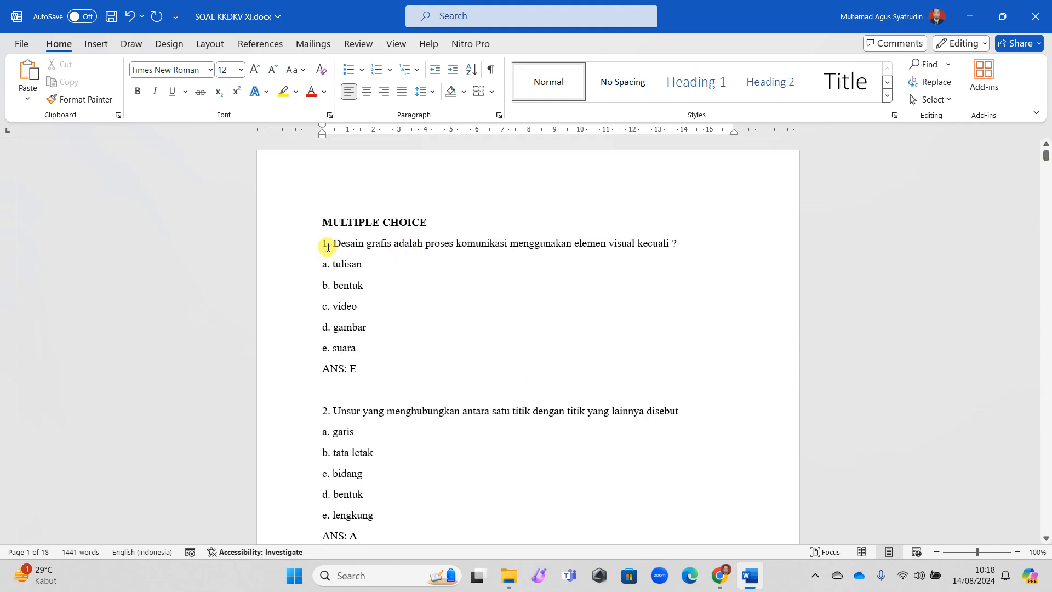
- Insert a new blank equation at the end of question 1's text
left_click(680, 244)
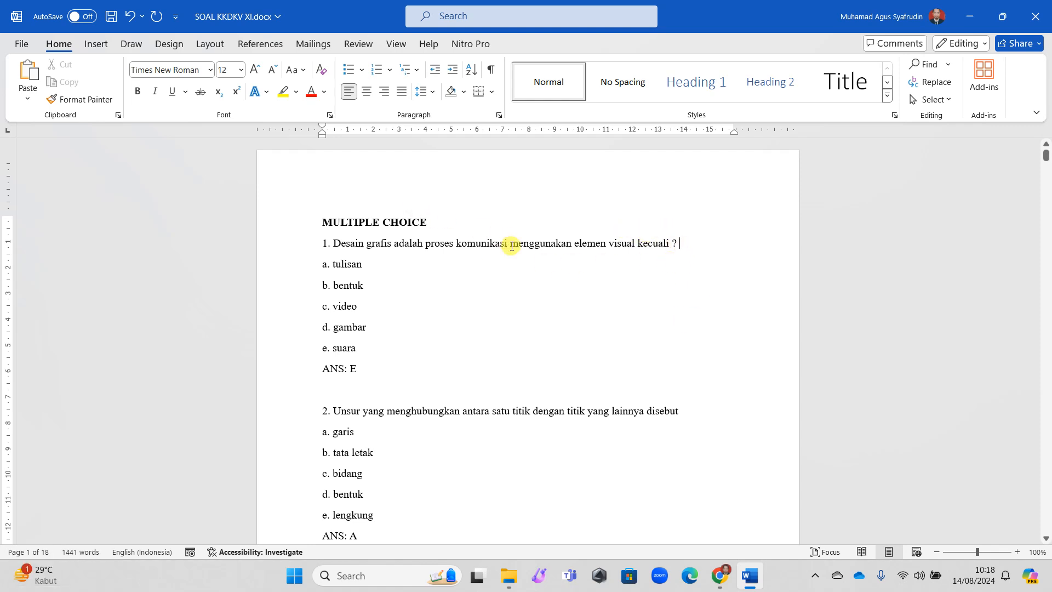
left_click(94, 44)
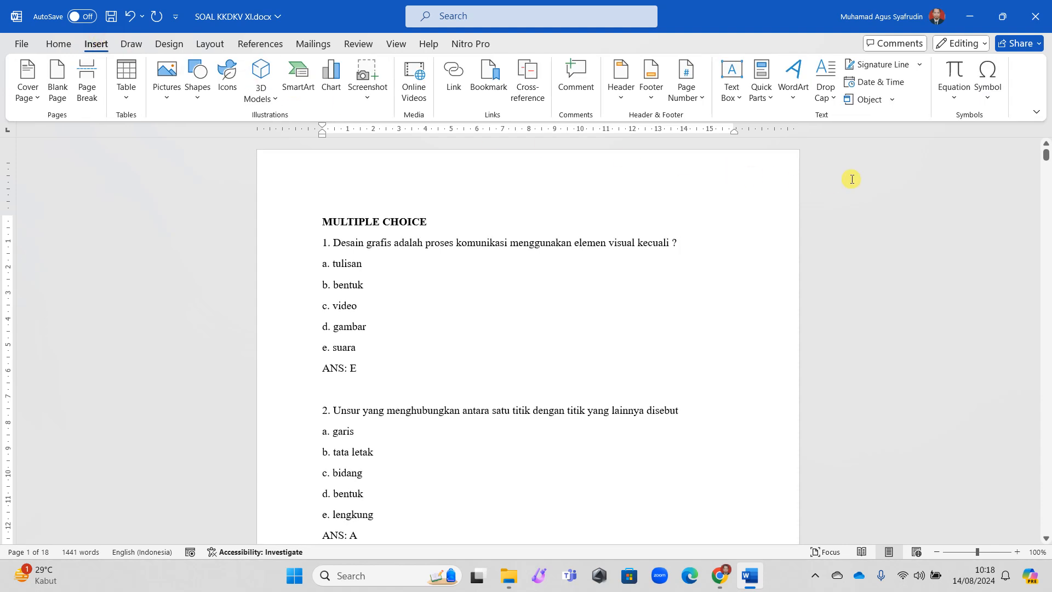
left_click(953, 92)
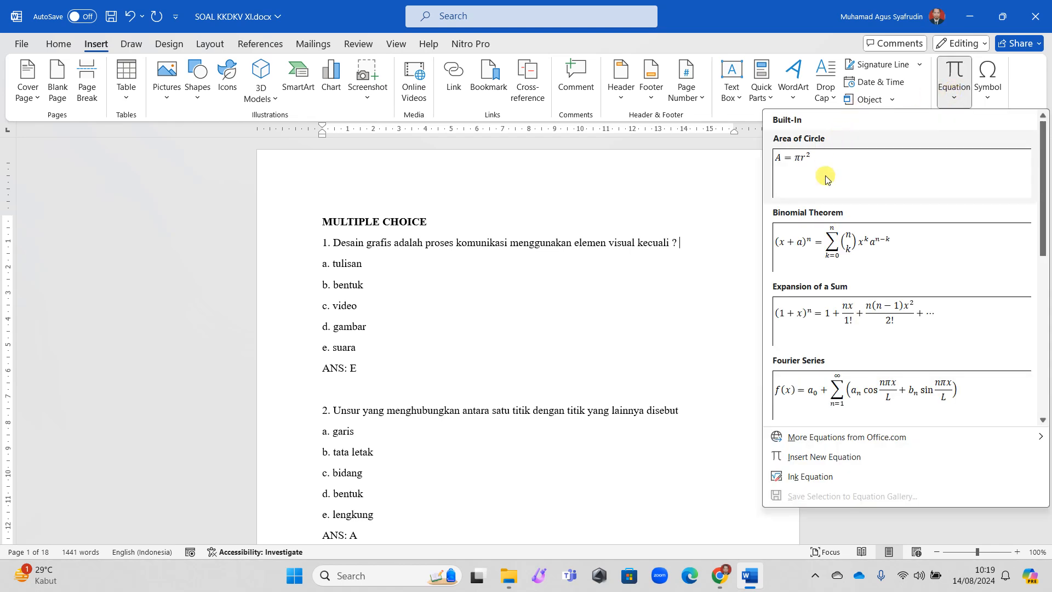
scroll(820, 418, "down", 6)
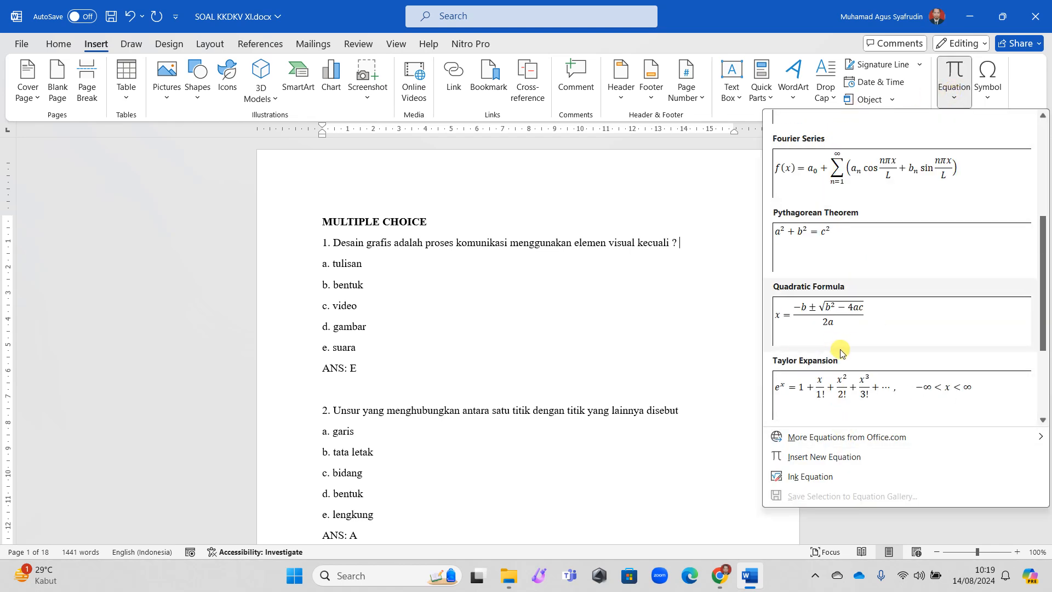
left_click(835, 460)
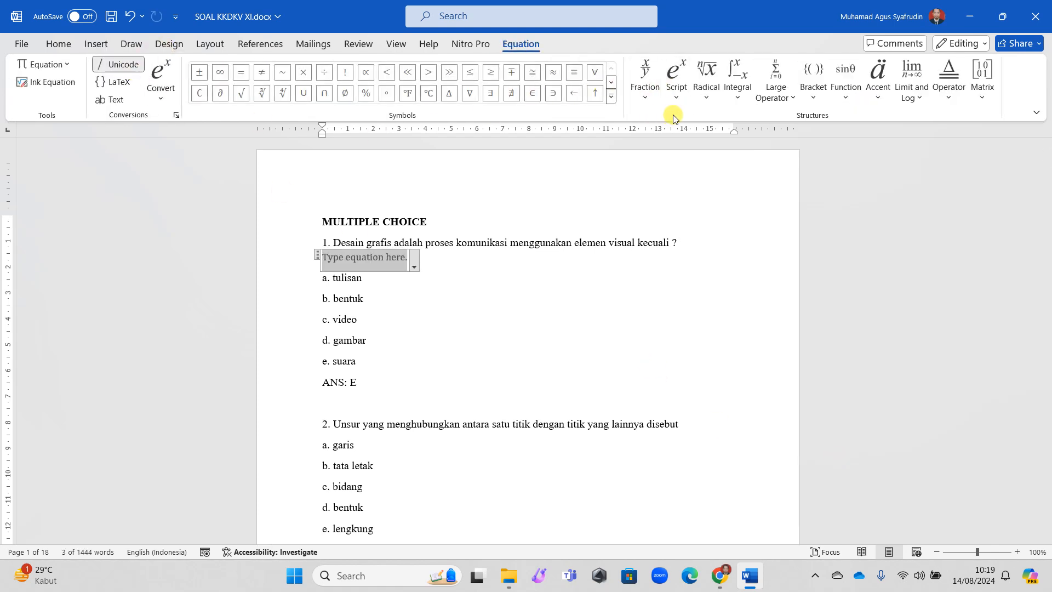
- Enter the square root of 4 in question 1's equation using a square-root radical
left_click(707, 77)
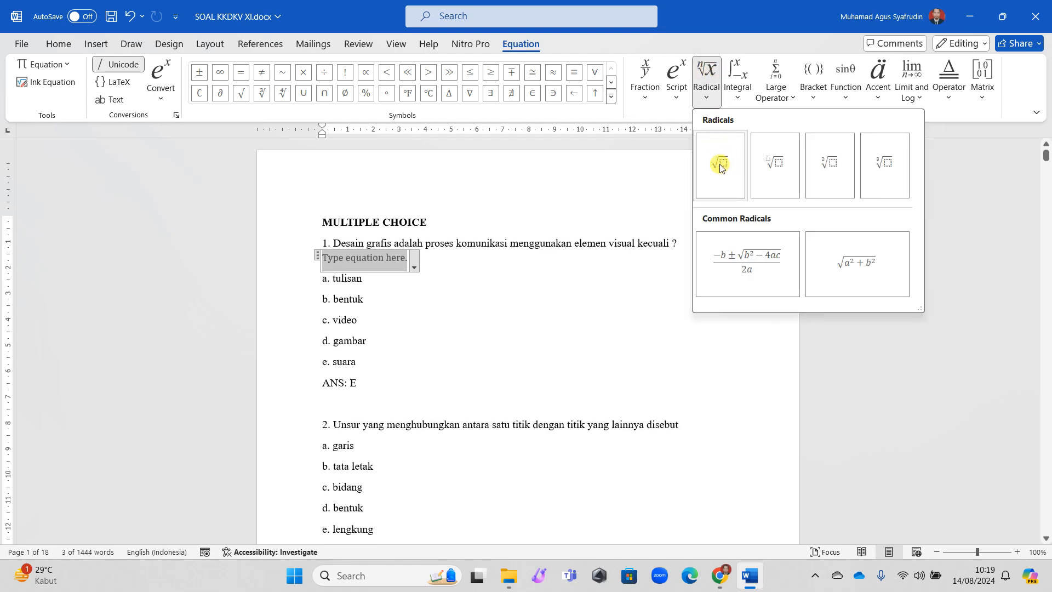
left_click(721, 164)
type("d")
key("BackSpace")
type("4")
key("Right")
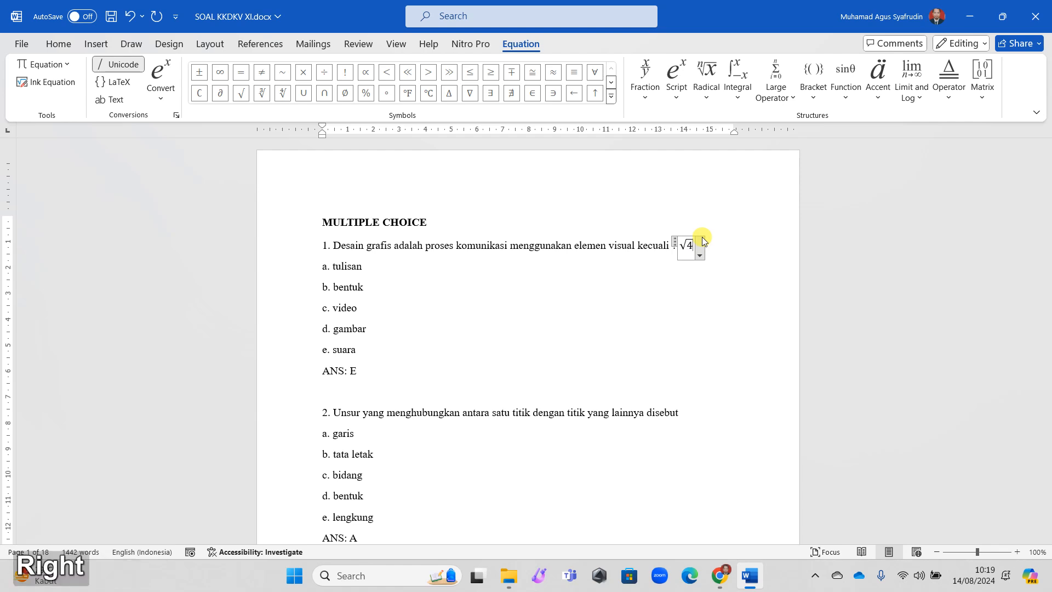
- Extend question 1's equation with a plus sign and the square root of 3, and leave the equation
type("+")
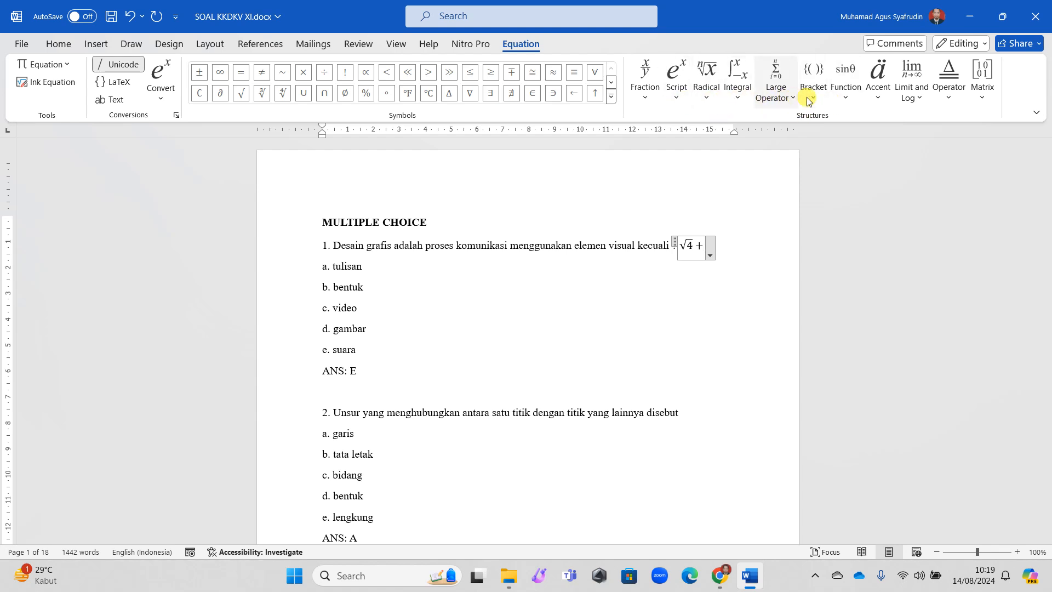
left_click(710, 97)
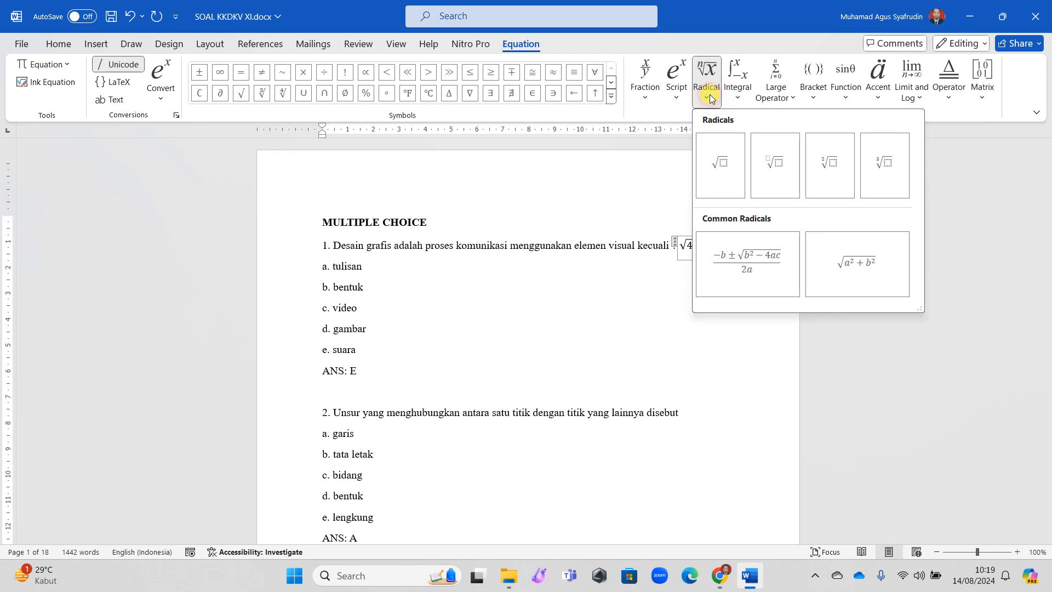
left_click(716, 159)
type("3")
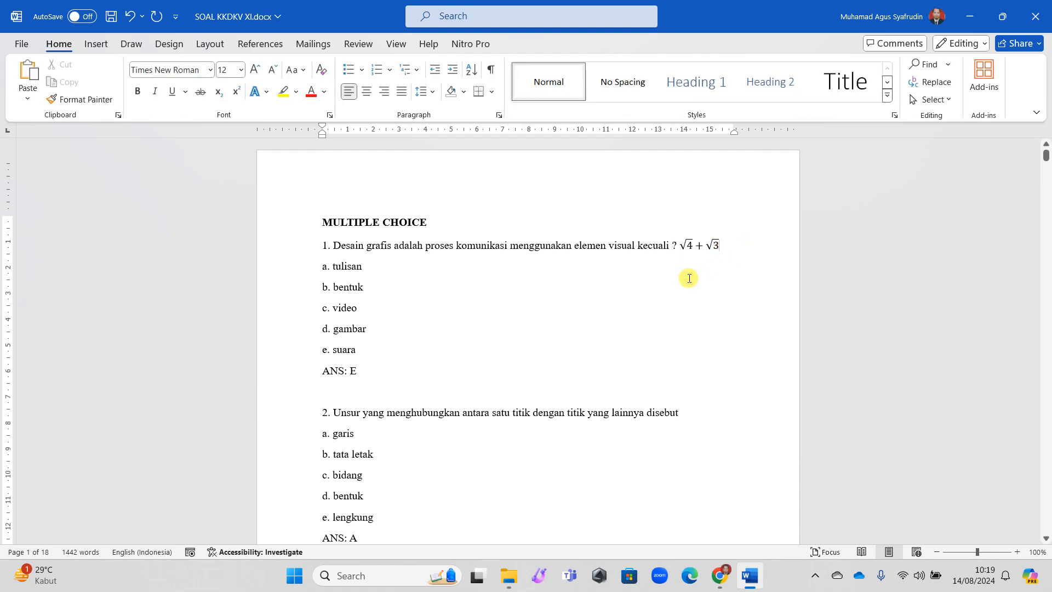
left_click(712, 248)
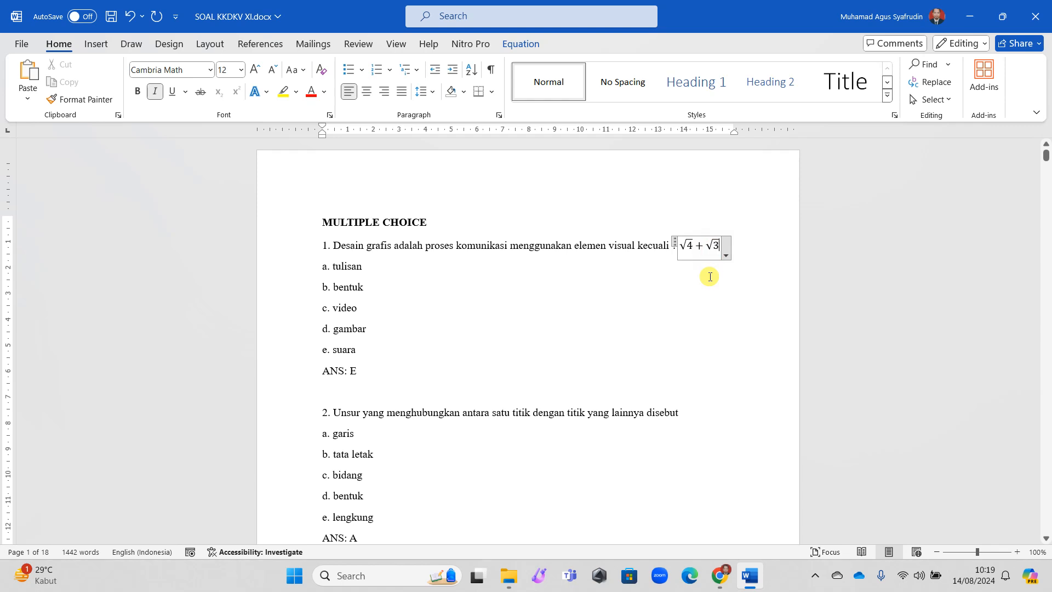
left_click(710, 276)
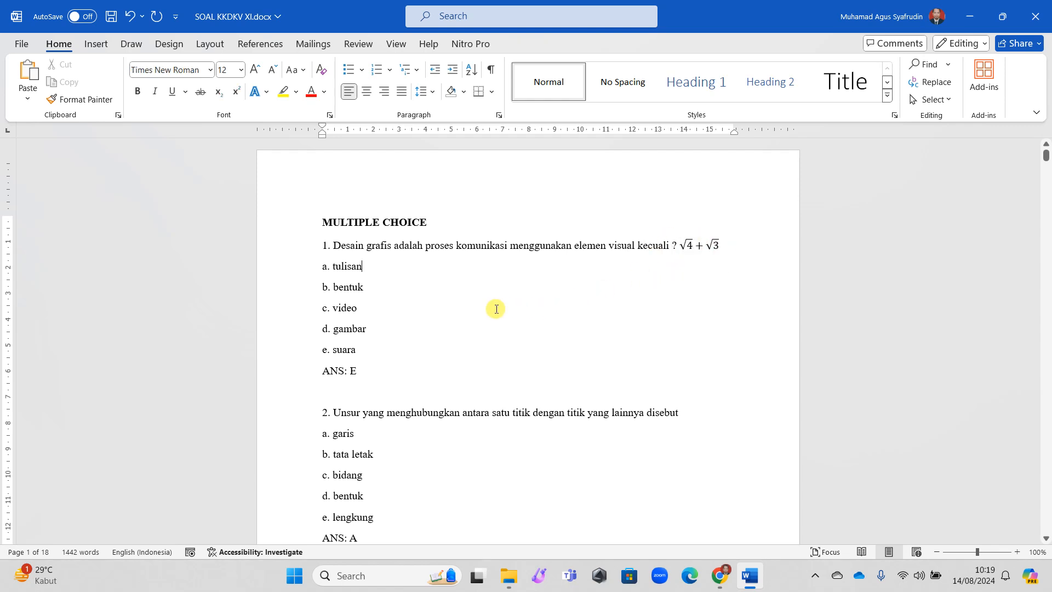
- Check the text-wrapping layout options of the striped picture in question 21
scroll(496, 310, "down", 4)
scroll(496, 309, "down", 4)
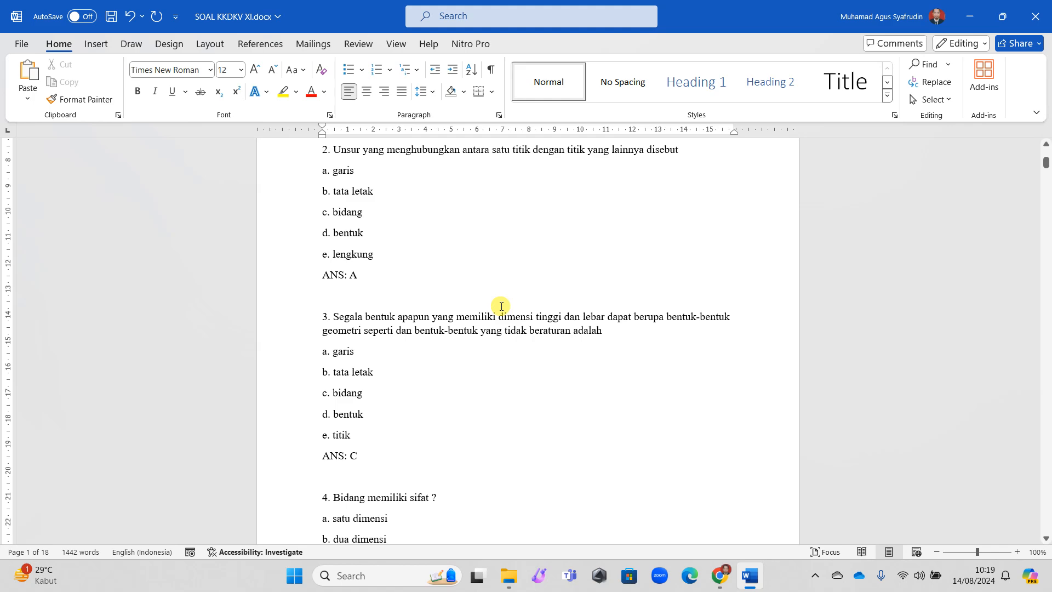
scroll(500, 306, "down", 20)
scroll(518, 303, "down", 20)
scroll(520, 301, "down", 20)
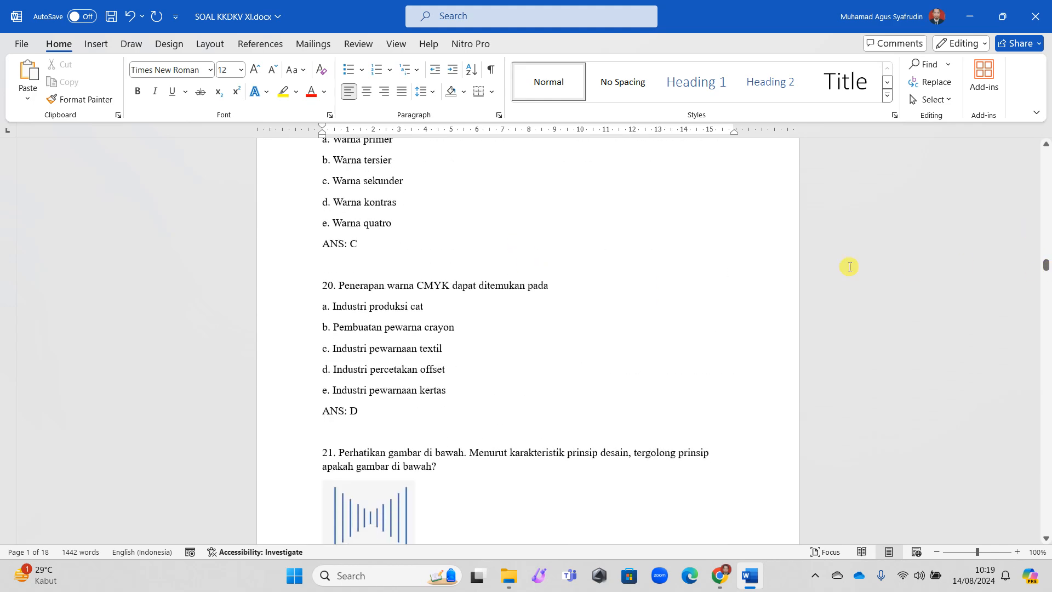
left_click(400, 507)
left_click(435, 490)
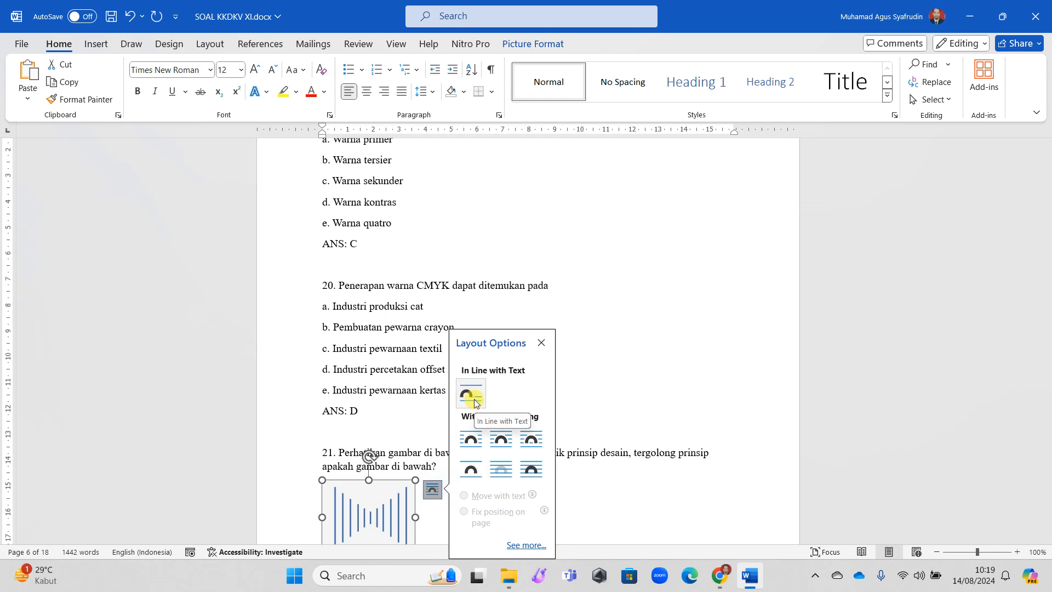
left_click(625, 409)
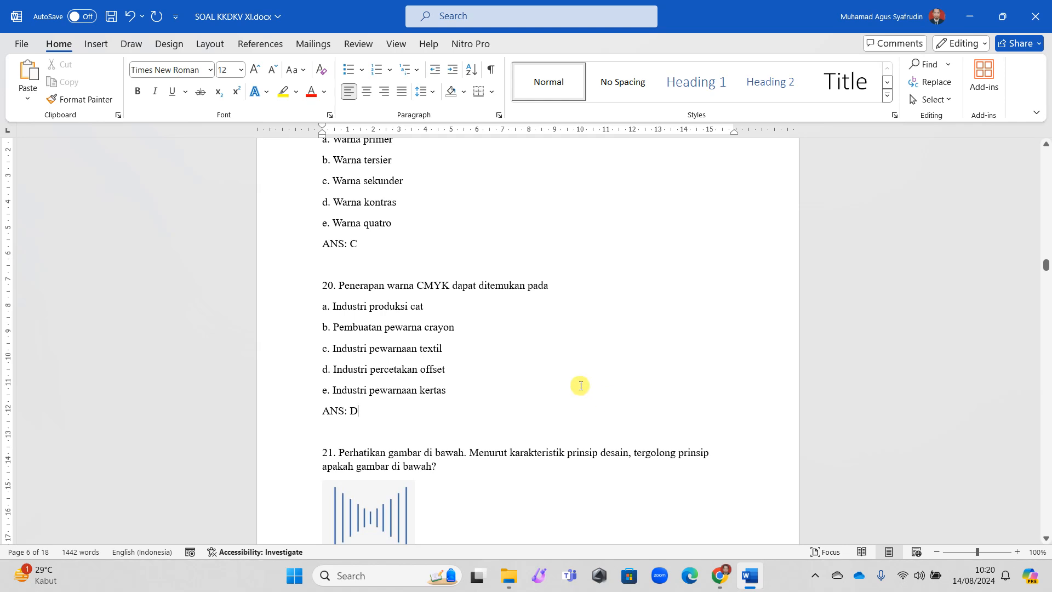
- Insert a table with three columns and three rows on a new line between question 20's text and its answer options
left_click(564, 288)
key("Return")
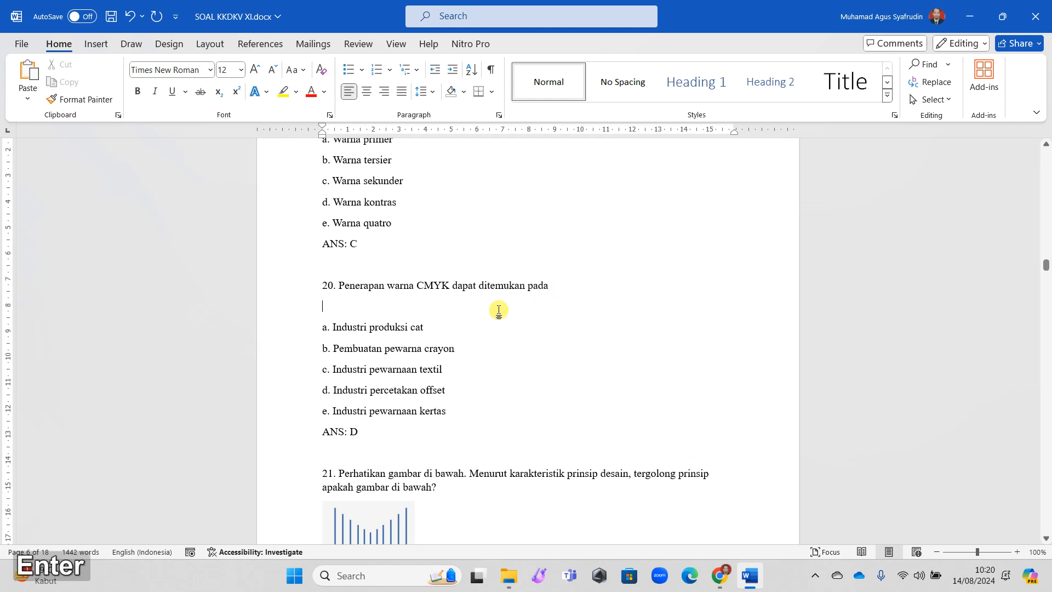
left_click(96, 44)
left_click(122, 98)
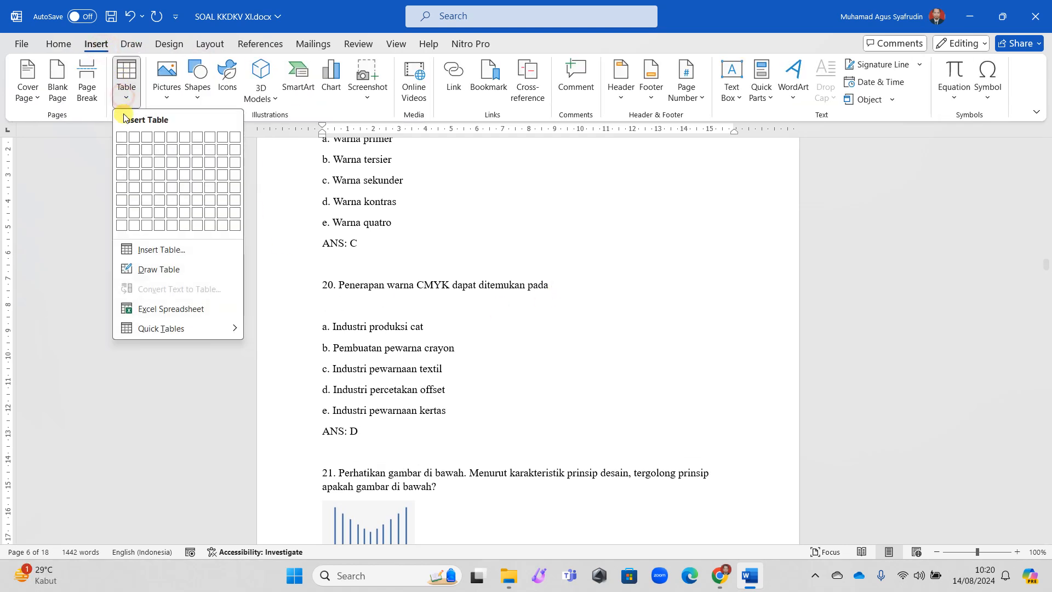
left_click(150, 162)
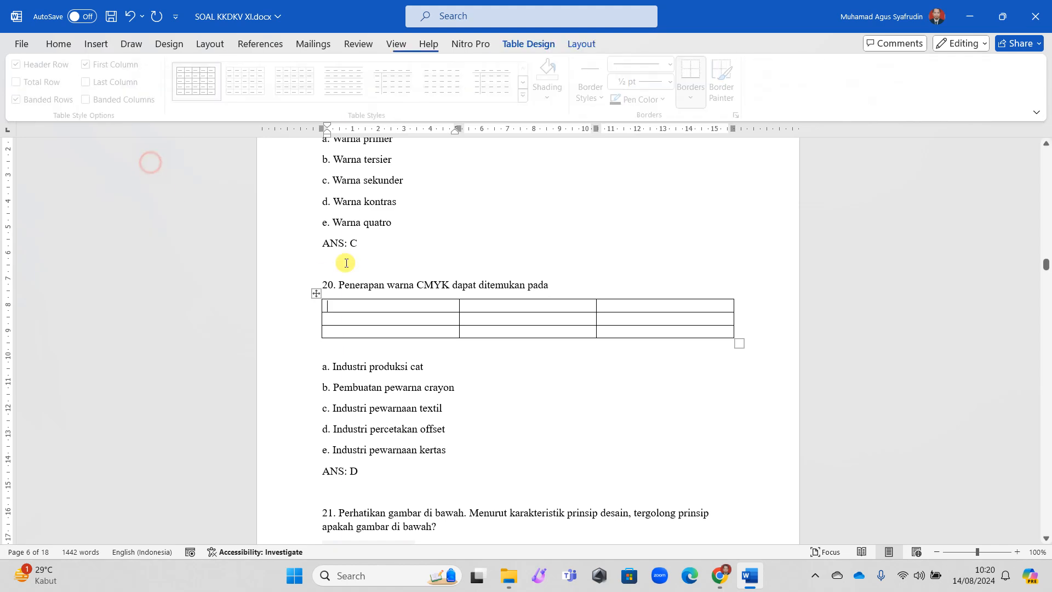
- Fill the table's first row with the sample texts fasda, asda and asda
type("fasda")
left_click(524, 302)
type("asda")
left_click(636, 307)
type("asda")
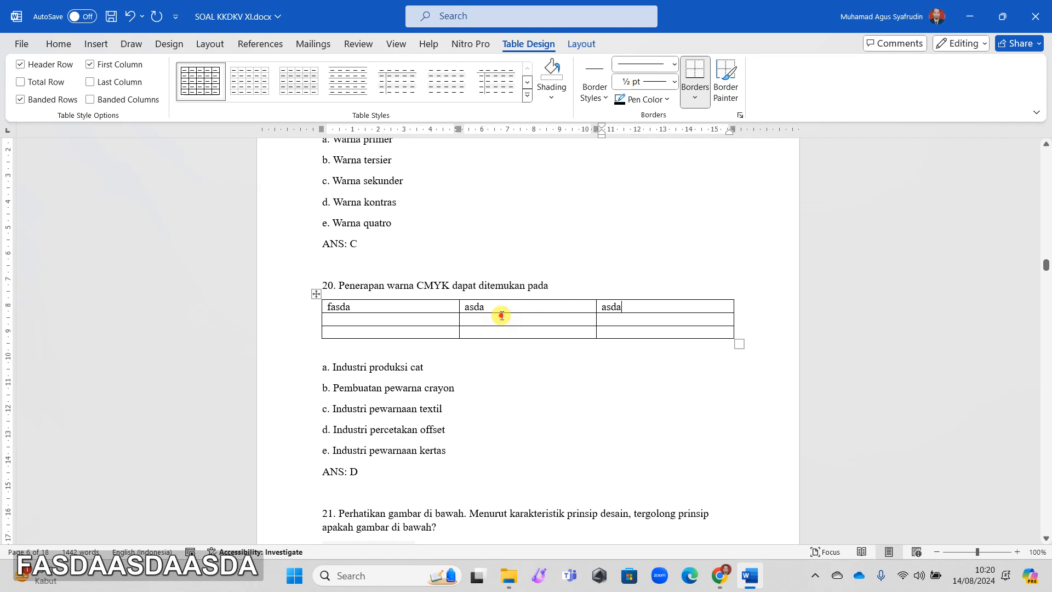
- Fill the table's second row with the sample texts asd, das and asdaa
left_click(499, 316)
type("das")
left_click(414, 322)
type("asd")
left_click(610, 322)
type("asdaa")
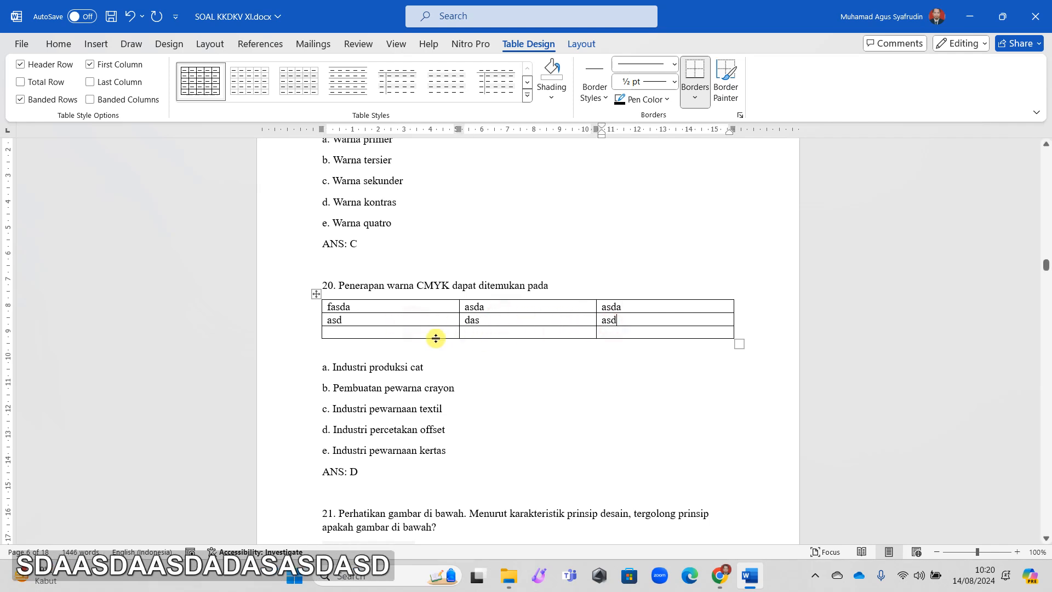
- Fill all three cells of the table's third row with the sample text asd, and leave the table
left_click(436, 329)
type("asd")
left_click(488, 332)
type("asd")
left_click(607, 332)
type("asd")
left_click(613, 368)
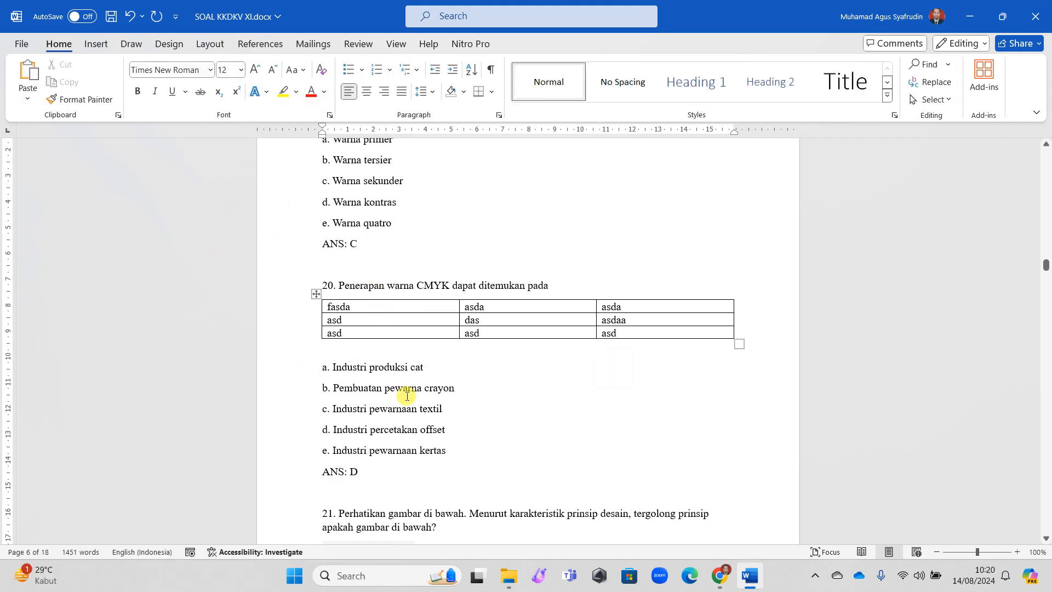
- Review the remaining picture questions through question 40 at the end of the document
scroll(517, 427, "down", 20)
scroll(517, 430, "down", 20)
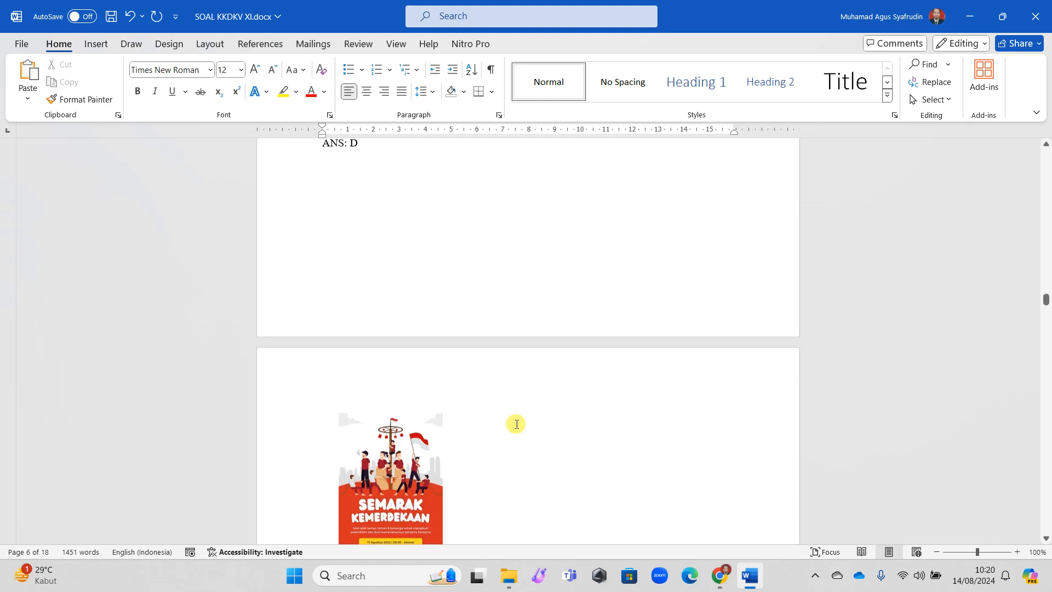
scroll(518, 420, "down", 20)
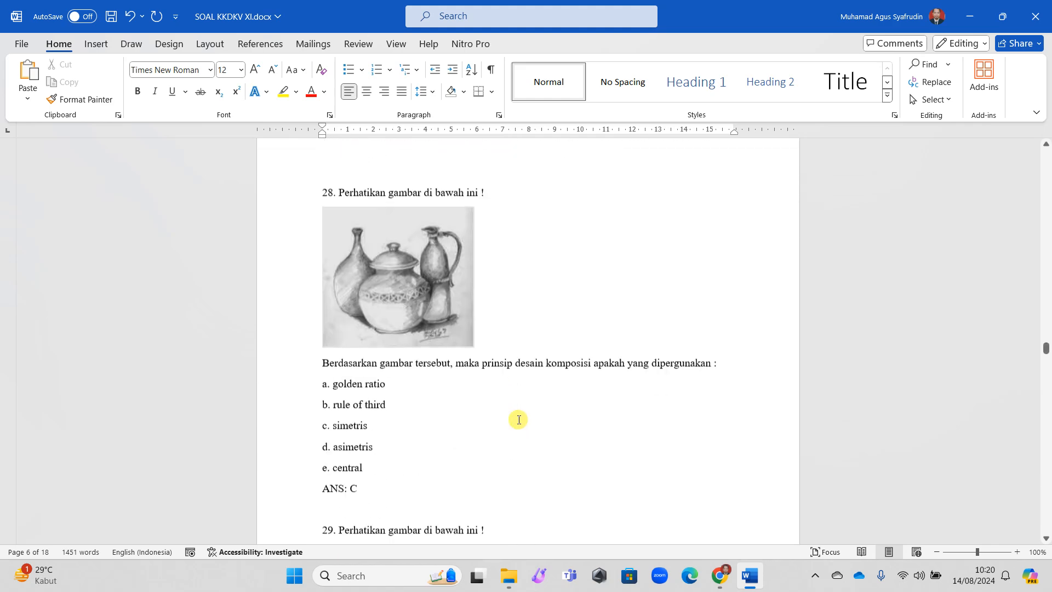
scroll(519, 420, "down", 15)
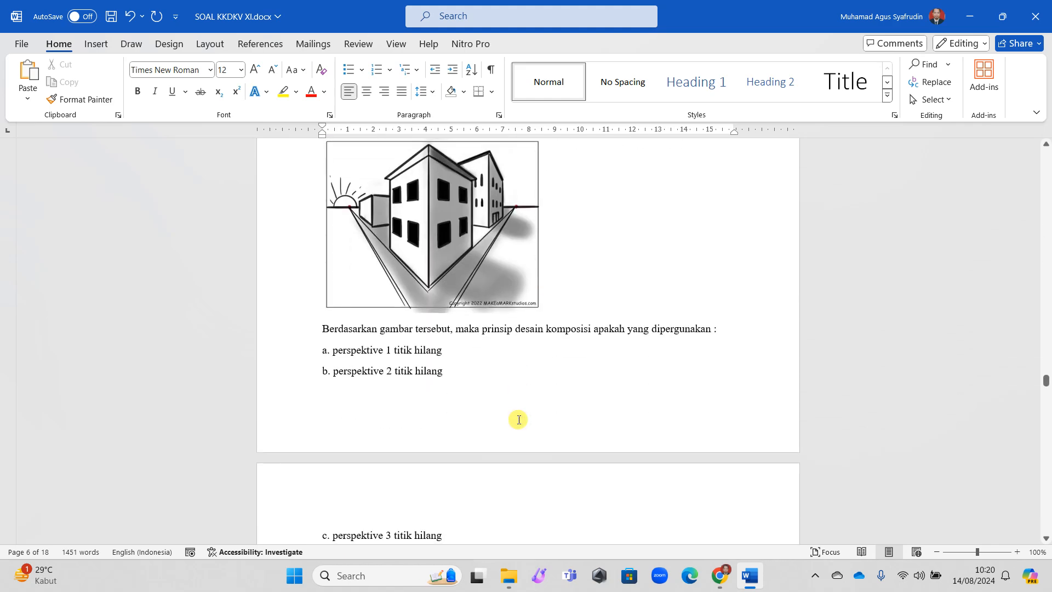
scroll(519, 419, "down", 20)
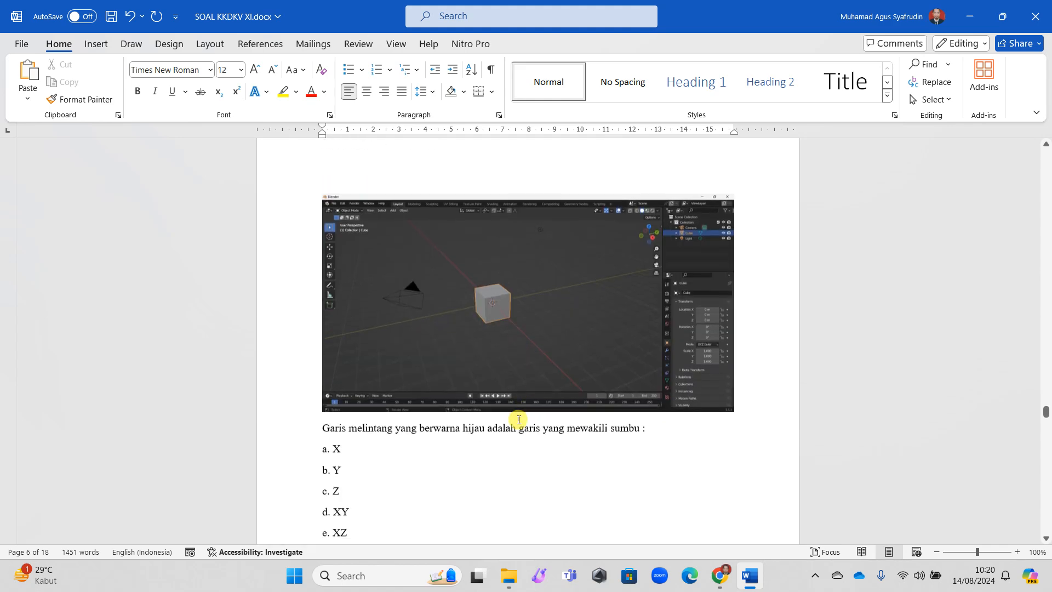
scroll(518, 420, "down", 20)
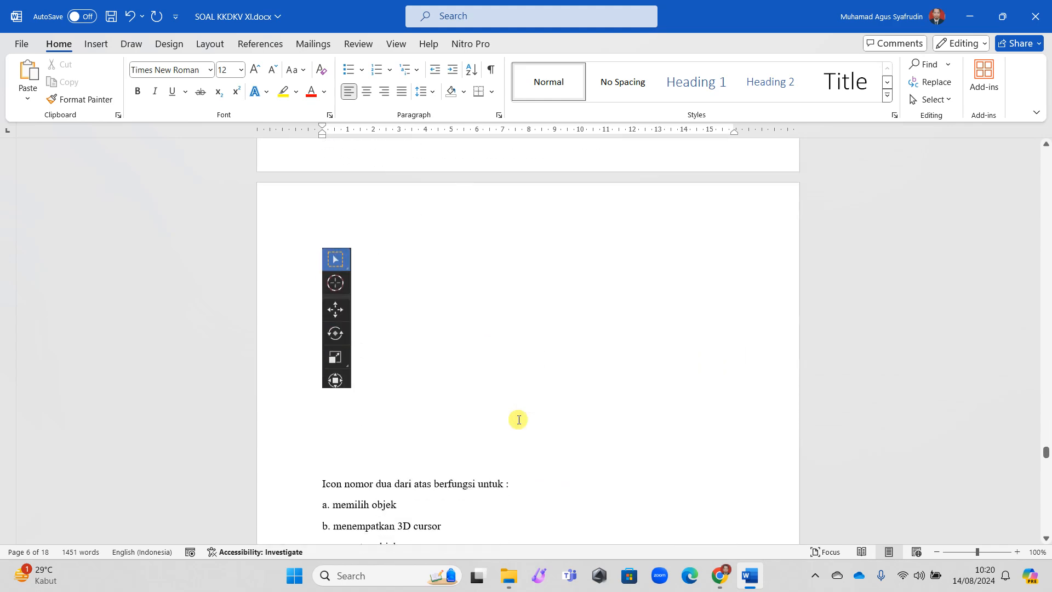
scroll(518, 420, "down", 20)
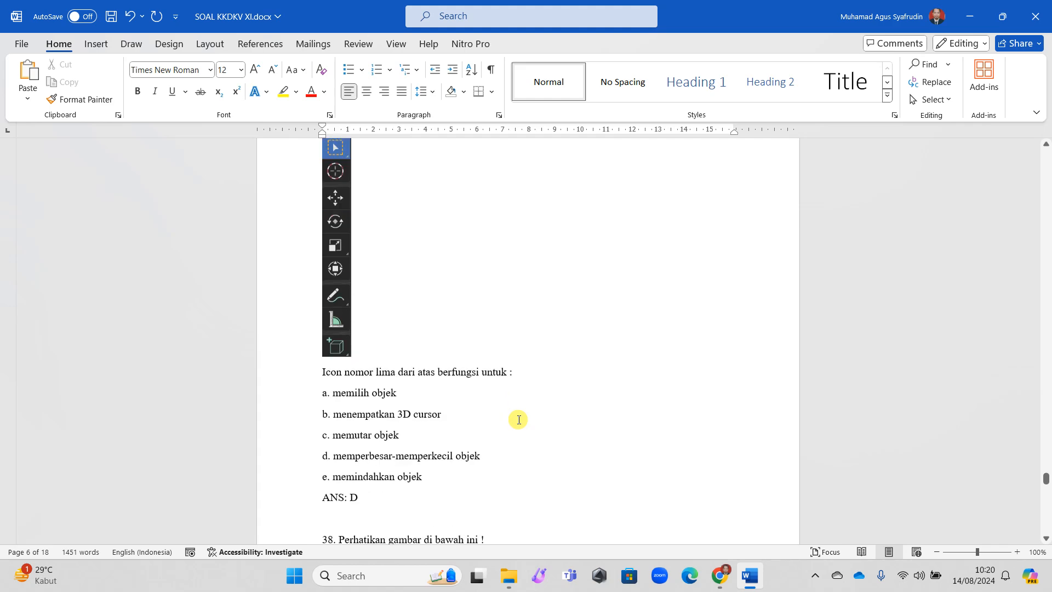
scroll(518, 414, "down", 20)
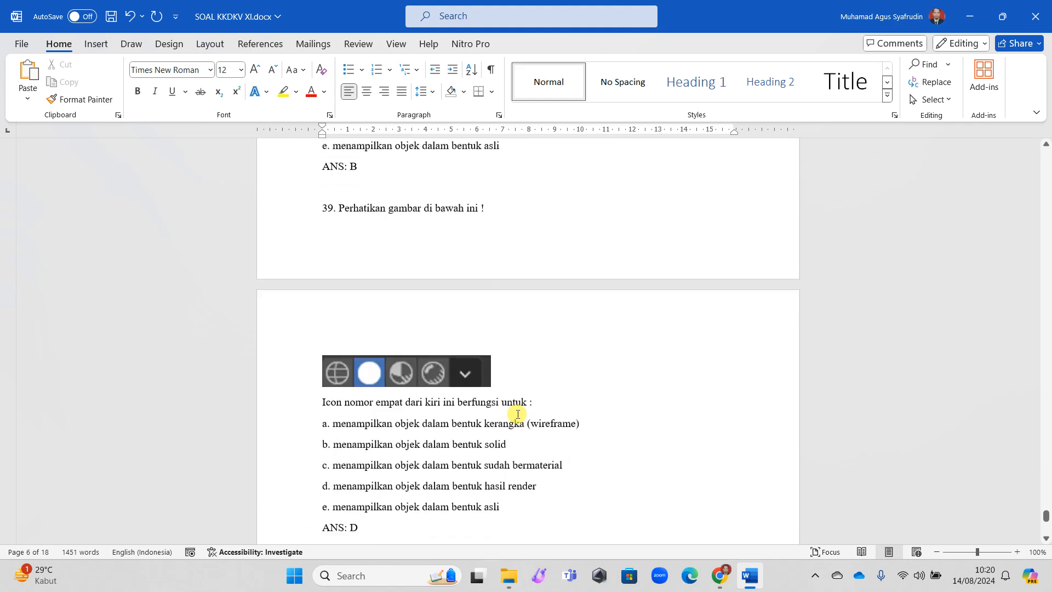
scroll(518, 414, "up", 7)
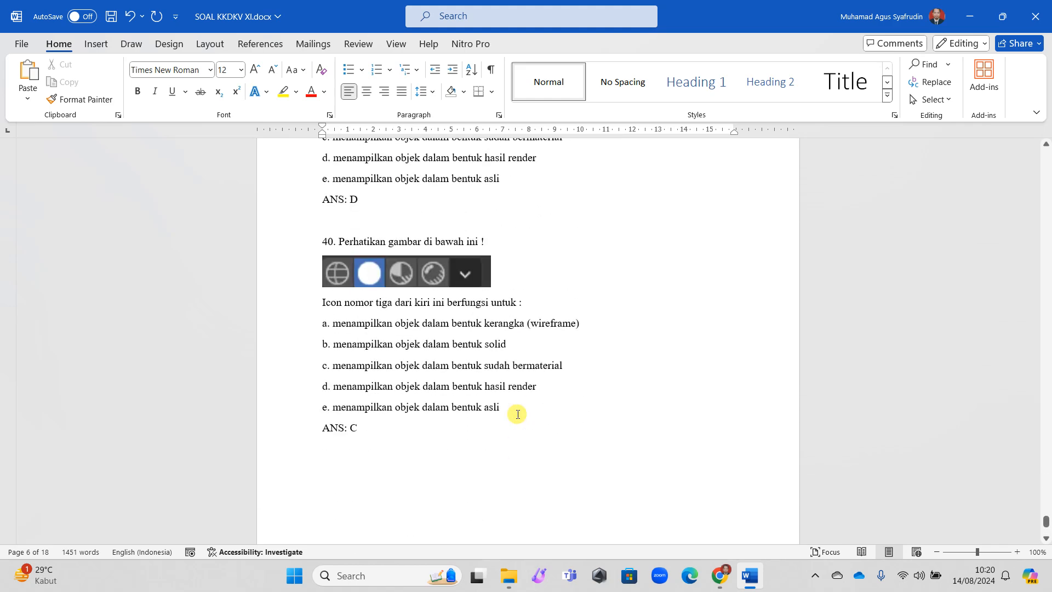
scroll(517, 414, "up", 6)
scroll(517, 413, "down", 12)
scroll(518, 414, "down", 1)
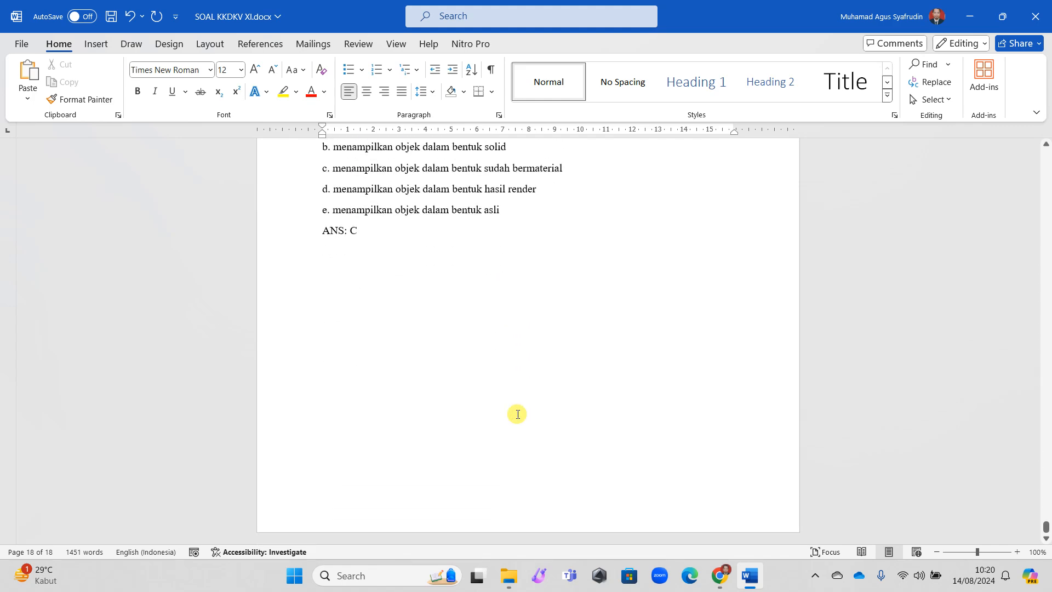
- Add the heading ESSAY in capitals below the answer line of question 40
left_click(332, 271)
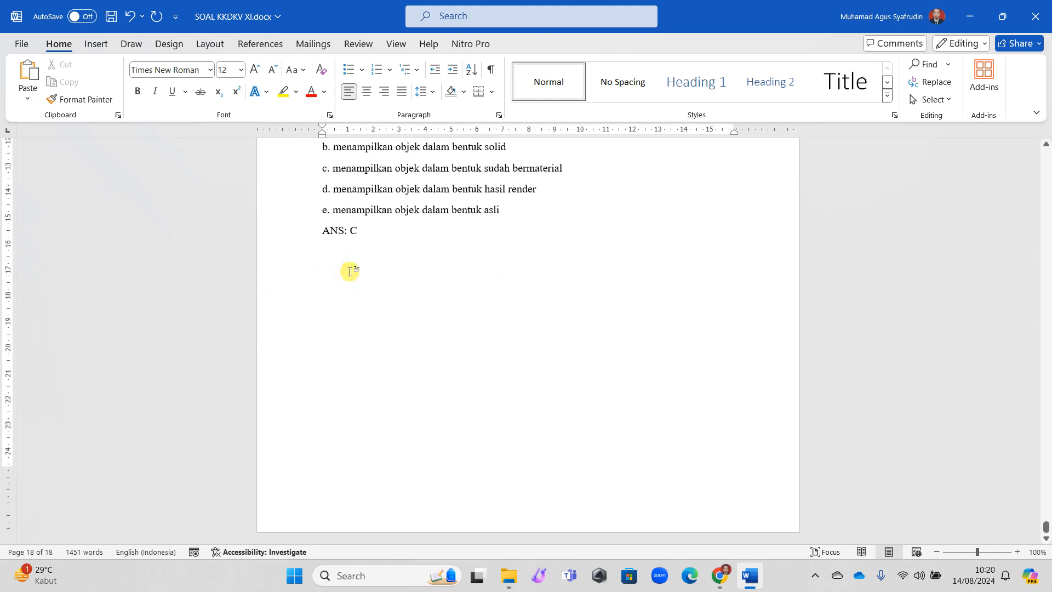
type("e")
key("BackSpace")
key("Caps_Lock")
type("ESSAY")
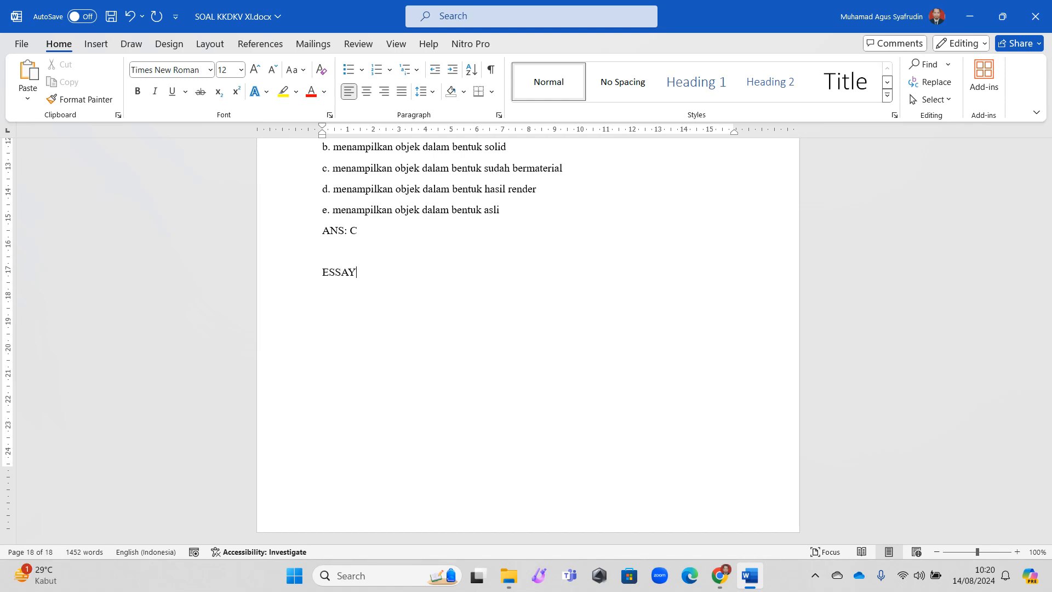
- Add a five-item numbered list under the ESSAY heading with the sample texts SDLK, ASDJ, ASDJ, ASDLJ and ASD
key("Return")
type("1. SDLK")
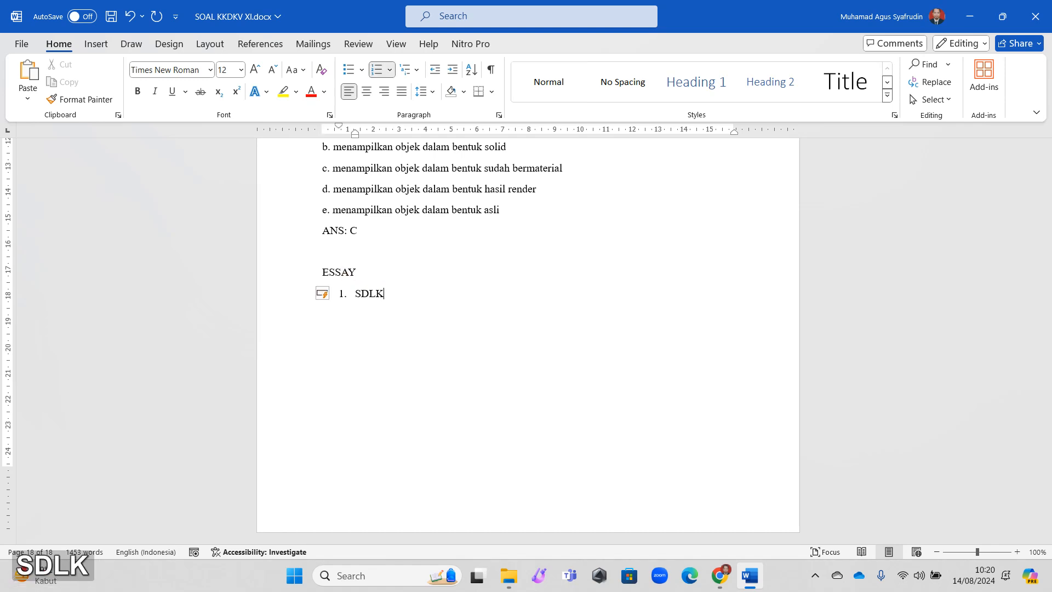
type("ASDJ")
key("Return")
type("ASDJ")
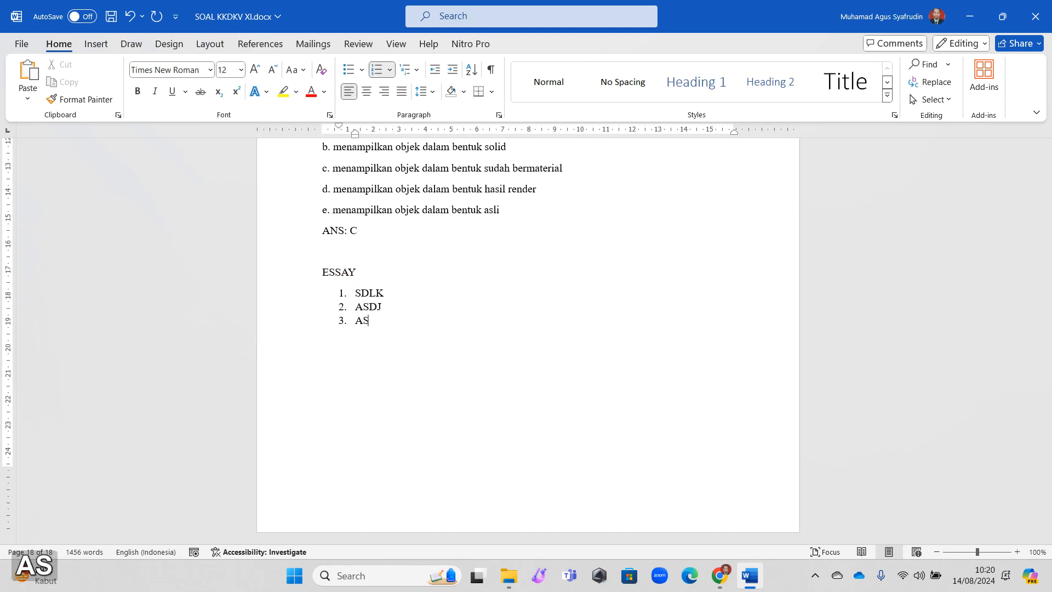
key("Return")
type("ASDLJ")
key("Return")
type("ASD")
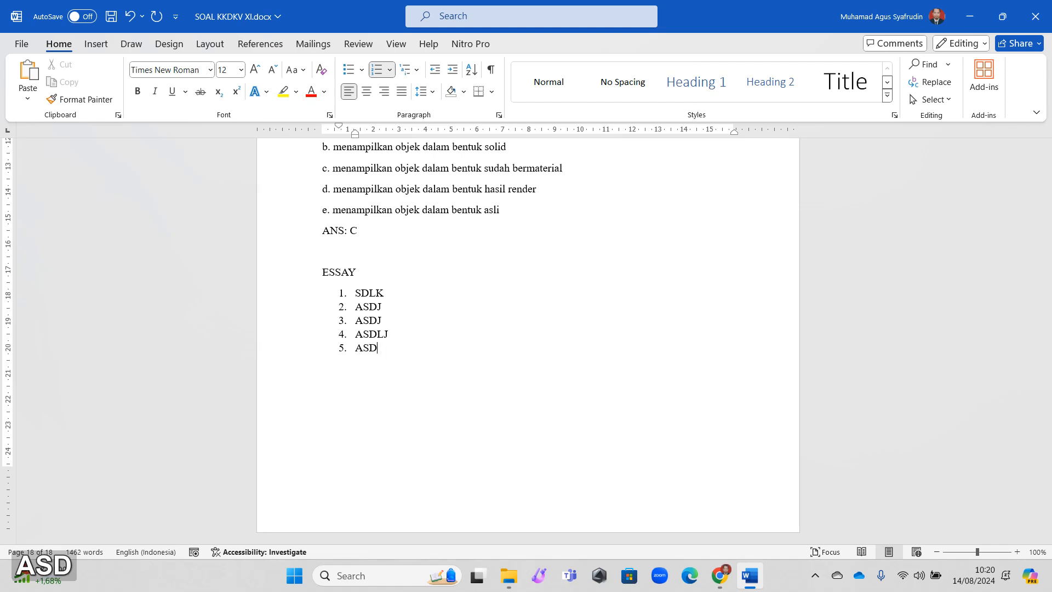
- Replace the texts of the first two essay list items with SOAL 1 and SOAL 2
key("Up")
key("Up")
key("Right")
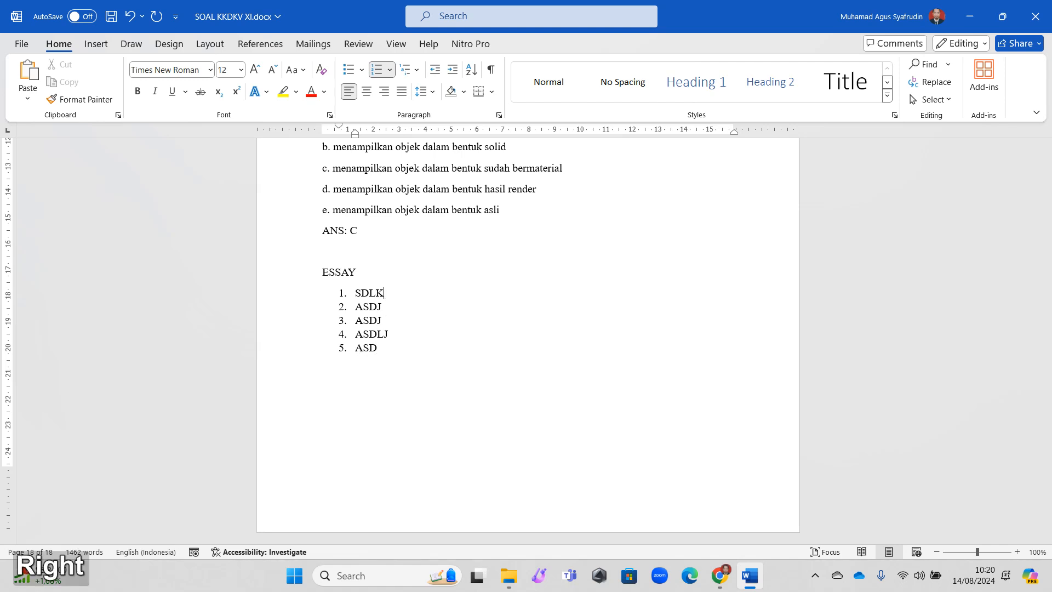
key("BackSpace")
key("BackSpace")
type("SOAL 1")
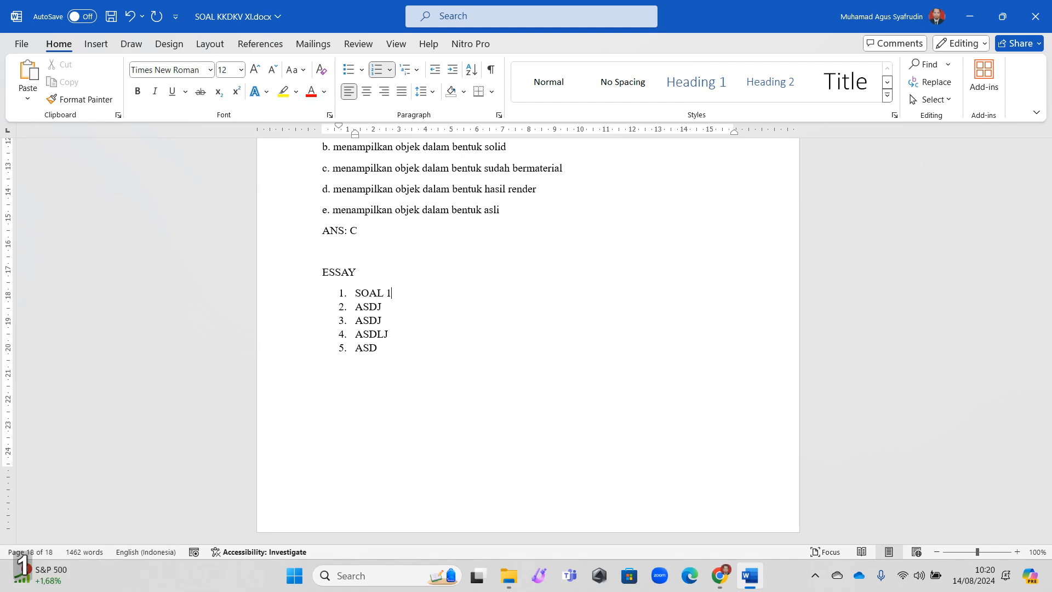
key("Down")
key("BackSpace")
type("SOAL 2")
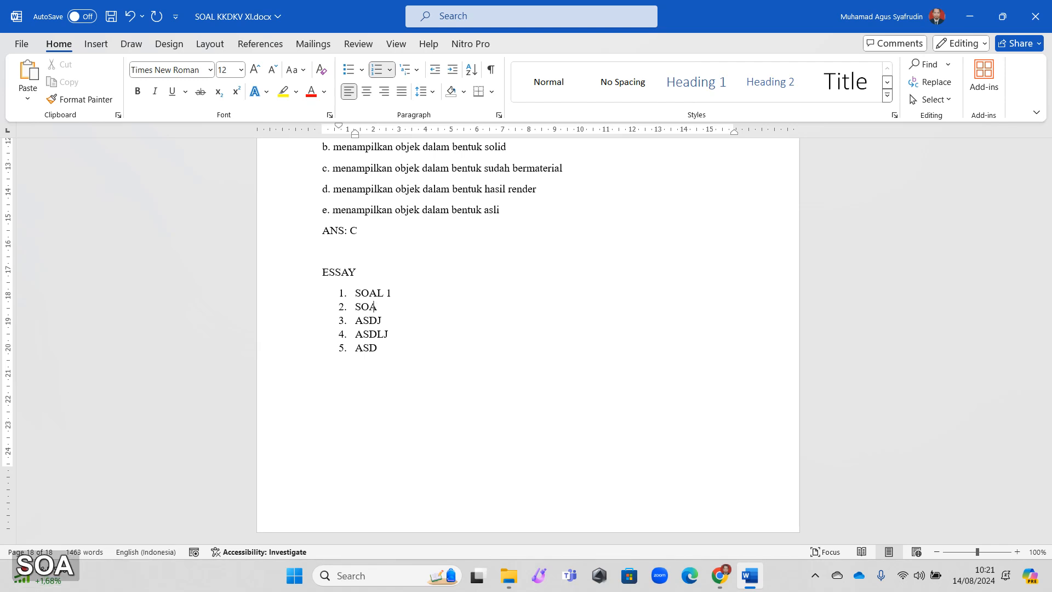
- Replace the text of the third essay list item with SOAL 3
key("Down")
key("BackSpace")
key("BackSpace")
key("BackSpace")
key("BackSpace")
type("SOAL 3")
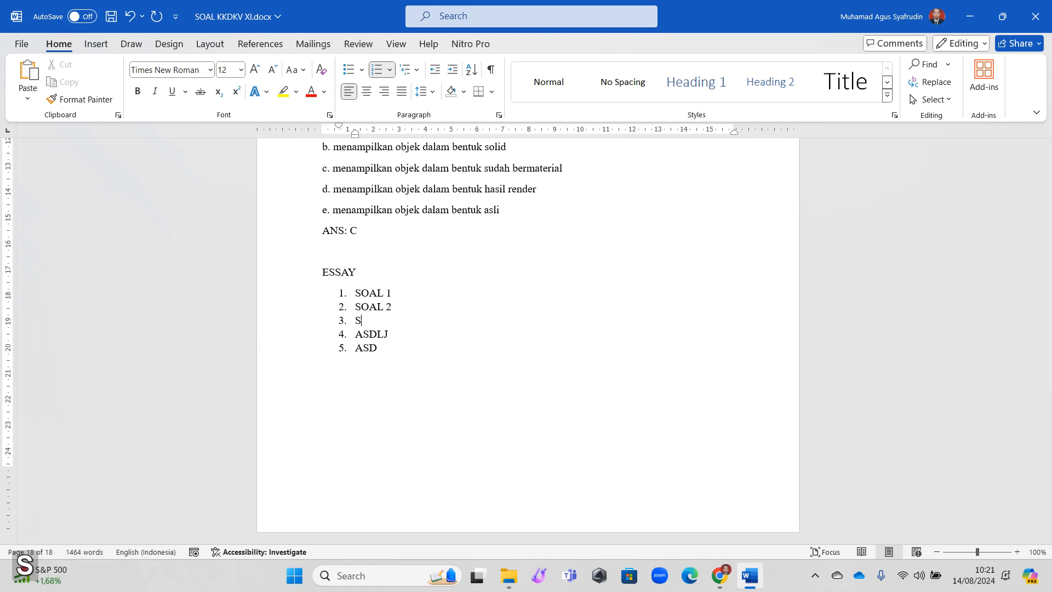
- Replace the texts of the fourth and fifth essay list items with SOAL 4 and SOAL 5
key("Down")
key("BackSpace")
key("BackSpace")
key("BackSpace")
key("BackSpace")
key("BackSpace")
type("SOAL 4")
key("Down")
key("BackSpace")
key("BackSpace")
key("BackSpace")
type("SOAL 5")
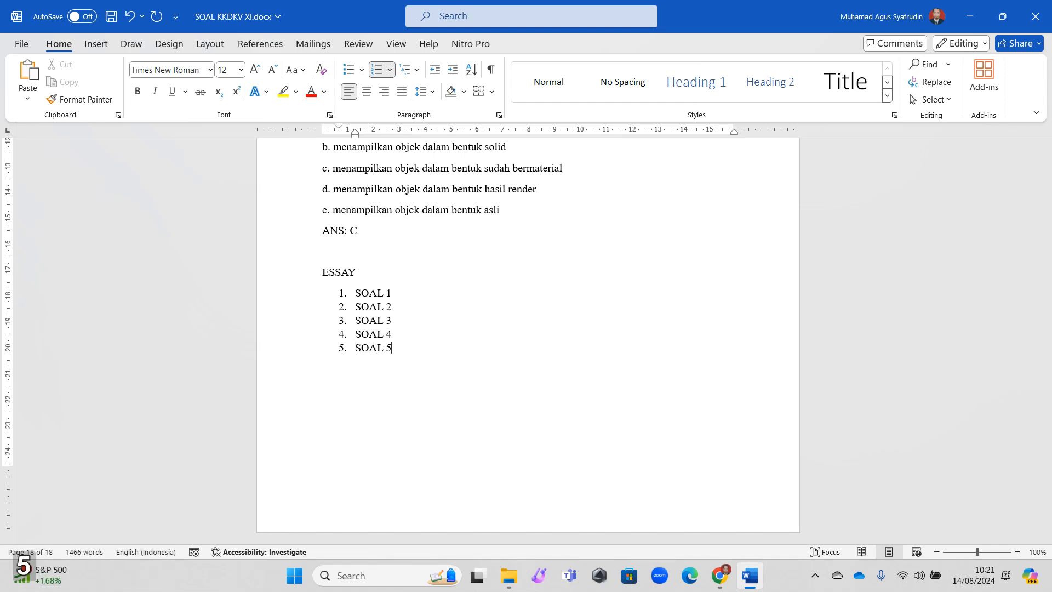
- Reduce the essay list's indent to bring its numbers under the ESSAY heading, and add the unnumbered answer line "ANS: -" below SOAL 1
left_click_drag(356, 289, 386, 347)
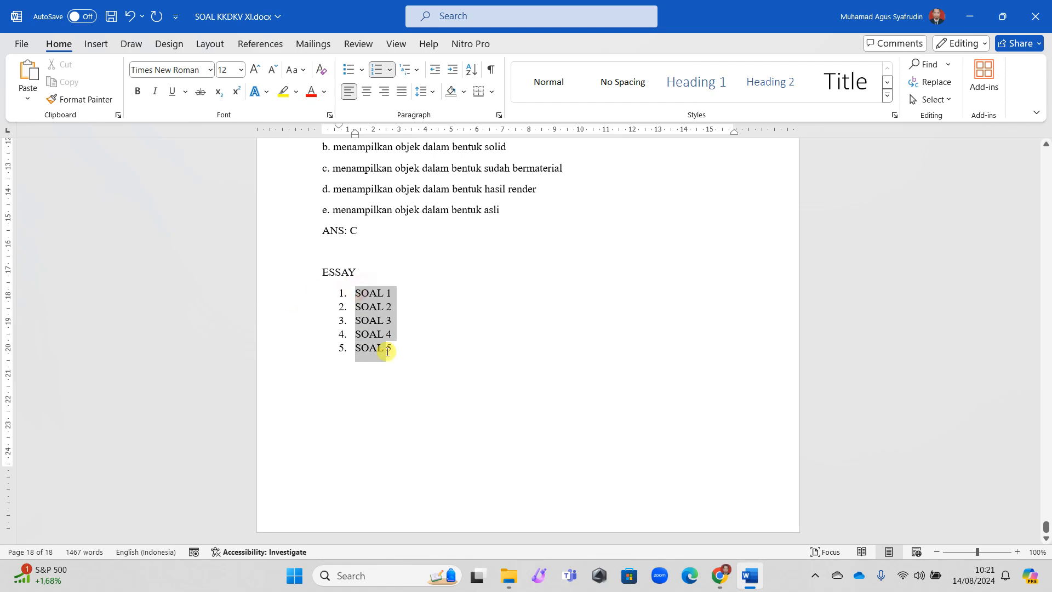
left_click_drag(361, 137, 335, 150)
left_click(388, 291)
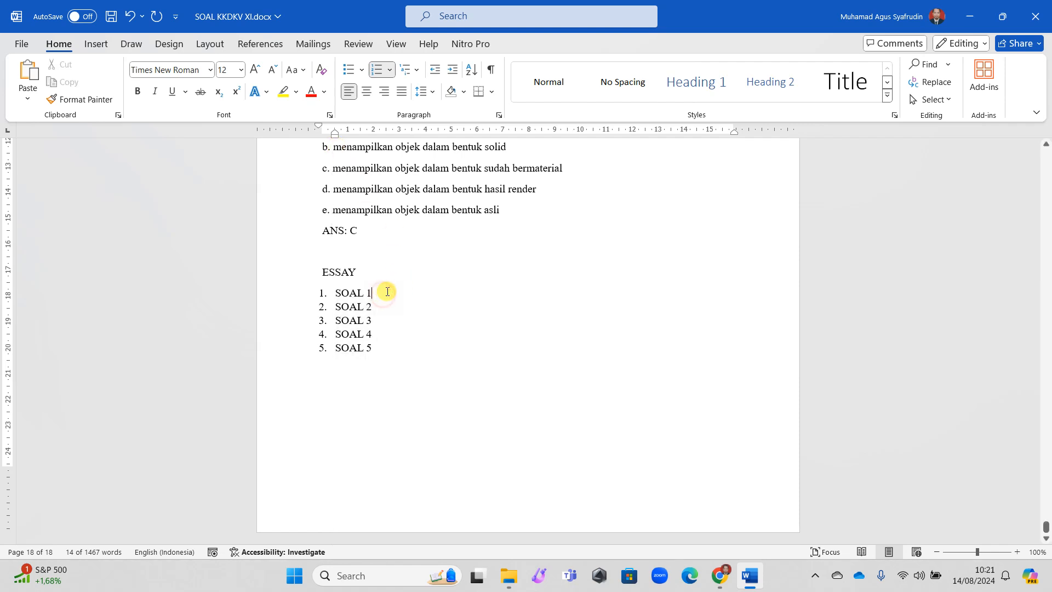
key("Return")
key("BackSpace")
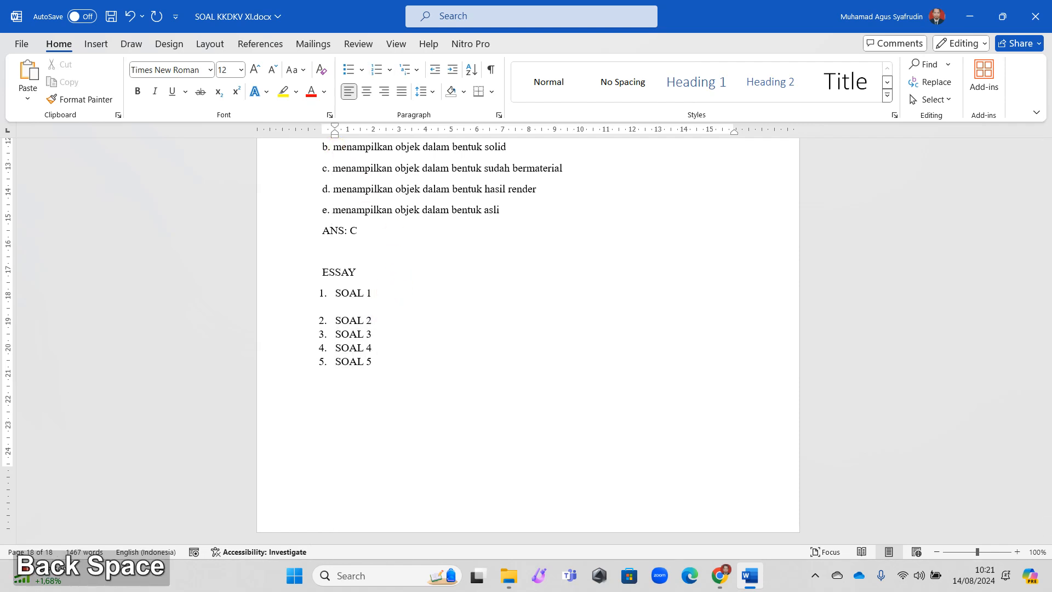
type("ANS: -")
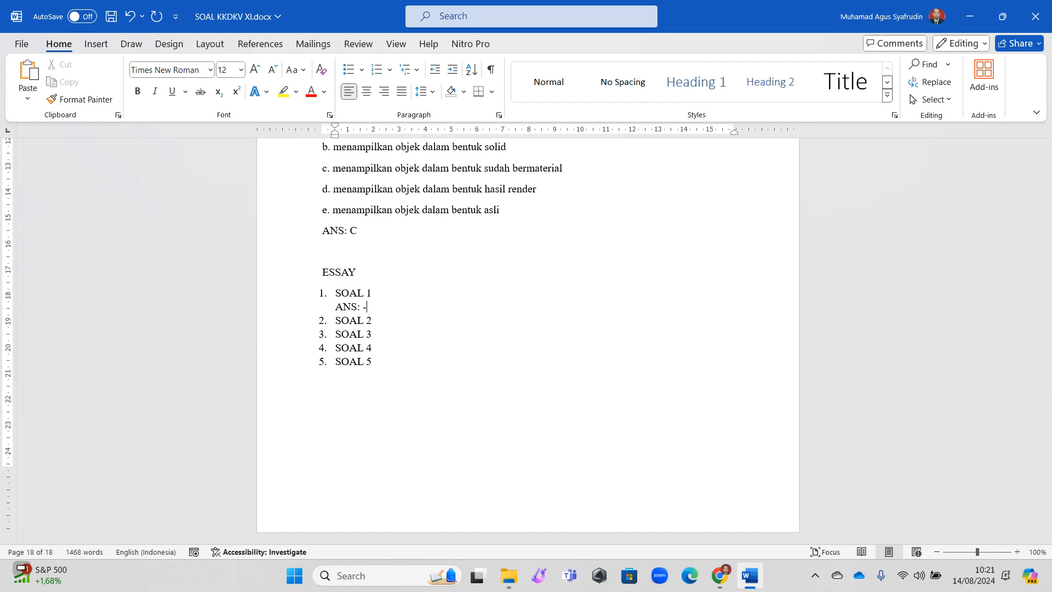
- Add the unnumbered answer line "ANS: -" below both SOAL 2 and SOAL 3
key("Right")
key("Return")
key("BackSpace")
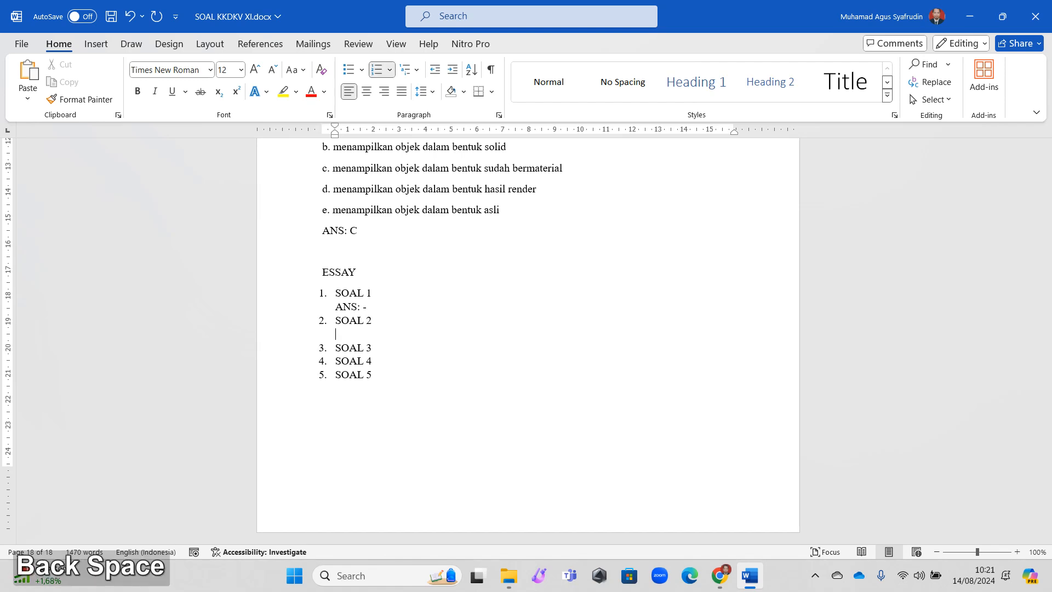
type("ANS: -")
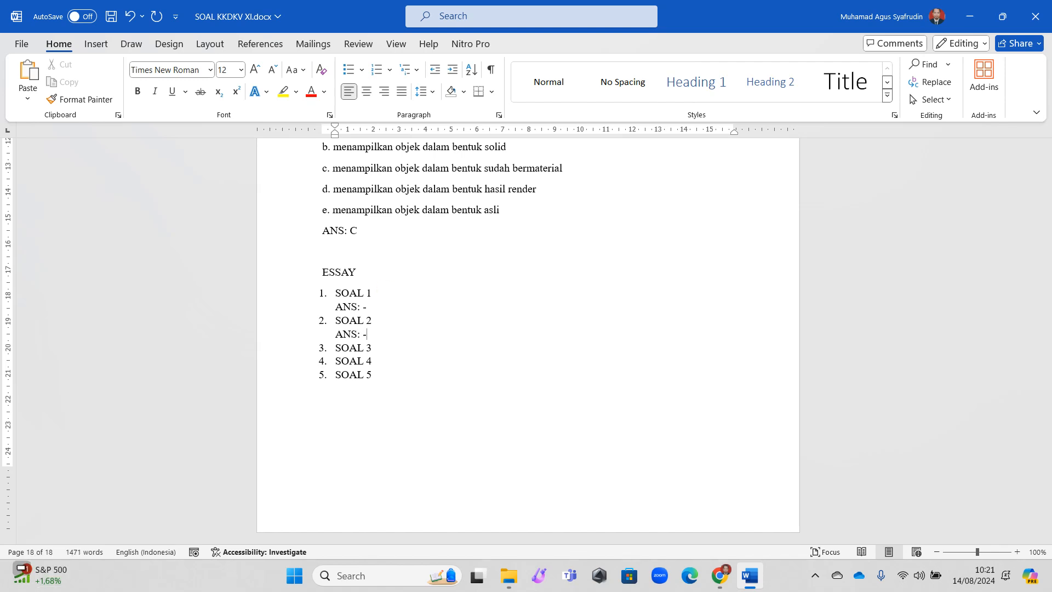
key("Down")
key("Return")
key("BackSpace")
type("ANS")
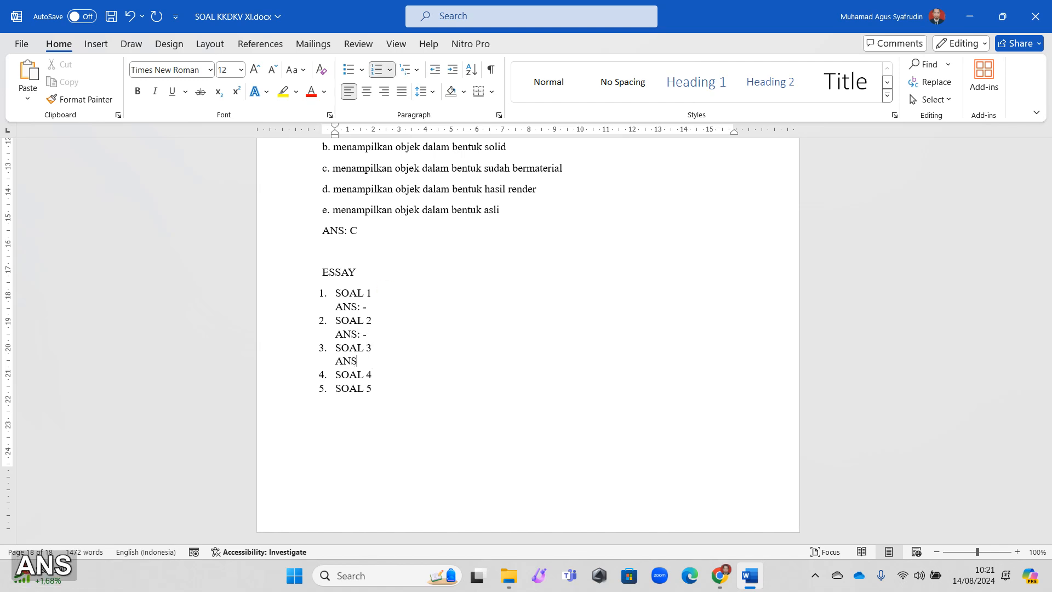
type(": -")
- Add the unnumbered answer line "ANS: -" below both SOAL 4 and SOAL 5
key("Down")
key("Return")
key("BackSpace")
type("ANS: -")
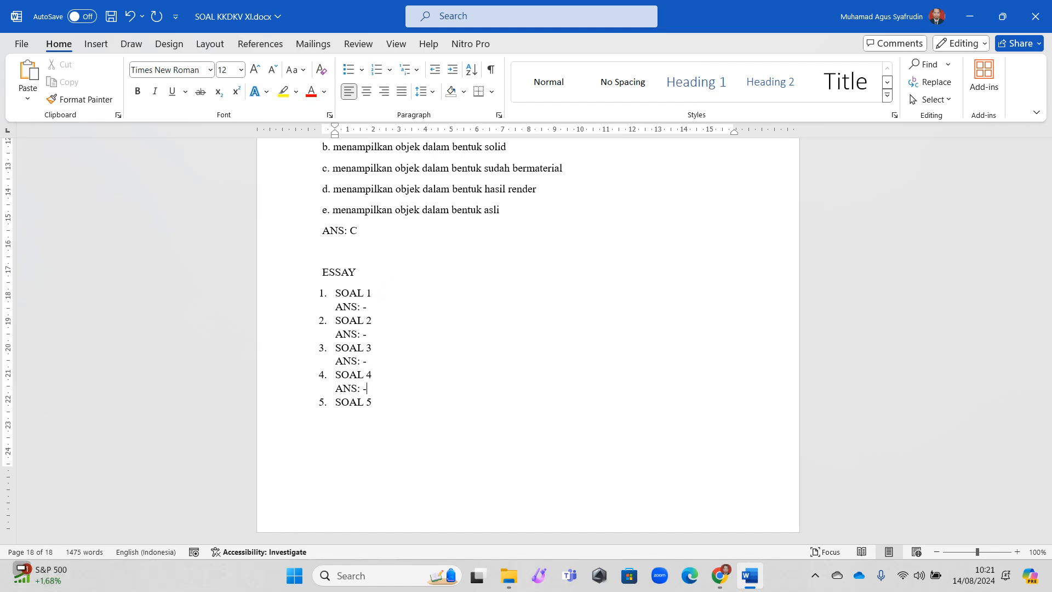
key("Down")
key("Return")
key("BackSpace")
type("ANS")
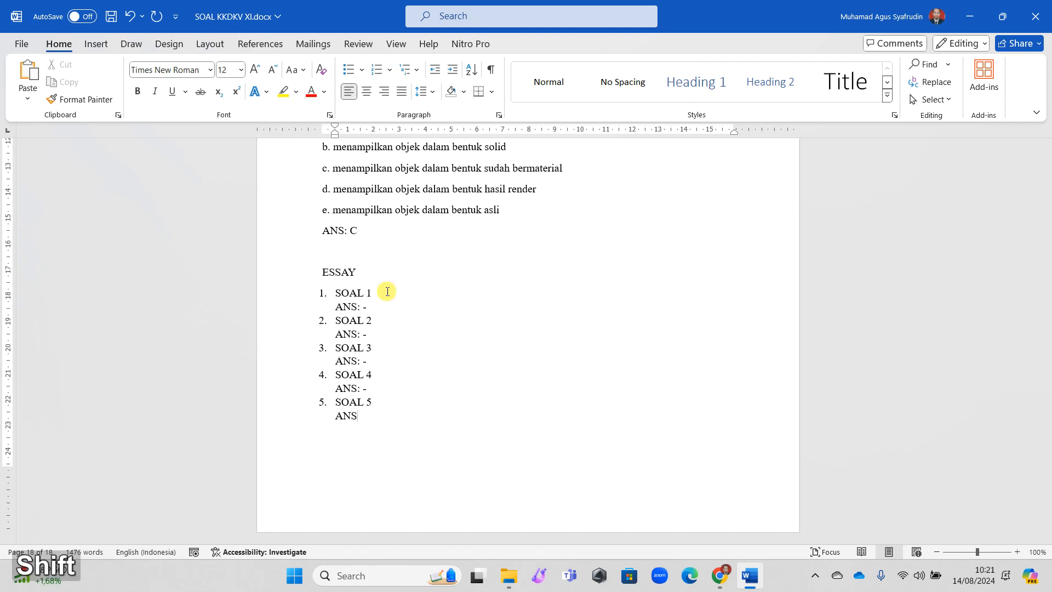
type(": -")
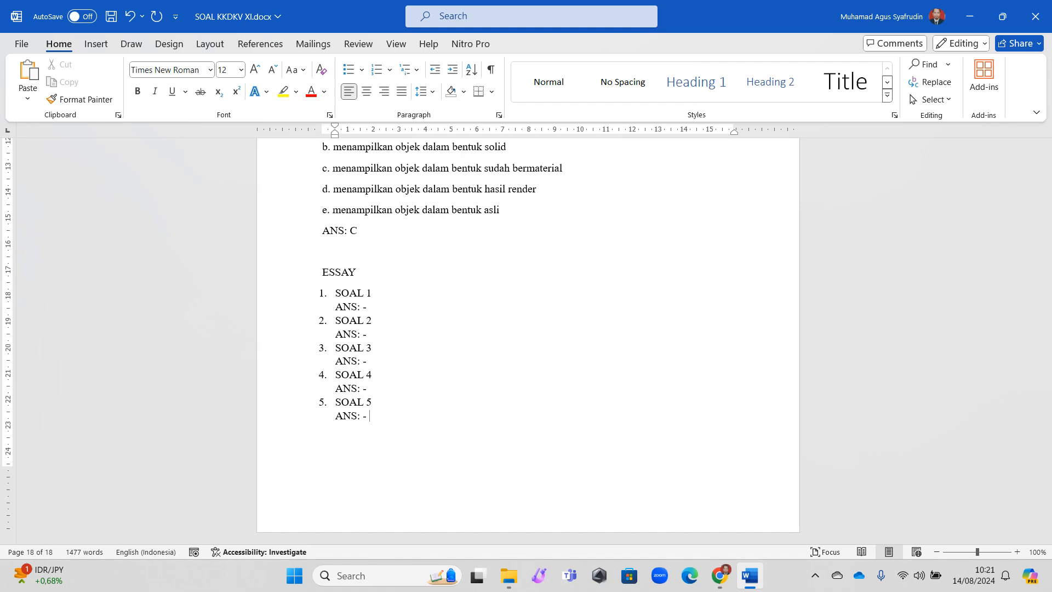
- Save the document, and set up a copy in the 2023-2024 folder with Rich Text Format (*.rtf) as the file type
left_click(114, 17)
left_click(27, 45)
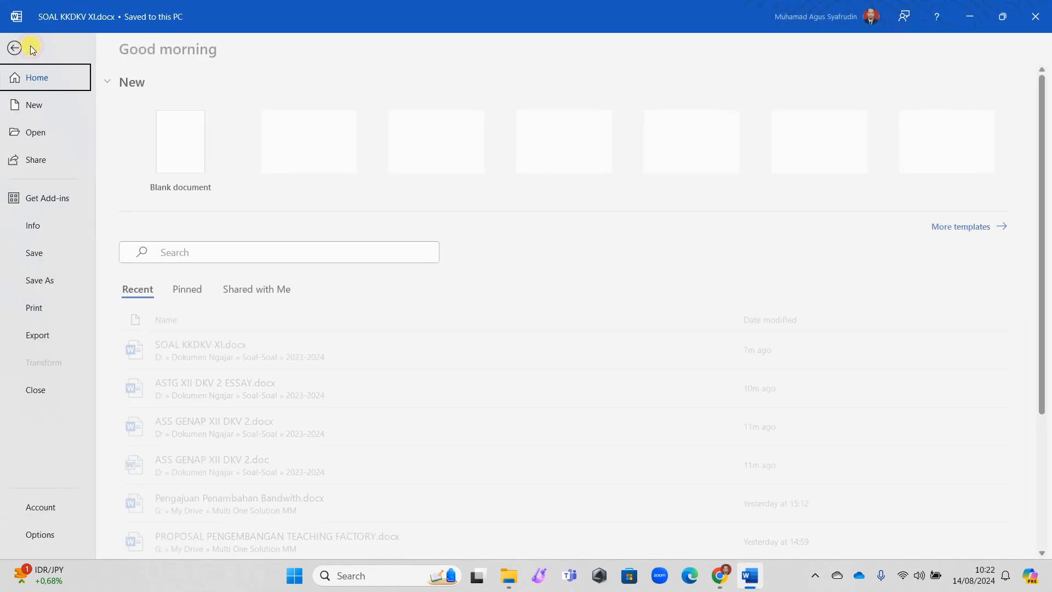
left_click(45, 283)
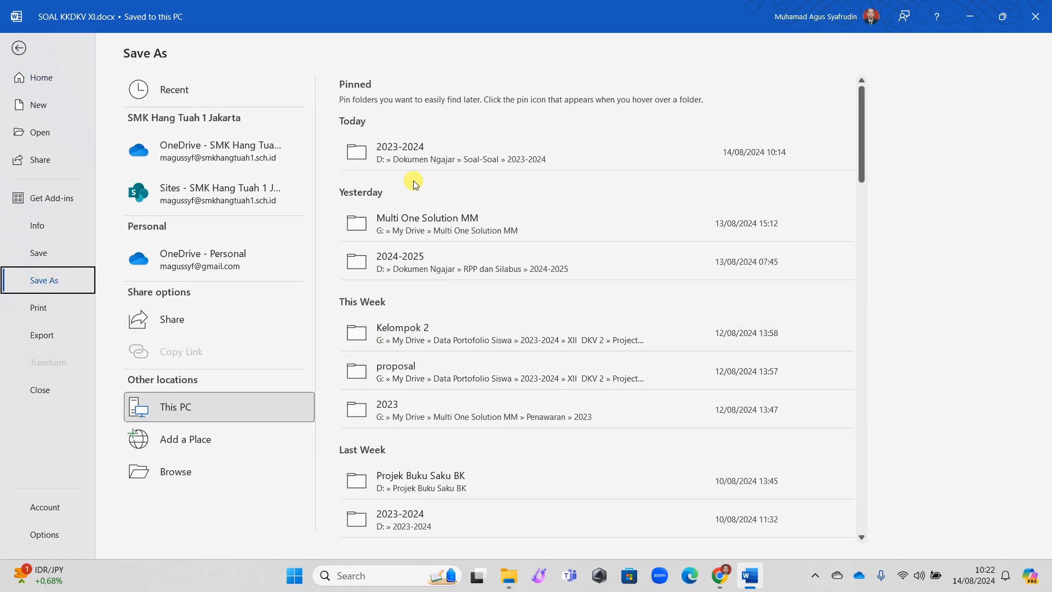
left_click(469, 154)
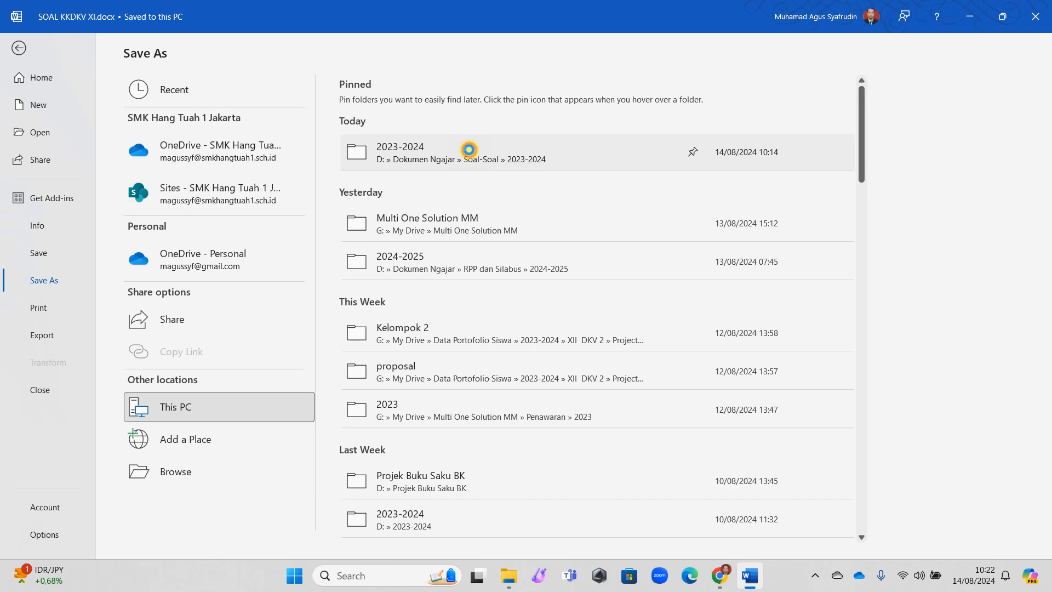
left_click(218, 345)
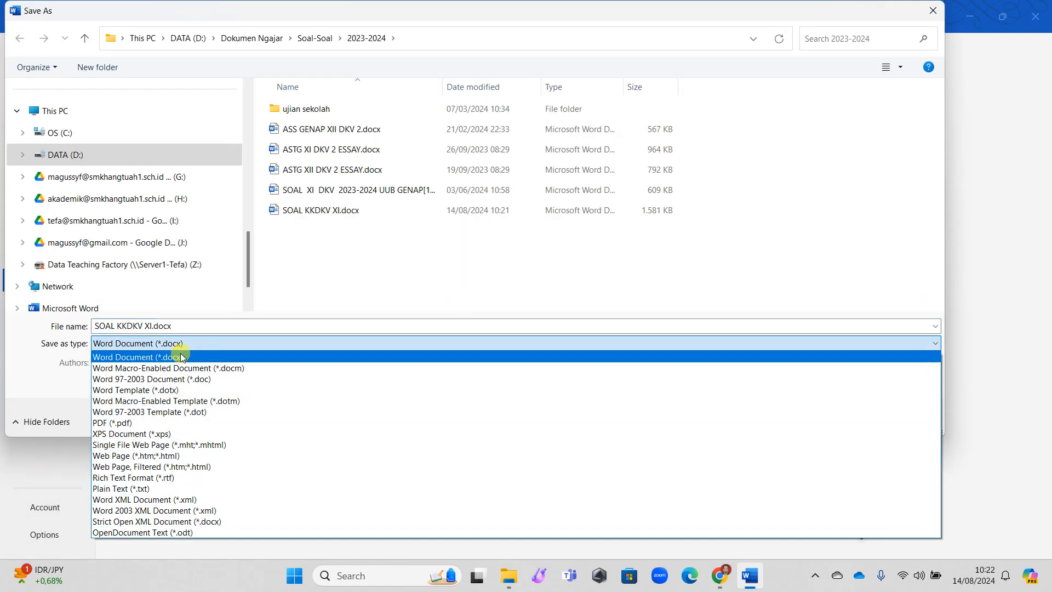
left_click(182, 478)
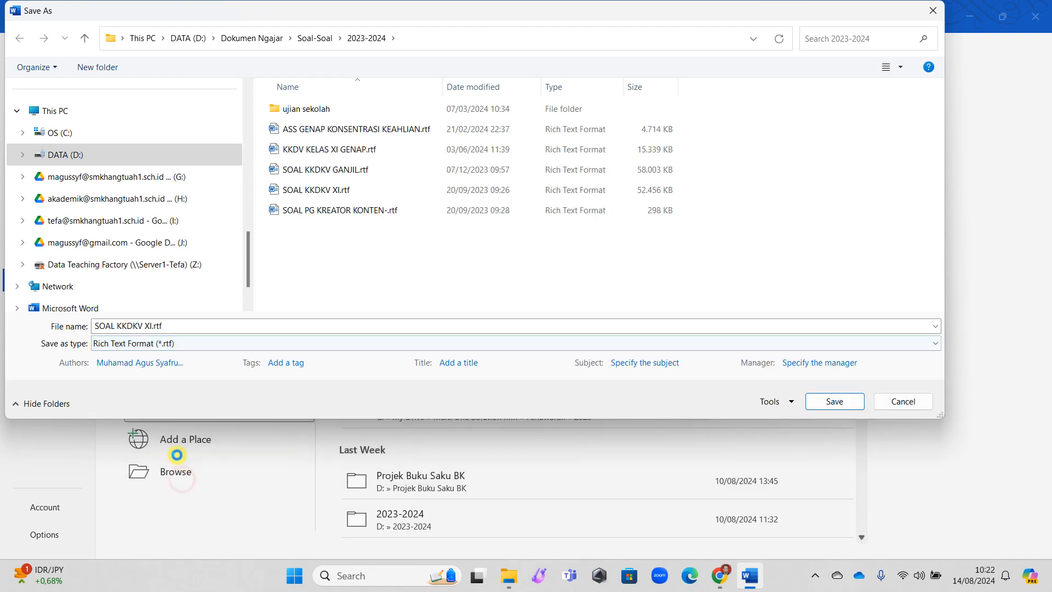
- Name the Rich Text copy CTH and save it
left_click(188, 327)
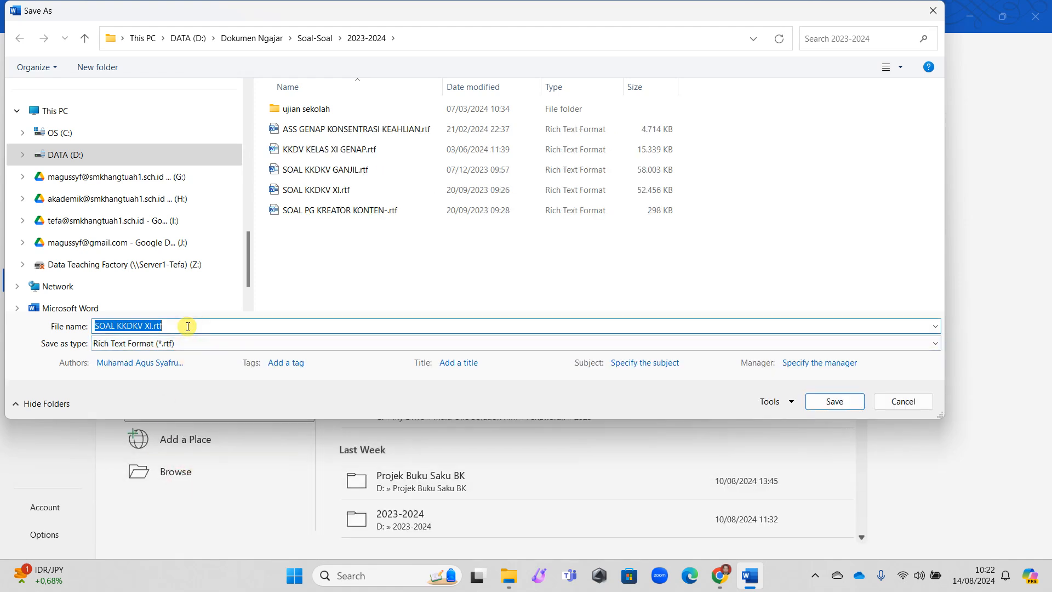
type("COT")
key("BackSpace")
type("NTOH_SOAL")
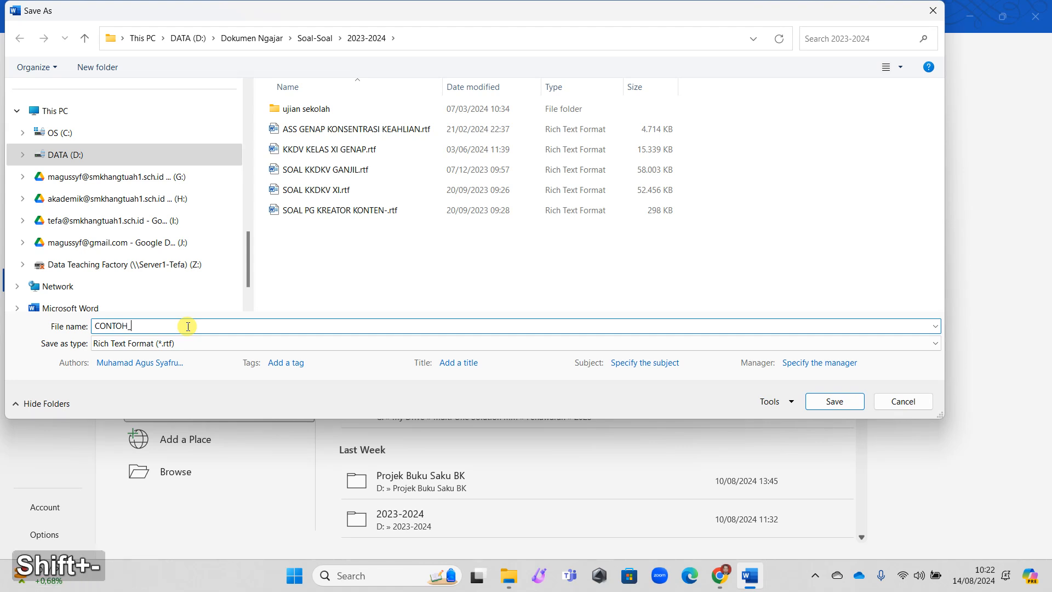
key("BackSpace")
key("BackSpace")
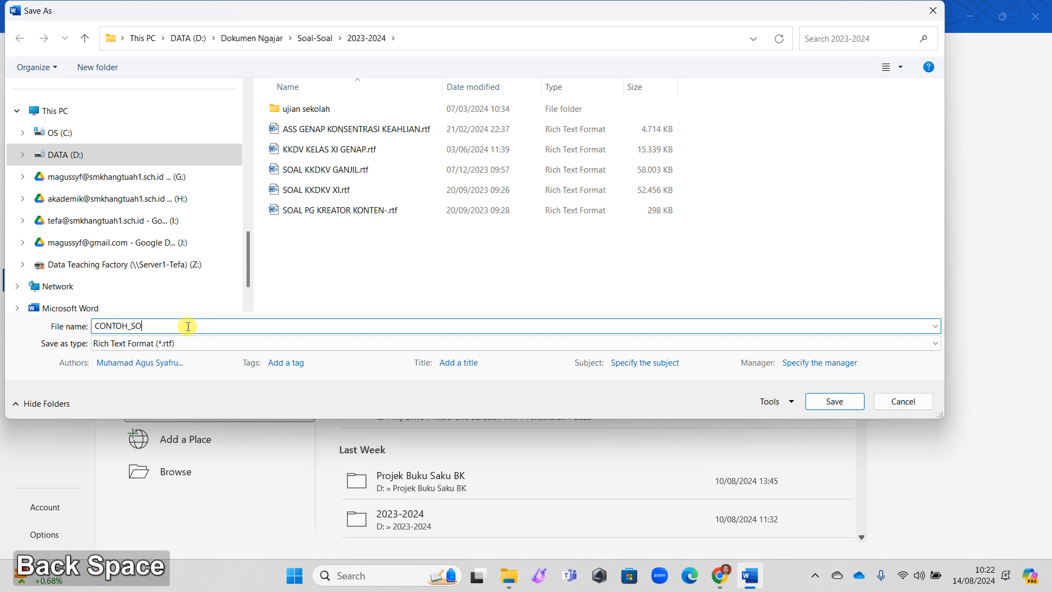
key("BackSpace")
key("BackSpace")
type("TH")
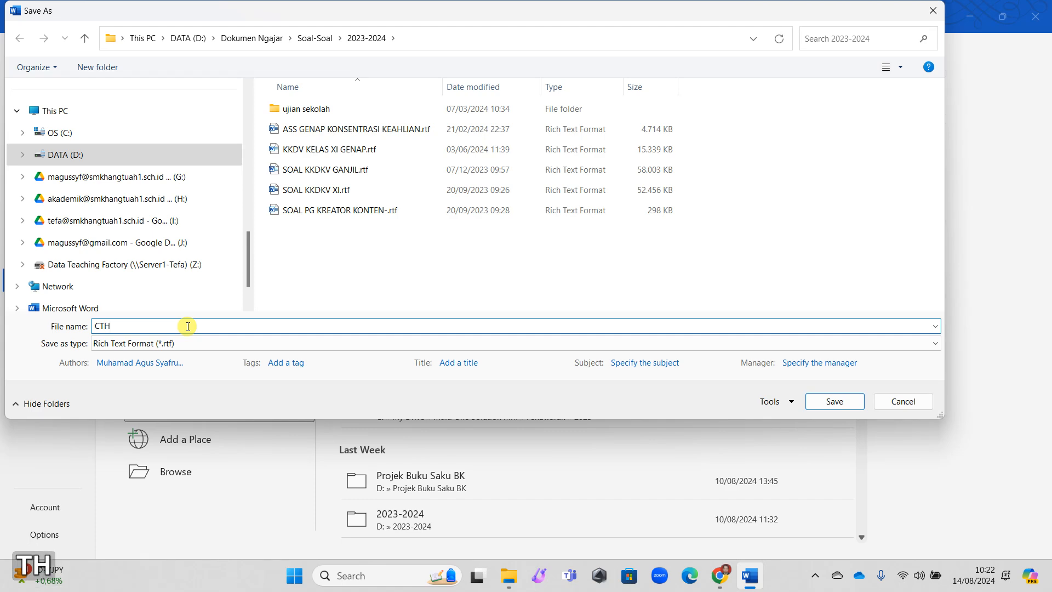
left_click(834, 403)
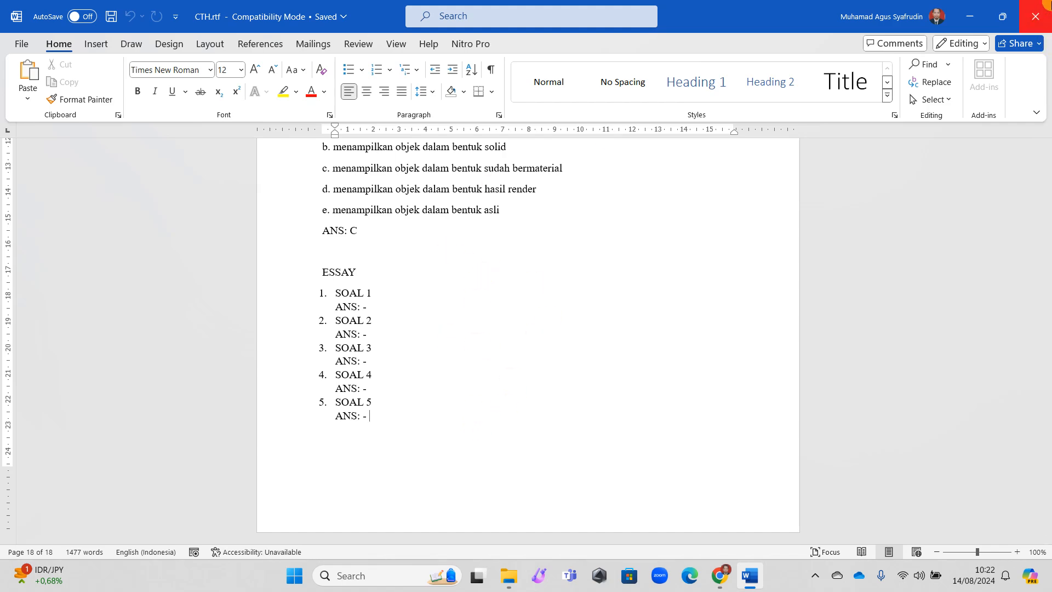
- Close the Word document, then find and start the ExamView Import Utility
left_click(1048, 3)
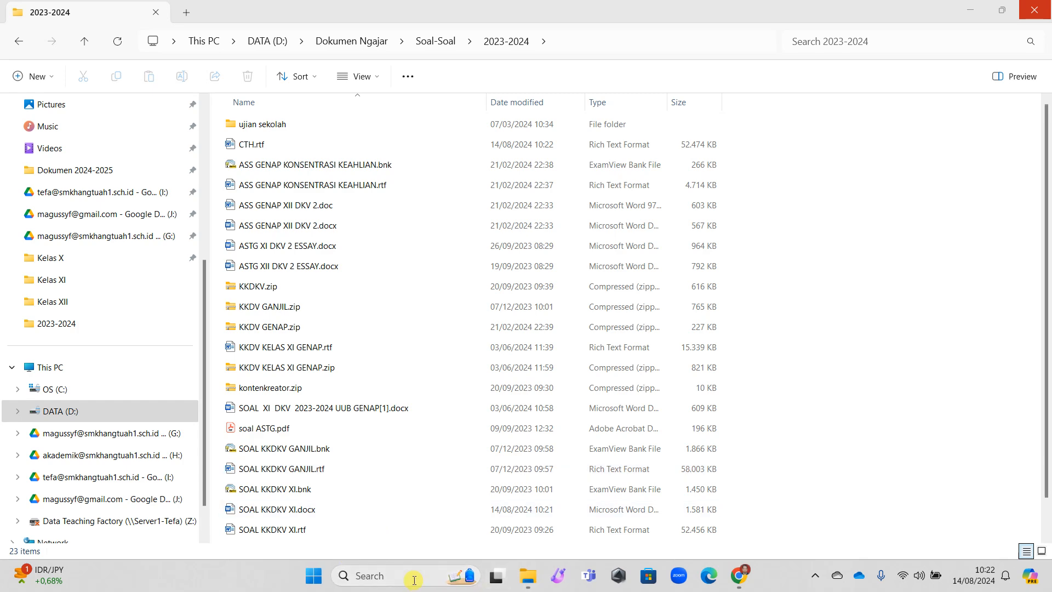
left_click(738, 575)
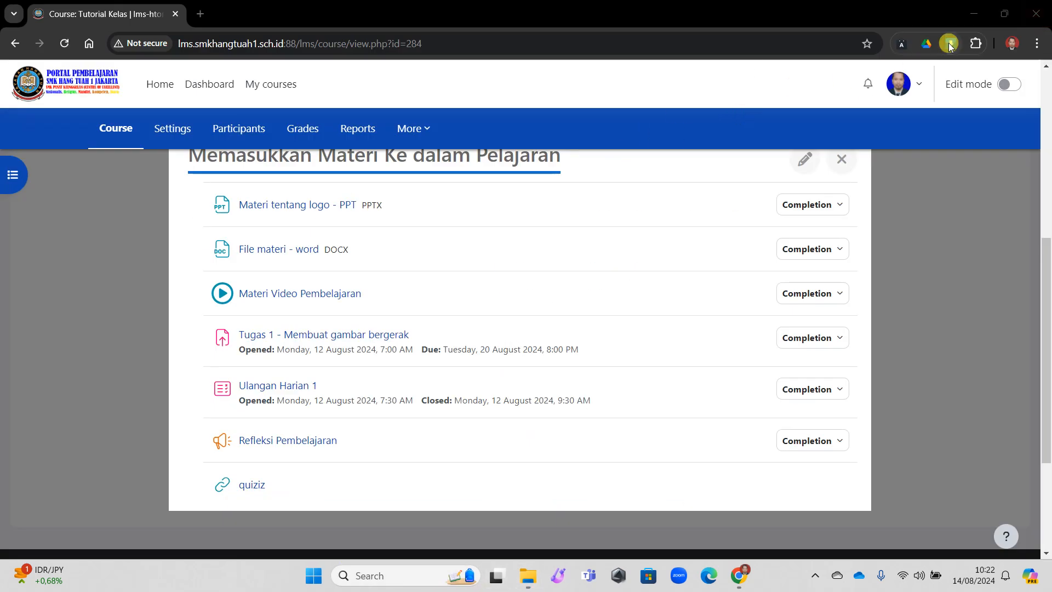
left_click(364, 578)
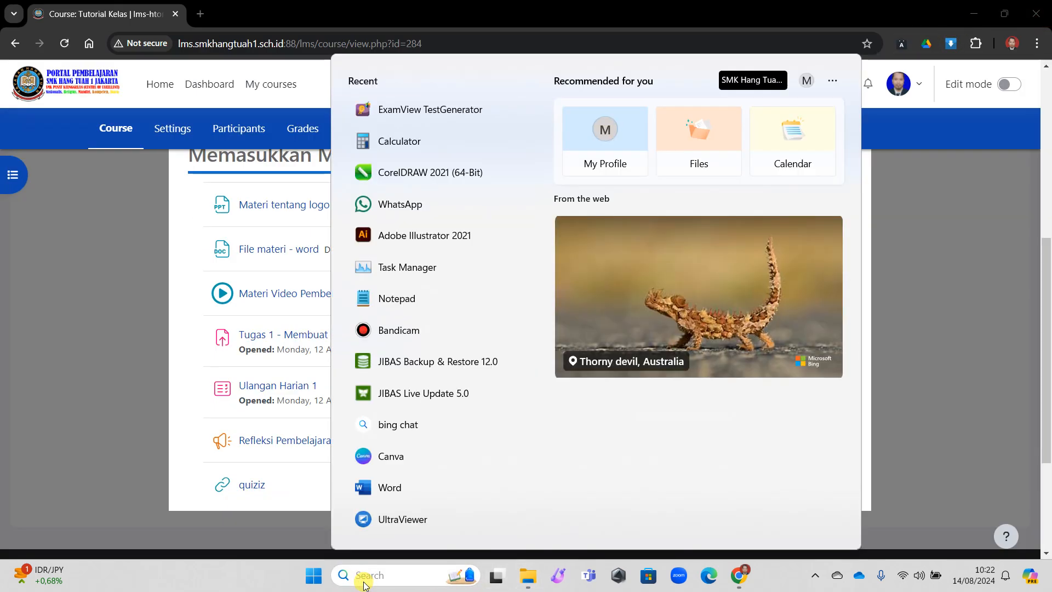
type("IMP")
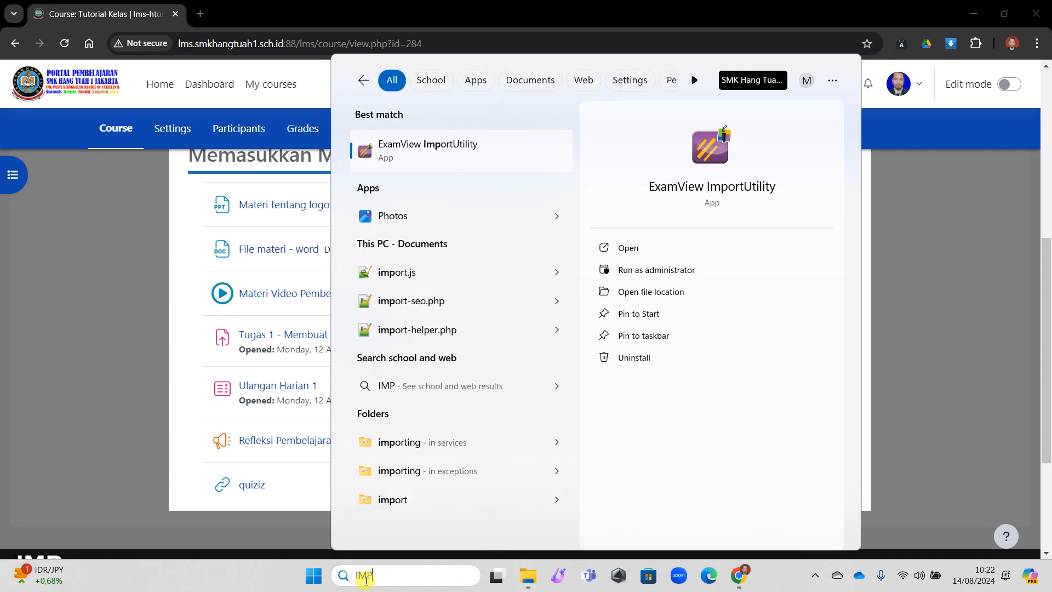
left_click(454, 156)
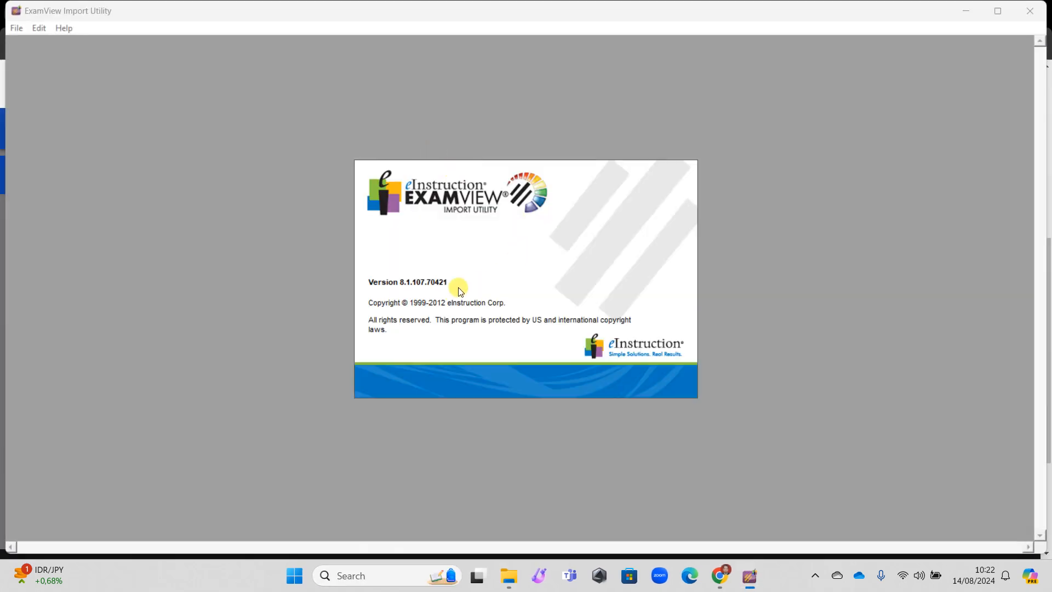
- Enter the import wizard and browse for the RTF source location, expanding drive D: and its Dokumen Ngajar folder
left_click(631, 411)
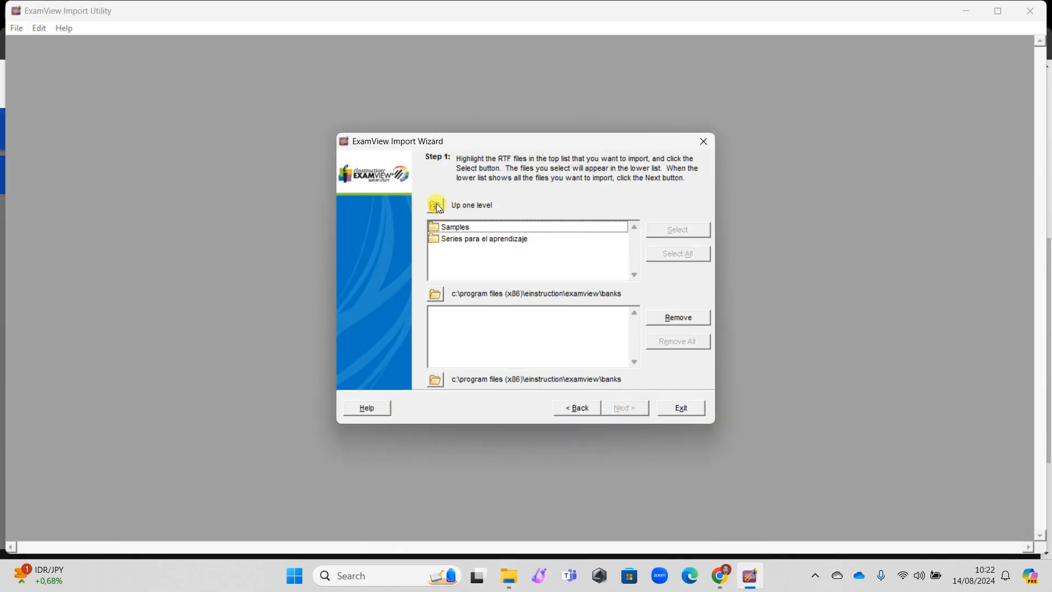
left_click(436, 294)
scroll(509, 272, "down", 15)
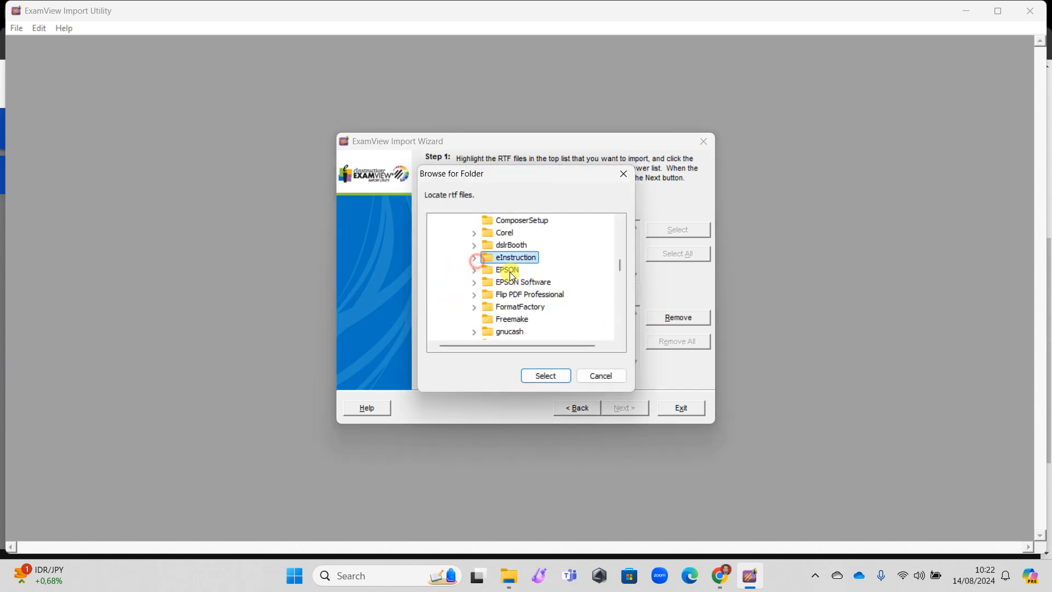
scroll(537, 284, "down", 10)
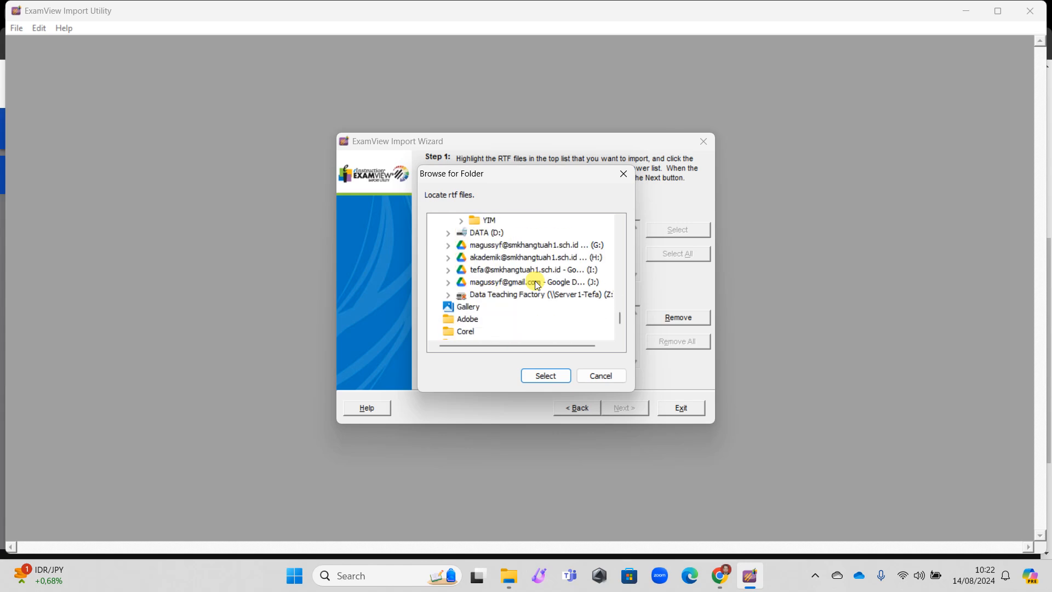
left_click(448, 232)
scroll(540, 263, "down", 3)
scroll(538, 268, "up", 1)
double_click(529, 270)
- Choose Soal-Soal\2023-2024 as the RTF source folder and add CTH.rtf to the files to import
scroll(577, 274, "down", 7)
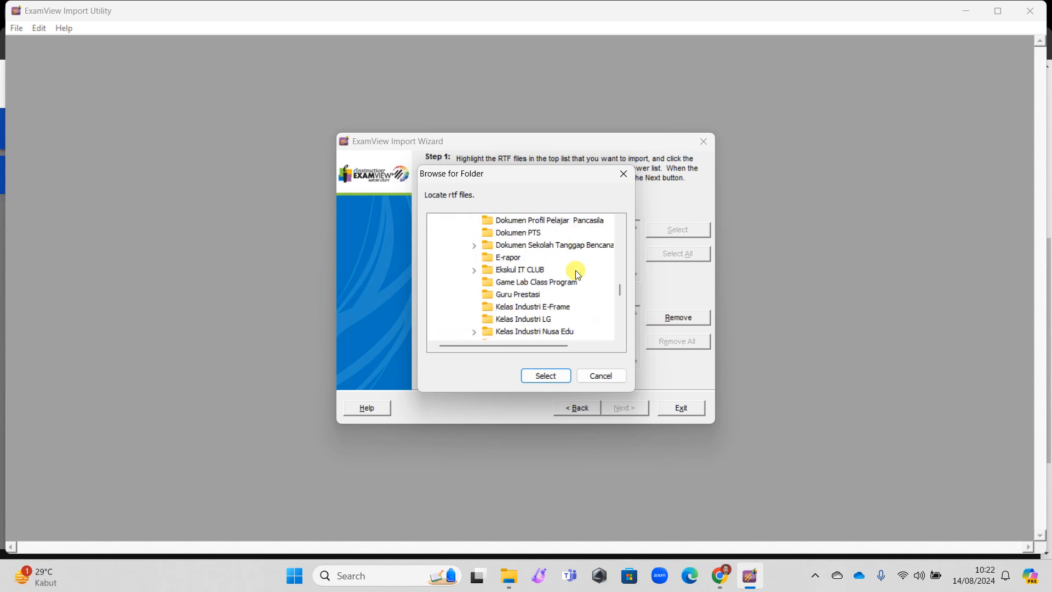
scroll(525, 285, "down", 2)
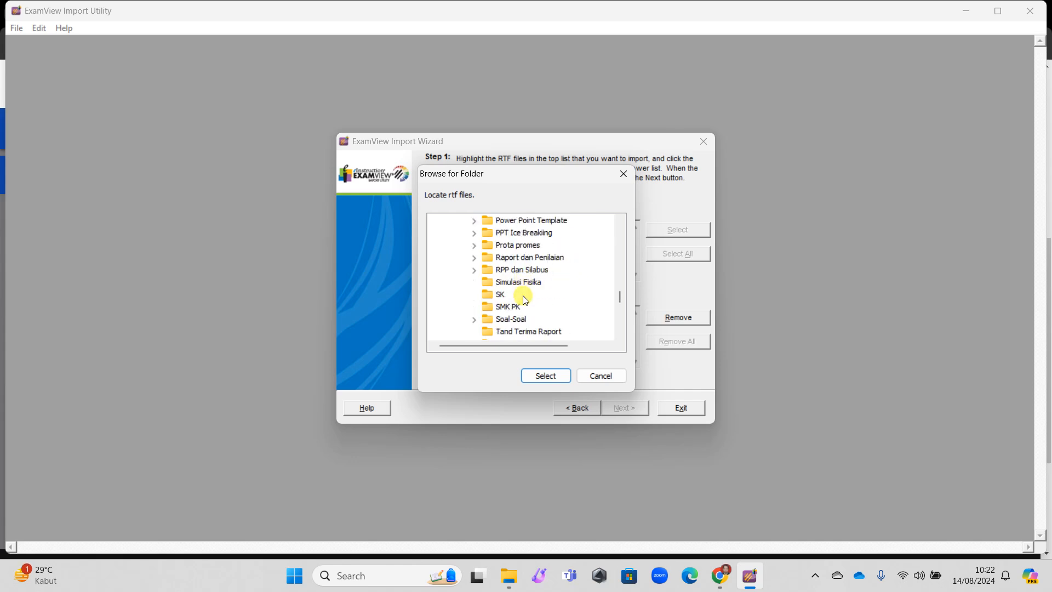
double_click(514, 321)
scroll(535, 279, "down", 2)
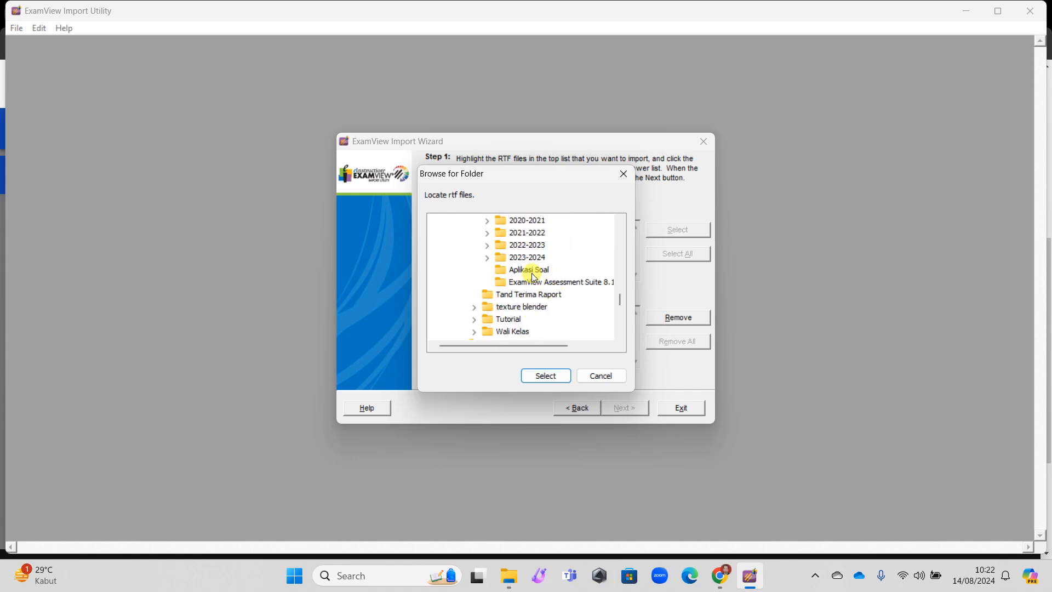
double_click(538, 258)
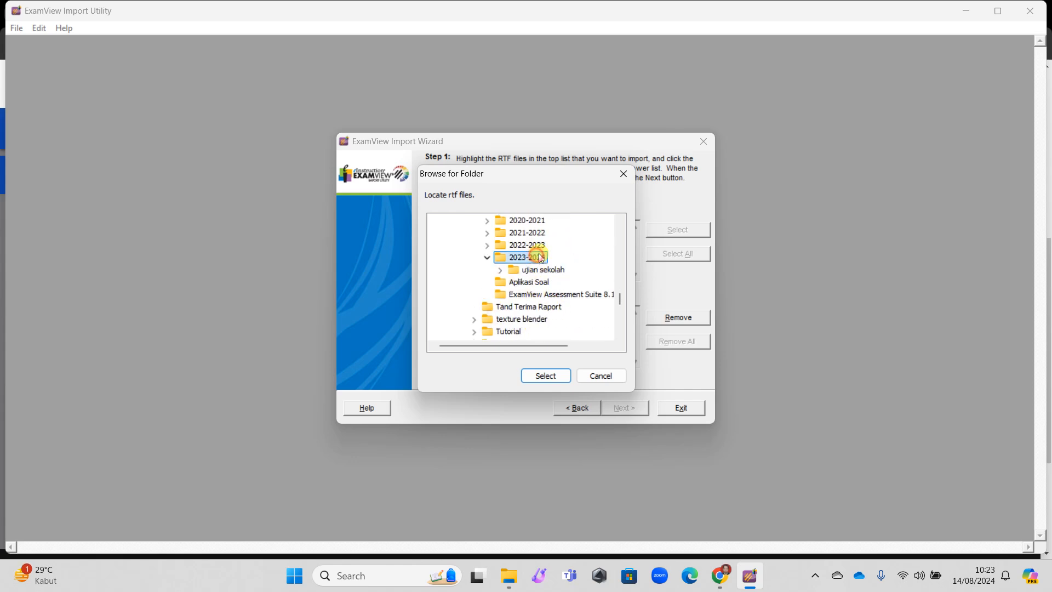
left_click(545, 374)
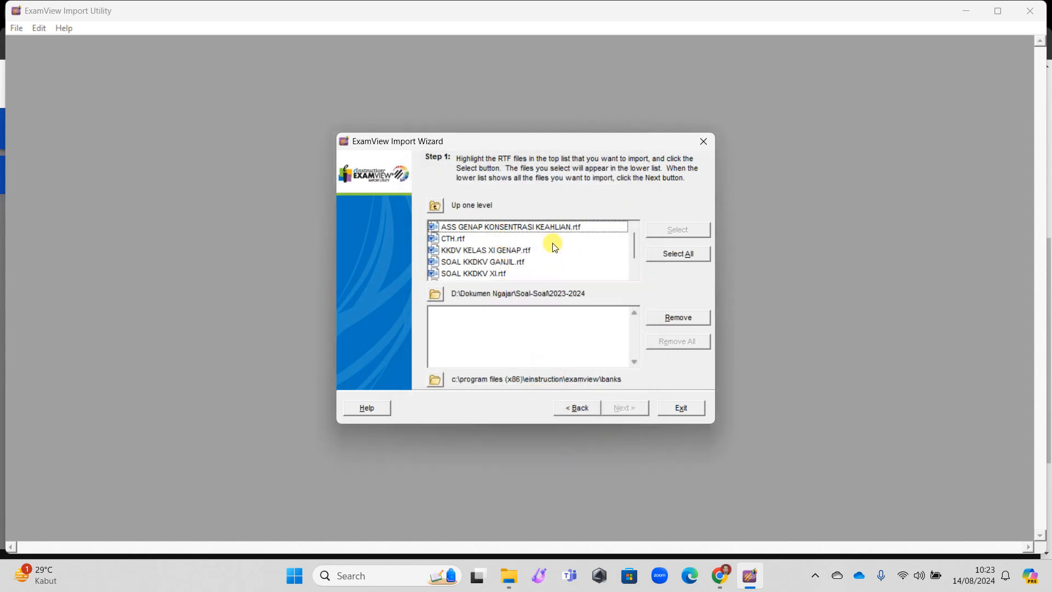
left_click(455, 239)
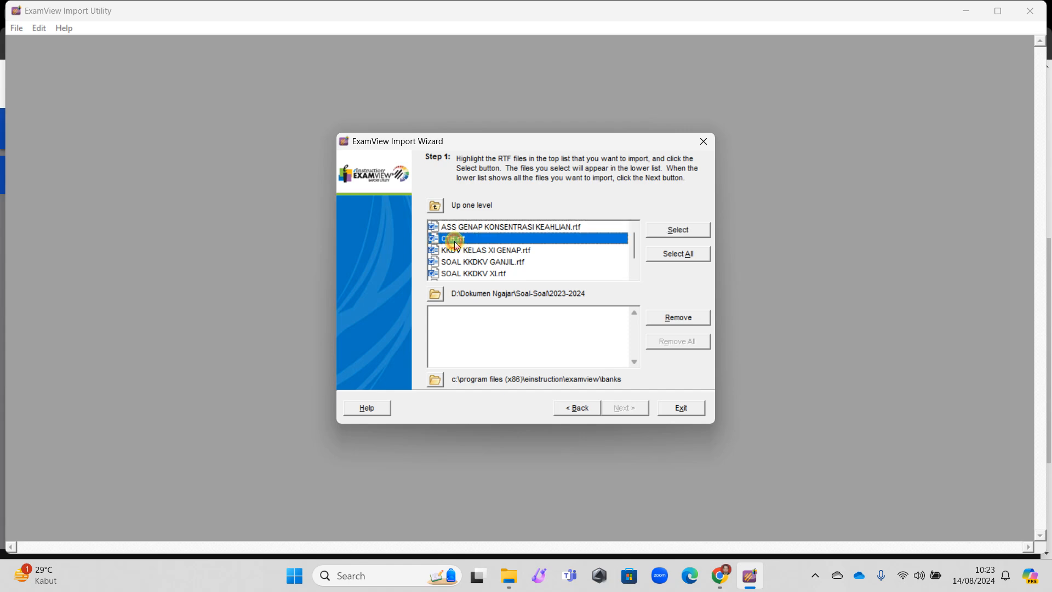
left_click(690, 231)
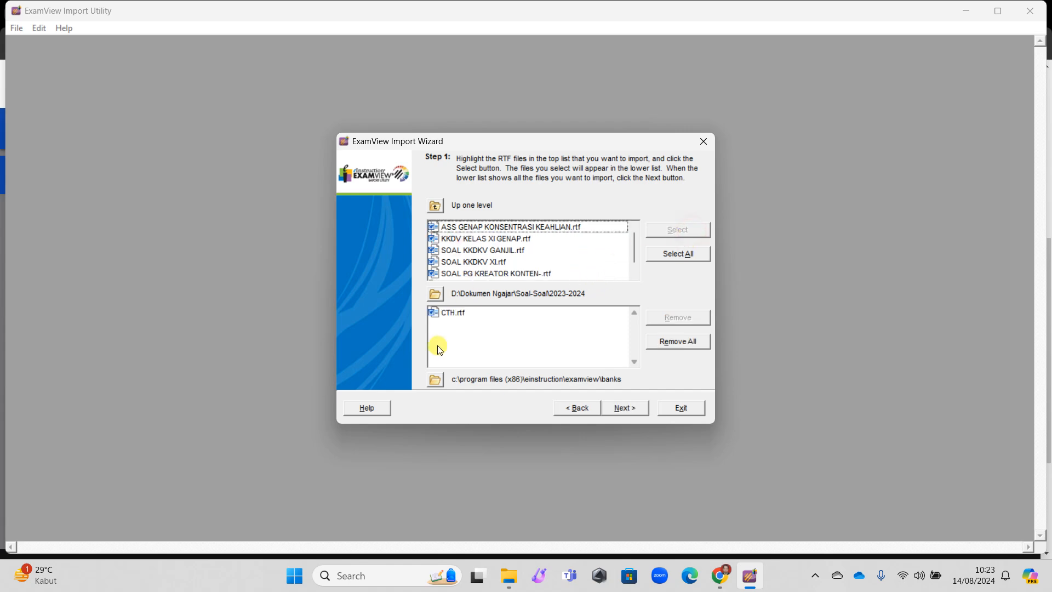
- Set the destination folder for the converted bank files to D:\Dokumen Ngajar\Soal-Soal\2023-2024
left_click(434, 380)
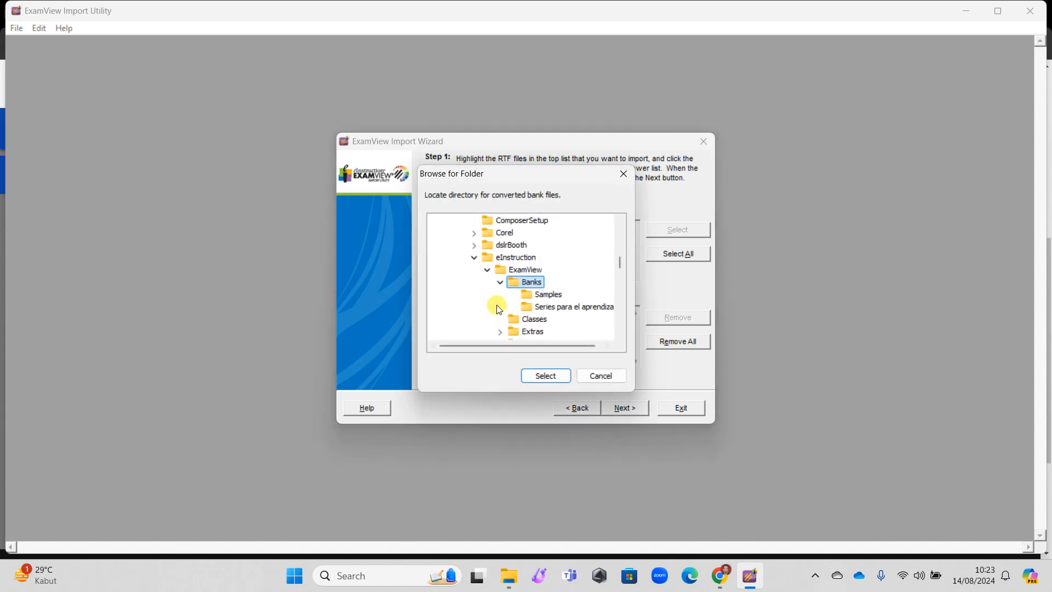
left_click(474, 257)
scroll(570, 304, "down", 15)
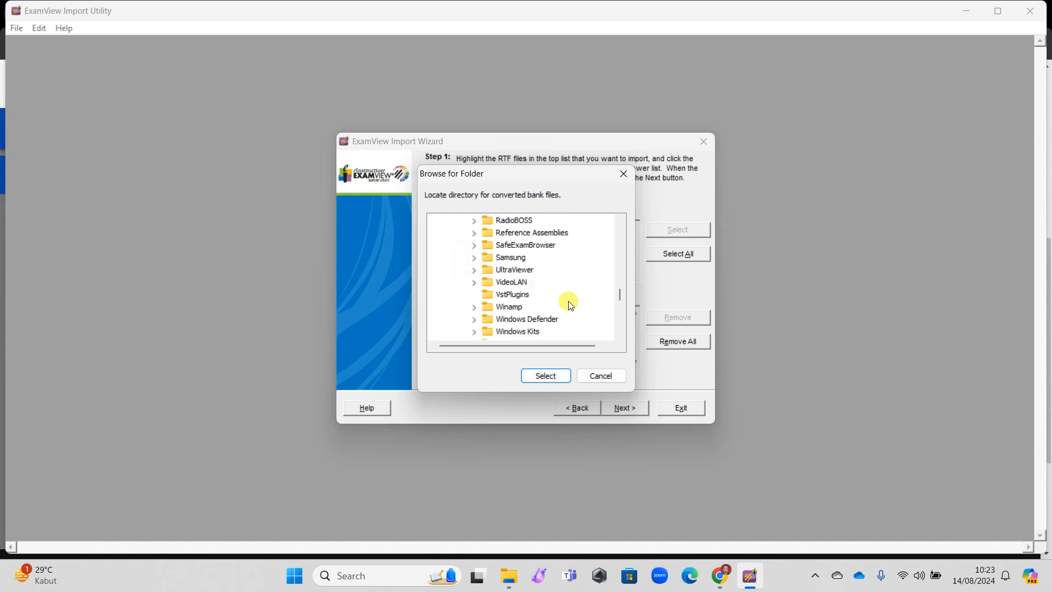
scroll(570, 303, "down", 2)
double_click(486, 304)
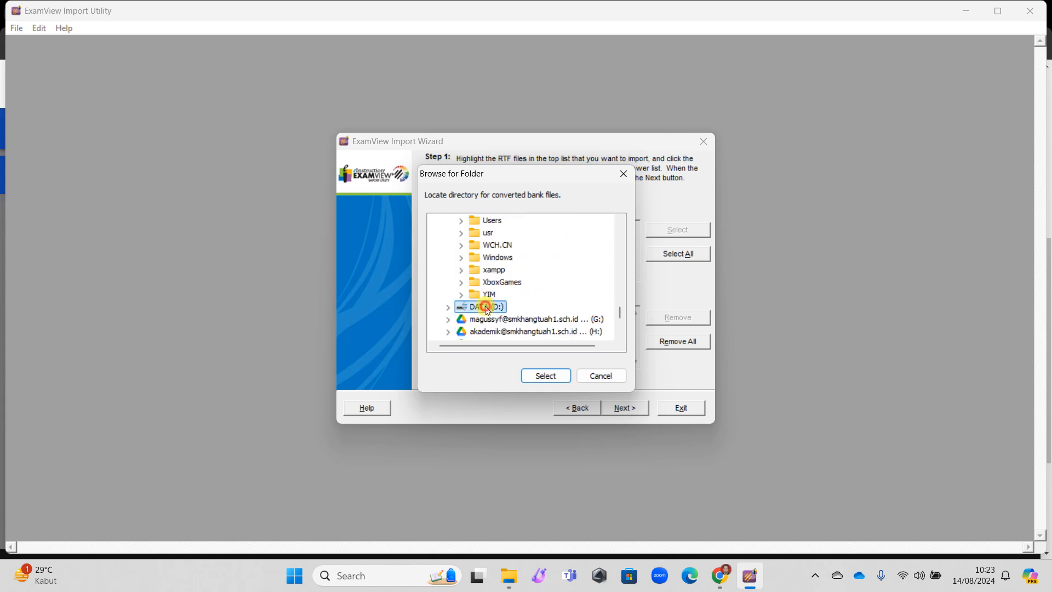
scroll(553, 304, "down", 4)
scroll(554, 306, "down", 3)
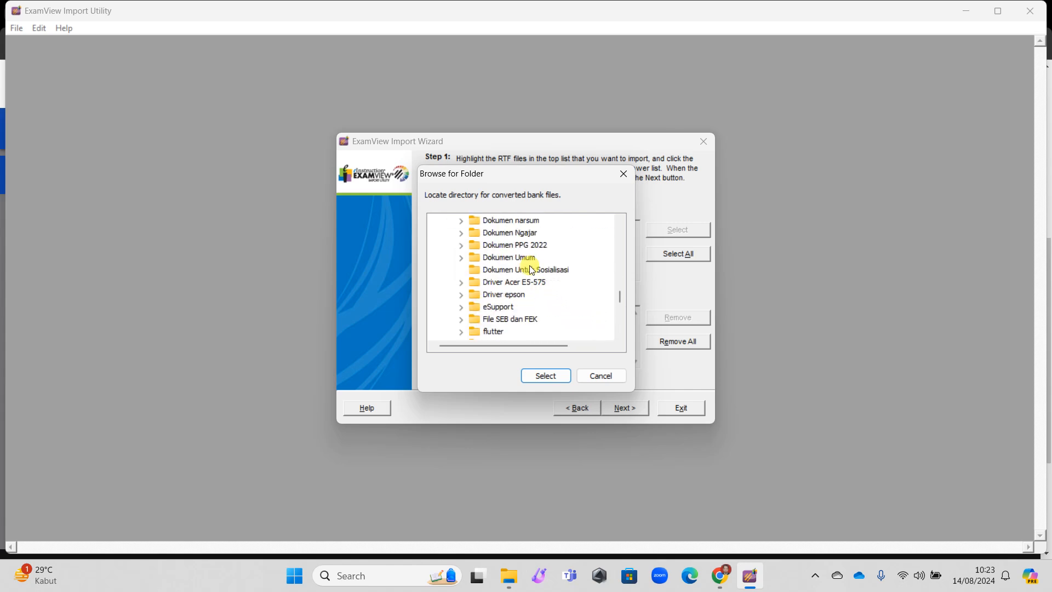
double_click(521, 233)
scroll(572, 254, "down", 10)
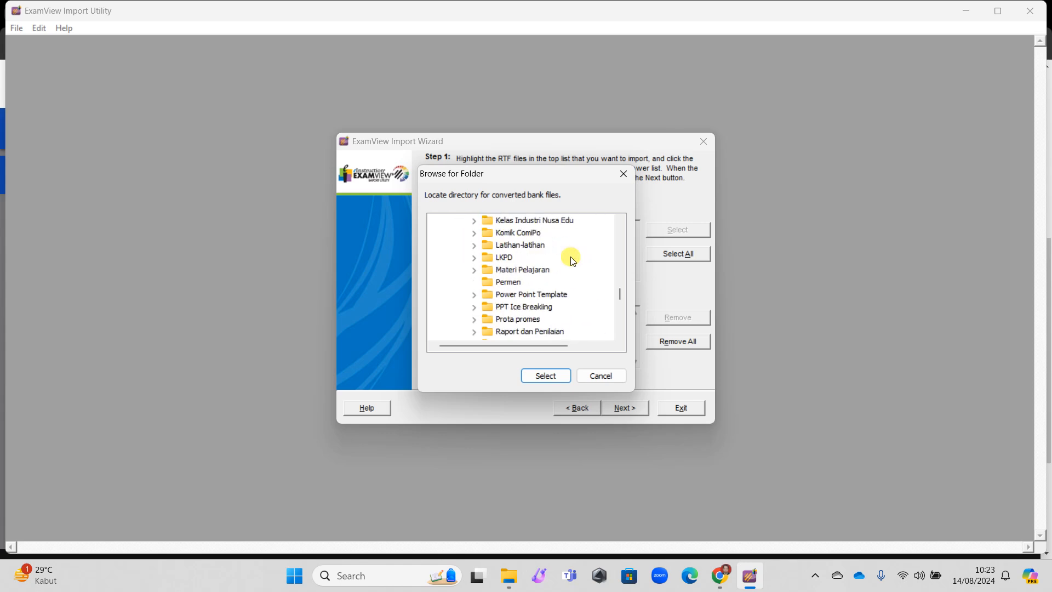
scroll(573, 262, "down", 1)
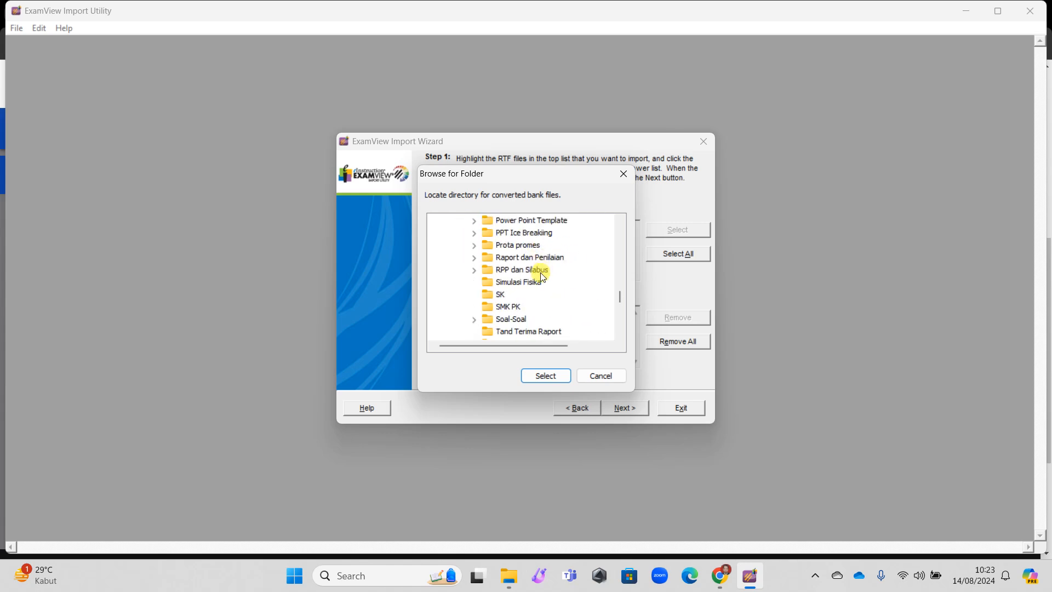
double_click(514, 320)
scroll(565, 295, "down", 3)
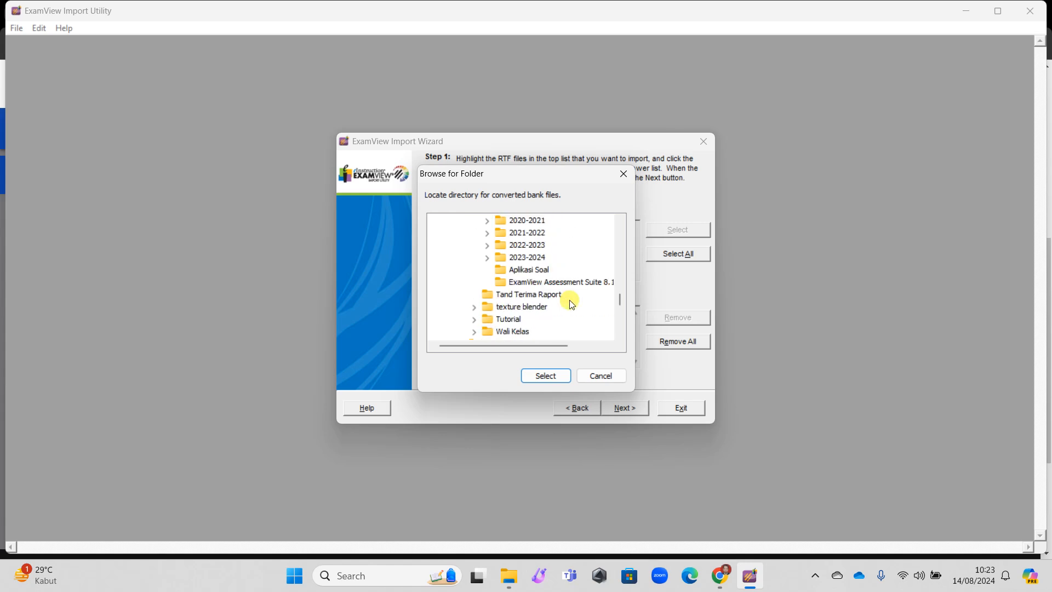
left_click(533, 259)
double_click(533, 258)
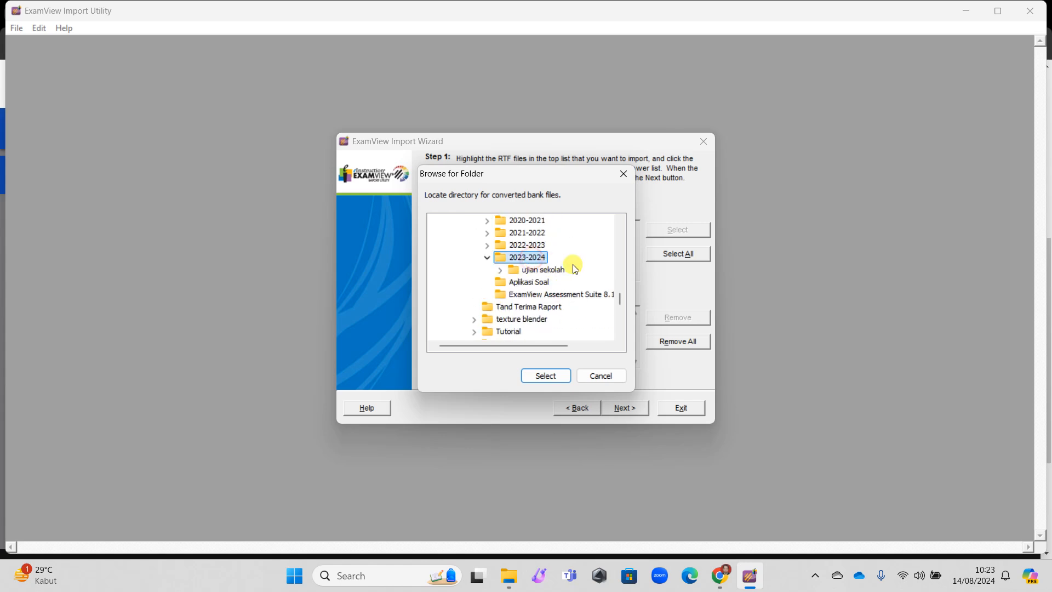
left_click(541, 376)
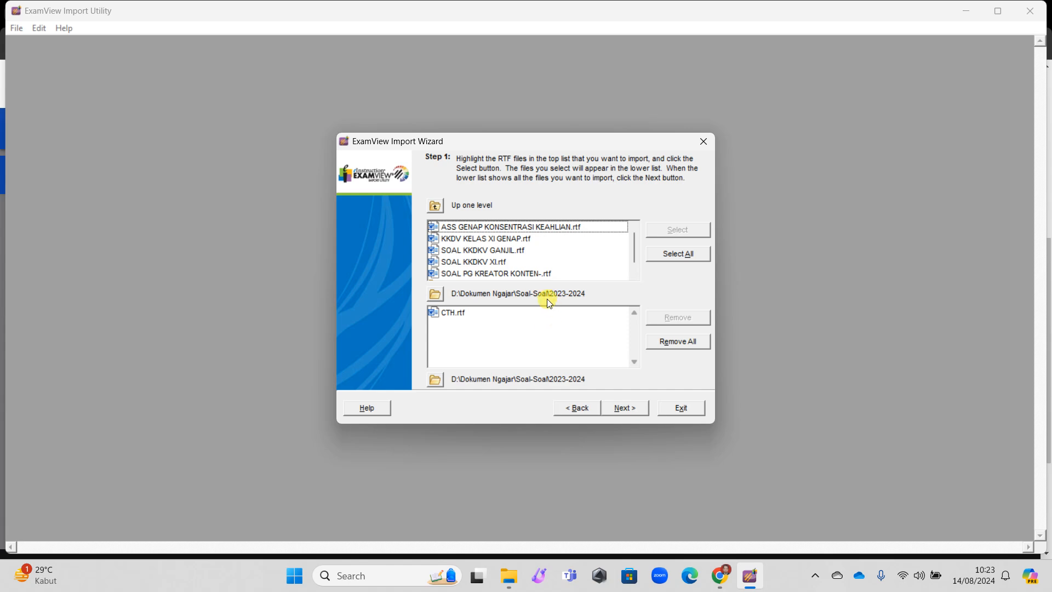
- Accept the default question bank preferences and run the import of CTH.rtf through the rest of the wizard
left_click(628, 409)
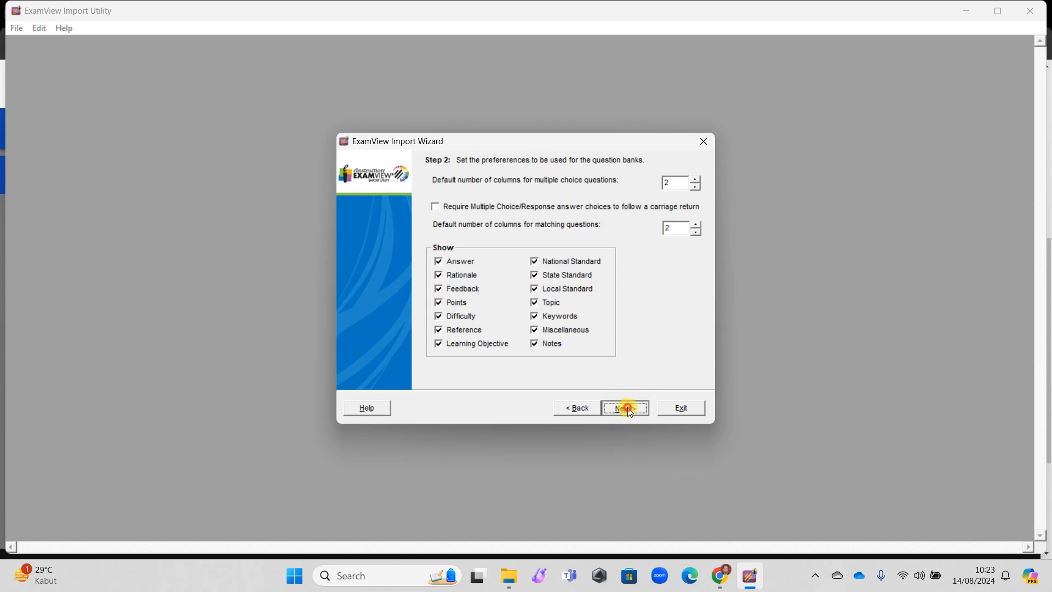
left_click(627, 408)
left_click(628, 408)
left_click(627, 407)
left_click(627, 408)
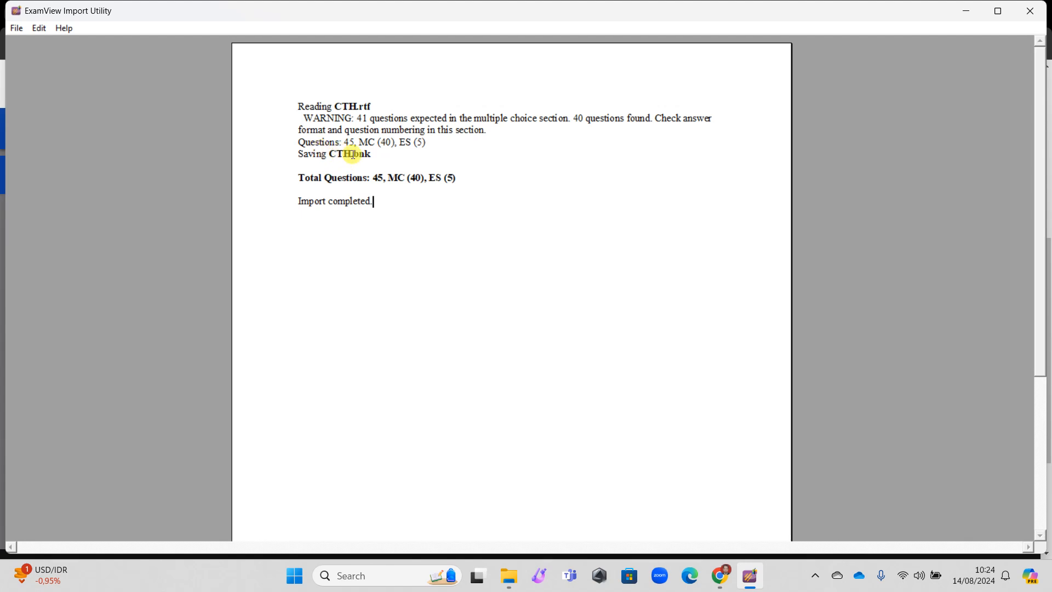
- Start ExamView Test Generator and choose to open an existing question bank
left_click(389, 576)
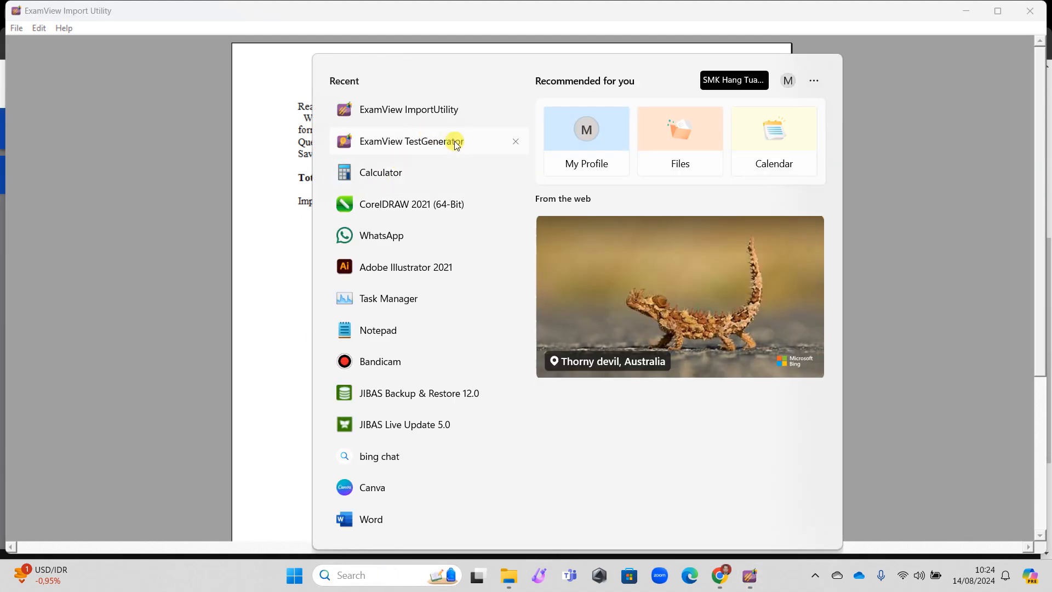
left_click(455, 143)
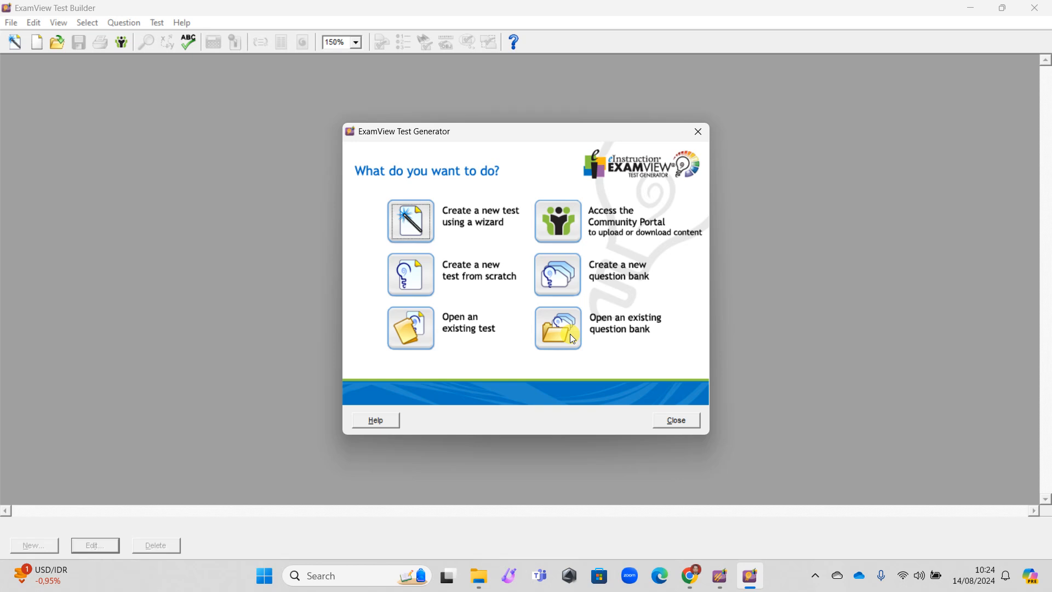
left_click(570, 333)
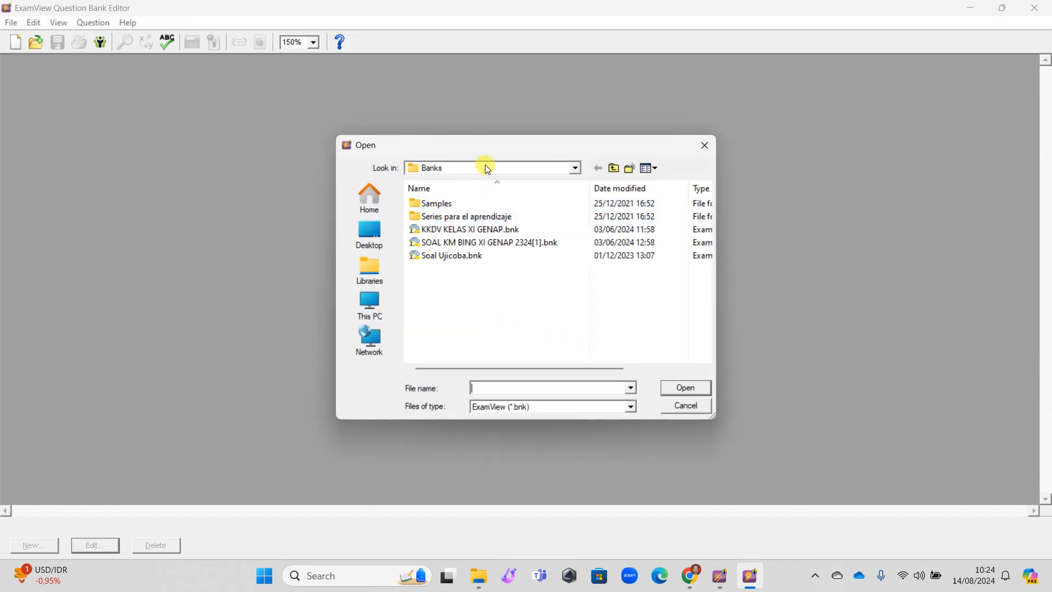
- Browse to the Dokumen Ngajar\Soal-Soal\2023-2024 folder and open the question bank CTH.bnk
left_click(487, 169)
left_click(482, 166)
left_click(475, 169)
left_click(455, 346)
scroll(509, 301, "down", 3)
double_click(467, 242)
scroll(538, 260, "down", 4)
scroll(538, 263, "down", 2)
double_click(450, 294)
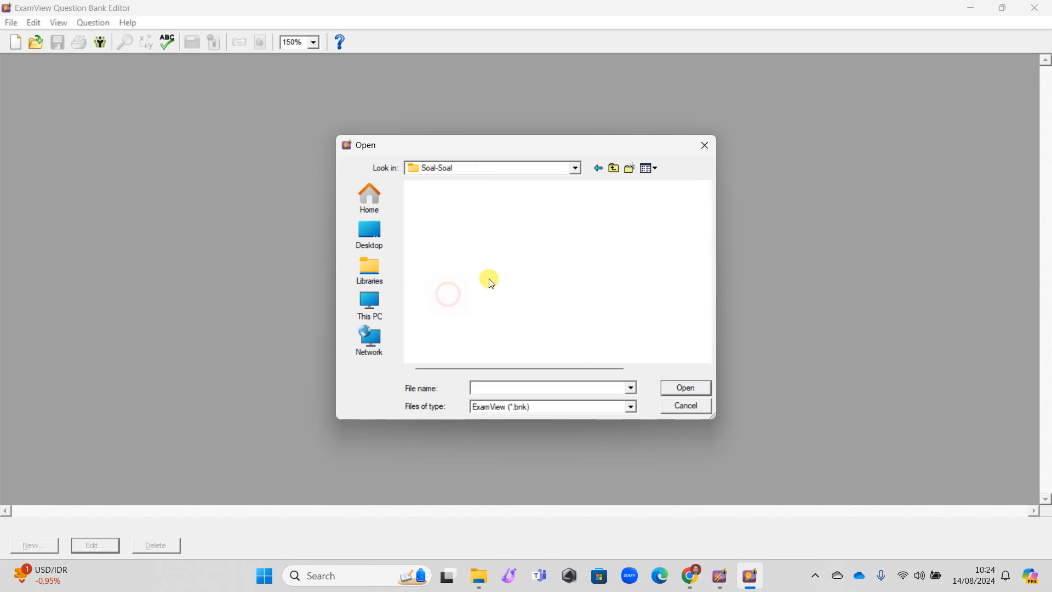
double_click(457, 307)
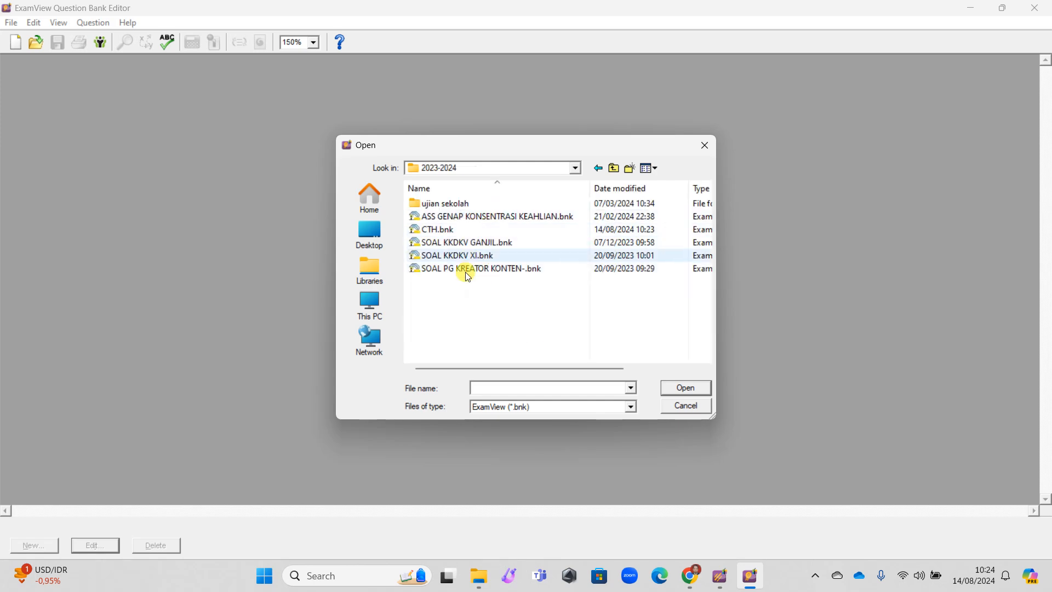
left_click(455, 234)
left_click(685, 388)
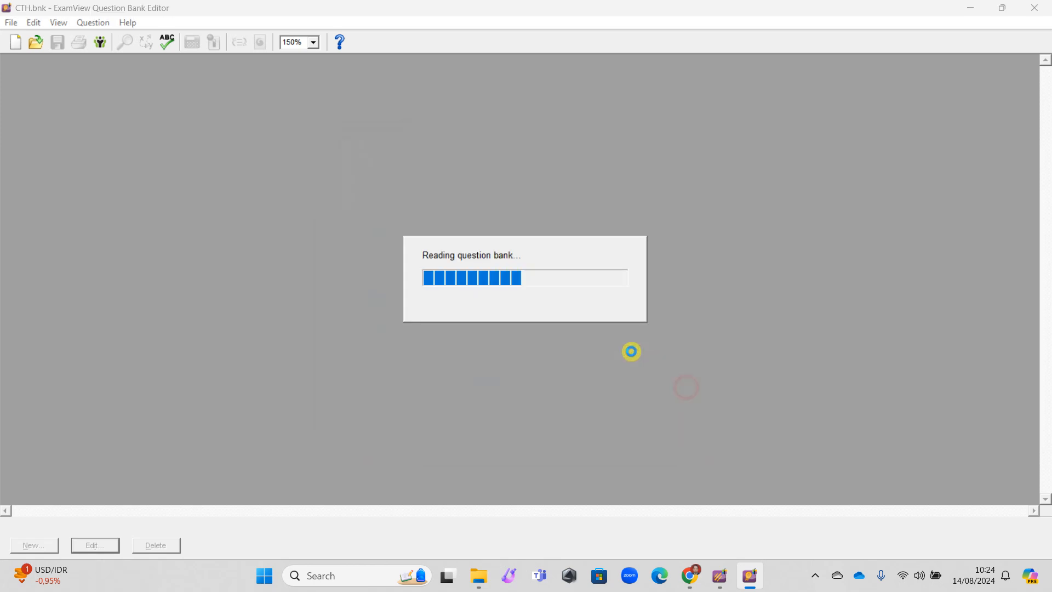
- Review the imported multiple-choice questions from question 1 up to question 20, checking their text, equation, choices and answer keys
left_click(758, 230)
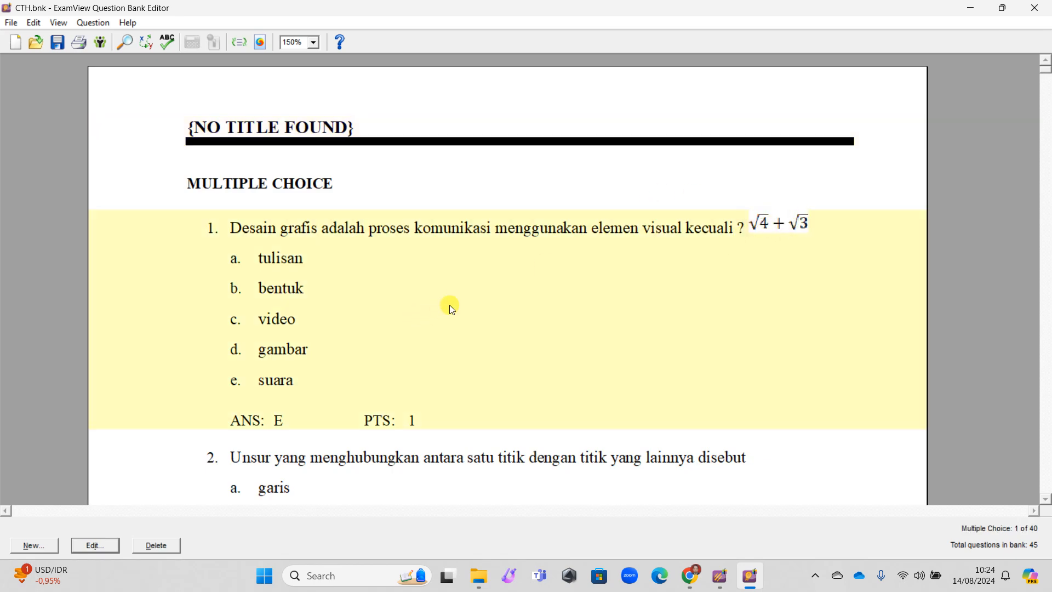
scroll(462, 304, "down", 10)
scroll(465, 305, "down", 10)
scroll(467, 302, "down", 10)
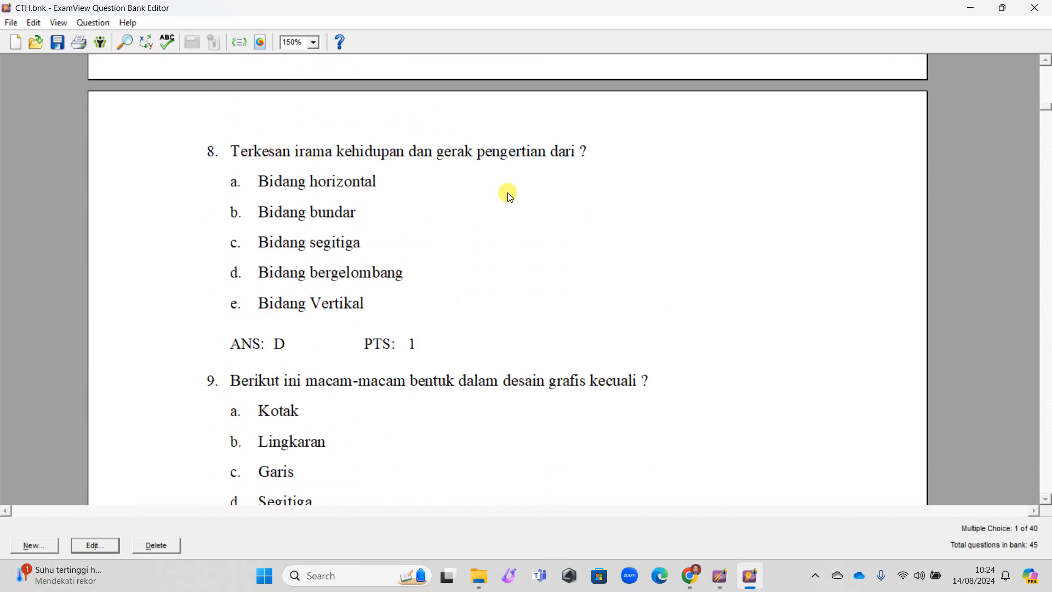
scroll(429, 312, "down", 6)
scroll(450, 357, "down", 10)
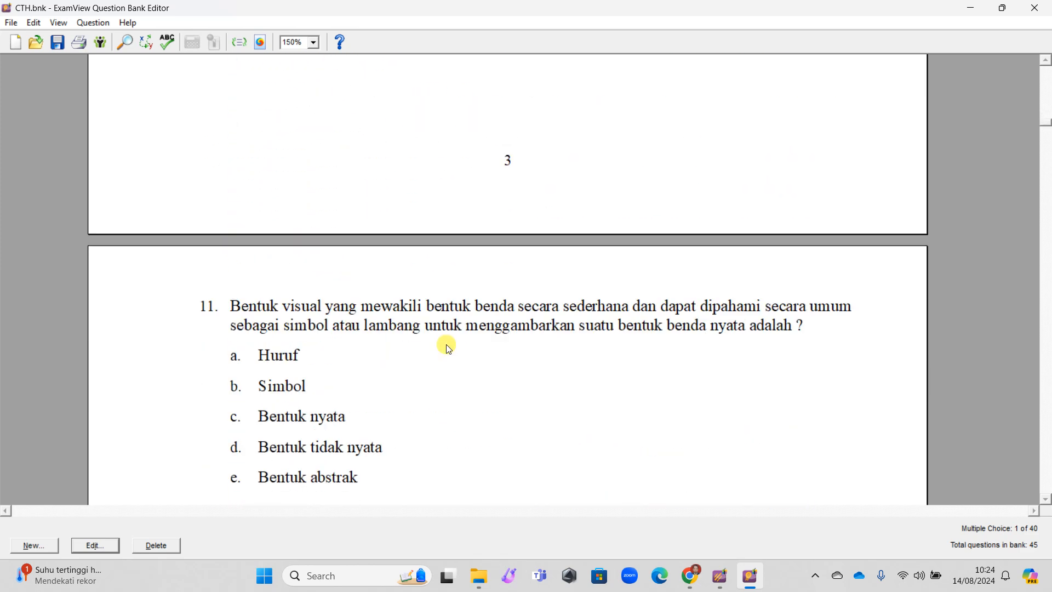
scroll(447, 348, "down", 10)
scroll(465, 340, "down", 10)
scroll(465, 340, "down", 10)
scroll(465, 338, "down", 10)
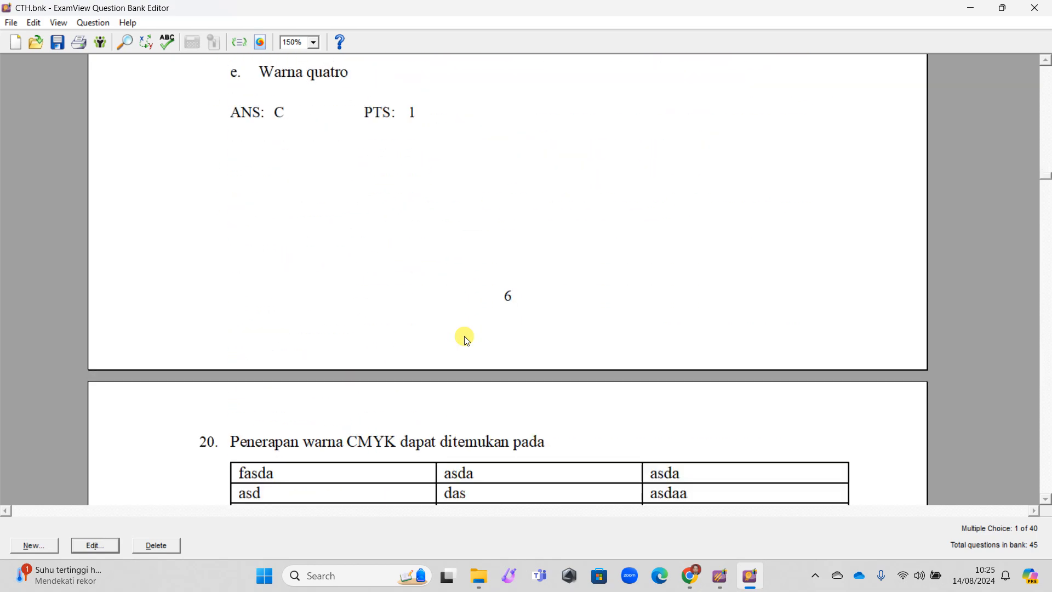
- Check how the table in question 20 and the pictures in questions 21 to 28 were imported
scroll(465, 338, "down", 3)
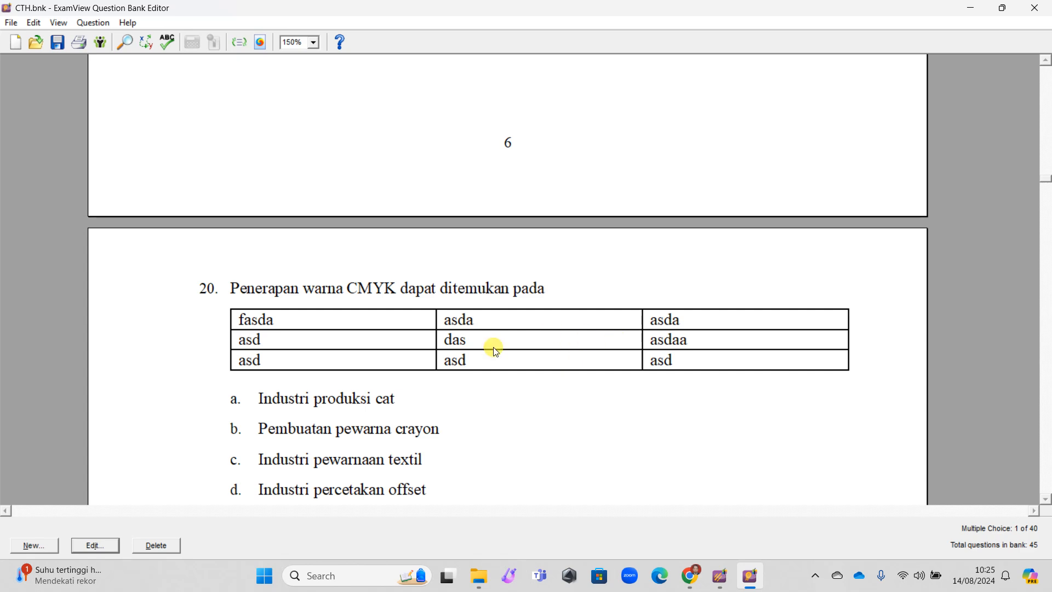
scroll(495, 350, "down", 8)
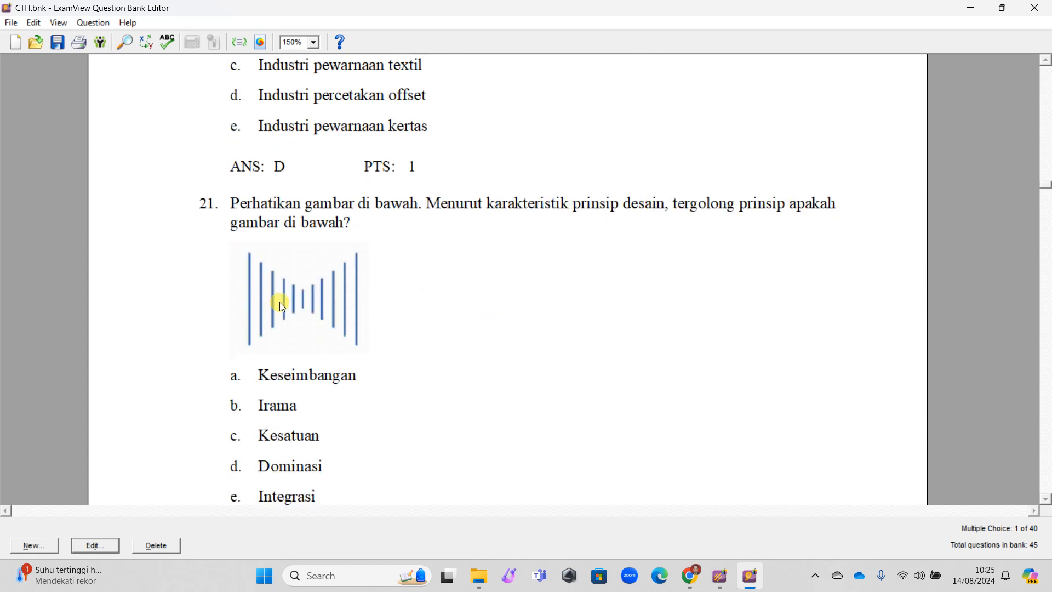
scroll(383, 310, "down", 6)
scroll(384, 309, "down", 13)
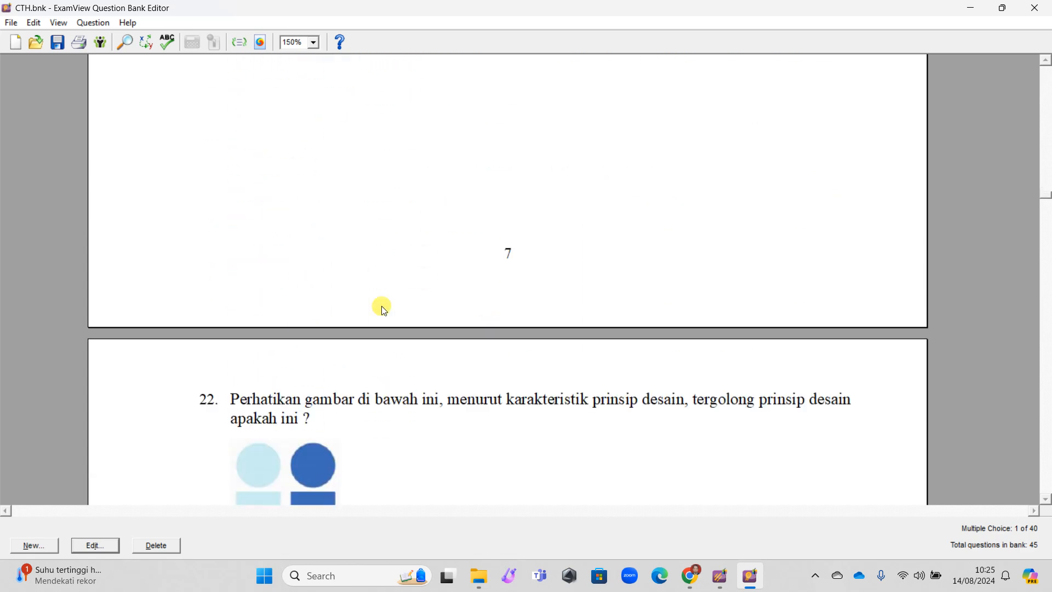
scroll(383, 310, "down", 15)
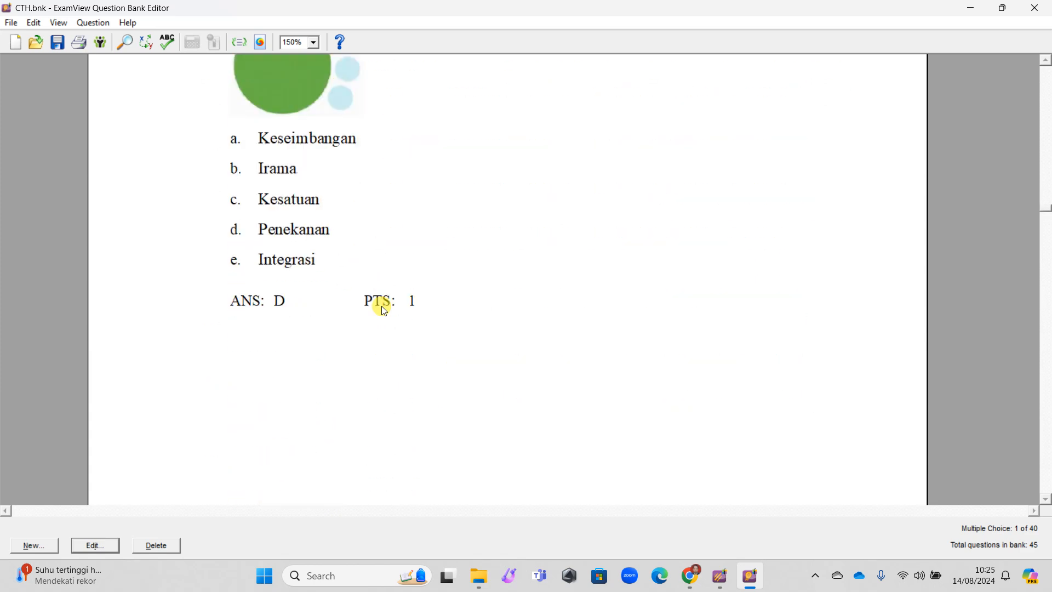
scroll(382, 310, "down", 15)
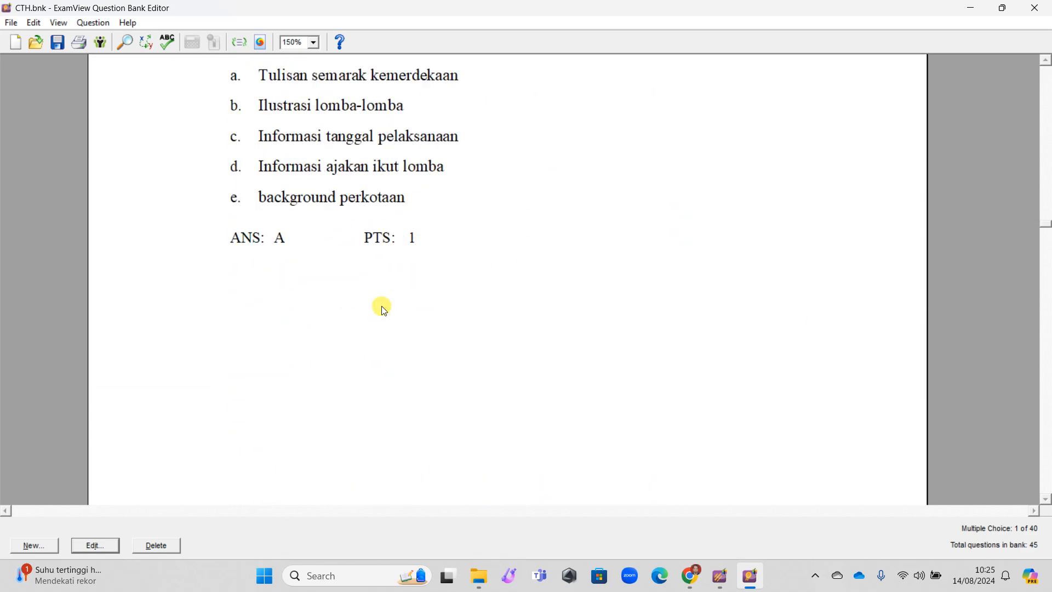
scroll(382, 309, "down", 15)
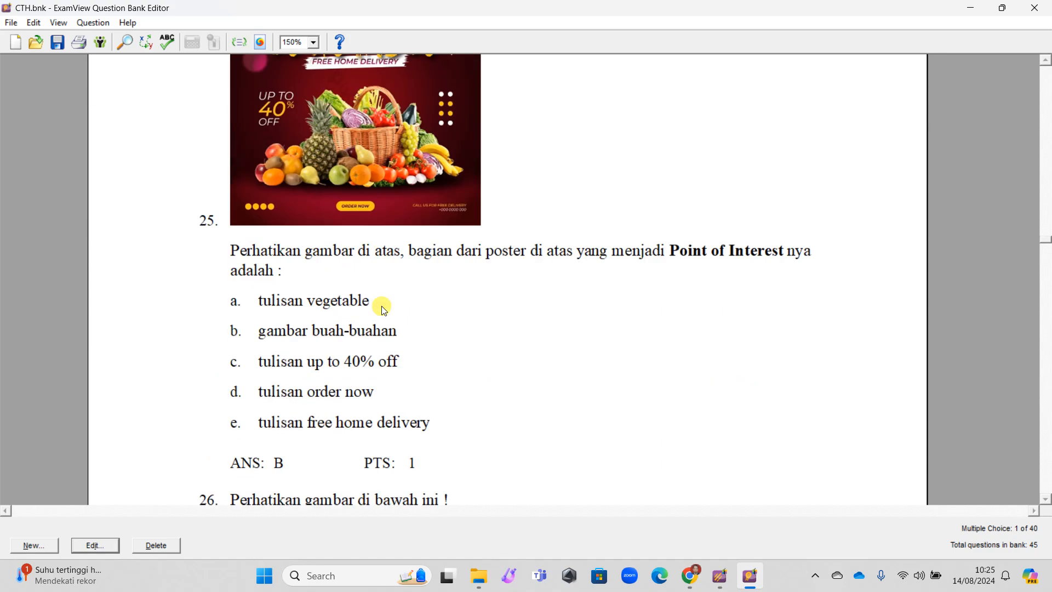
scroll(383, 310, "down", 15)
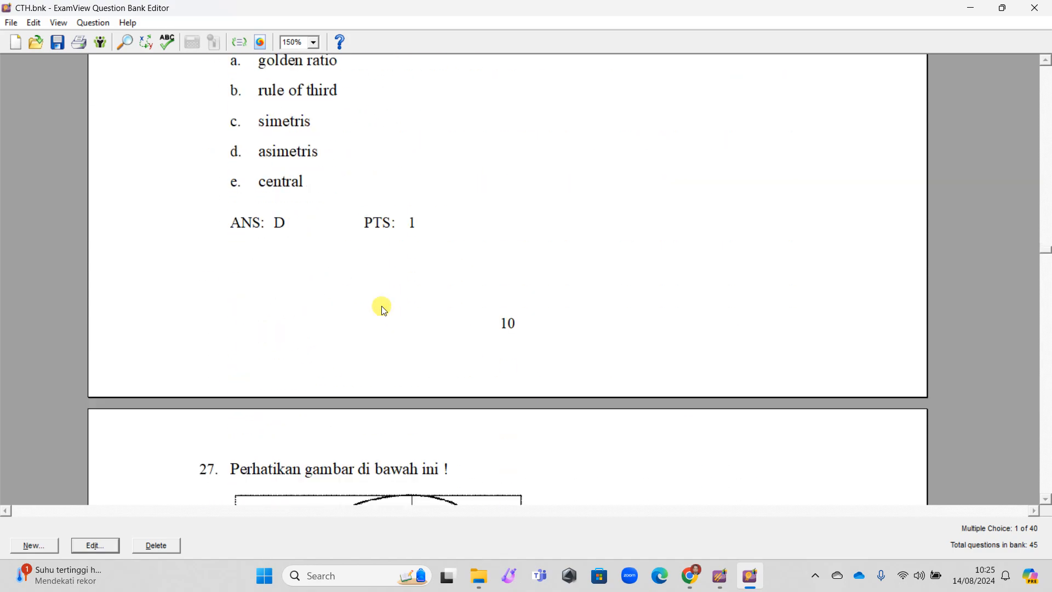
scroll(383, 310, "down", 15)
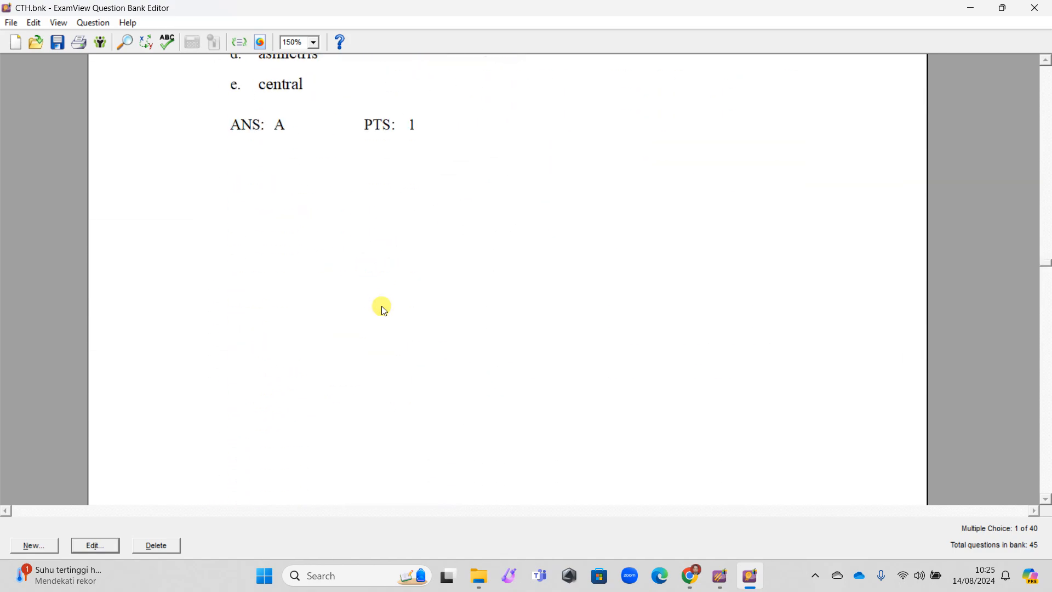
scroll(383, 309, "down", 2)
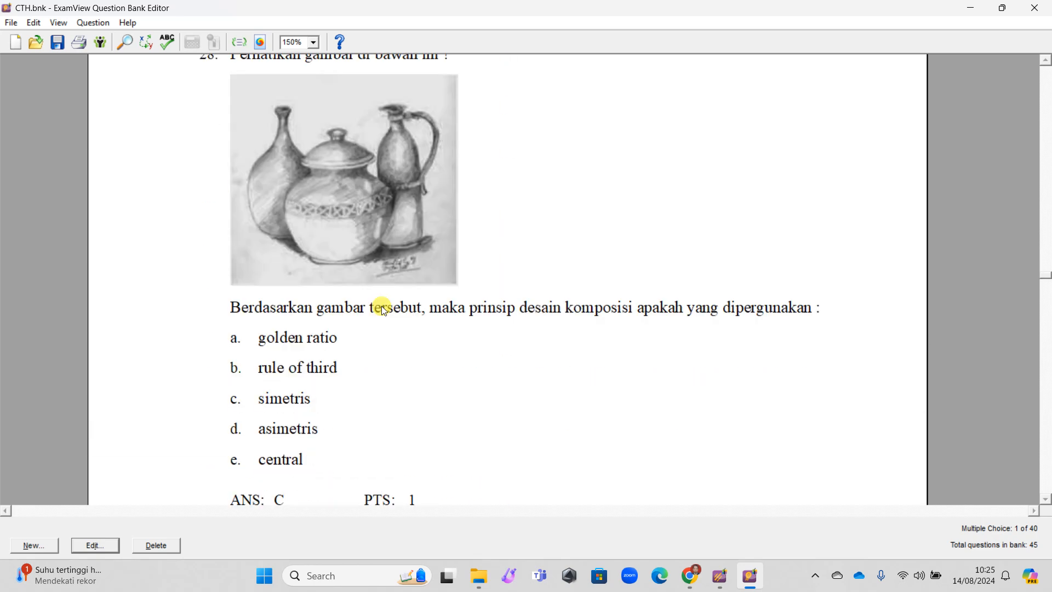
- Examine the remaining picture-based multiple-choice questions from question 28 to the end of the section
scroll(383, 309, "down", 1)
scroll(381, 308, "up", 2)
scroll(382, 308, "down", 10)
scroll(382, 308, "down", 15)
scroll(382, 308, "down", 15)
scroll(382, 306, "down", 15)
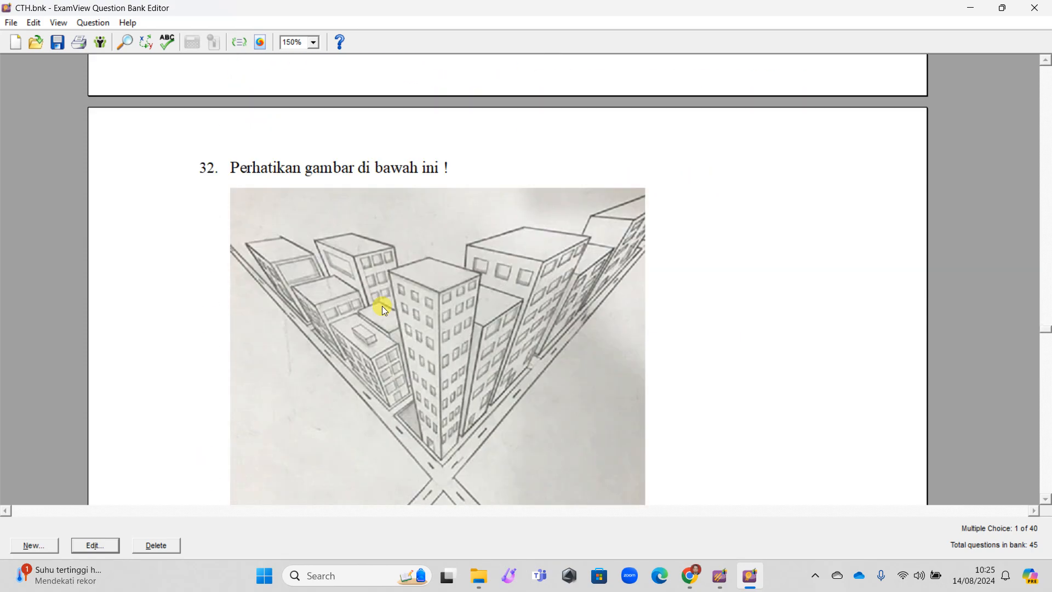
scroll(382, 310, "down", 15)
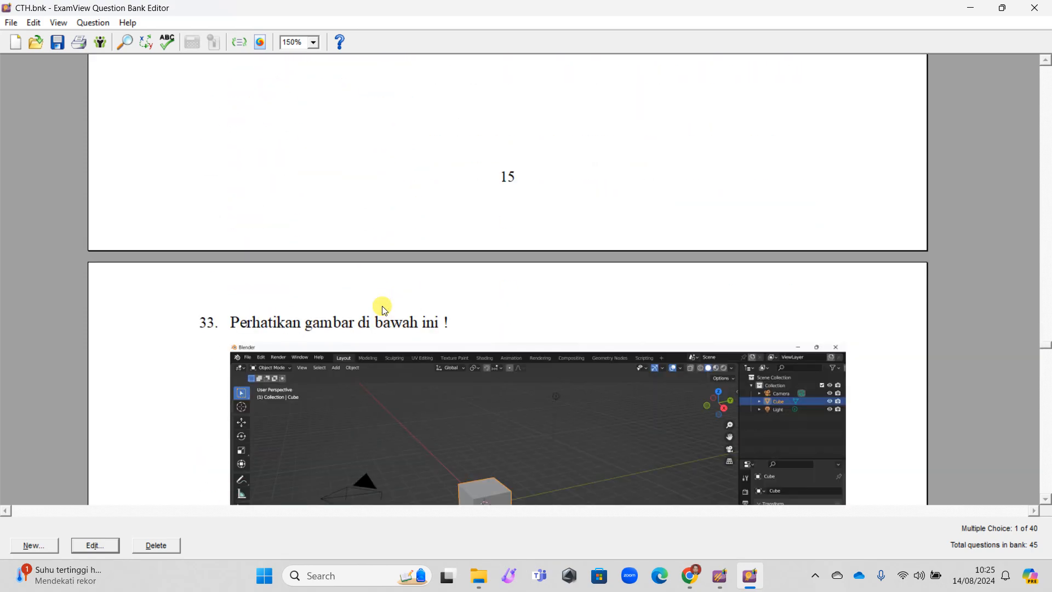
scroll(382, 308, "down", 15)
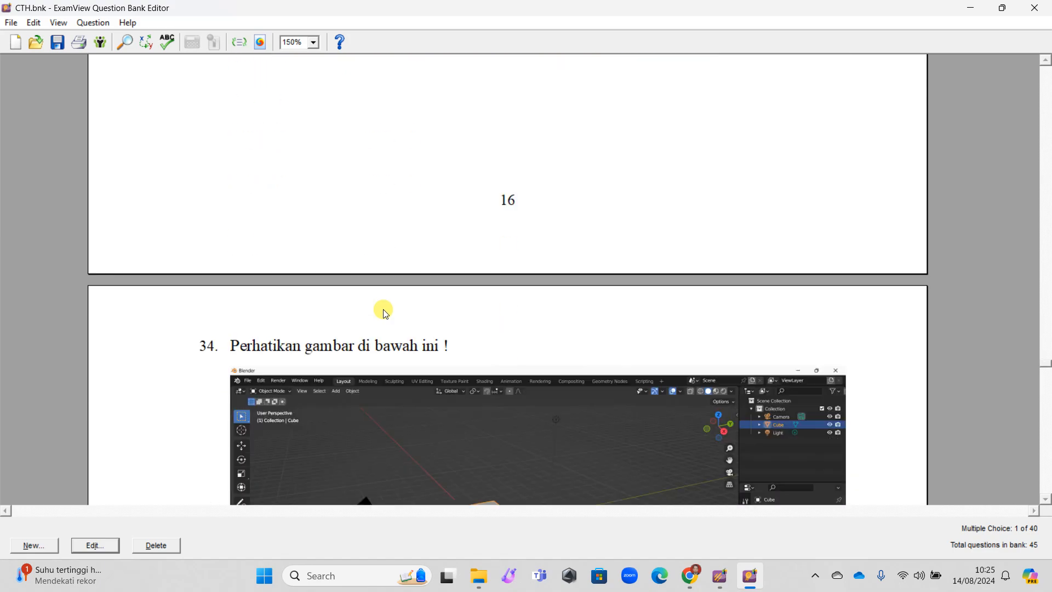
scroll(384, 311, "down", 15)
scroll(384, 311, "down", 15)
scroll(384, 313, "down", 15)
scroll(386, 315, "down", 15)
scroll(386, 315, "down", 15)
scroll(386, 314, "down", 5)
- Cut the entire misplaced "38. Perhatikan gambar di bawah ini !" question out of question 38's rationale and record the change
scroll(386, 314, "up", 10)
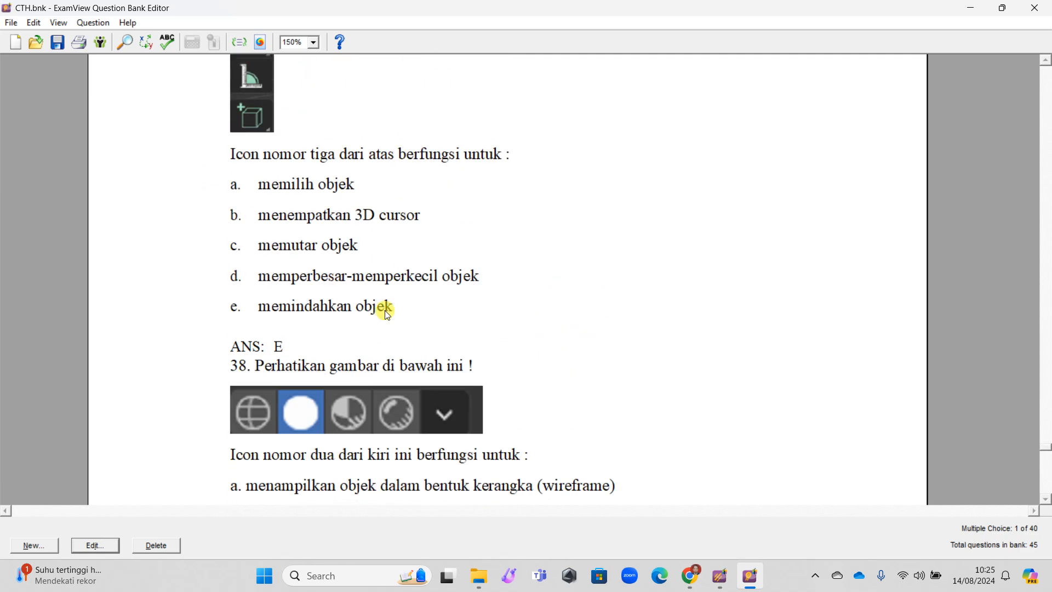
scroll(386, 314, "down", 10)
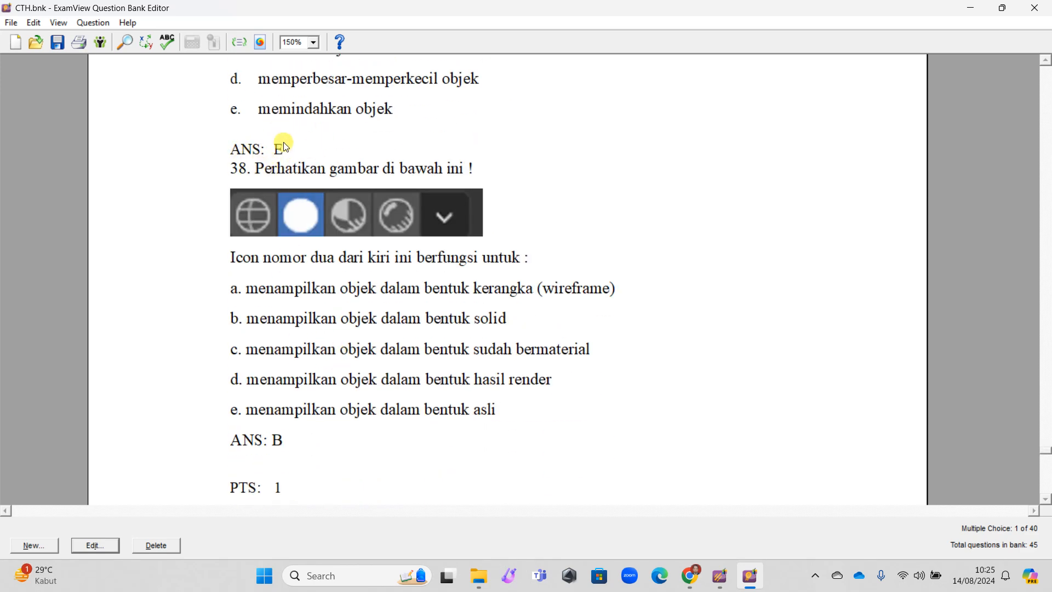
scroll(270, 182, "up", 4)
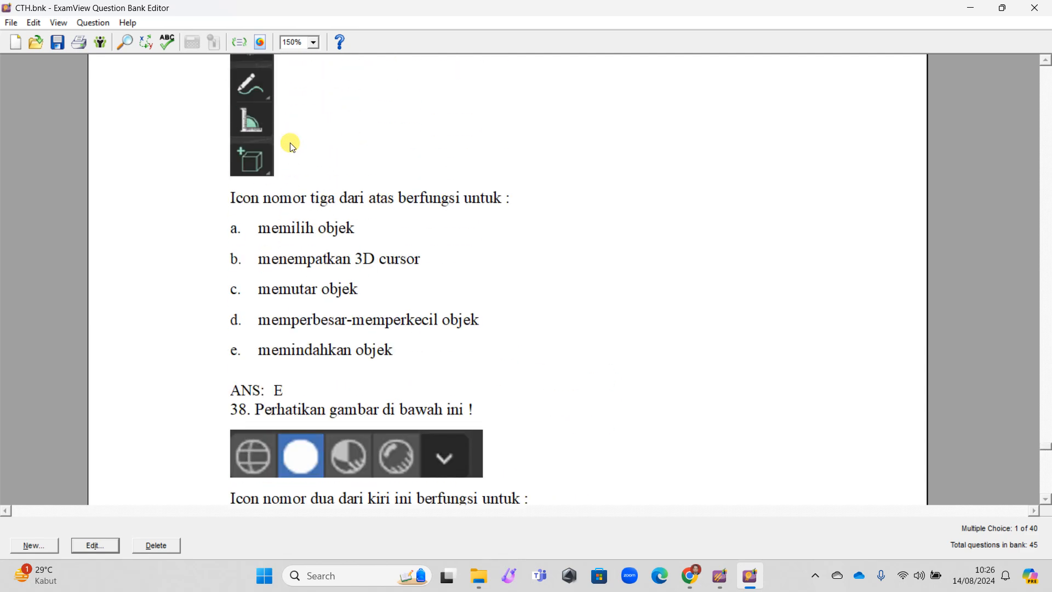
scroll(293, 145, "down", 2)
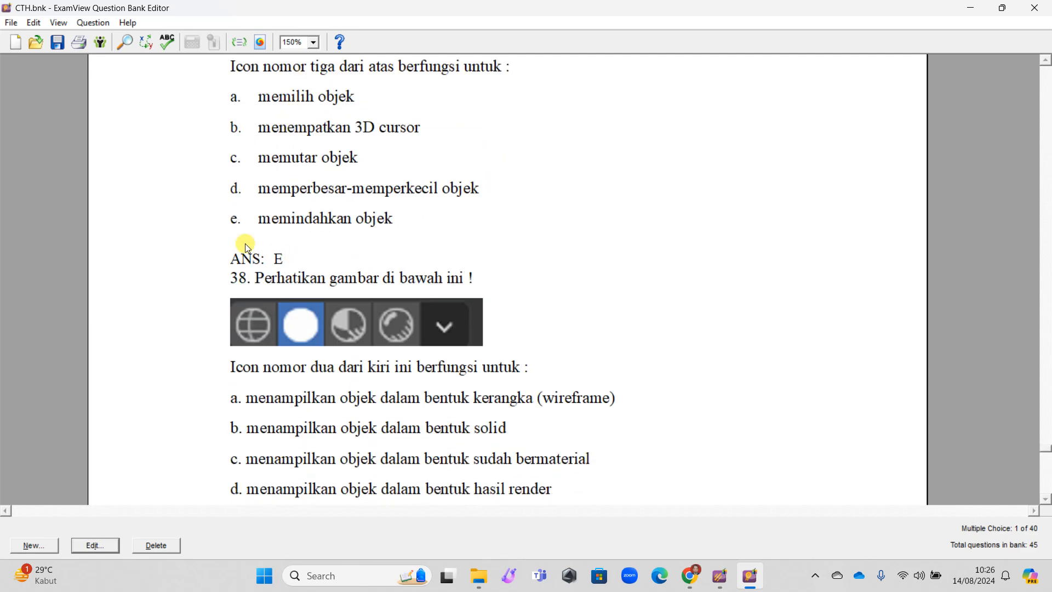
double_click(324, 382)
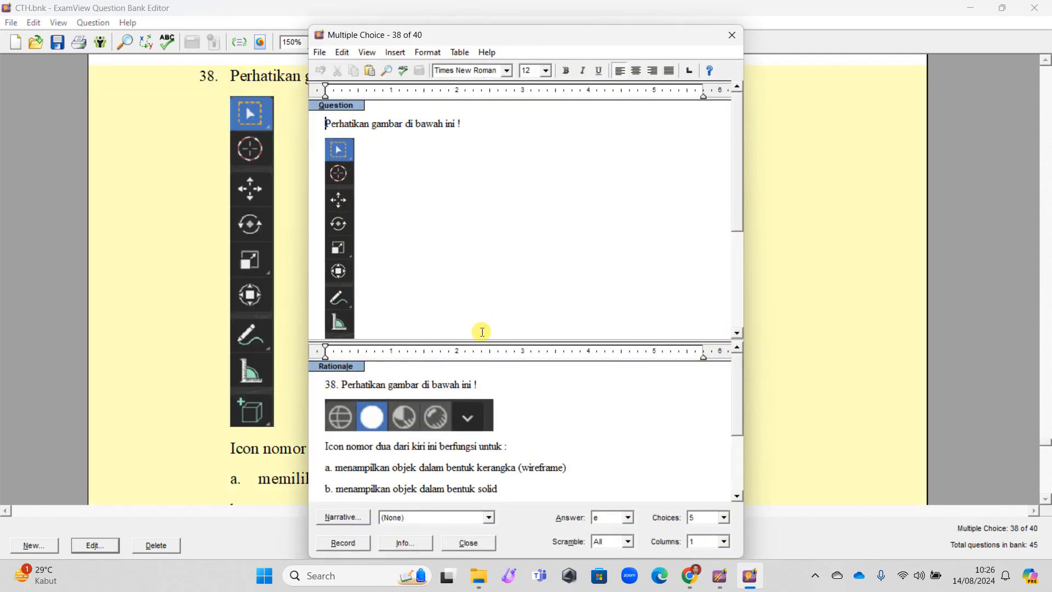
scroll(543, 440, "down", 3)
scroll(539, 432, "up", 4)
left_click_drag(323, 383, 540, 514)
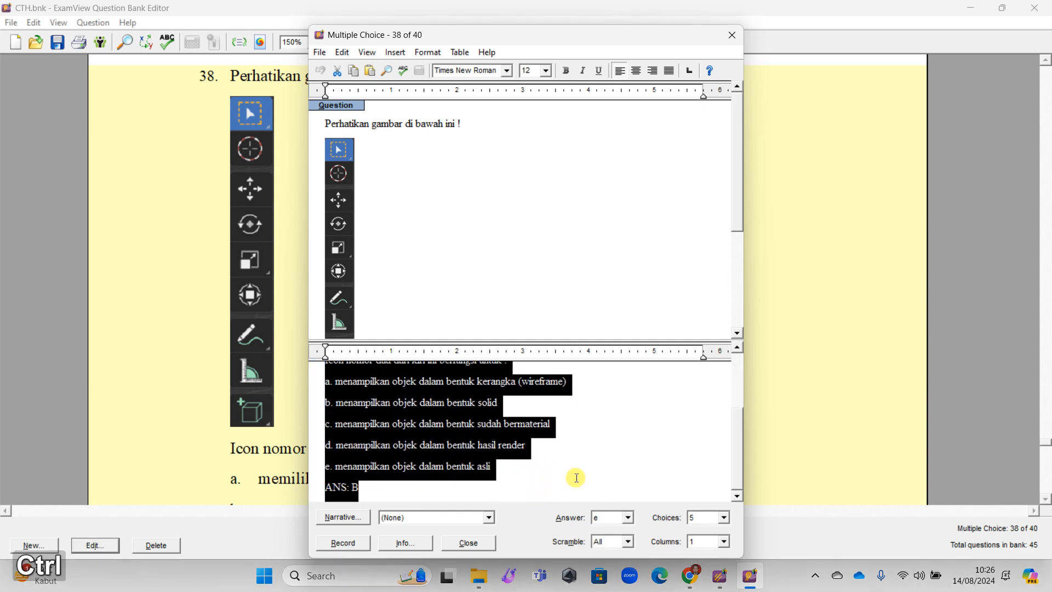
key("ctrl+x")
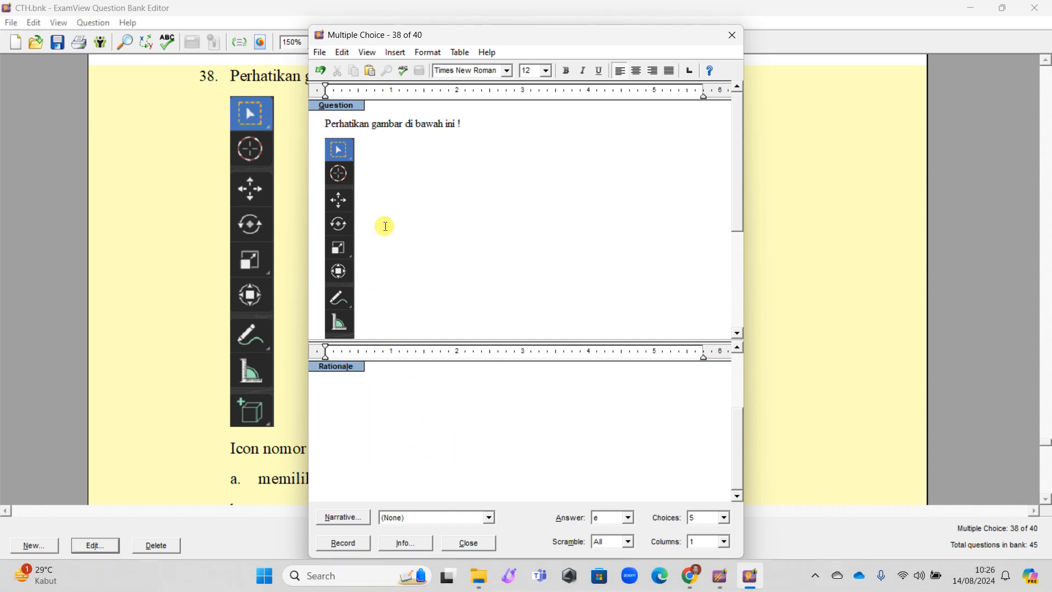
left_click(344, 544)
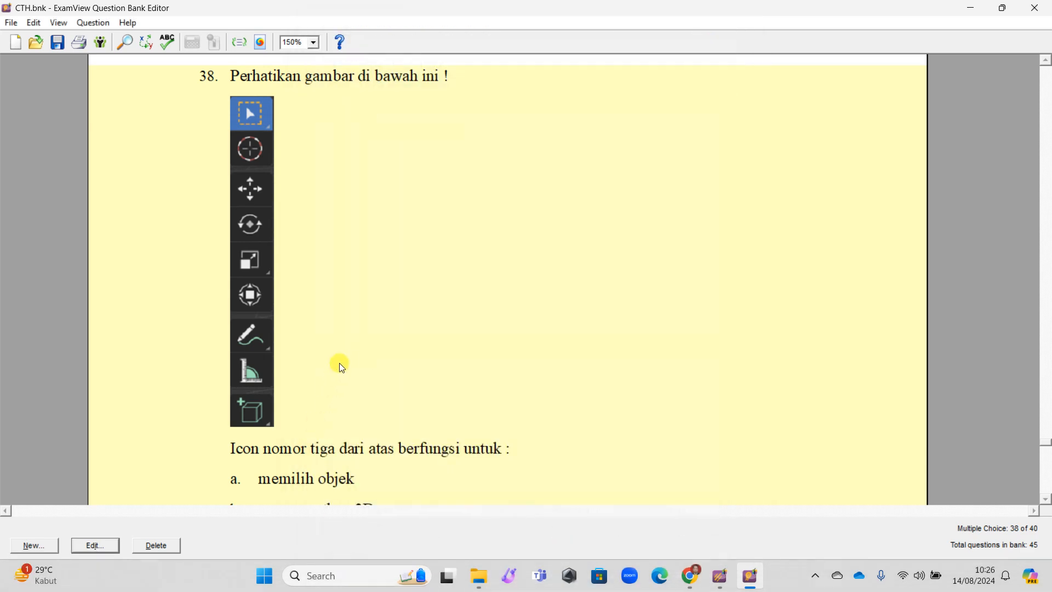
- Create a new Multiple Choice question and paste the cut question with its image, options and answer into the question area
scroll(356, 353, "down", 9)
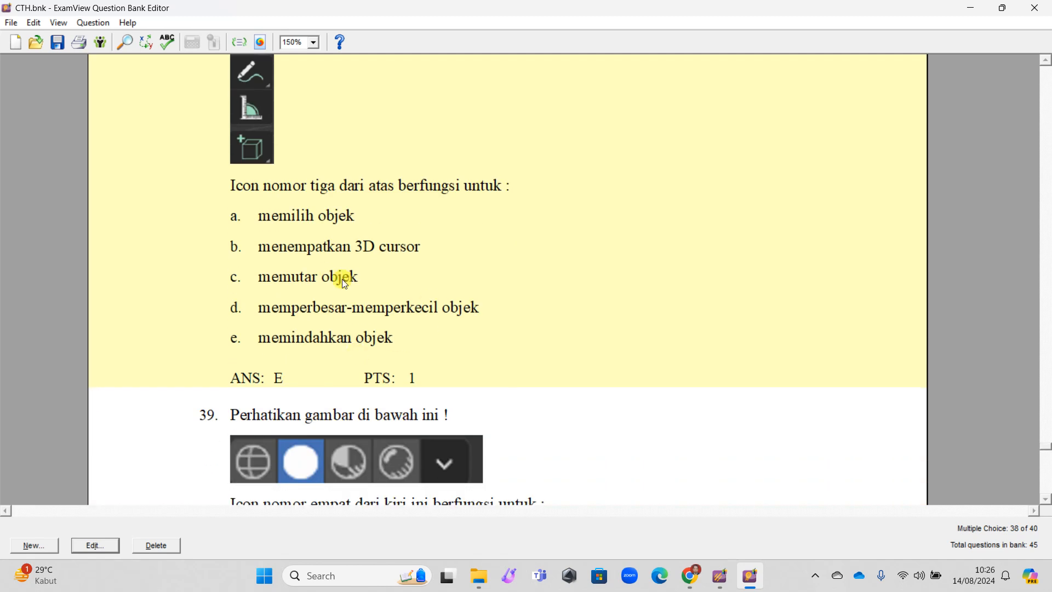
scroll(343, 281, "down", 2)
scroll(343, 281, "down", 1)
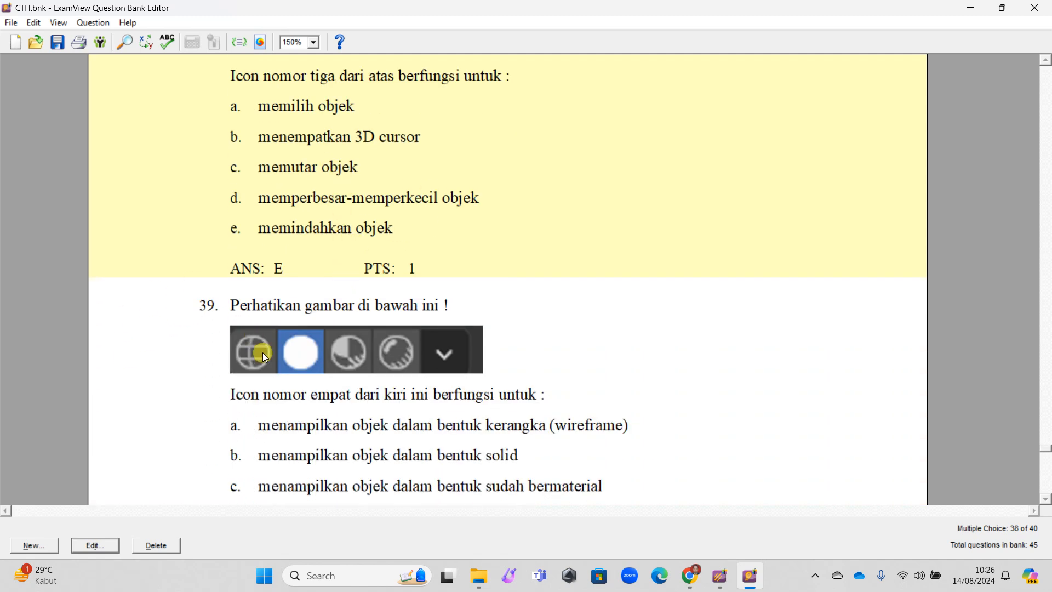
left_click(34, 545)
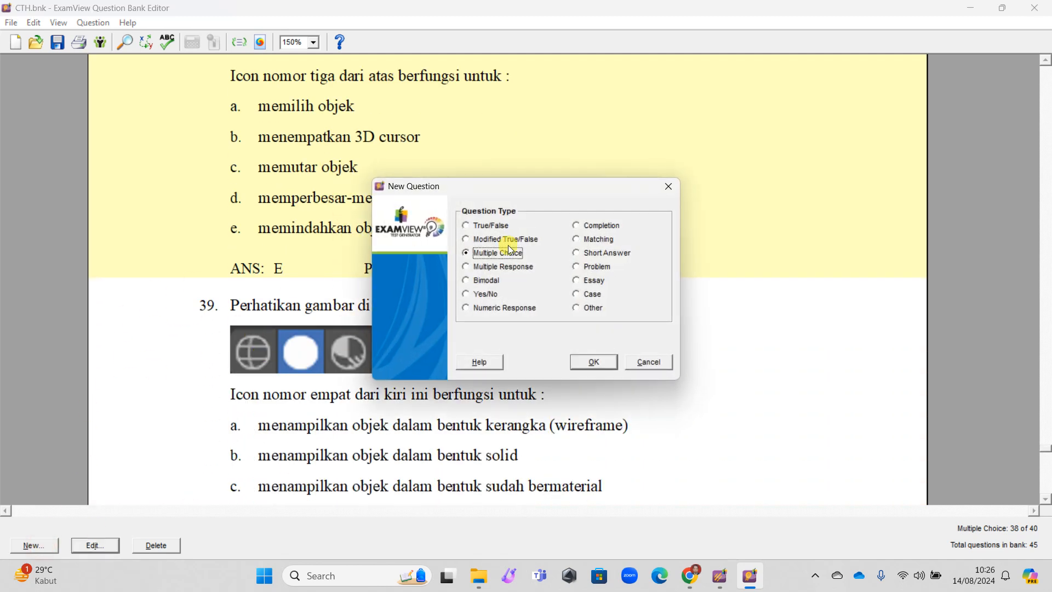
left_click(609, 367)
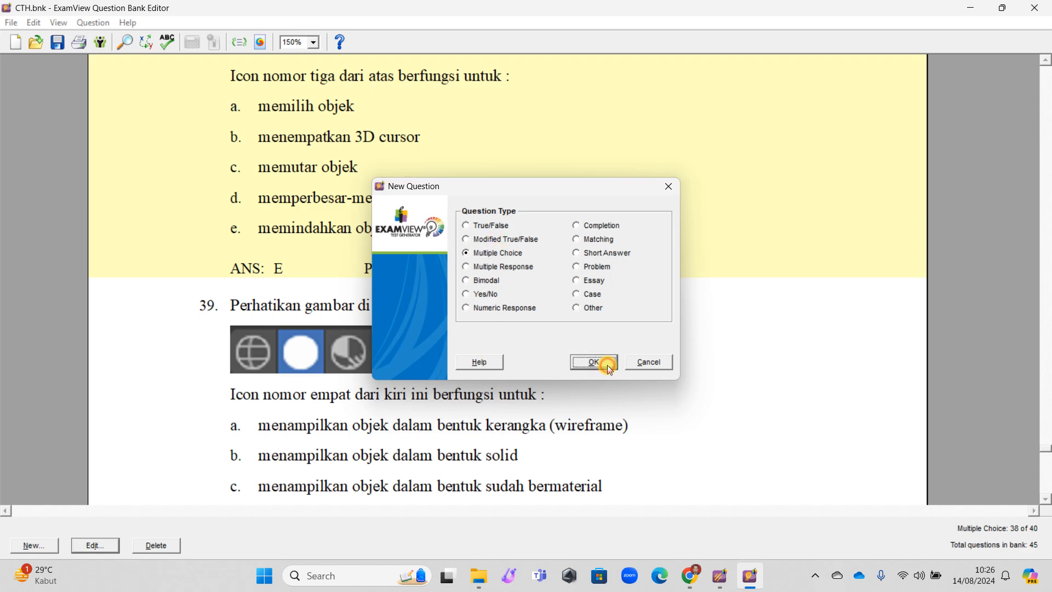
key("ctrl+v")
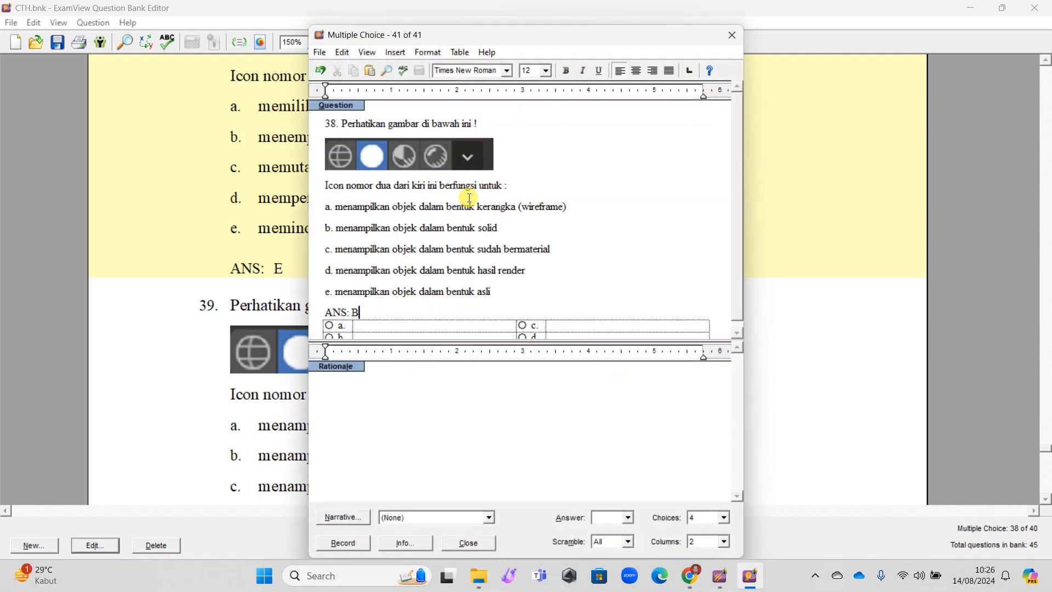
- Move the text "menampilkan objek dalam bentuk kerangka (wireframe)" from the pasted question into answer choice a
left_click_drag(336, 206, 584, 216)
key("shift")
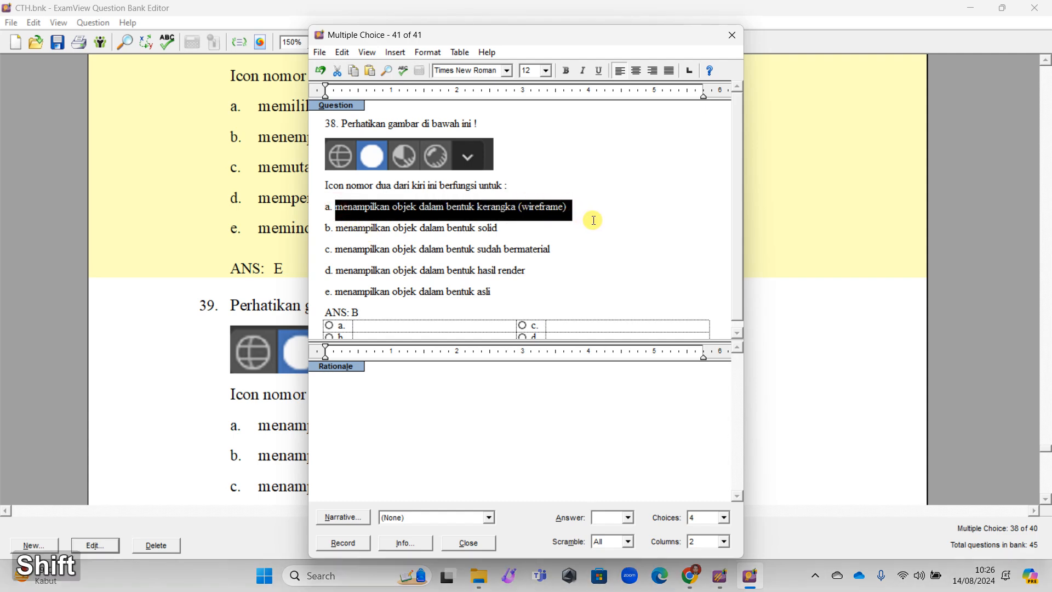
key("shift+Left")
key("ctrl")
key("ctrl+x")
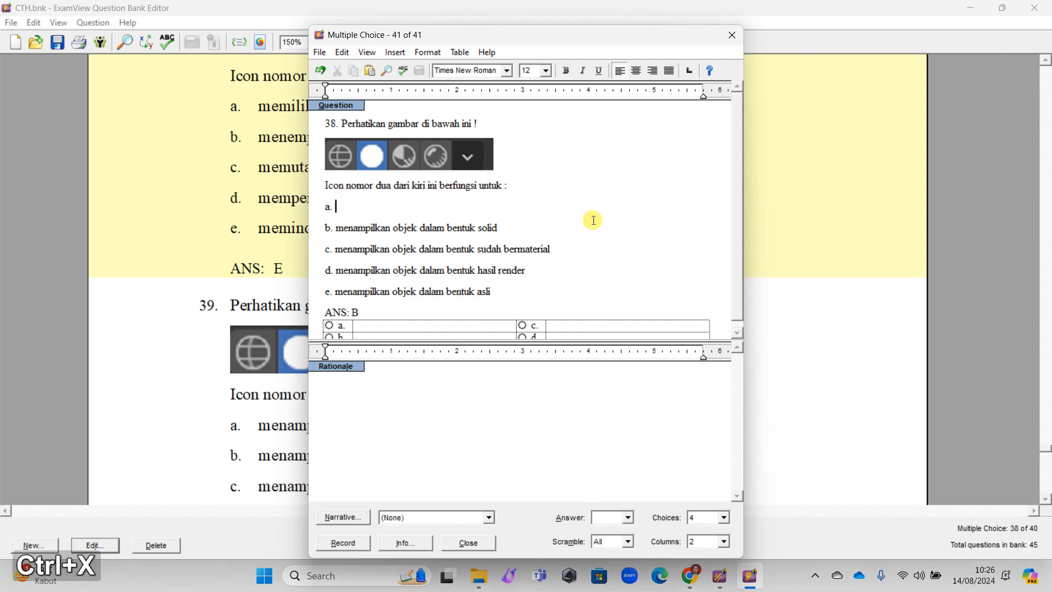
left_click(391, 327)
key("ctrl+v")
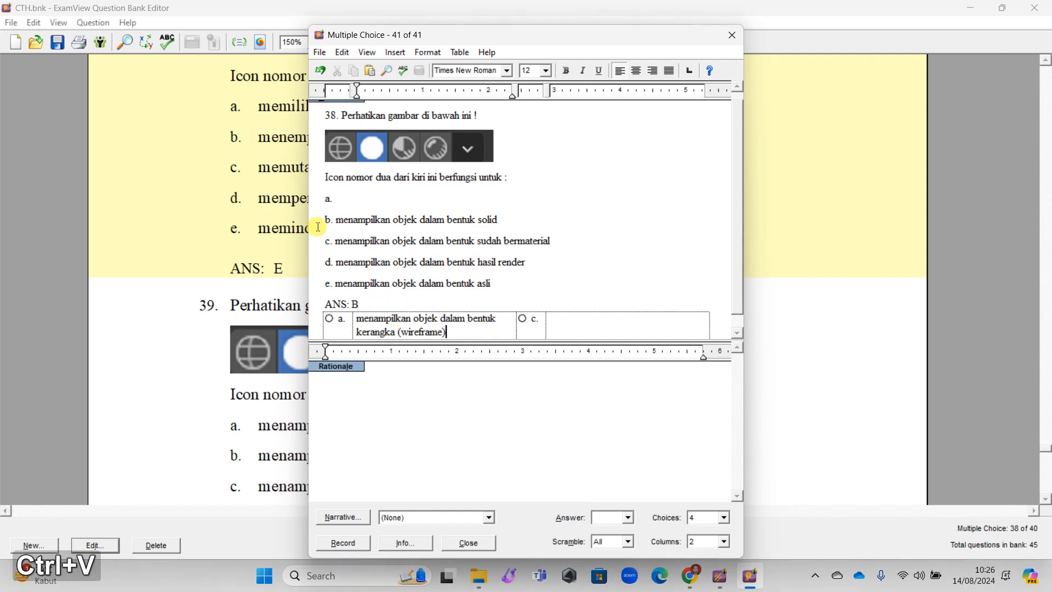
- Move the text "menampilkan objek dalam bentuk solid" from the pasted question into answer choice b
left_click_drag(335, 219, 500, 222)
key("ctrl+x")
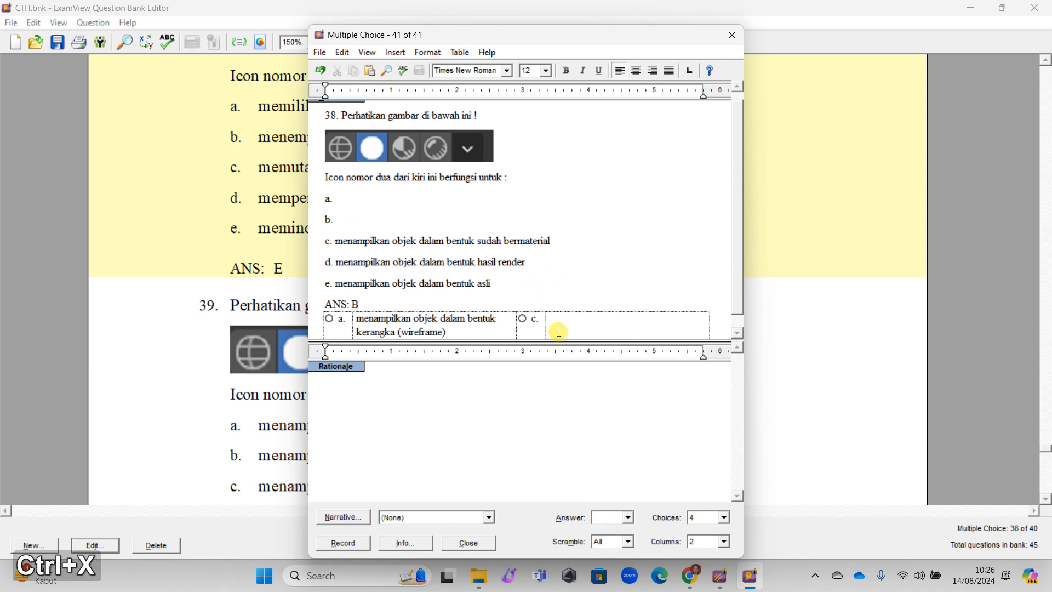
left_click(426, 328)
key("ctrl+v")
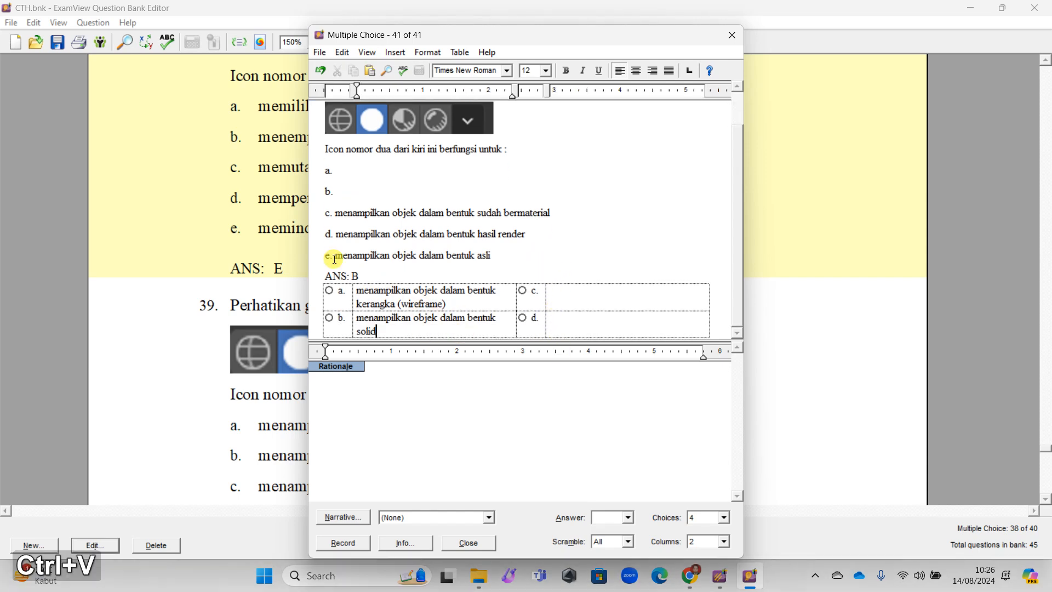
- Move the text "menampilkan objek dalam bentuk sudah bermaterial" from the pasted question into answer choice c
left_click_drag(335, 214, 551, 219)
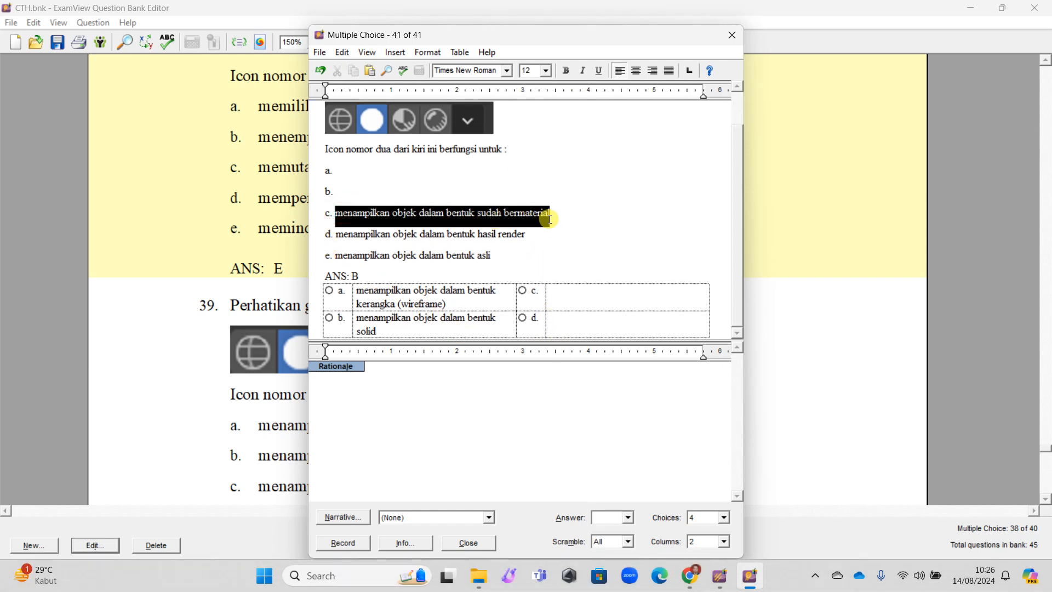
key("ctrl+x")
left_click(572, 298)
key("ctrl+v")
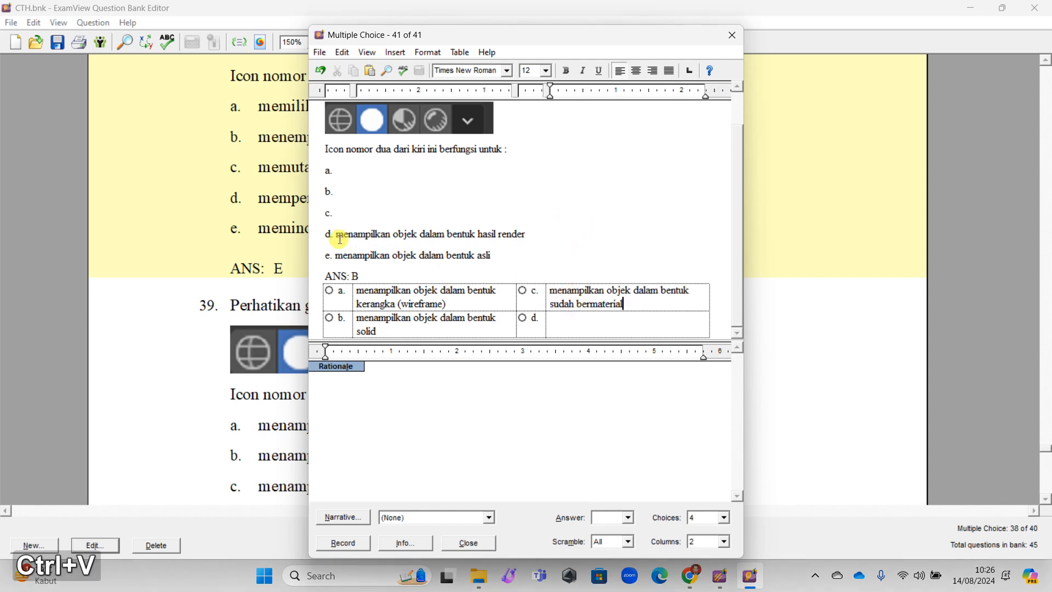
- Move the text "menampilkan objek dalam bentuk hasil render" from the pasted question into answer choice d
left_click_drag(335, 234, 557, 244)
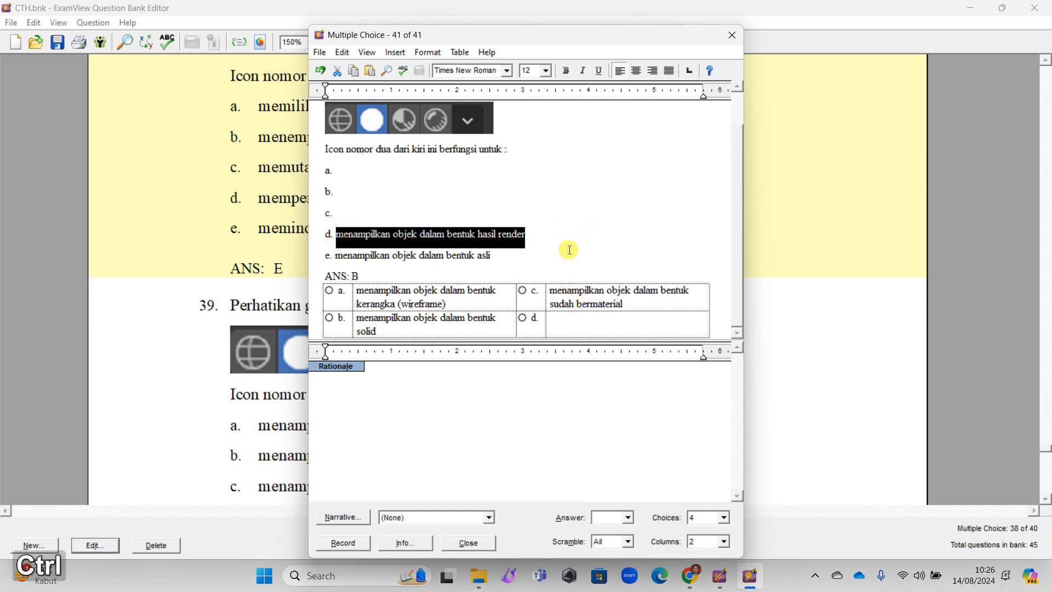
key("ctrl+x")
left_click(569, 326)
key("ctrl+v")
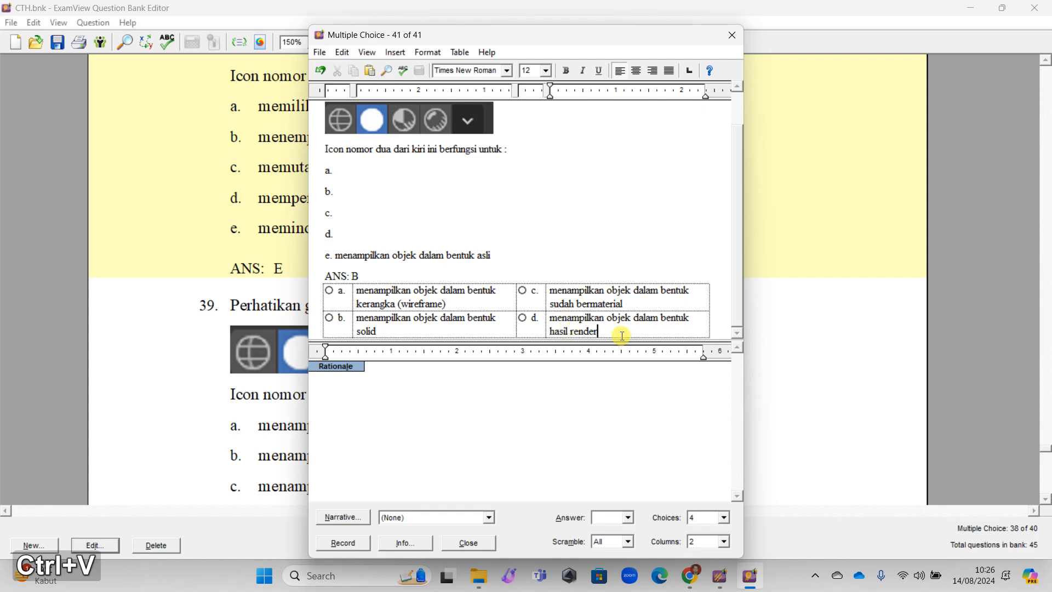
- Set the number of choices to 5 and move "menampilkan objek dalam bentuk asli" from the question text into answer choice e
left_click(722, 518)
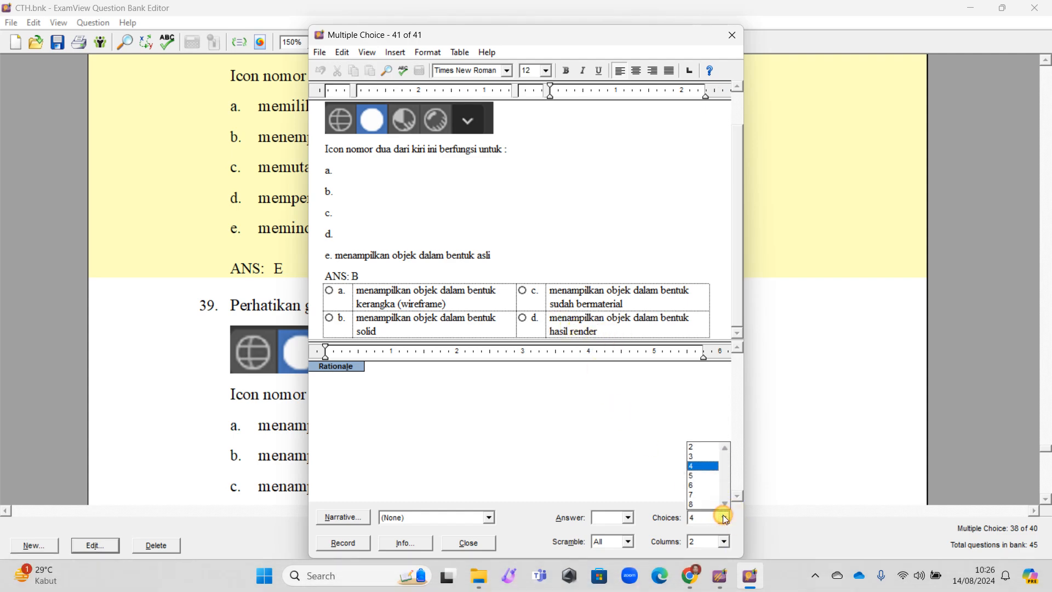
left_click(702, 482)
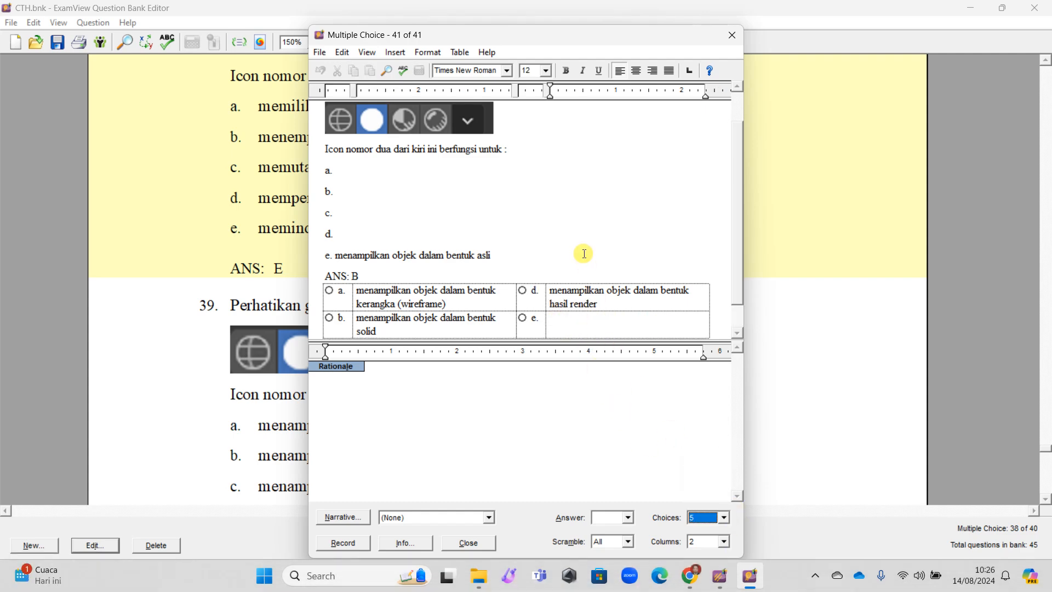
left_click(339, 256)
left_click_drag(339, 255, 490, 255)
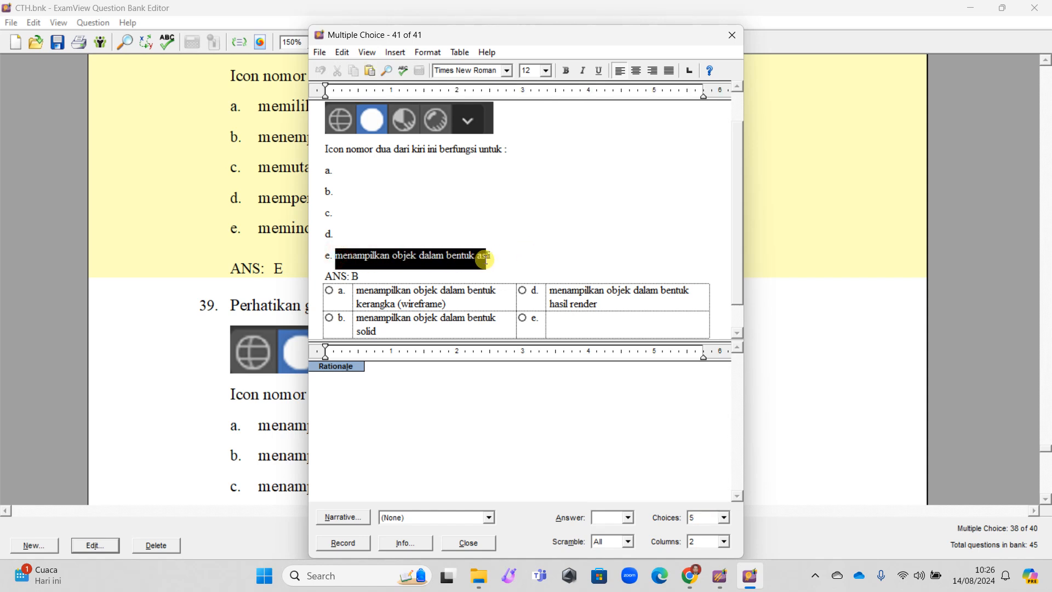
key("ctrl+x")
left_click(578, 337)
key("ctrl+v")
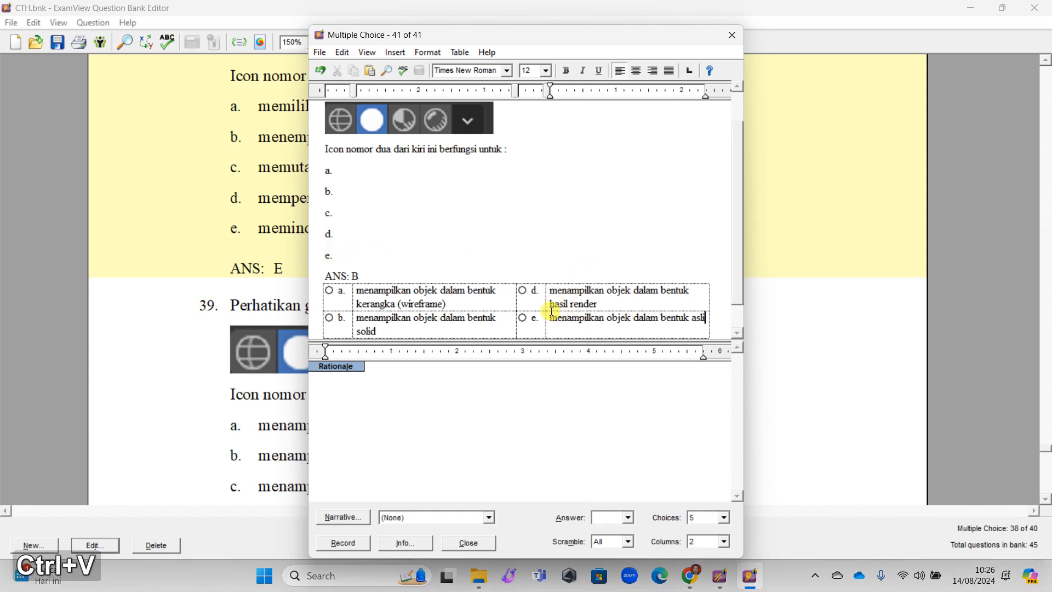
- Mark choice b as the correct answer, delete the leftover a–e letters and "ANS: B" line from the question text, and record the question
left_click(329, 319)
mouse_move(359, 277)
left_mouse_down()
mouse_move(318, 267)
mouse_move(319, 174)
left_mouse_up()
key("BackSpace")
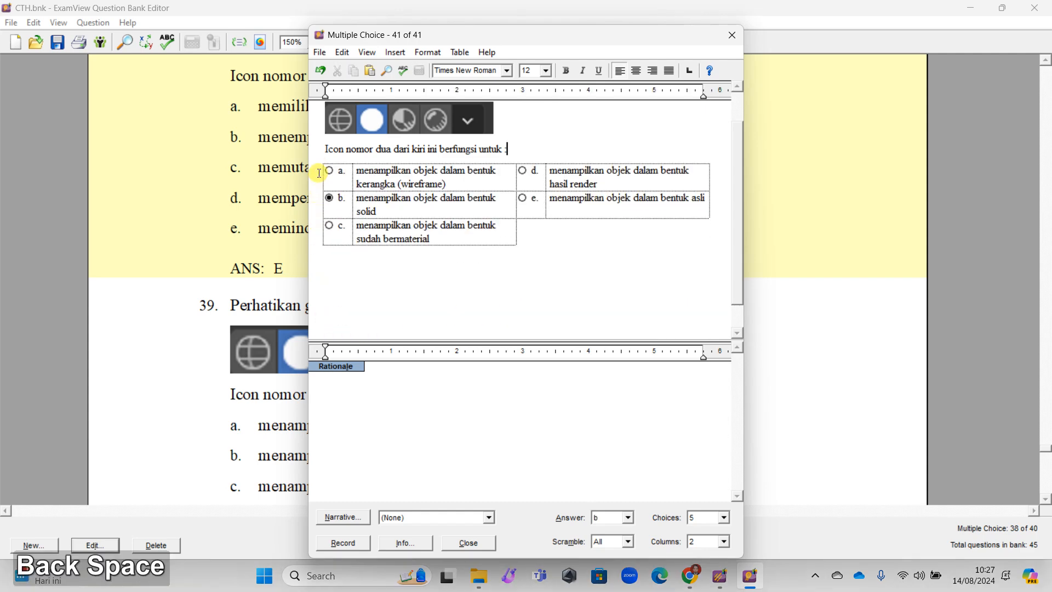
left_click(344, 544)
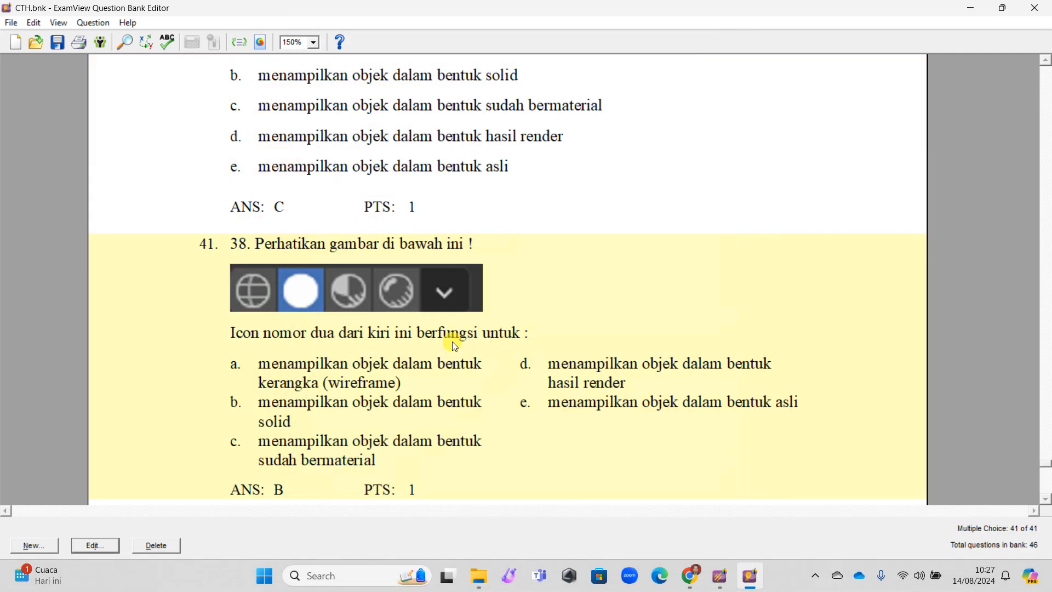
- Remove the leftover "38." numbering before "Perhatikan gambar di bawah ini !" in question 41 and record the change
double_click(353, 294)
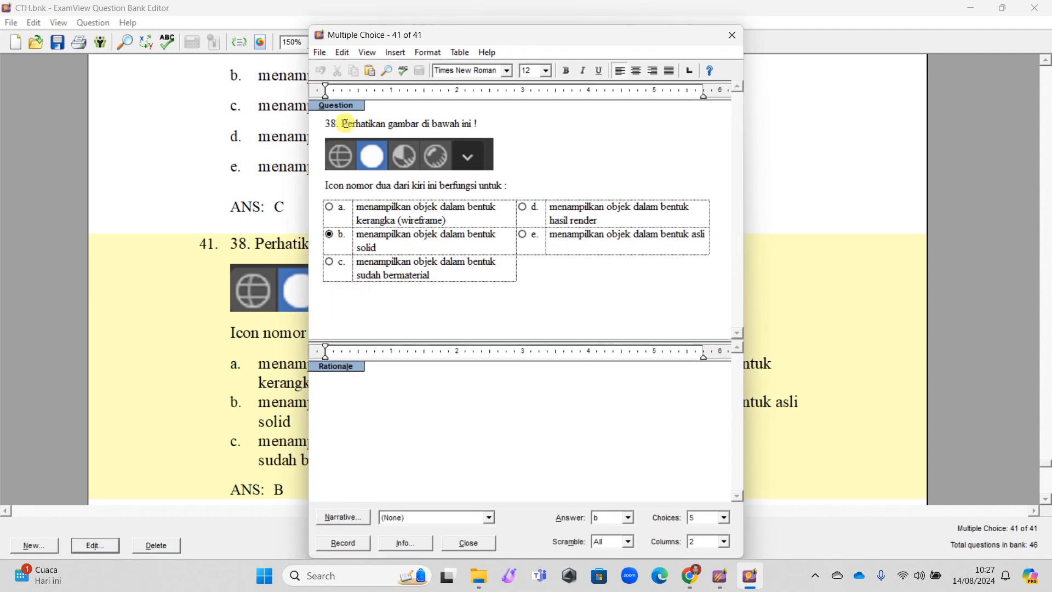
left_click_drag(343, 121, 319, 125)
key("BackSpace")
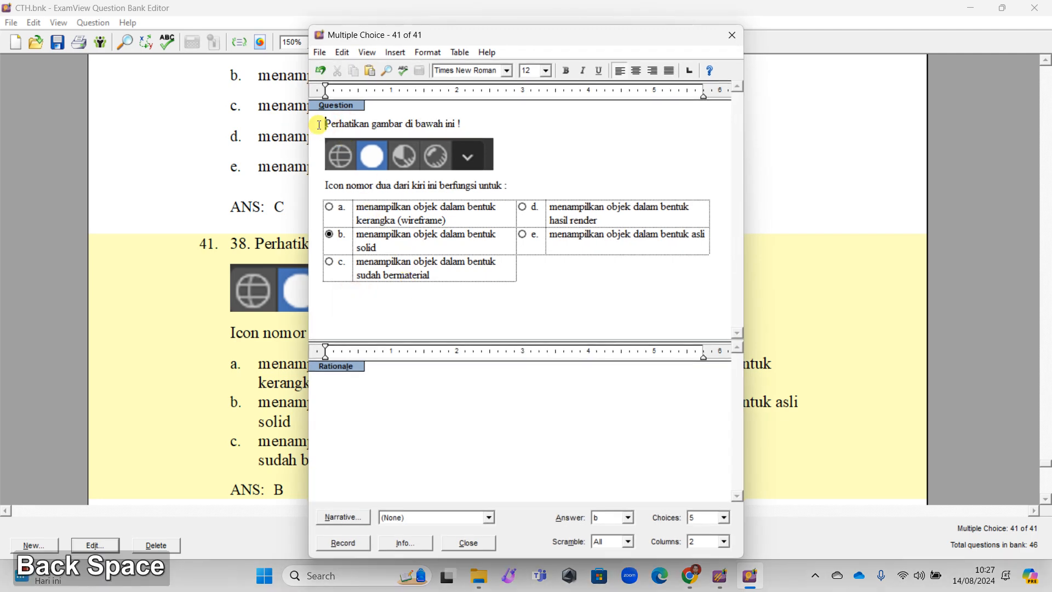
left_click(351, 540)
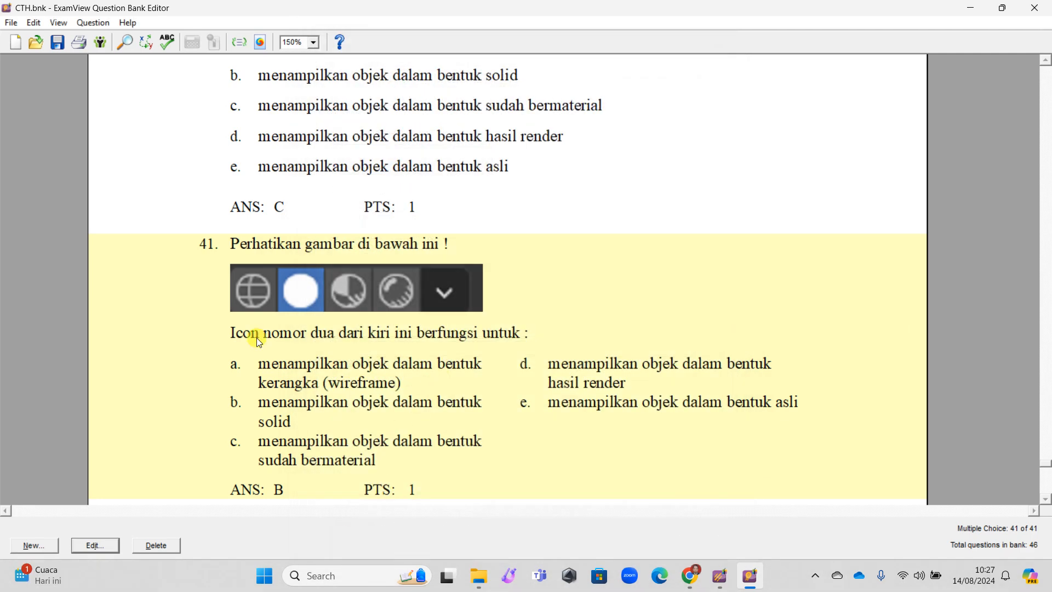
- Review multiple choice questions 39 to 41 and the essay questions through the end of the question bank
scroll(382, 334, "up", 5)
scroll(386, 329, "down", 4)
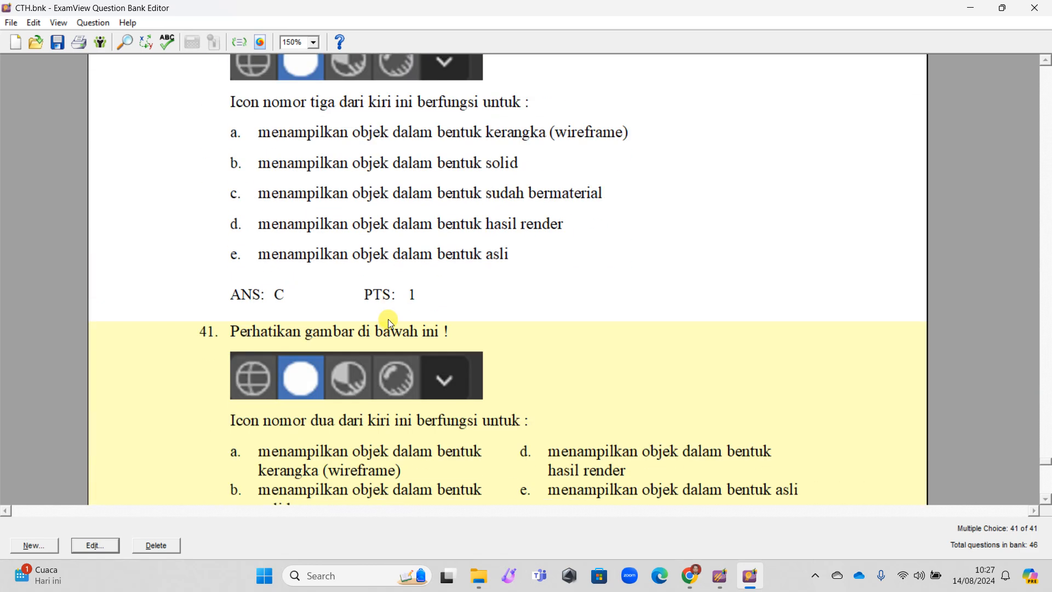
scroll(388, 319, "up", 3)
scroll(389, 322, "up", 10)
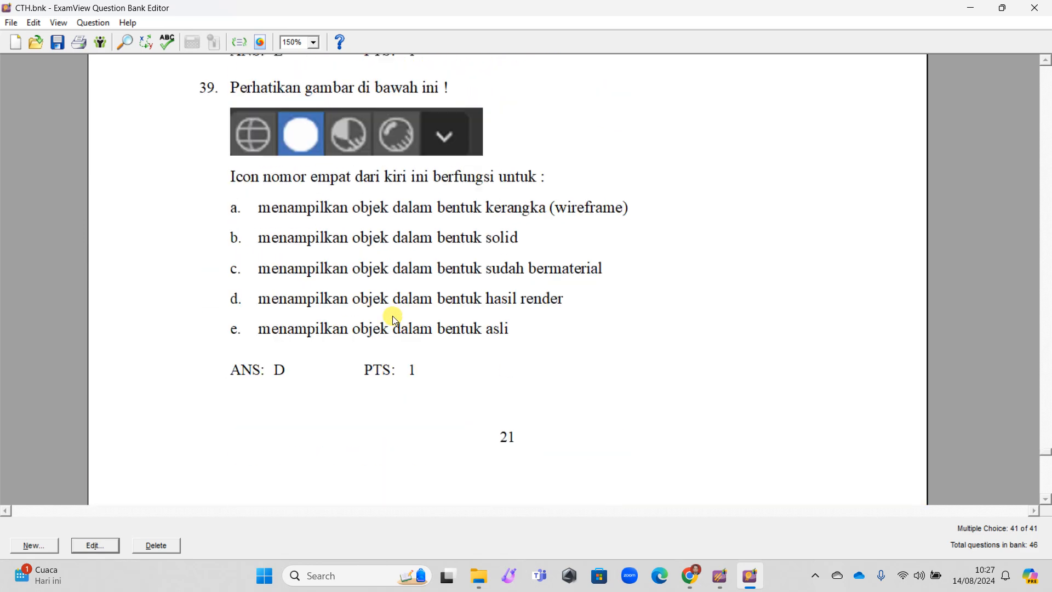
scroll(391, 311, "down", 15)
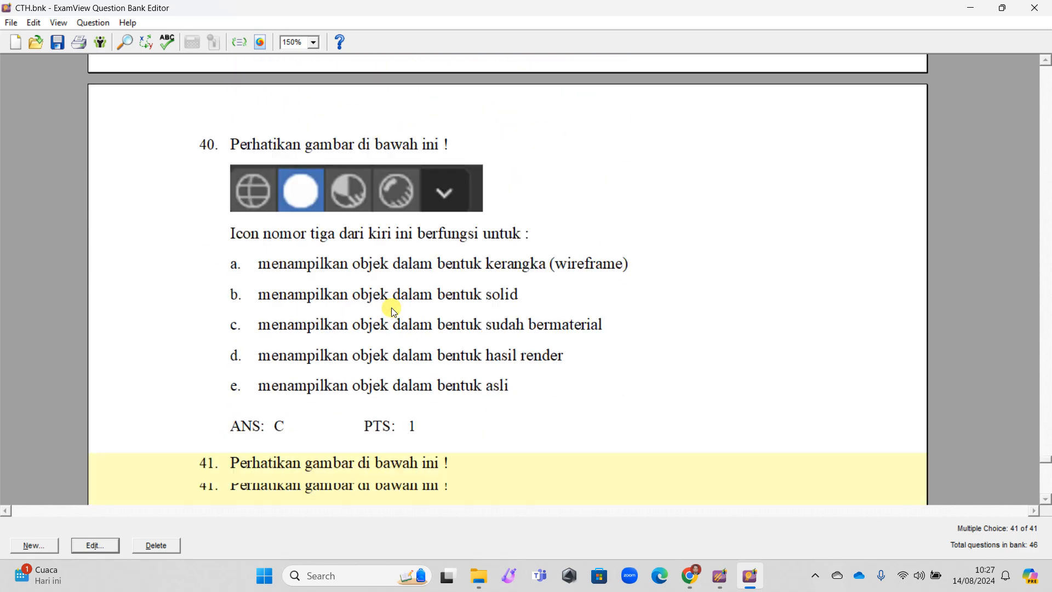
scroll(393, 311, "up", 1)
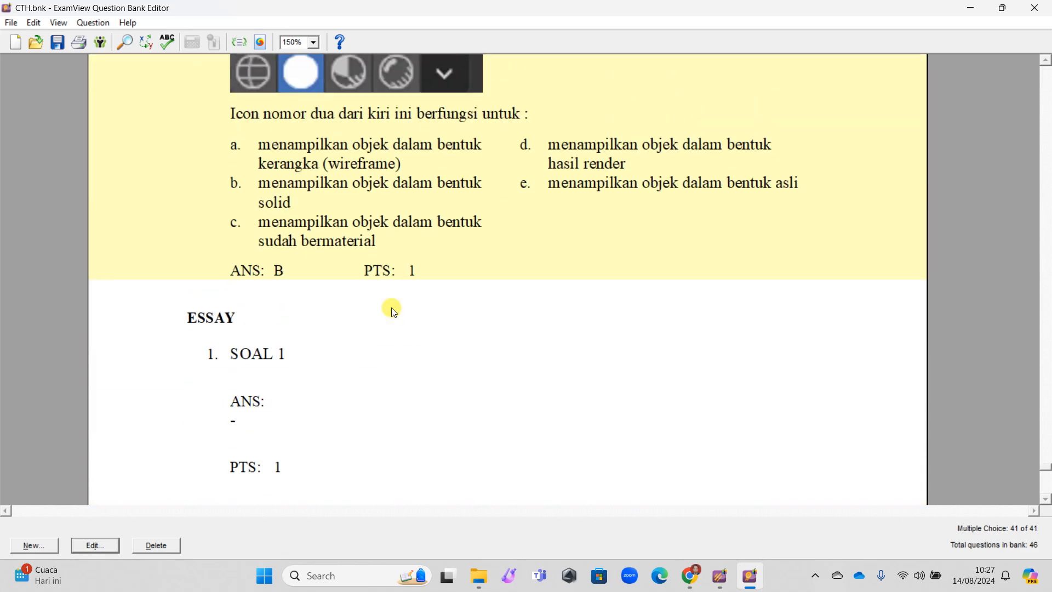
scroll(393, 311, "up", 3)
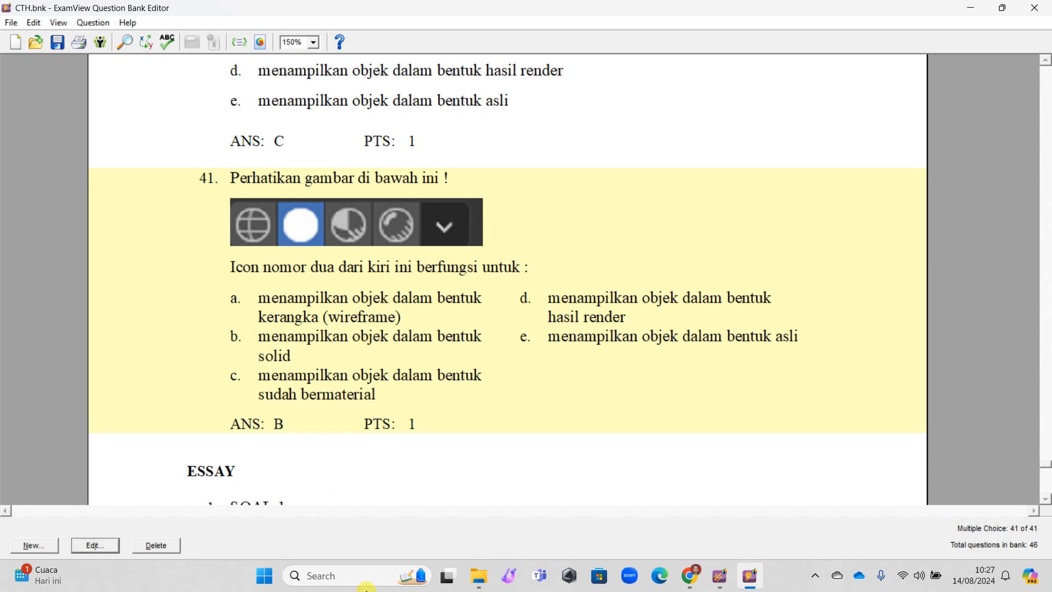
scroll(395, 421, "down", 1)
scroll(396, 419, "down", 4)
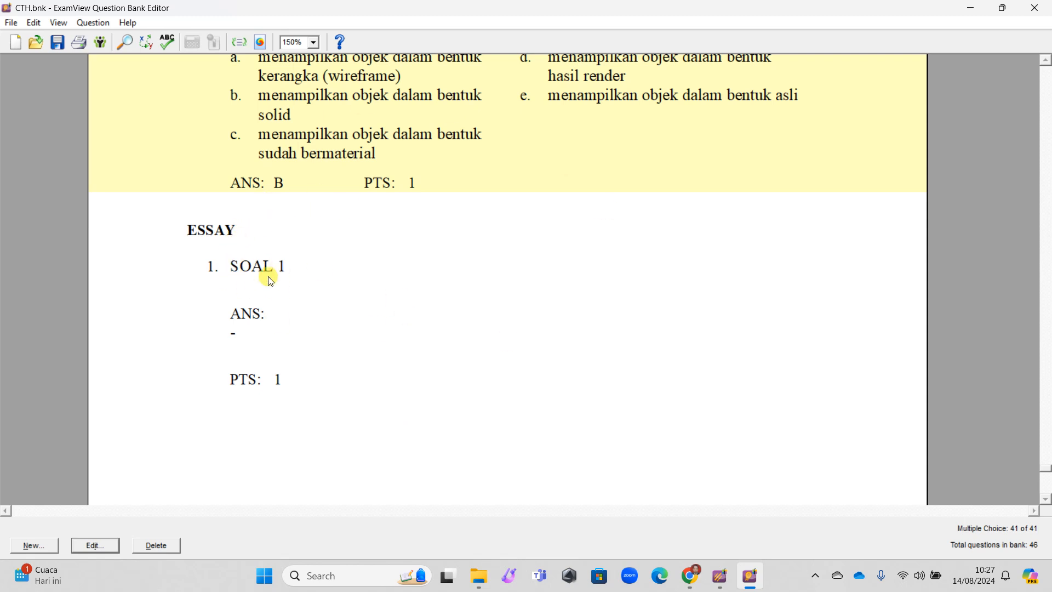
scroll(331, 331, "down", 3)
scroll(332, 329, "down", 6)
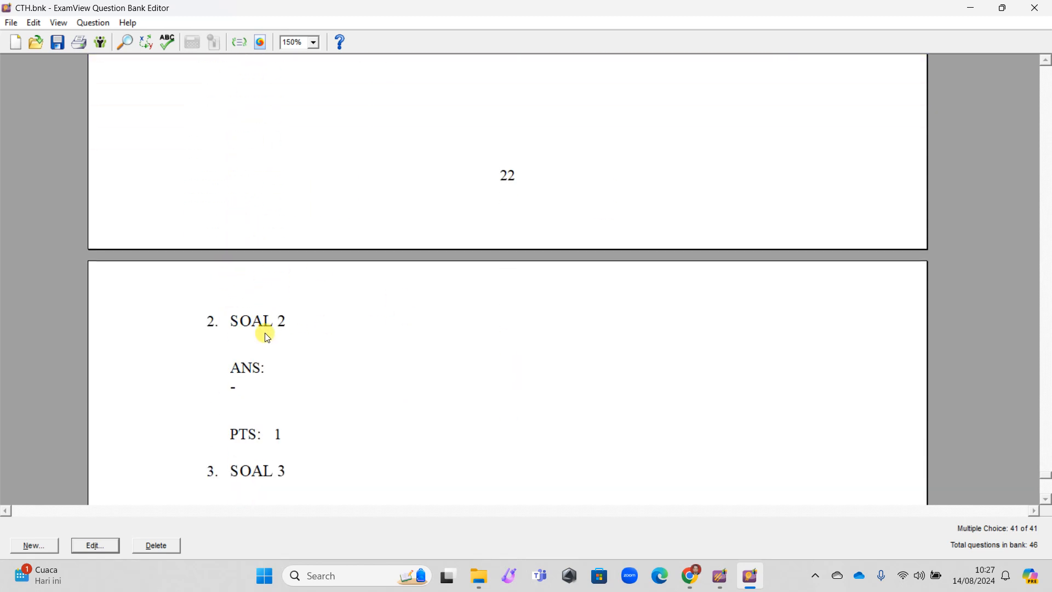
scroll(310, 413, "down", 3)
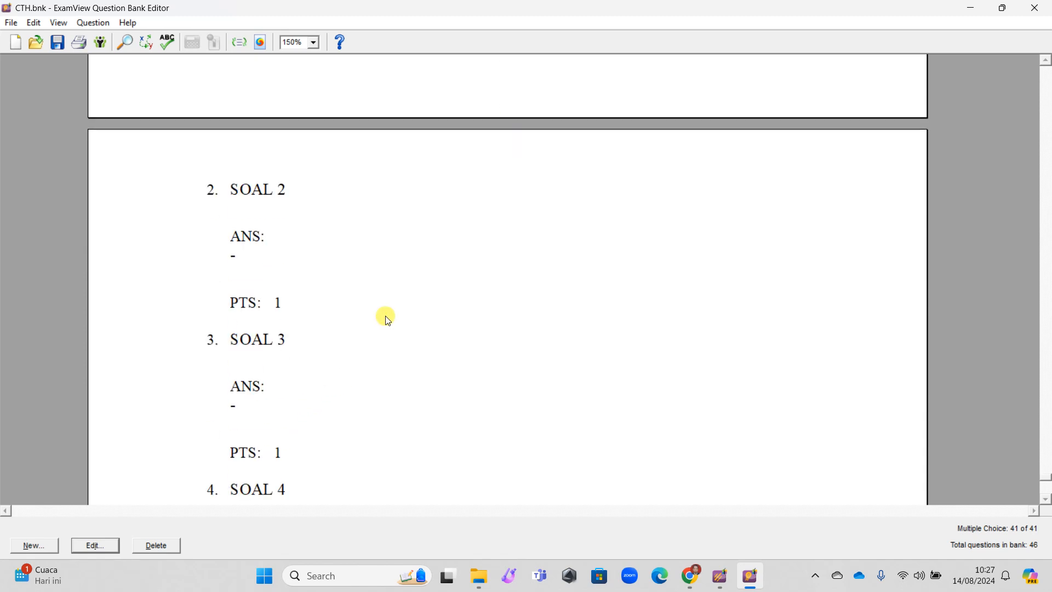
scroll(118, 313, "down", 11)
scroll(231, 436, "down", 5)
- Save the question bank and start its export in Blackboard 7.1-9.0 format with the file name CTH in the 2023-2024 folder
left_click(59, 45)
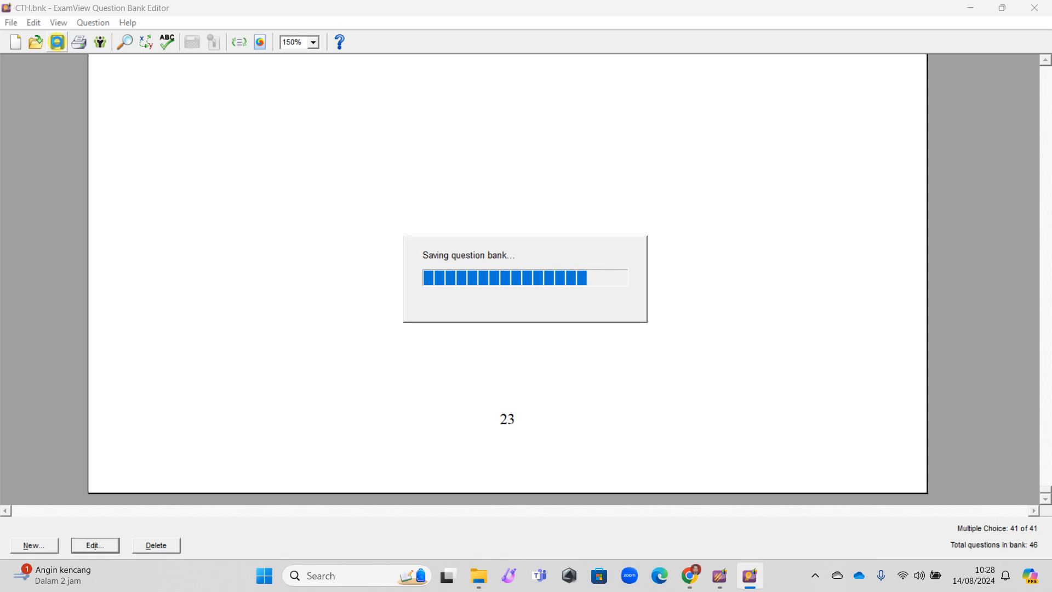
left_click(11, 22)
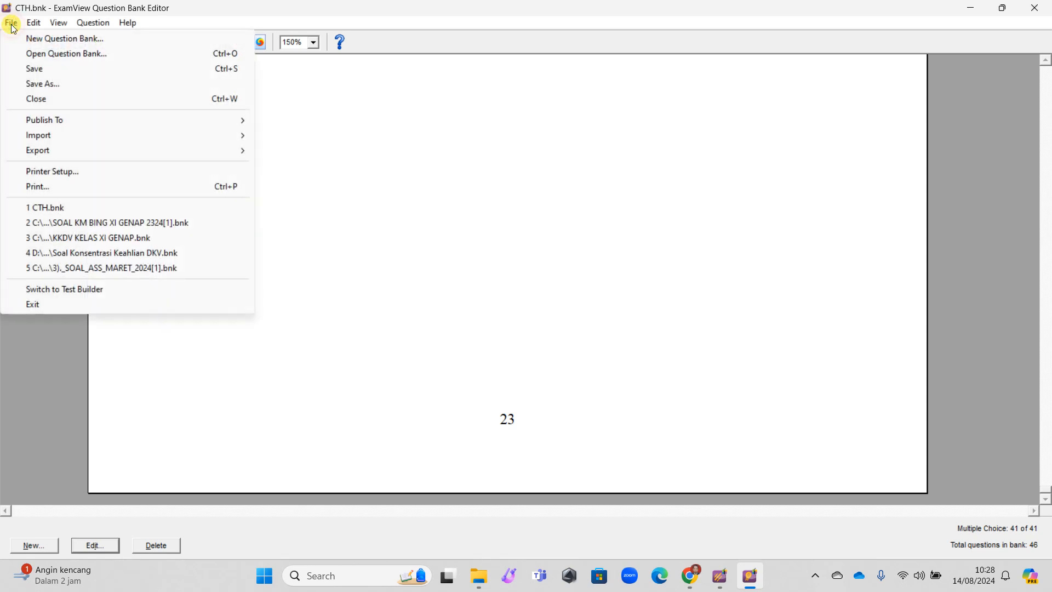
mouse_move(44, 149)
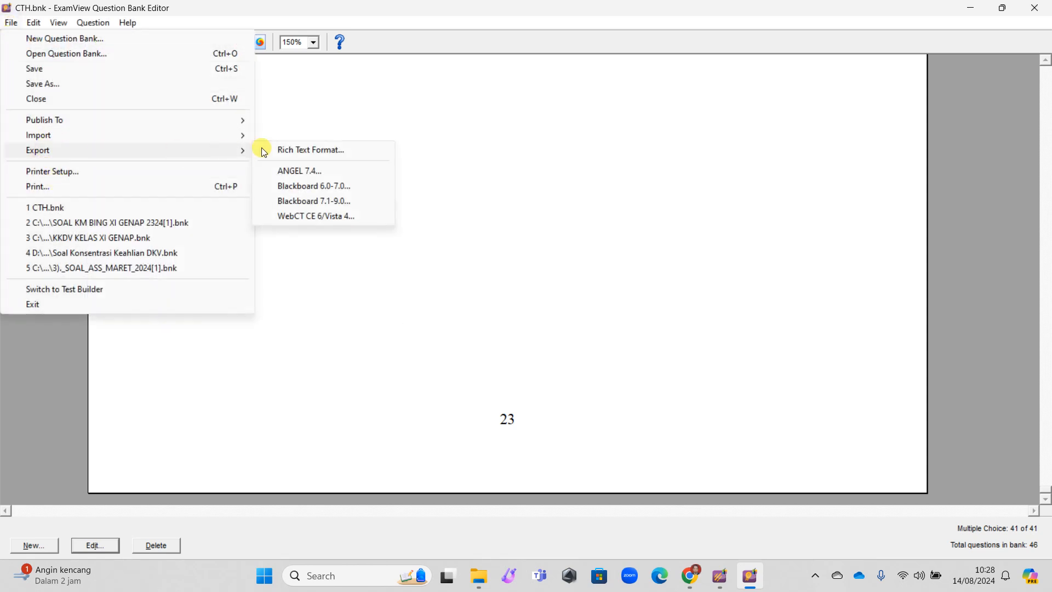
left_click(317, 207)
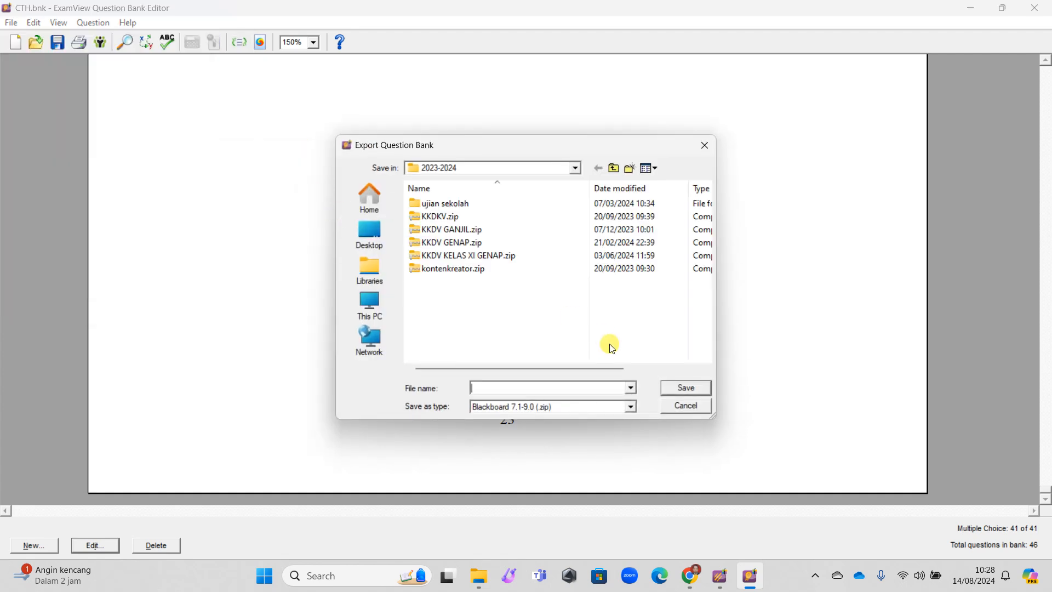
left_click(480, 167)
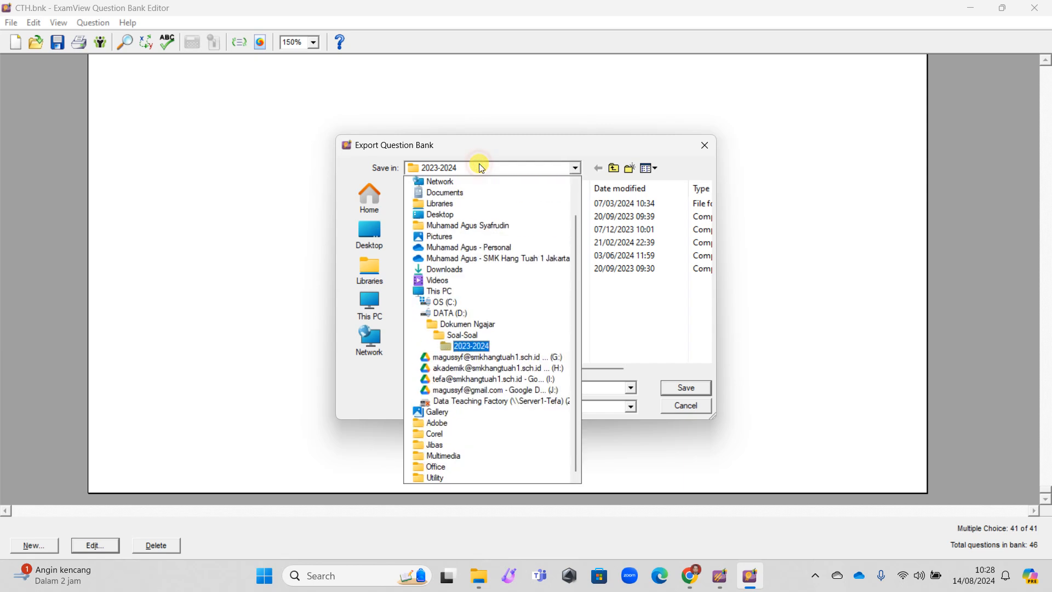
left_click(480, 167)
left_click(518, 387)
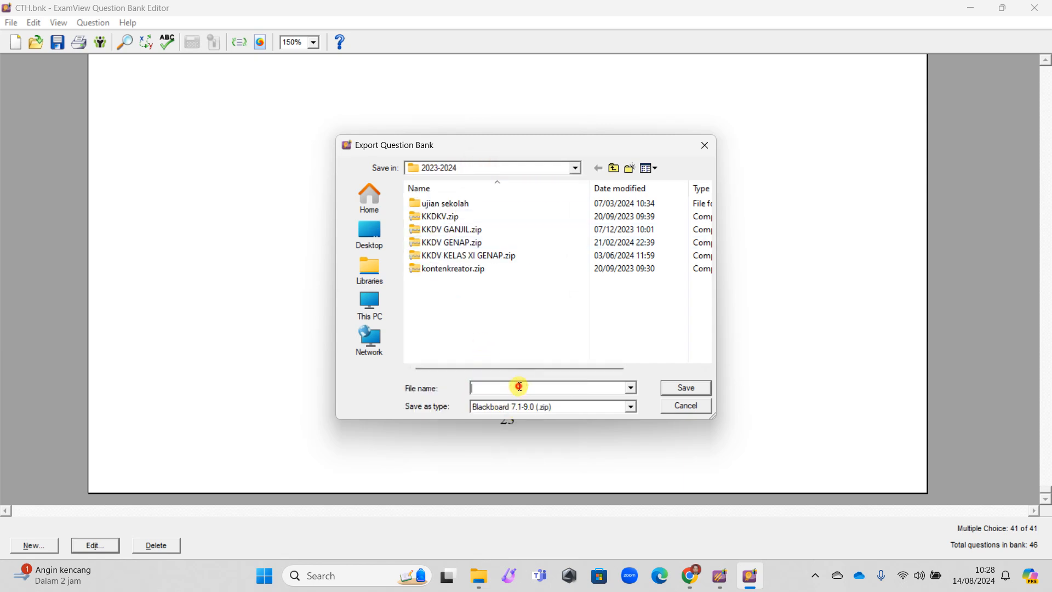
type("CTH")
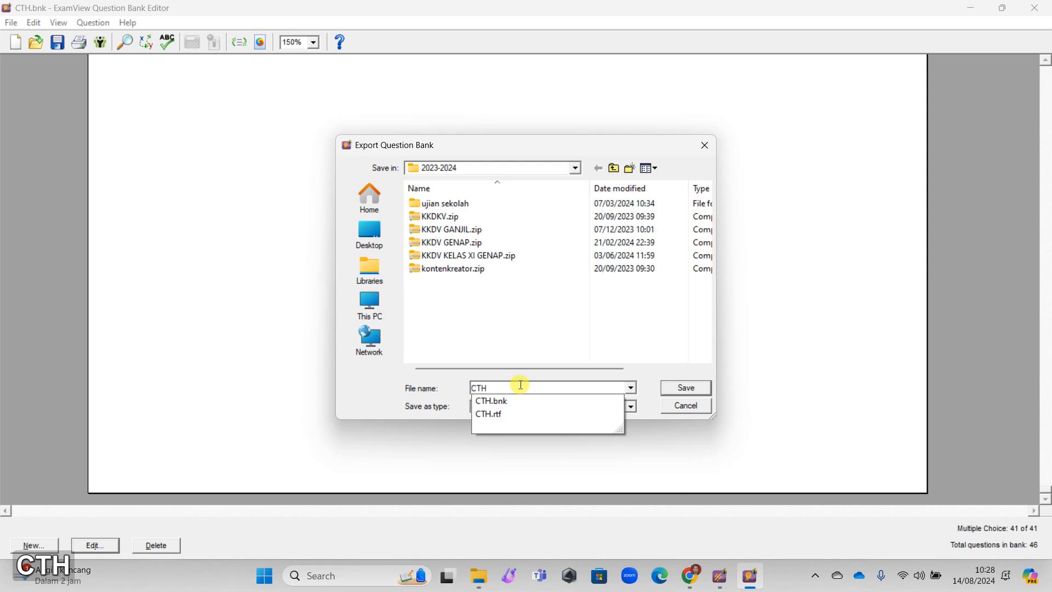
left_click(682, 388)
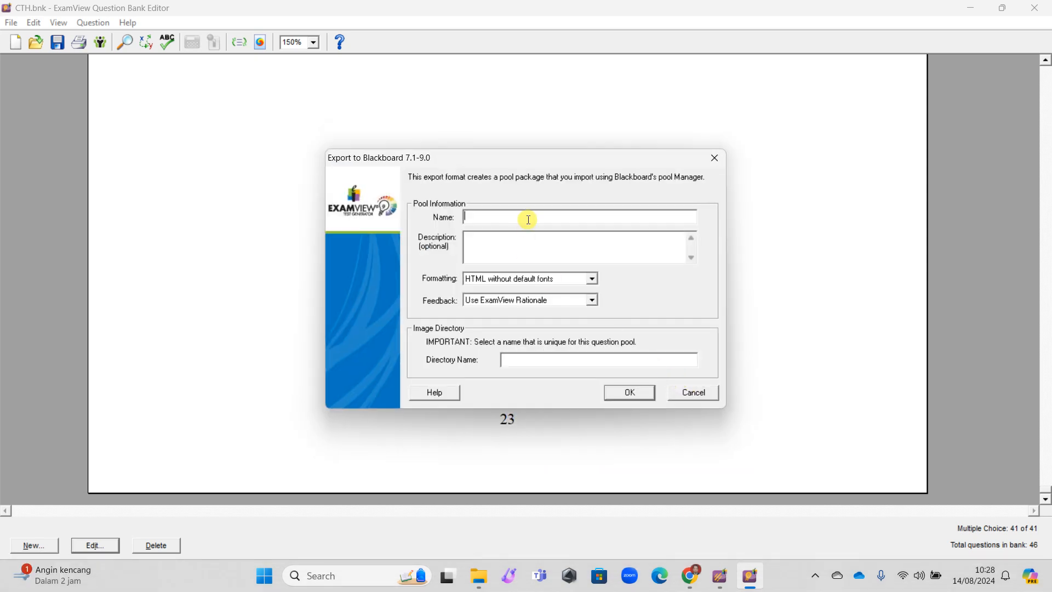
- Set both the Blackboard pool name and the image directory name to CTH and run the export
type("CTH")
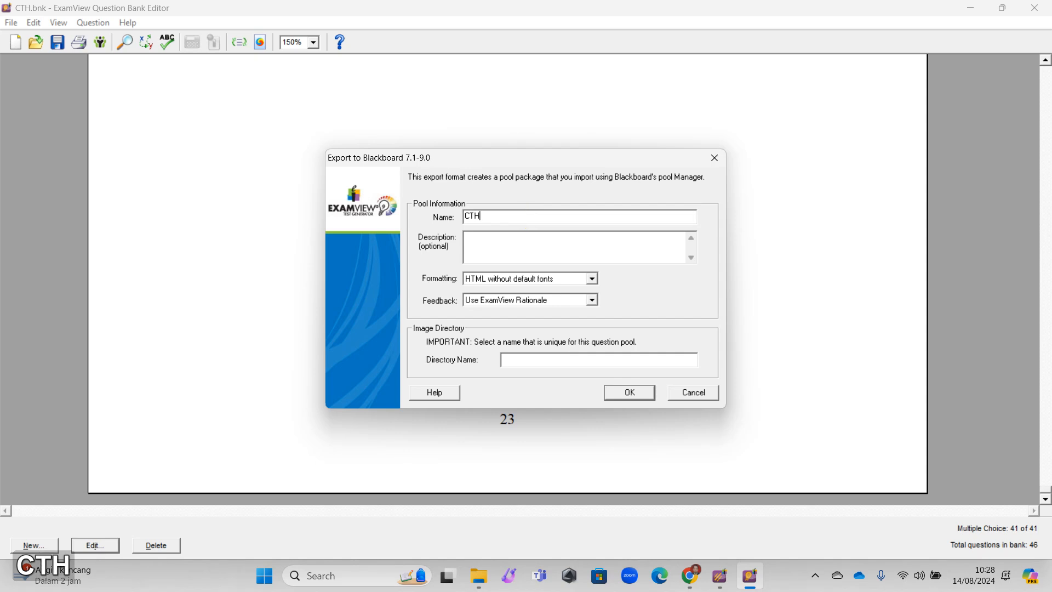
type("CTH")
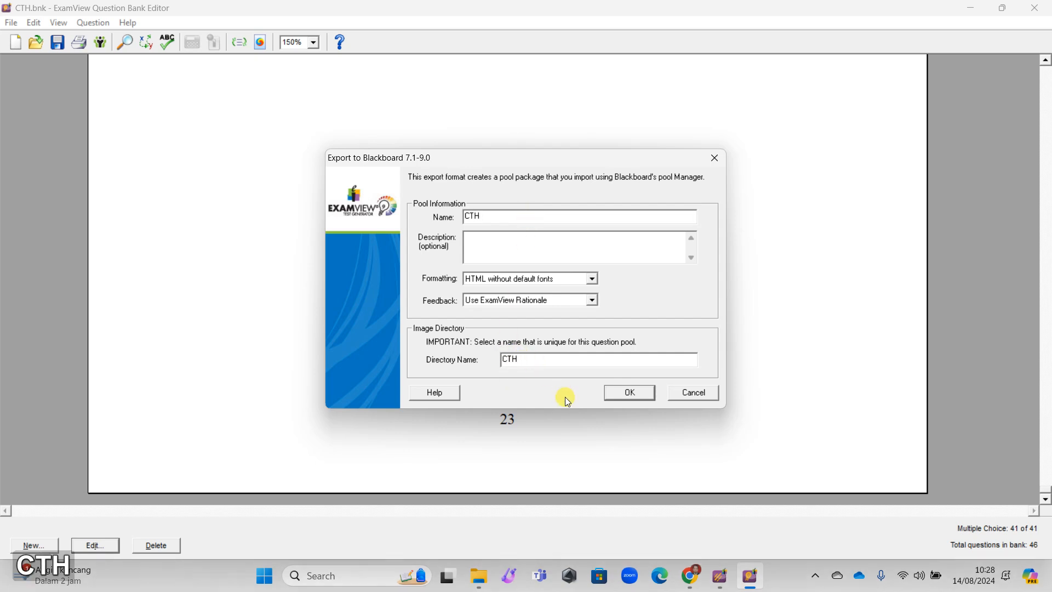
left_click(635, 392)
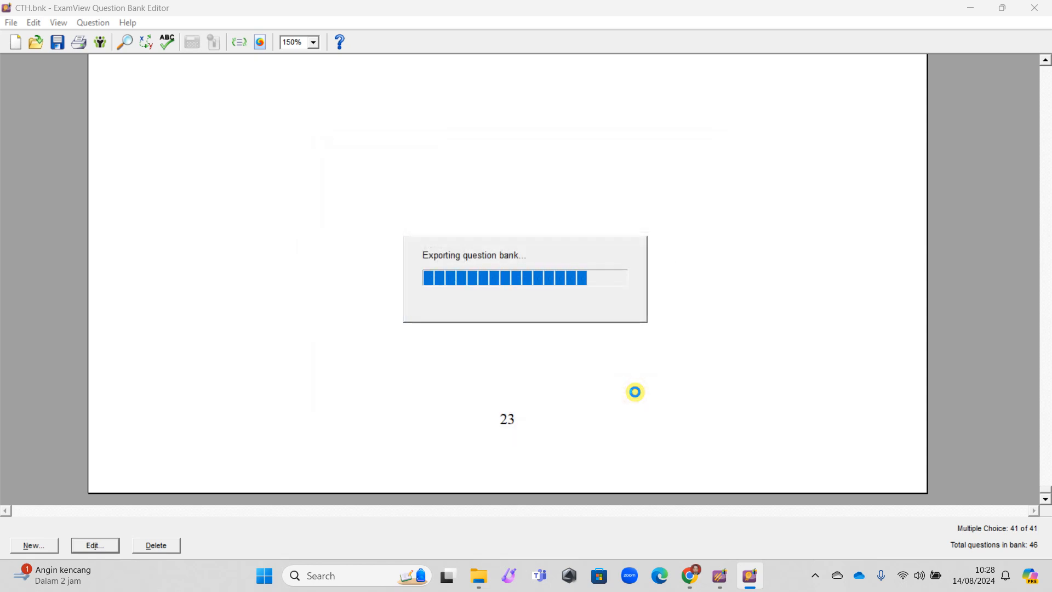
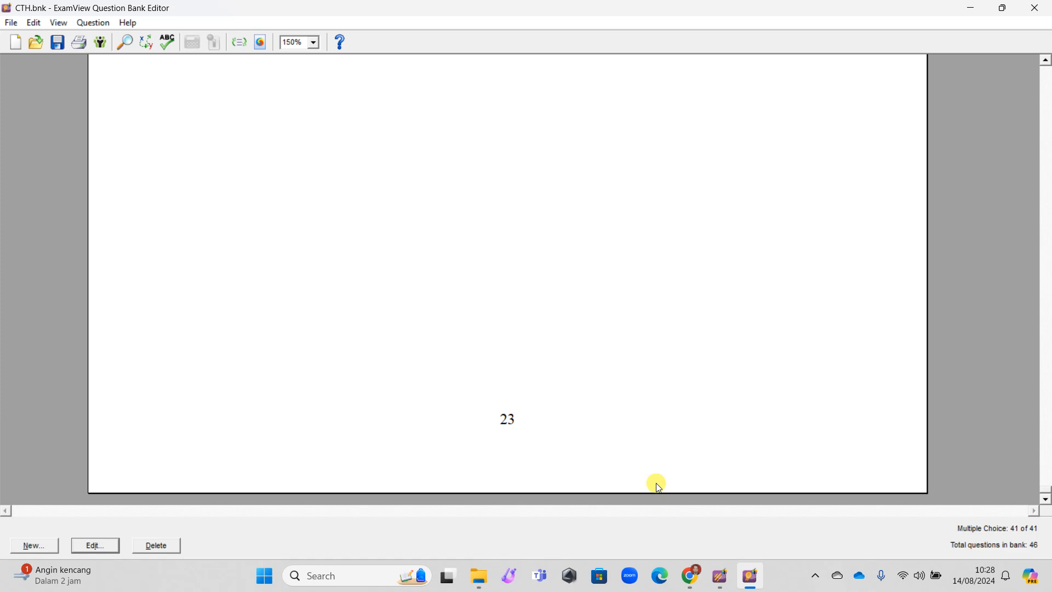
- Switch to the LMS course page in Chrome and turn on edit mode for the course
left_click(697, 588)
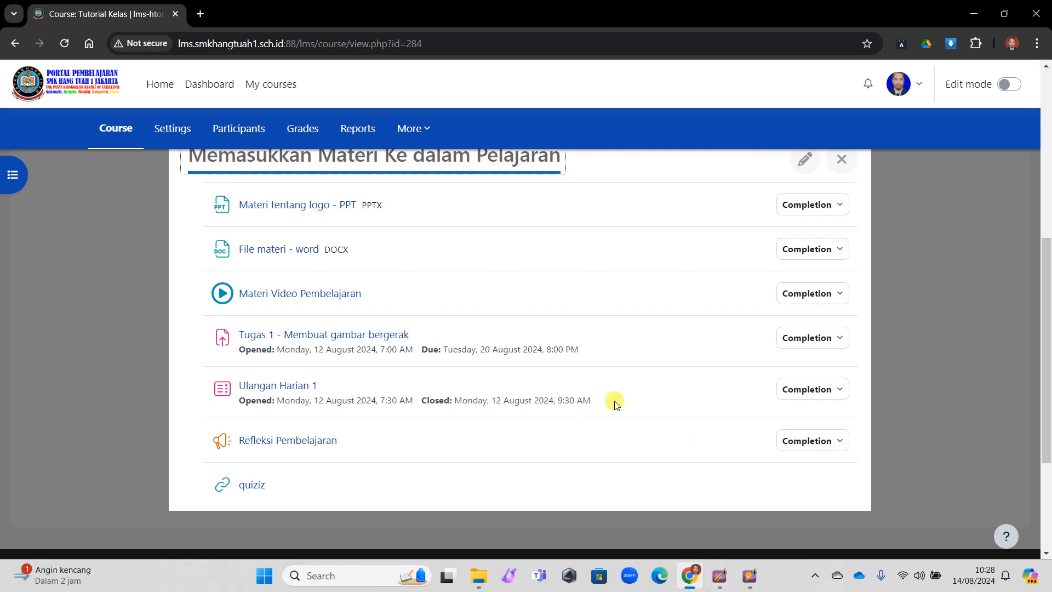
left_click(1007, 86)
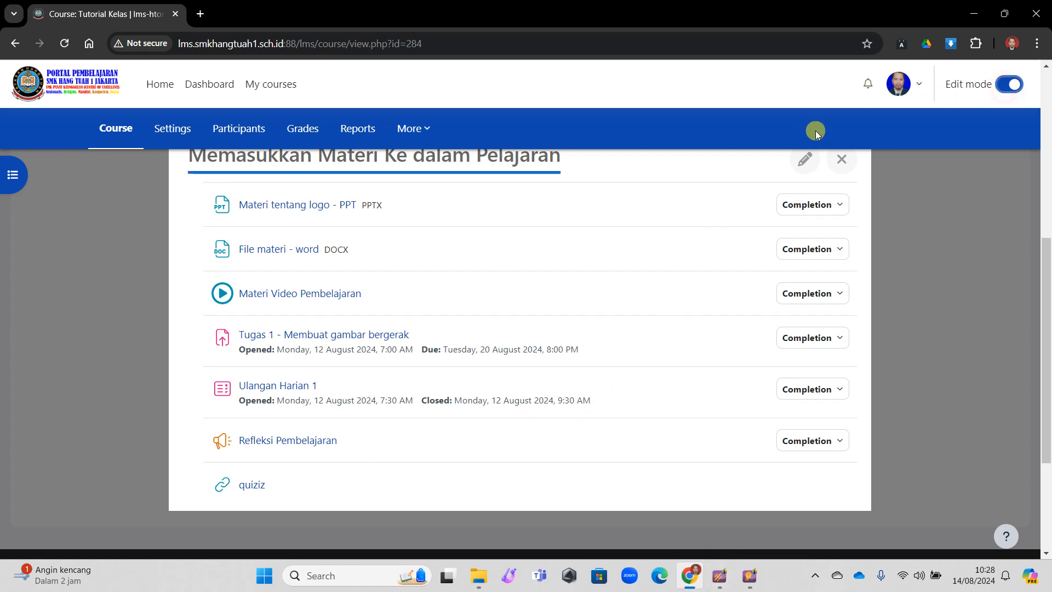
- Close the open course section and start a new Quiz activity at the end of Memasukkan Materi Ke dalam Pelajaran
scroll(497, 329, "down", 4)
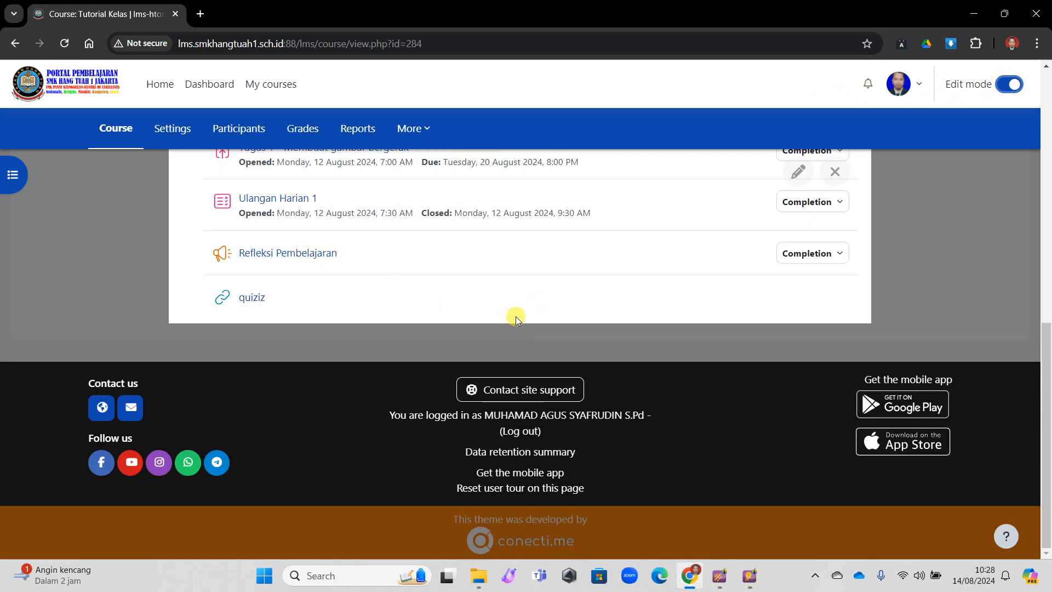
scroll(515, 316, "up", 6)
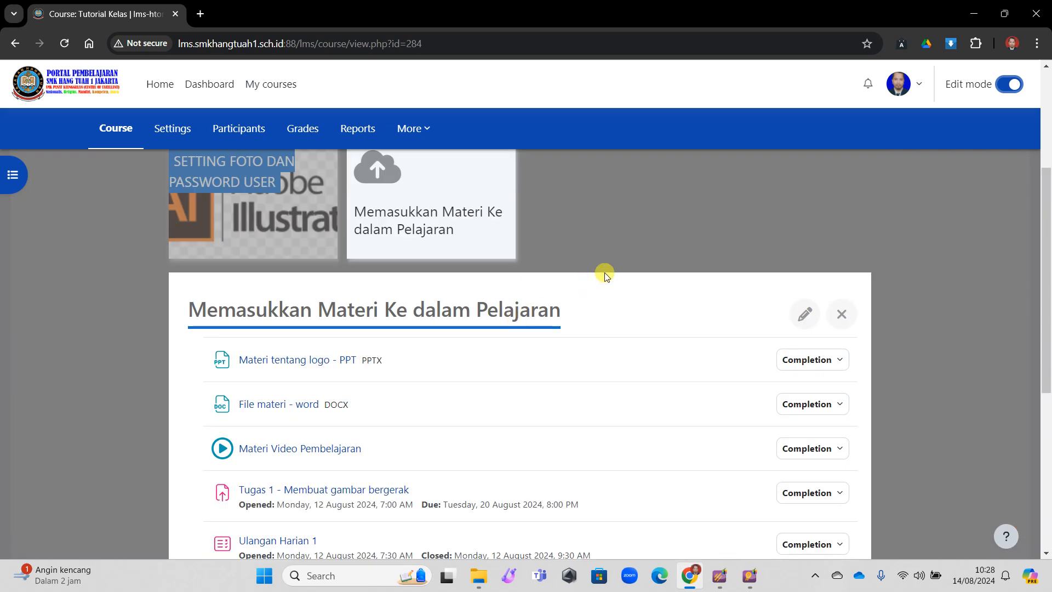
left_click(723, 220)
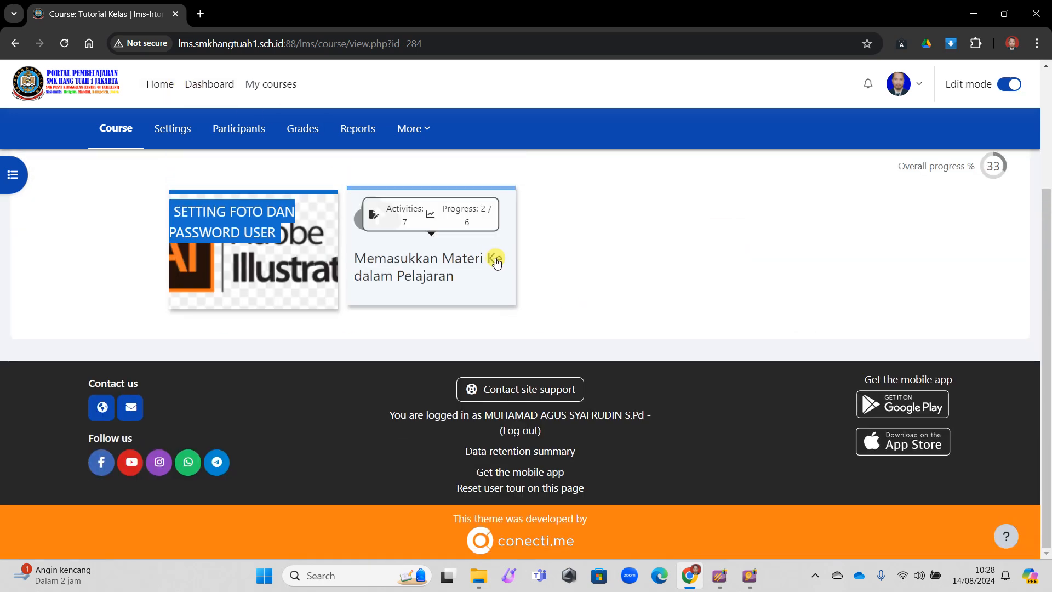
left_click(425, 237)
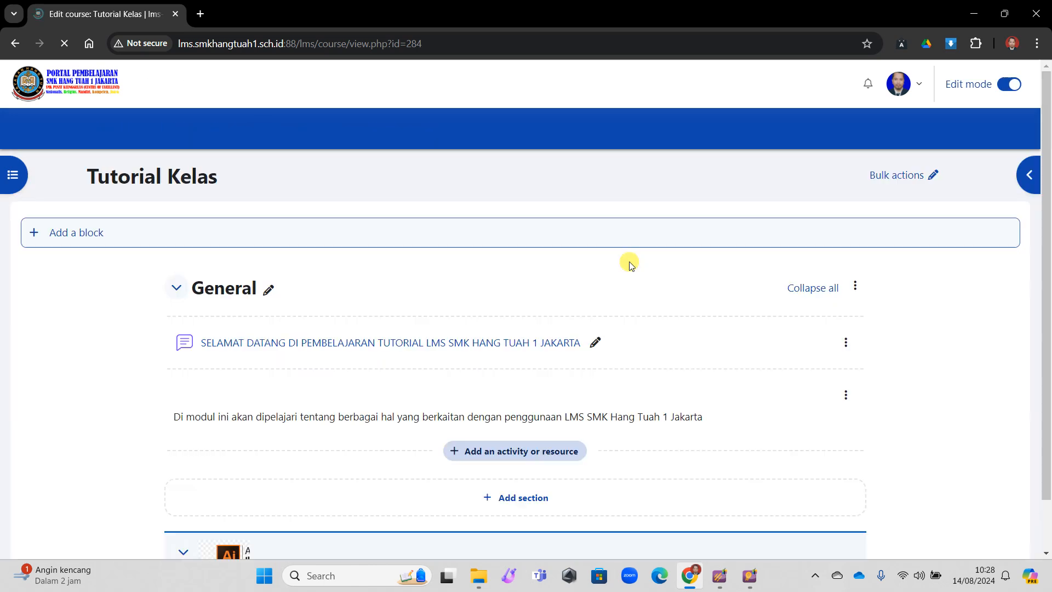
scroll(629, 262, "down", 15)
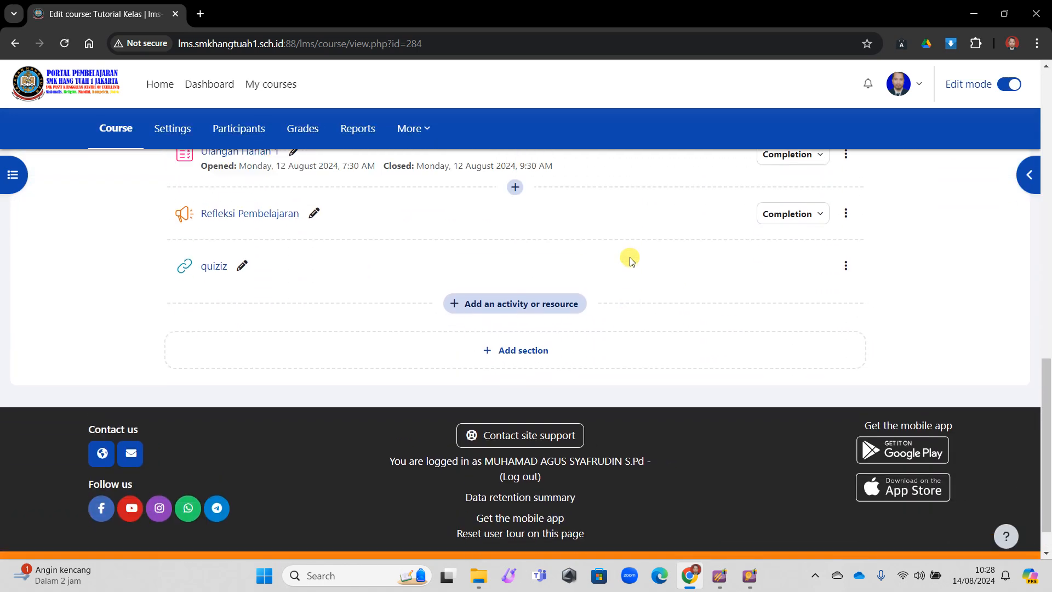
scroll(521, 312, "up", 2)
left_click(502, 395)
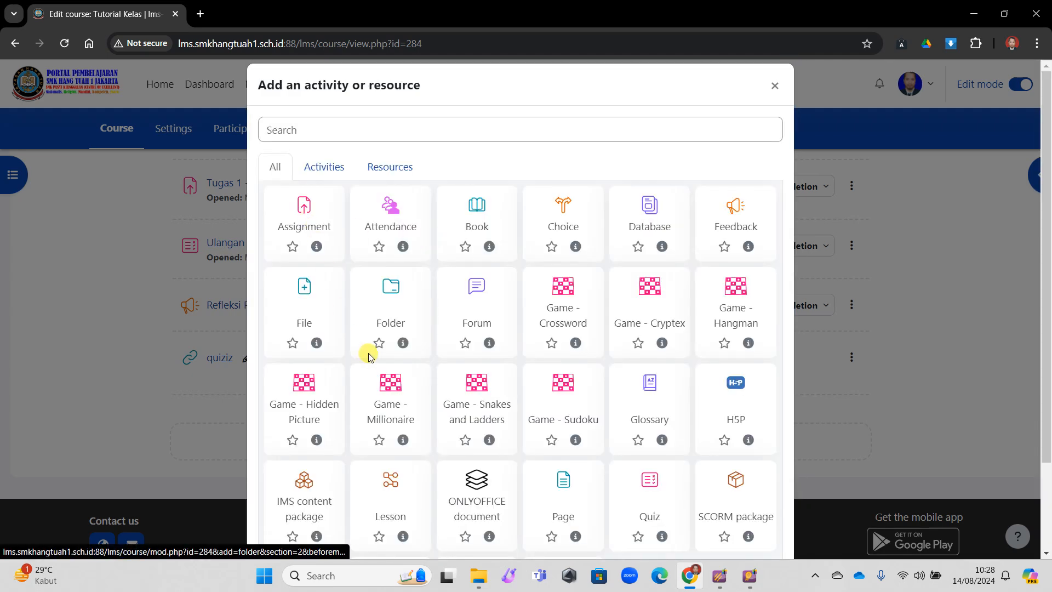
scroll(368, 353, "down", 2)
left_click(650, 371)
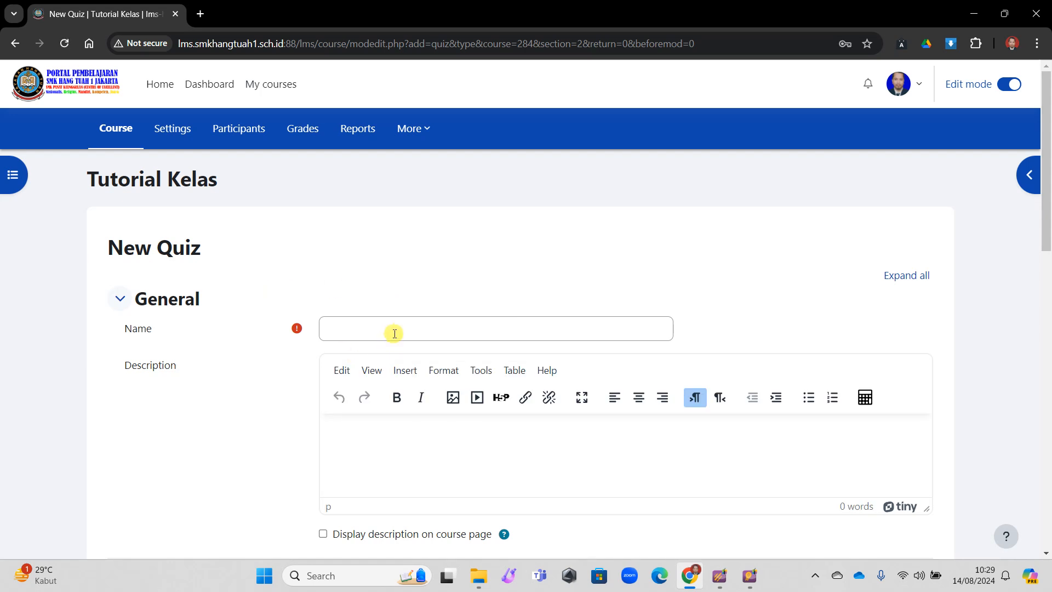
- Name the quiz CONTOH SOAL and enable both its opening and closing dates
left_click(403, 327)
type("CONTOH SOAL")
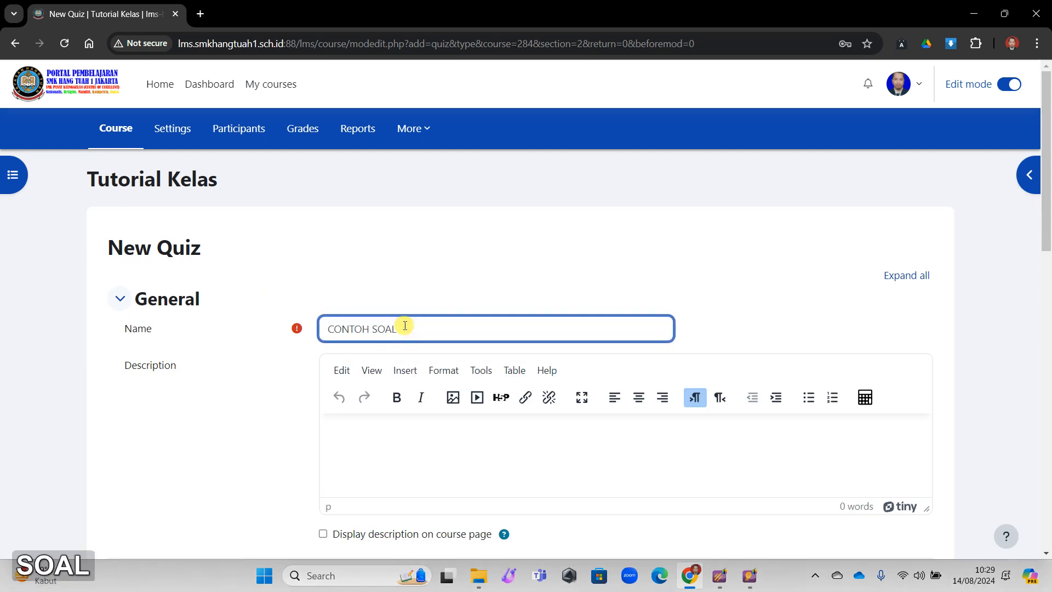
scroll(408, 296, "down", 6)
left_click(121, 234)
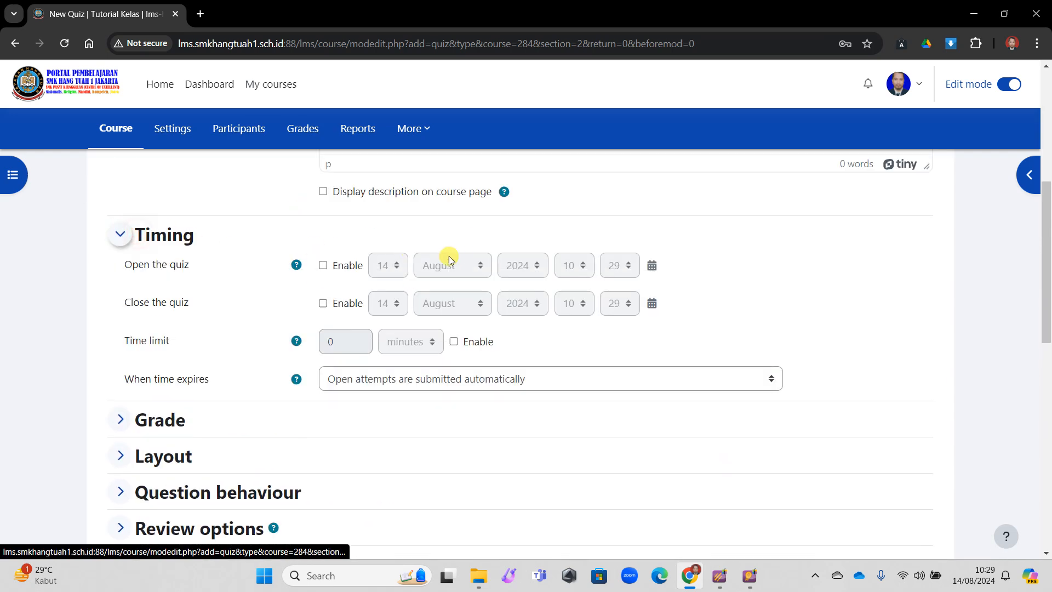
left_click(340, 265)
left_click(344, 305)
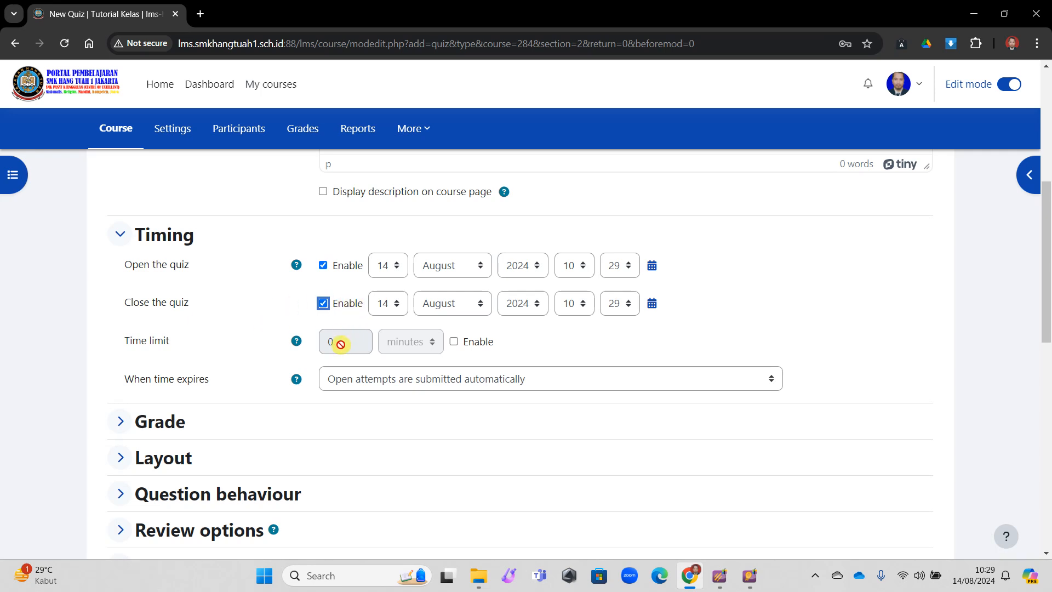
- Set the quiz's closing time to 12:00 and enable a time limit of 45 minutes
left_click(577, 311)
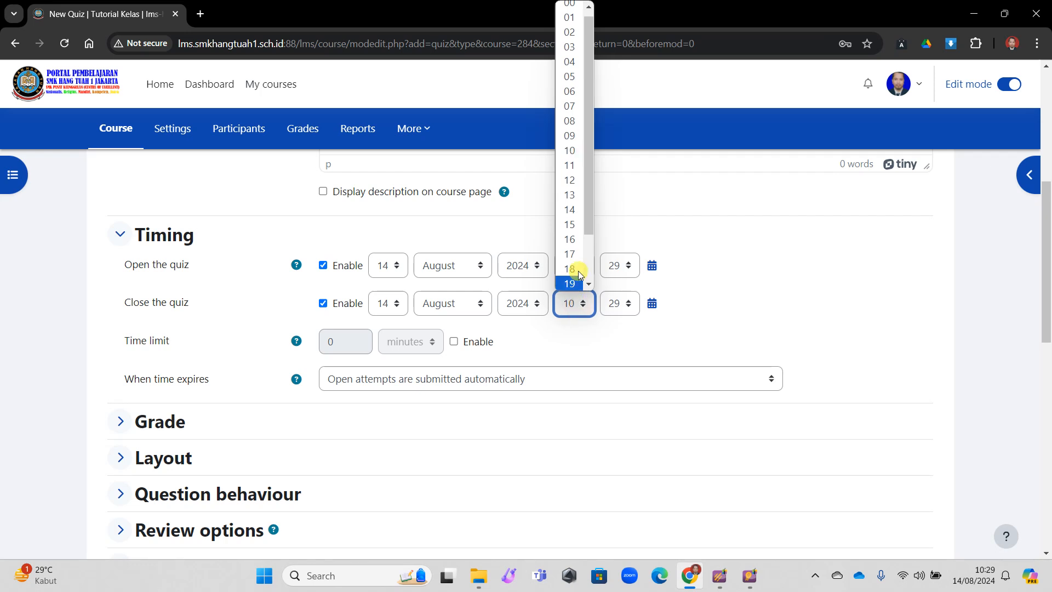
left_click(577, 175)
left_click(619, 305)
scroll(614, 33, "up", 4)
left_click(614, 10)
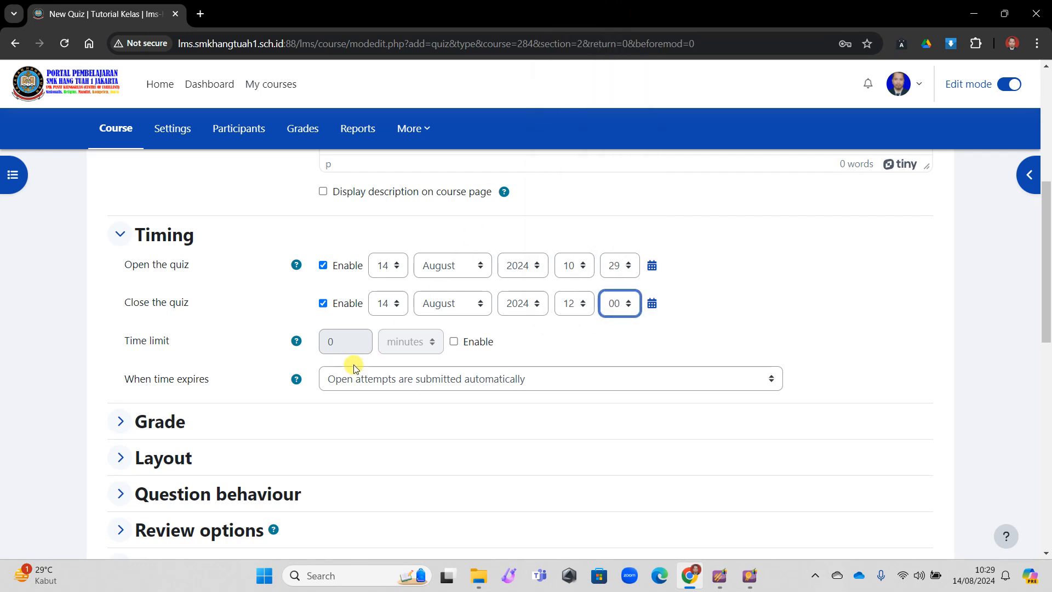
left_click(454, 342)
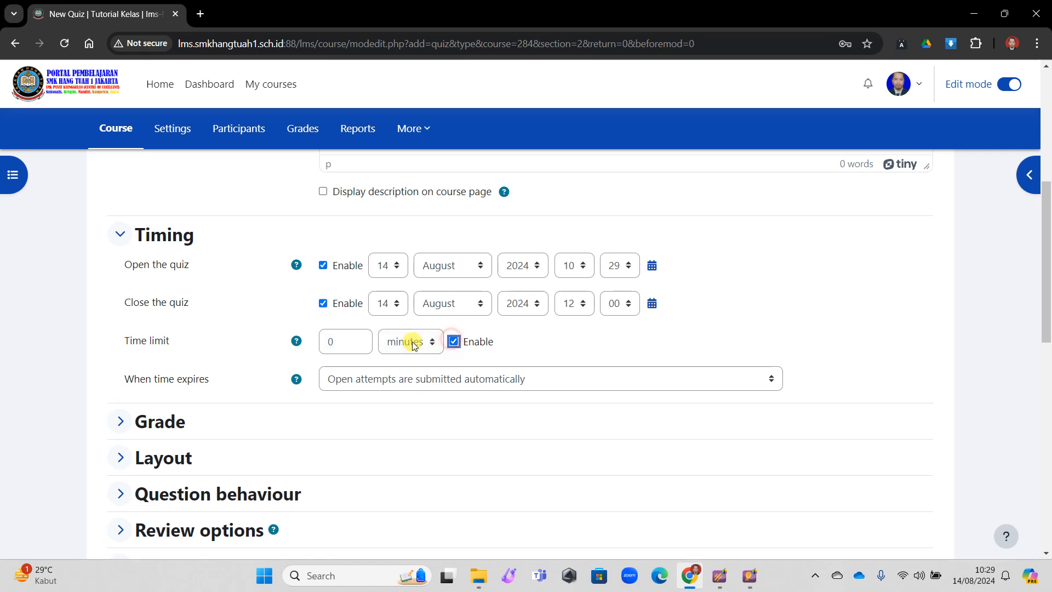
left_click_drag(339, 342, 320, 344)
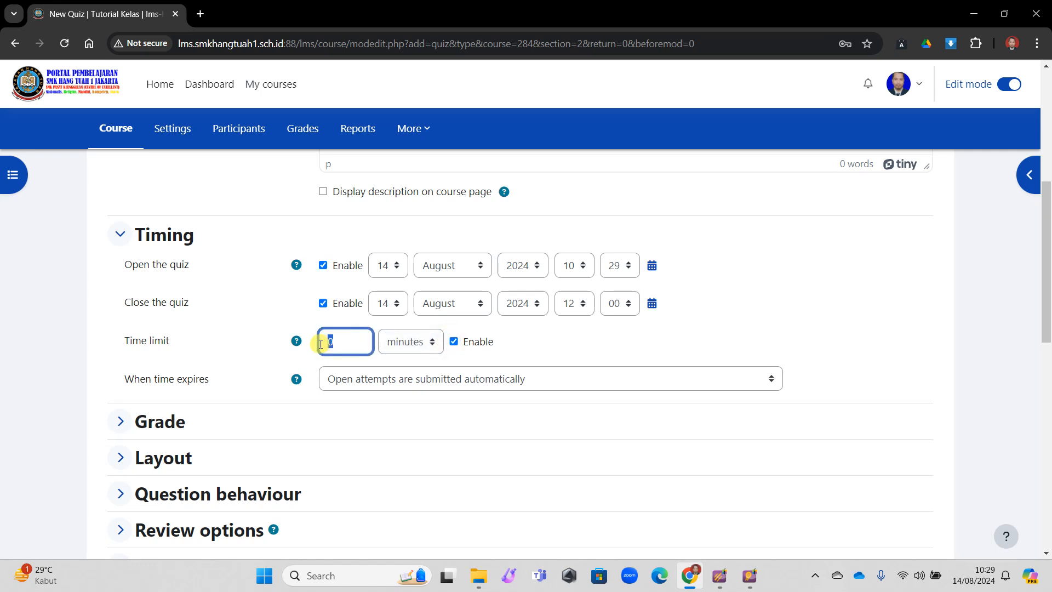
type("45")
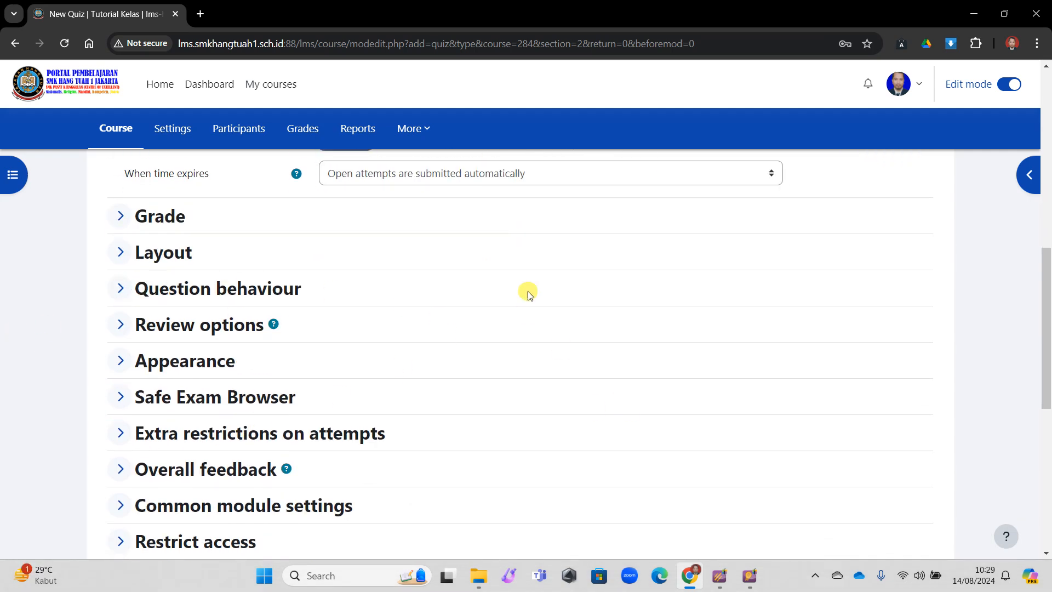
- Disable review of the attempt, maximum marks and overall feedback immediately after the attempt, while the quiz is still open and after it closes
left_click(148, 326)
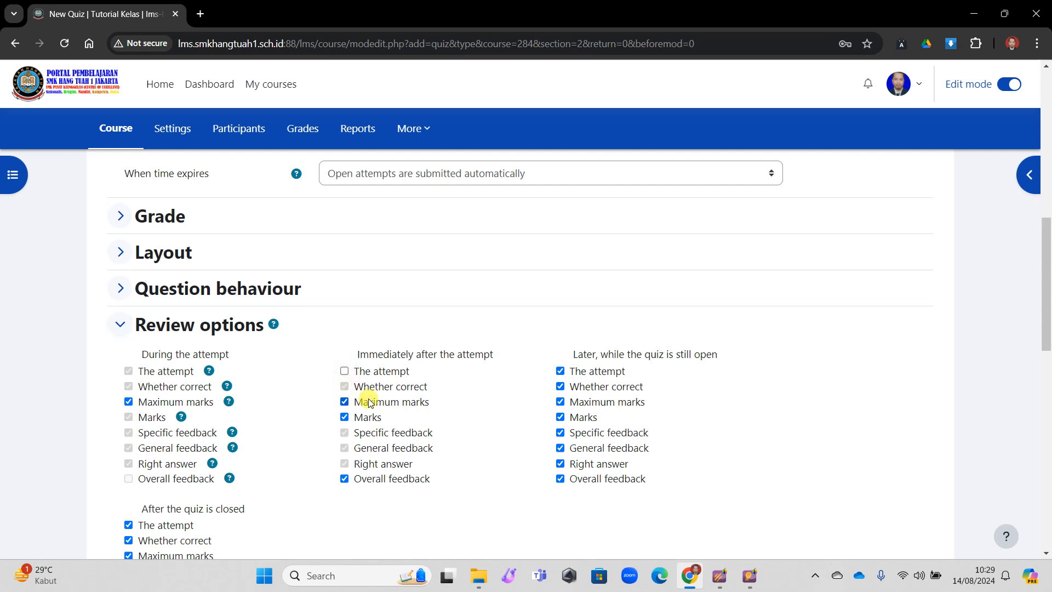
left_click(565, 372)
left_click(345, 402)
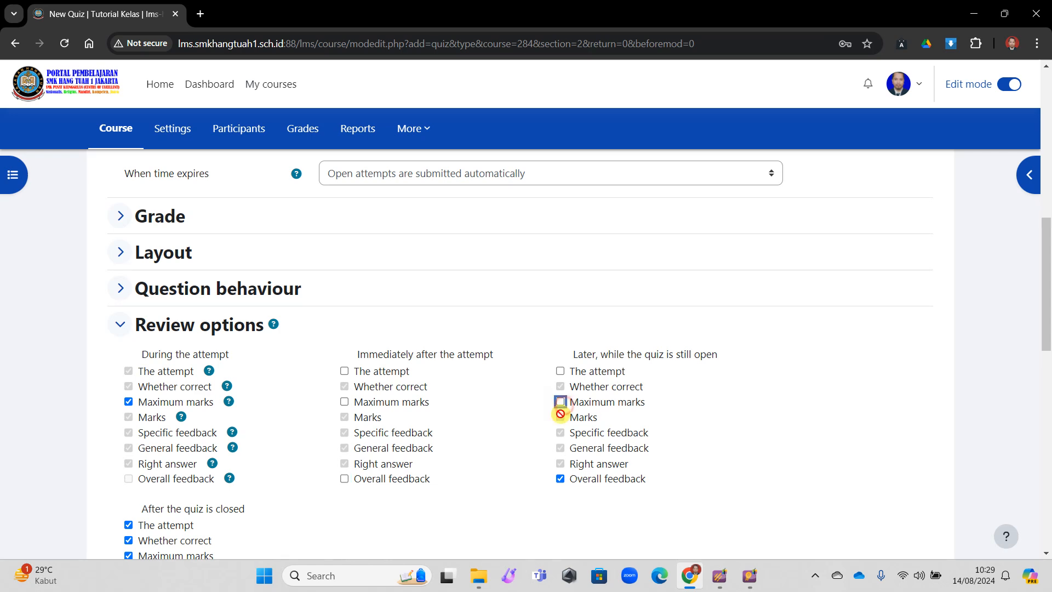
scroll(184, 478, "down", 3)
left_click(128, 319)
left_click(129, 351)
left_click(134, 434)
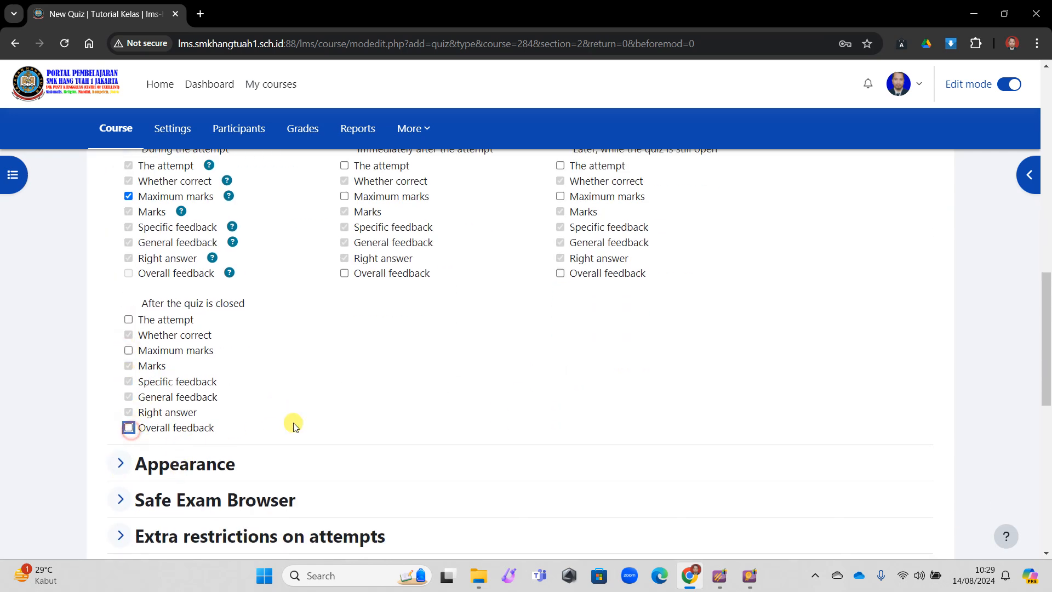
- Set the quiz's completion condition to receiving any grade, and save and display the quiz
scroll(403, 400, "down", 5)
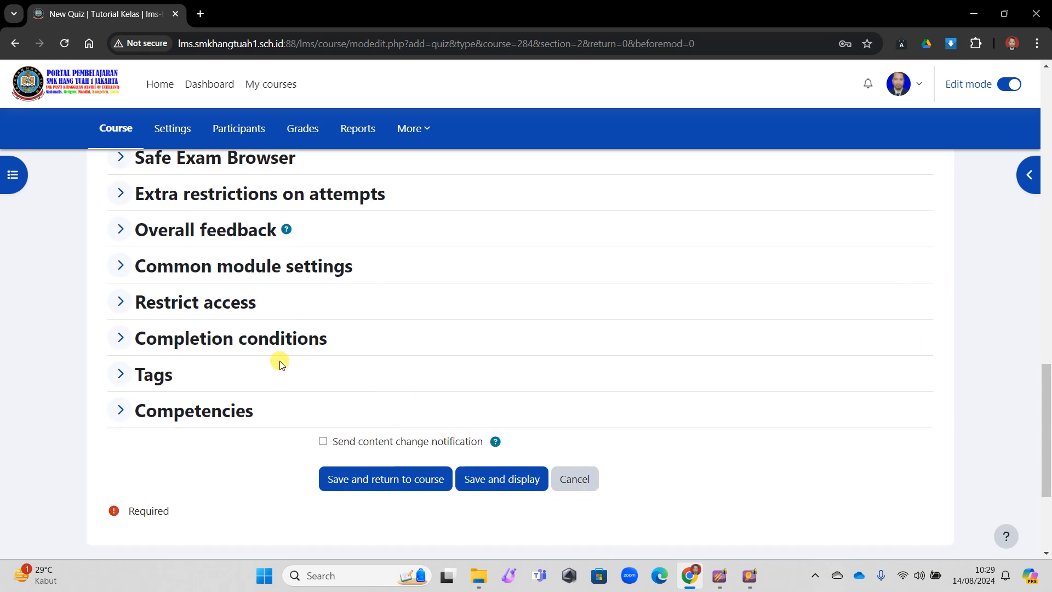
left_click(225, 338)
left_click(322, 416)
scroll(391, 337, "down", 5)
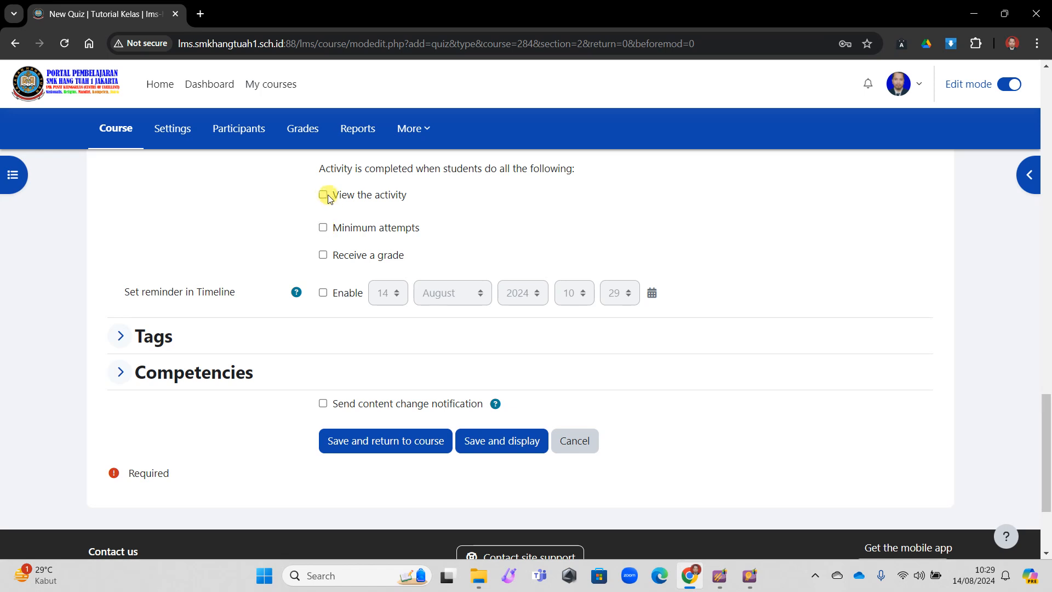
left_click(329, 255)
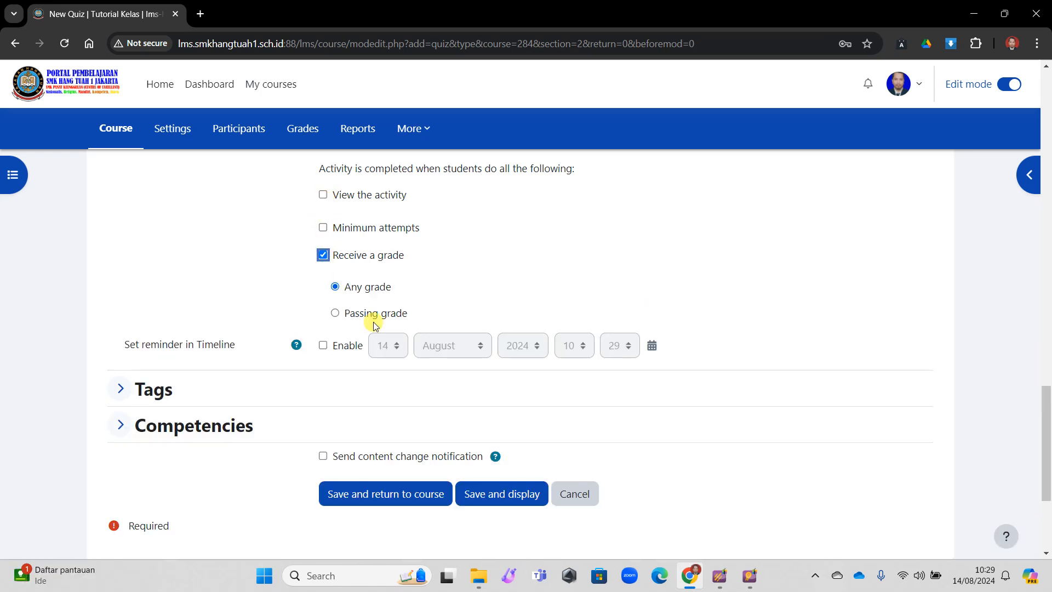
left_click(490, 501)
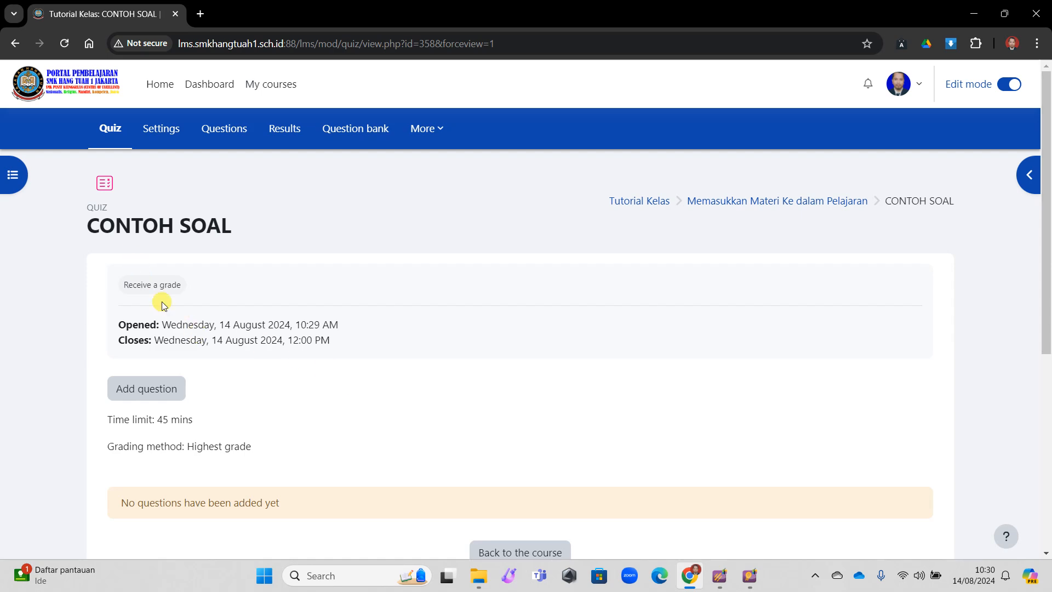
- Look through the CONTOH SOAL quiz page, its additional options and its block drawer
scroll(377, 357, "down", 4)
scroll(377, 357, "up", 3)
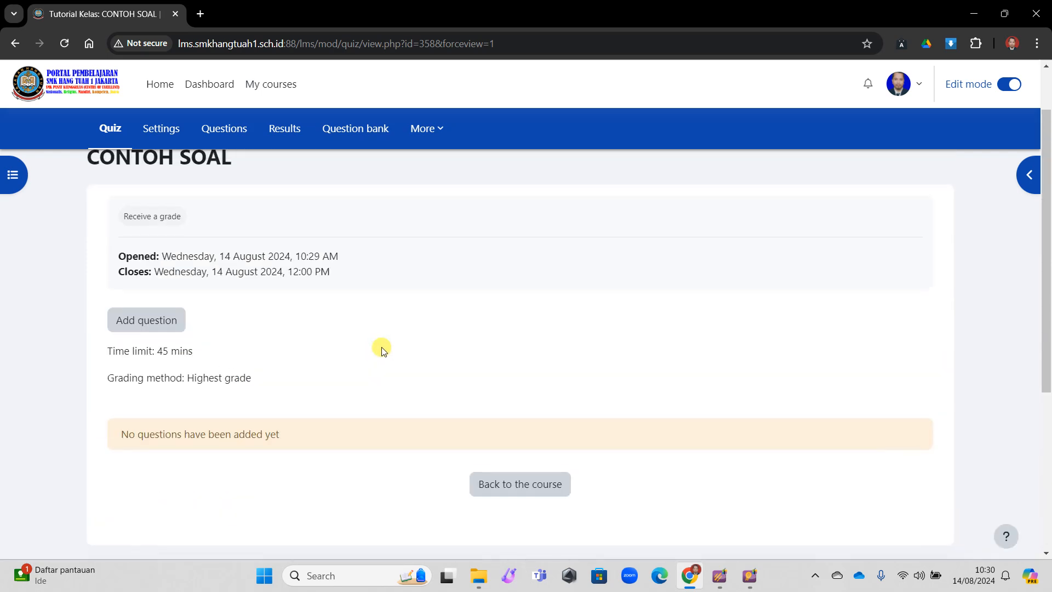
scroll(472, 296, "up", 1)
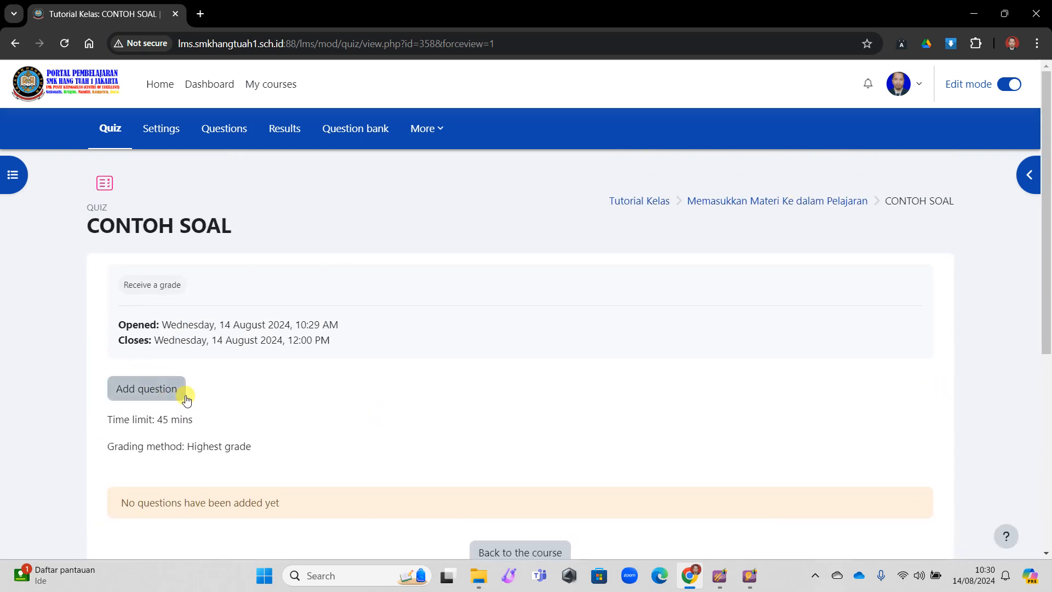
left_click(437, 131)
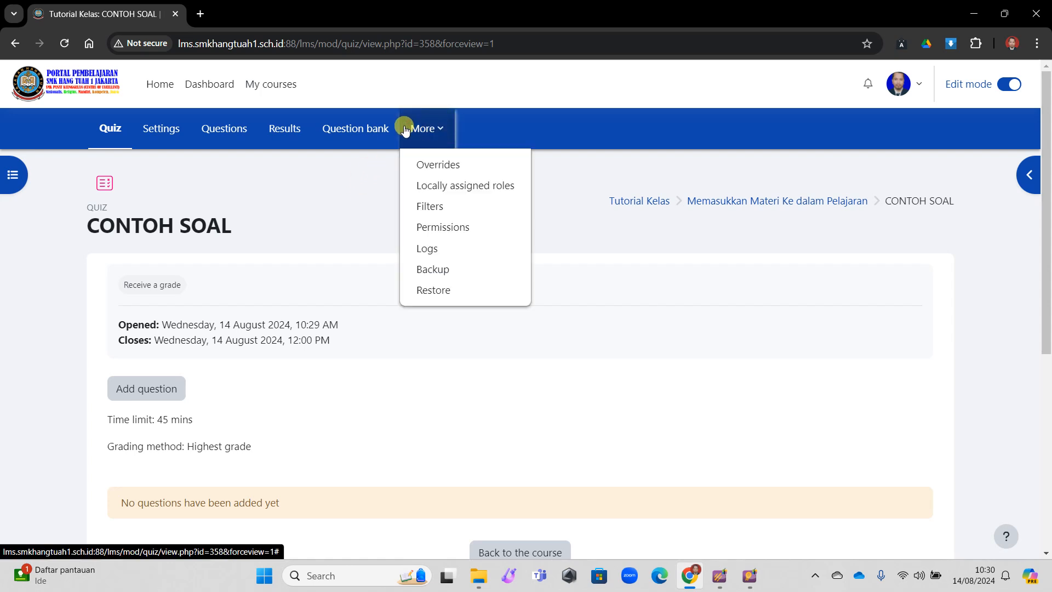
left_click(765, 274)
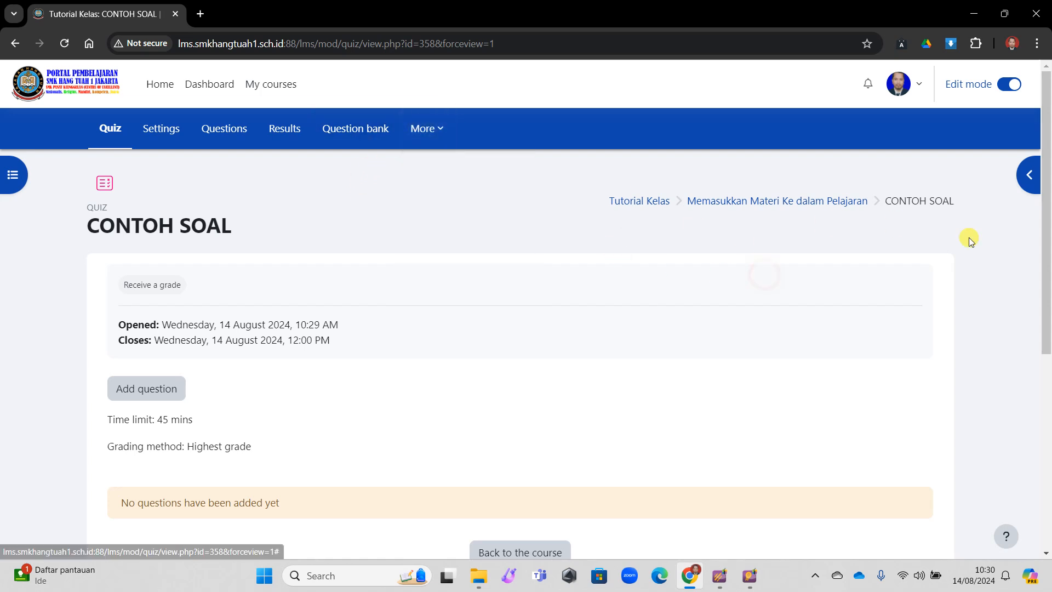
left_click(1030, 175)
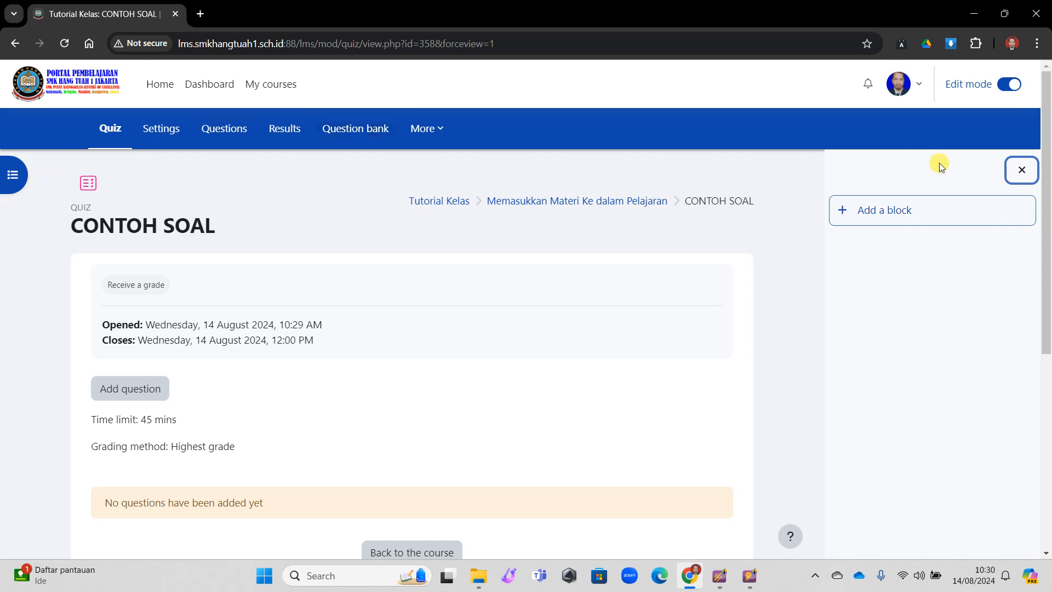
left_click(1020, 167)
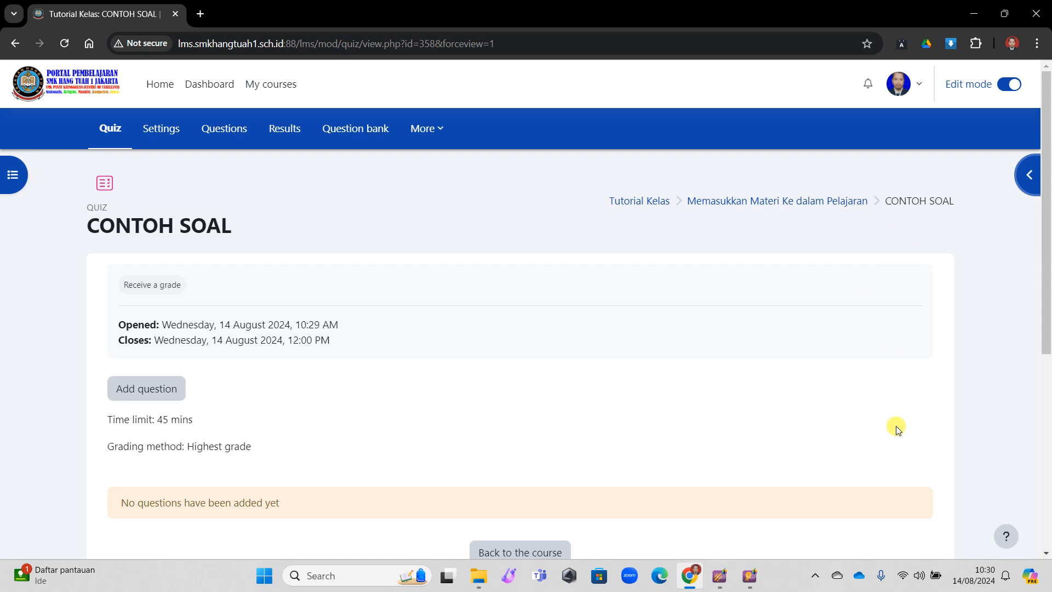
left_click(437, 130)
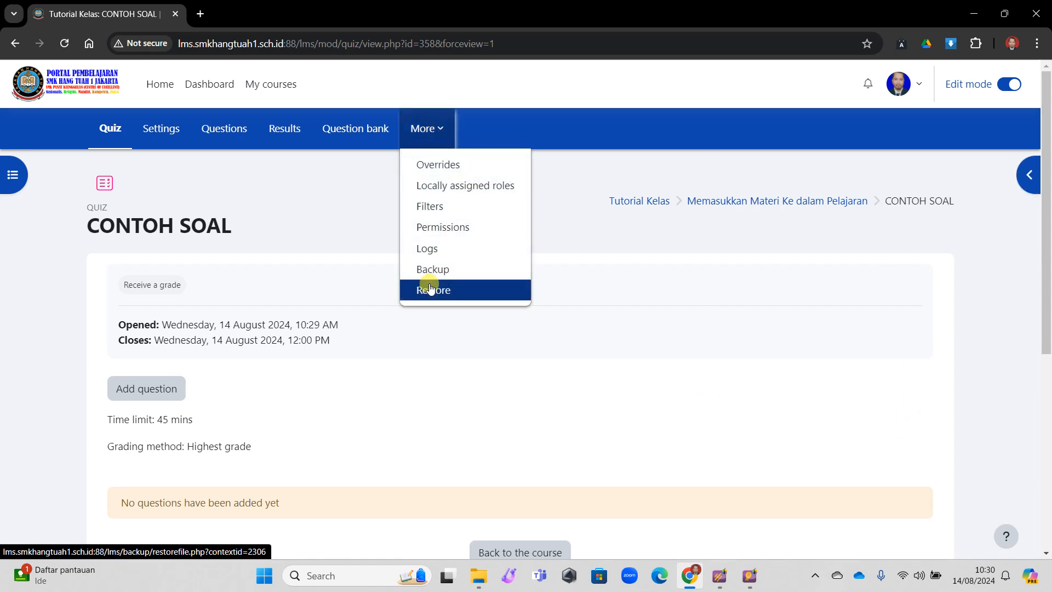
- Open the quiz's question bank and examine its filters, block drawer and additional options
left_click(363, 130)
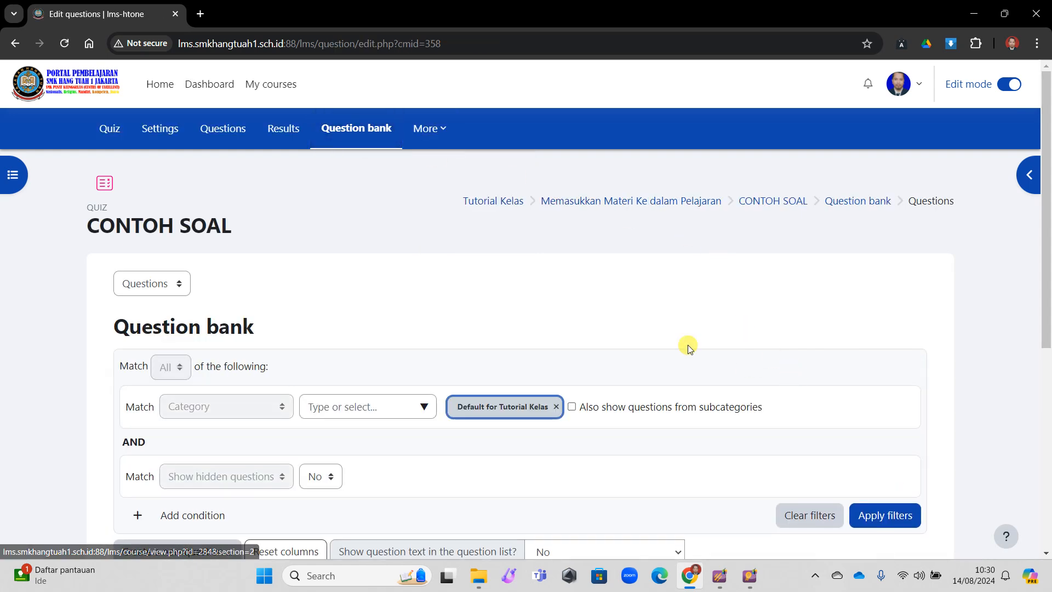
scroll(789, 266, "down", 1)
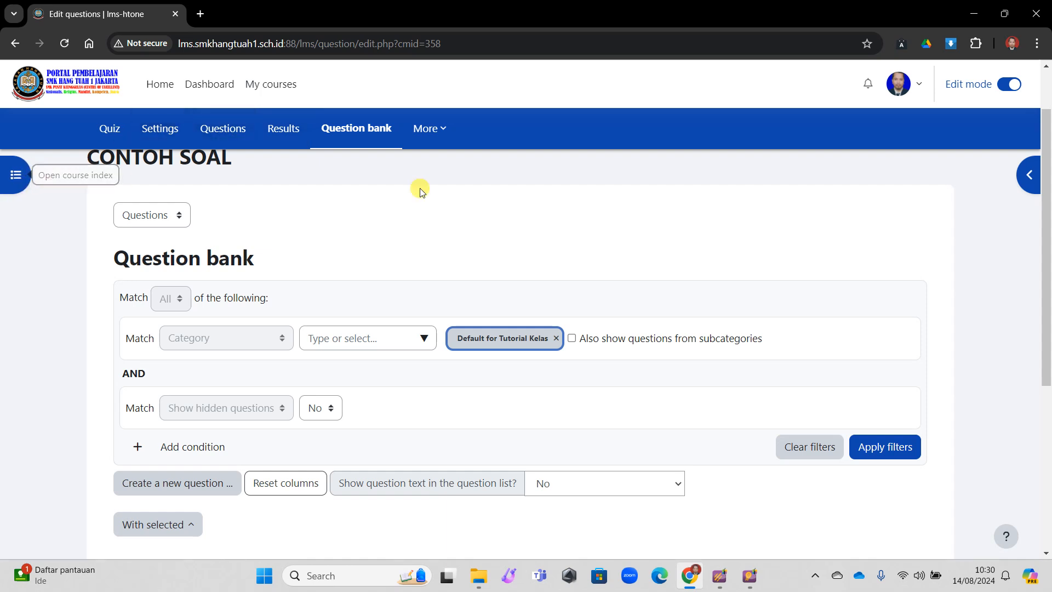
left_click(1035, 174)
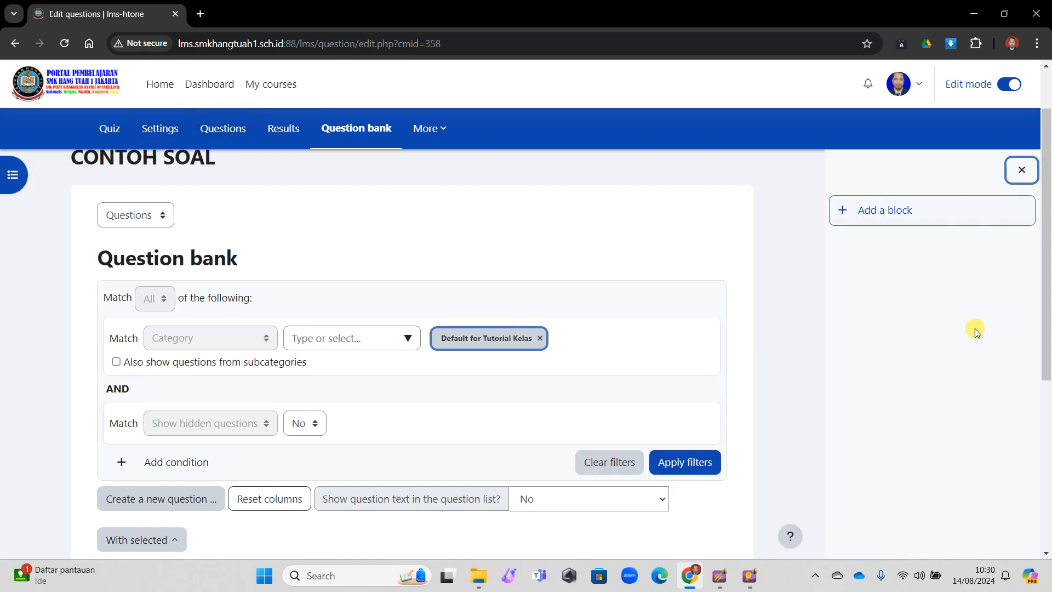
scroll(975, 312, "down", 5)
scroll(760, 244, "up", 3)
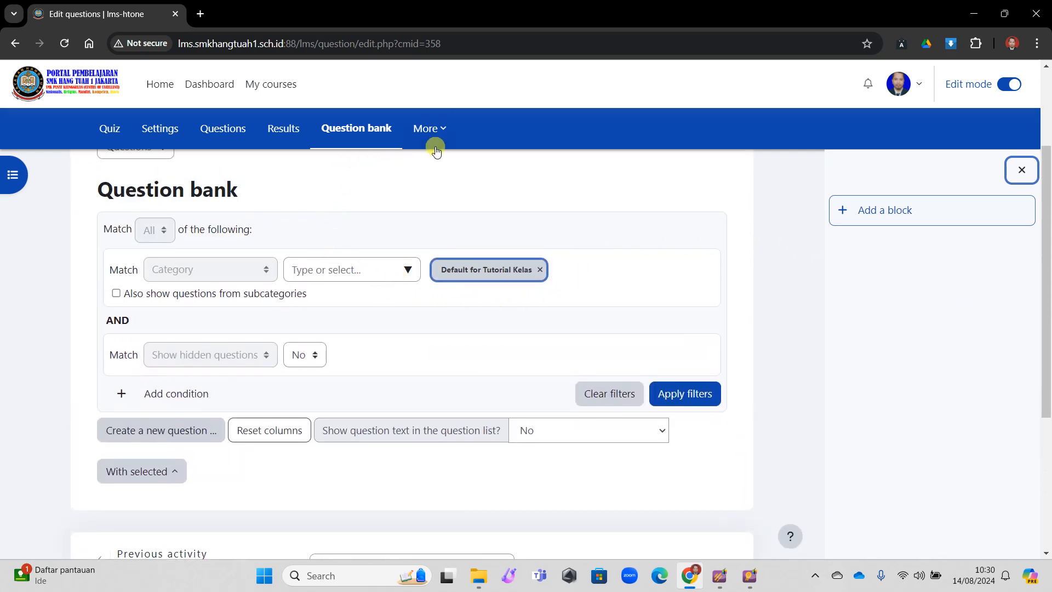
left_click(442, 135)
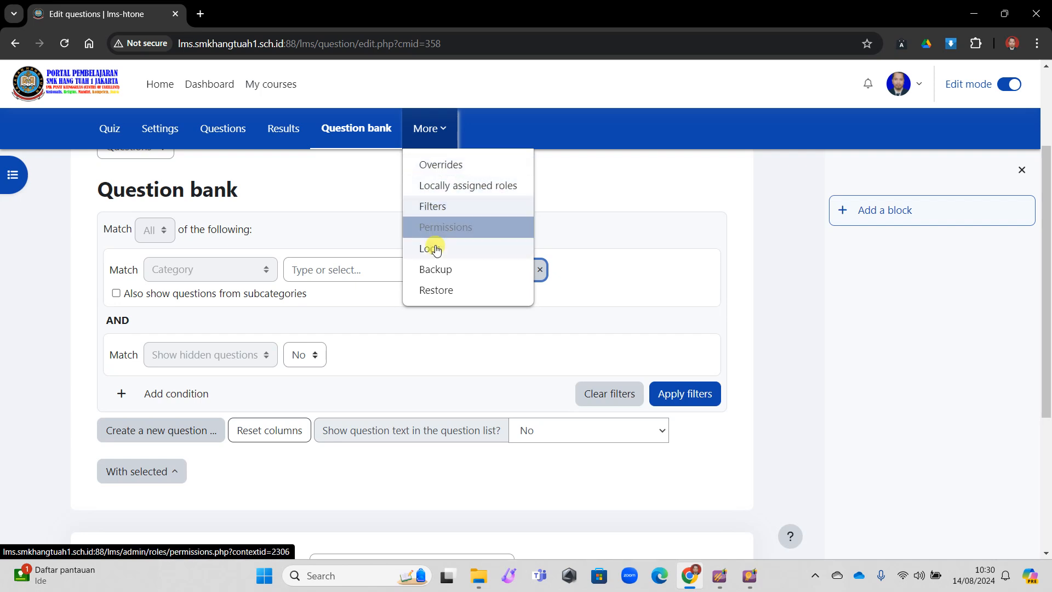
left_click(316, 193)
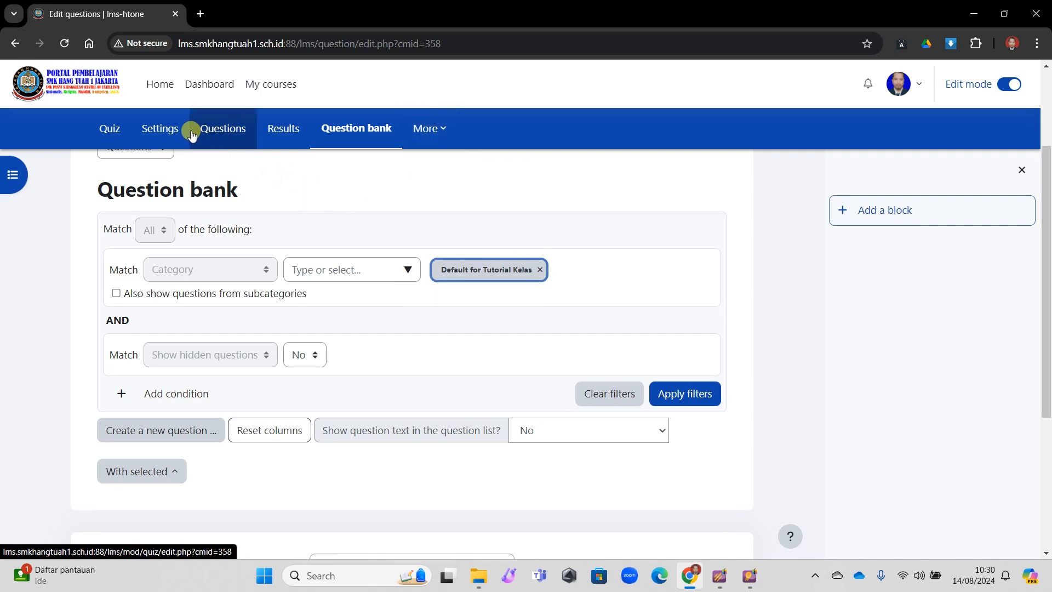
left_click(166, 133)
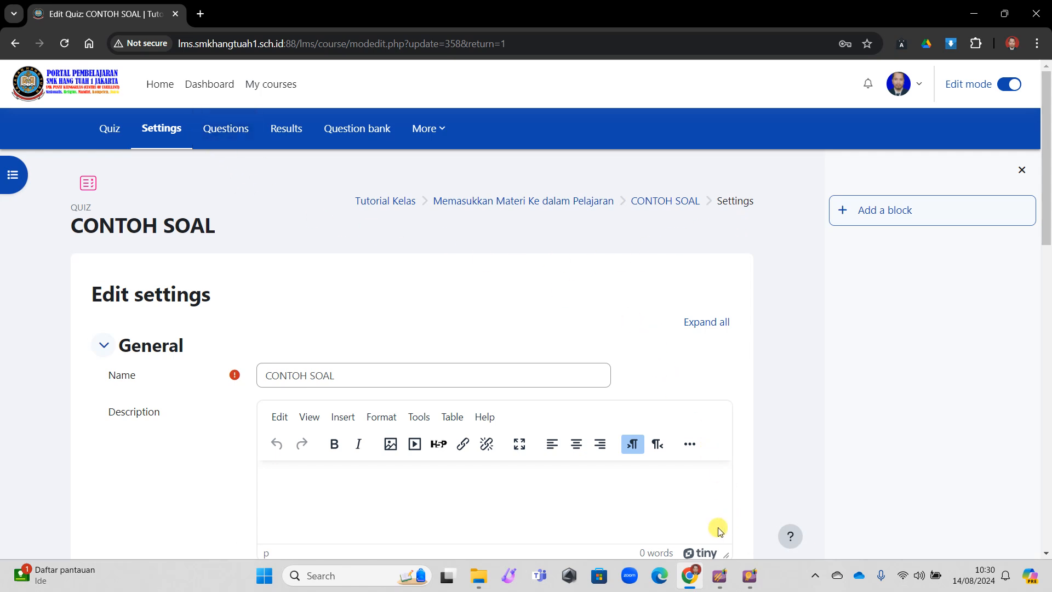
left_click(817, 577)
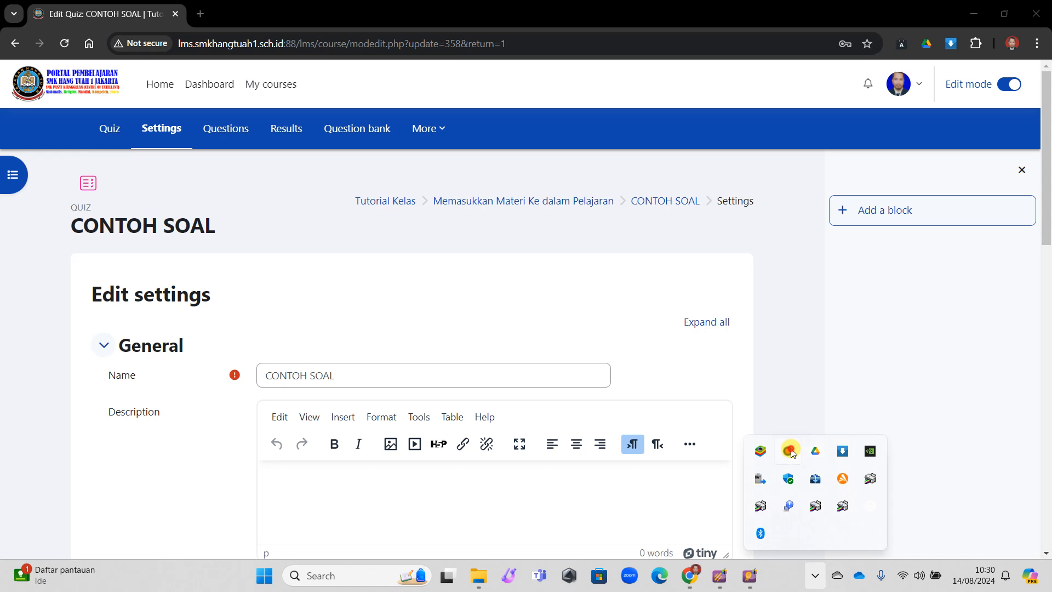
left_click(789, 451)
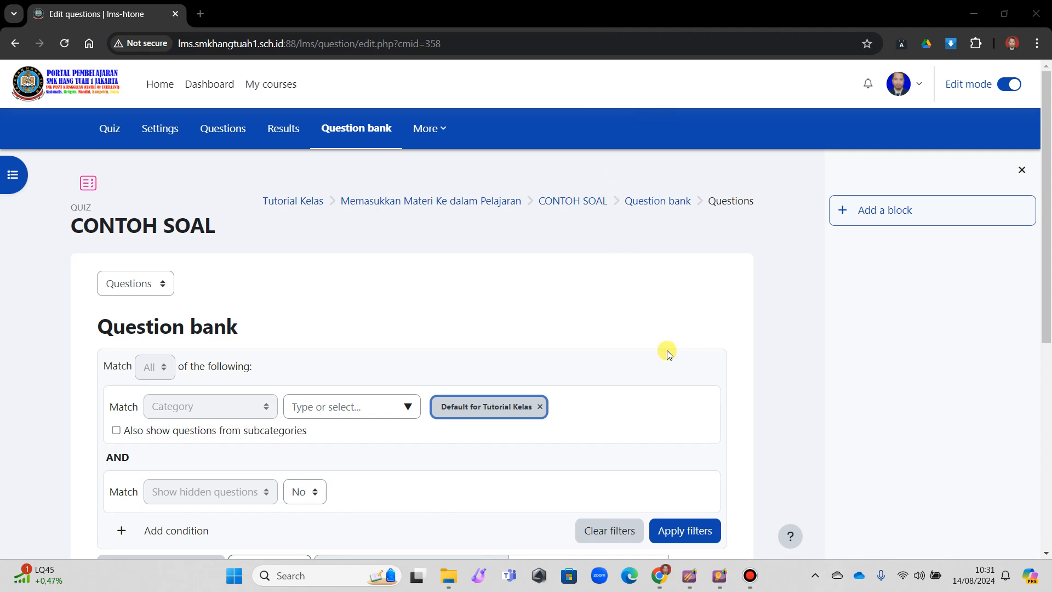
left_click(750, 585)
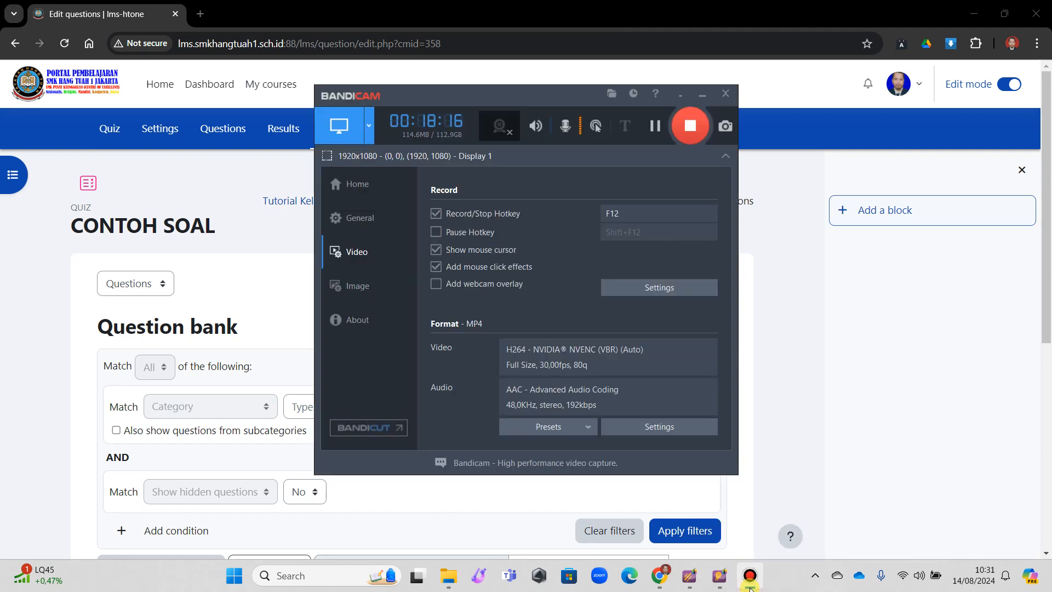
left_click(750, 588)
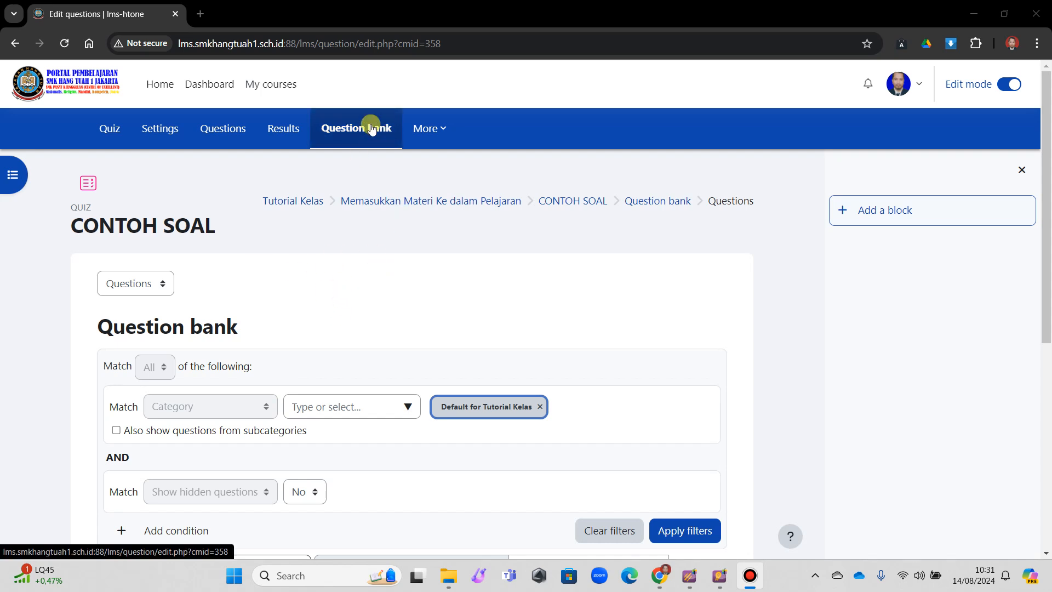
- Open the question import page of the quiz's question bank and set the file format to Blackboard
left_click(101, 130)
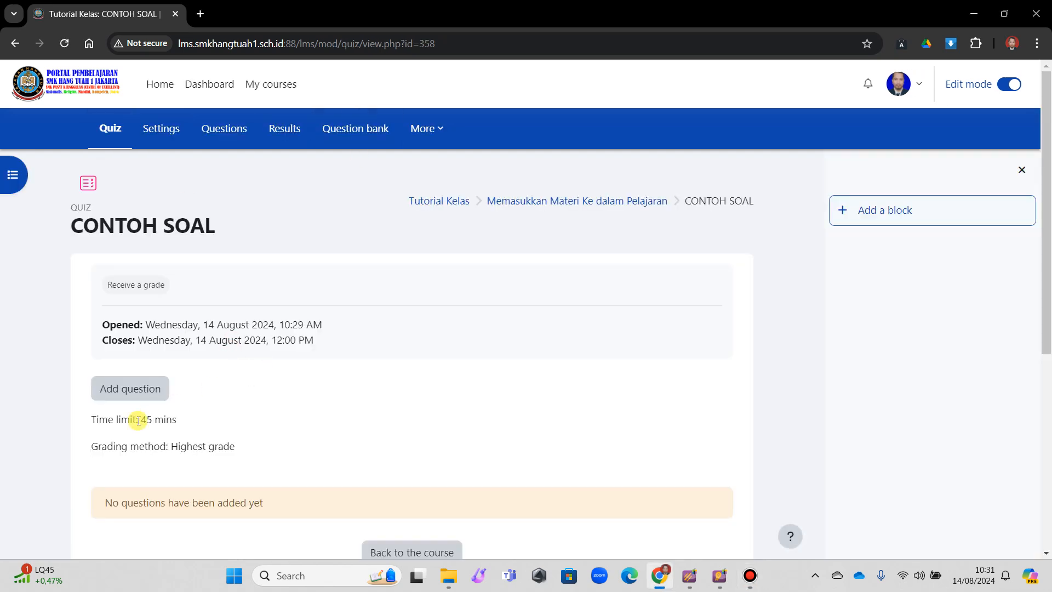
left_click(368, 135)
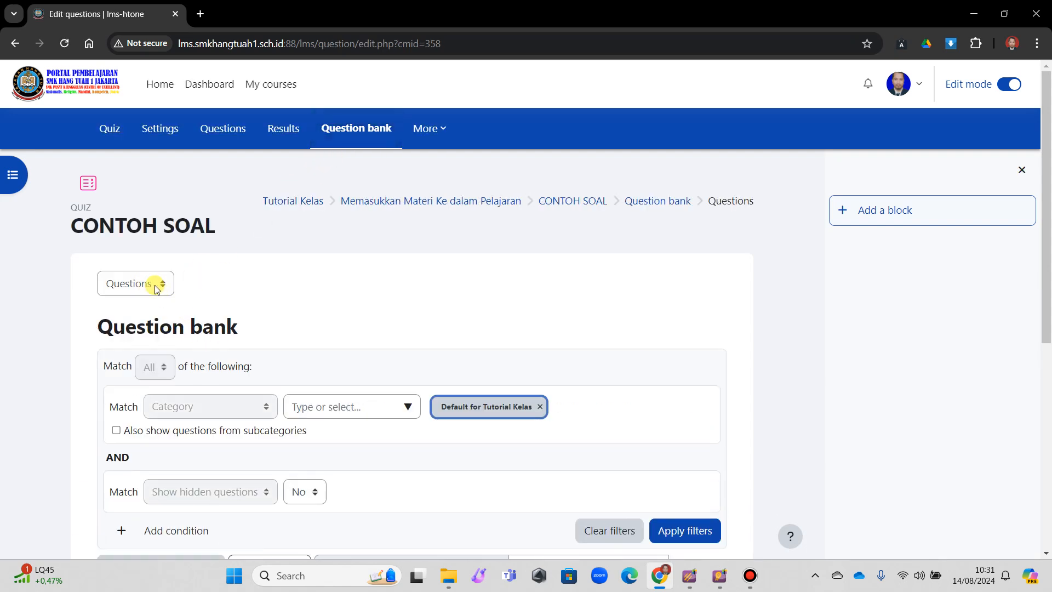
left_click(161, 285)
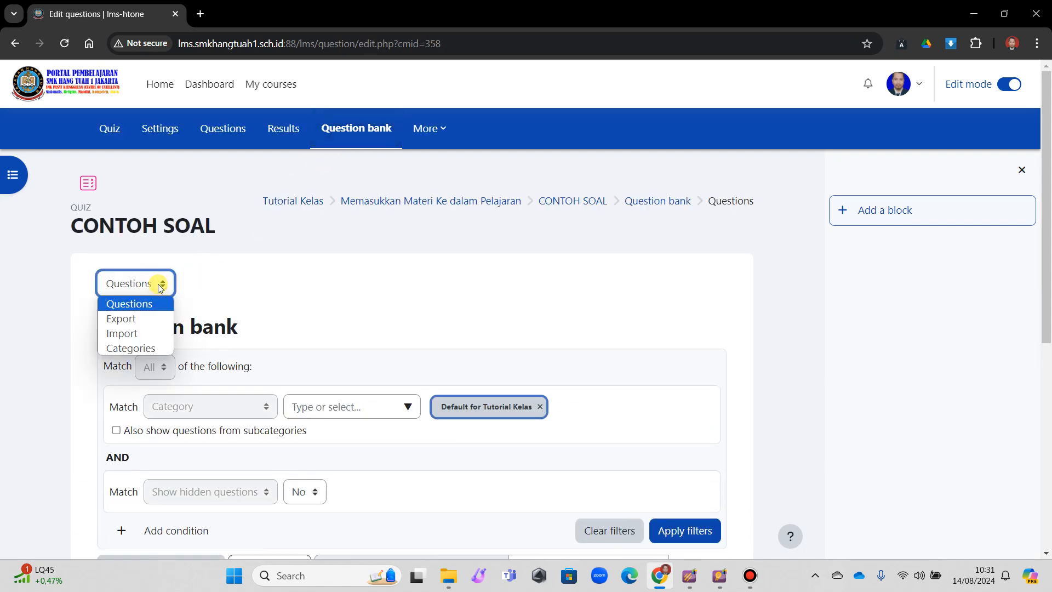
left_click(129, 330)
scroll(428, 300, "down", 3)
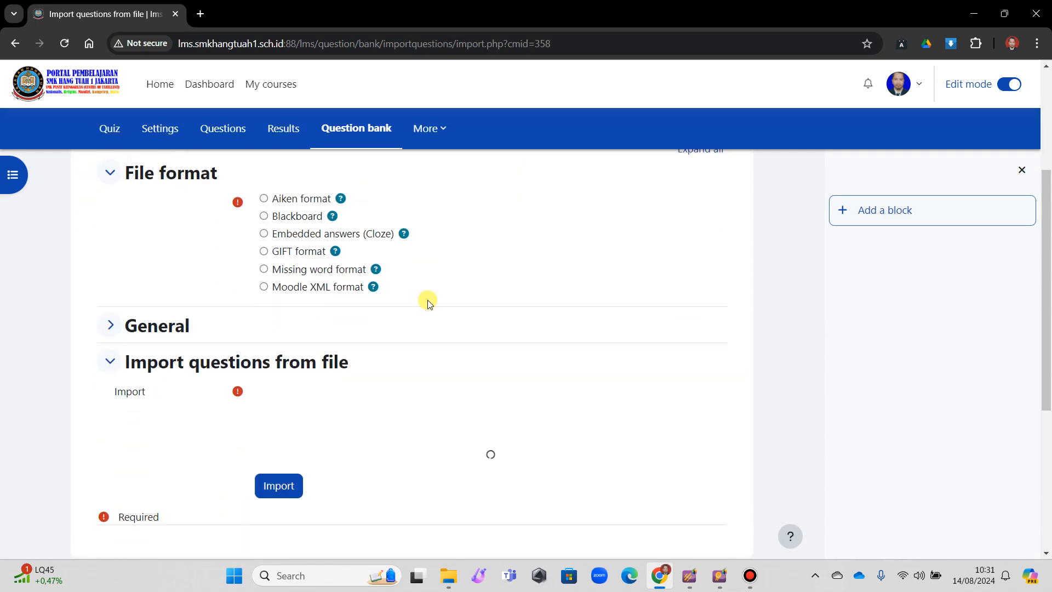
left_click(263, 217)
- Start choosing an import file from the computer and browse to D:\Dokumen Ngajar\Soal-Soal\2023-2024
scroll(472, 268, "down", 3)
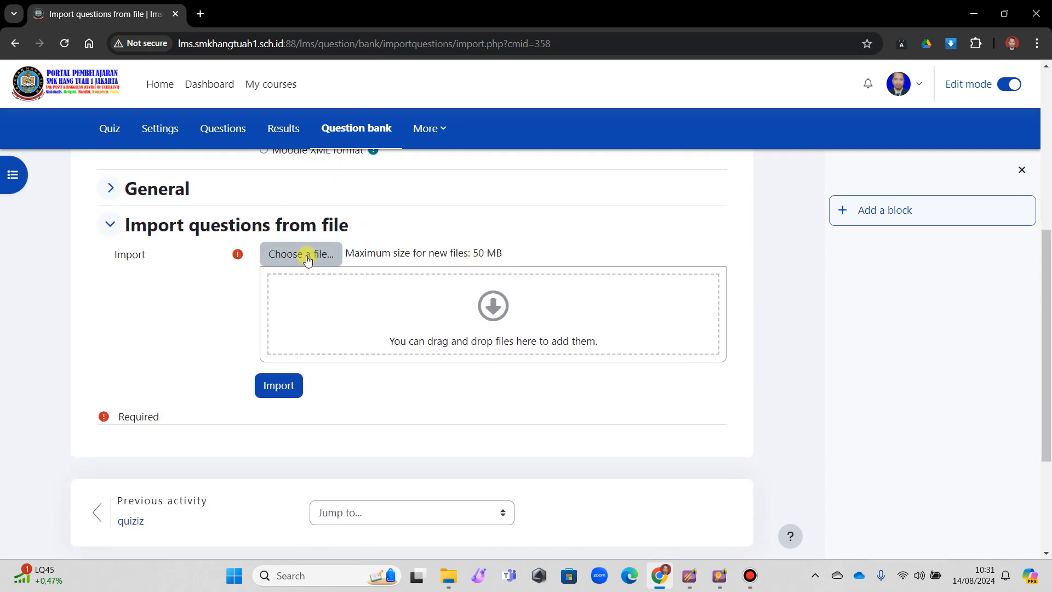
left_click(308, 260)
left_click(425, 258)
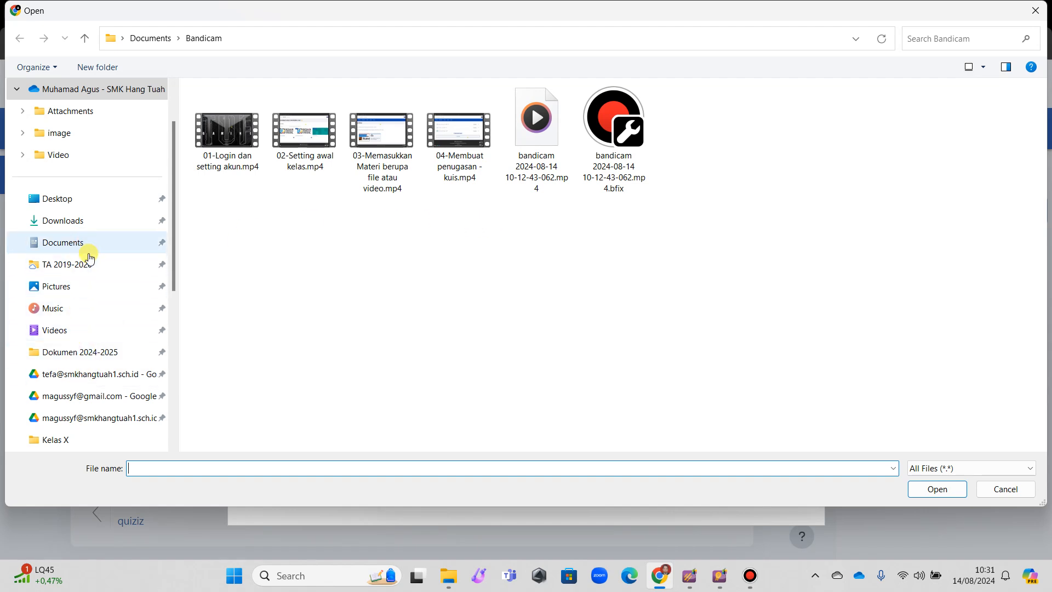
scroll(88, 253, "down", 5)
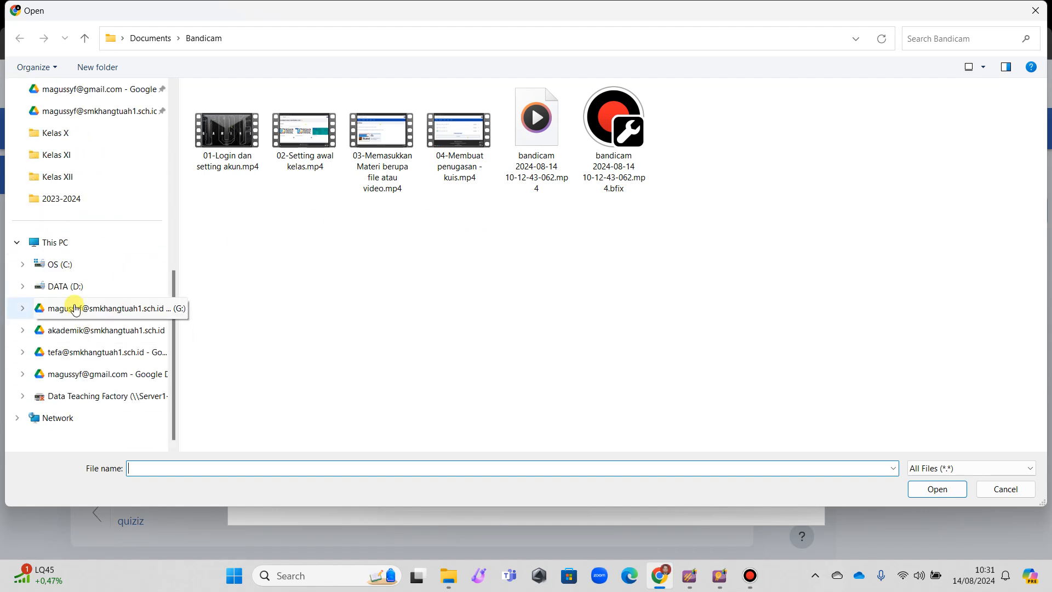
left_click(64, 286)
scroll(257, 274, "down", 3)
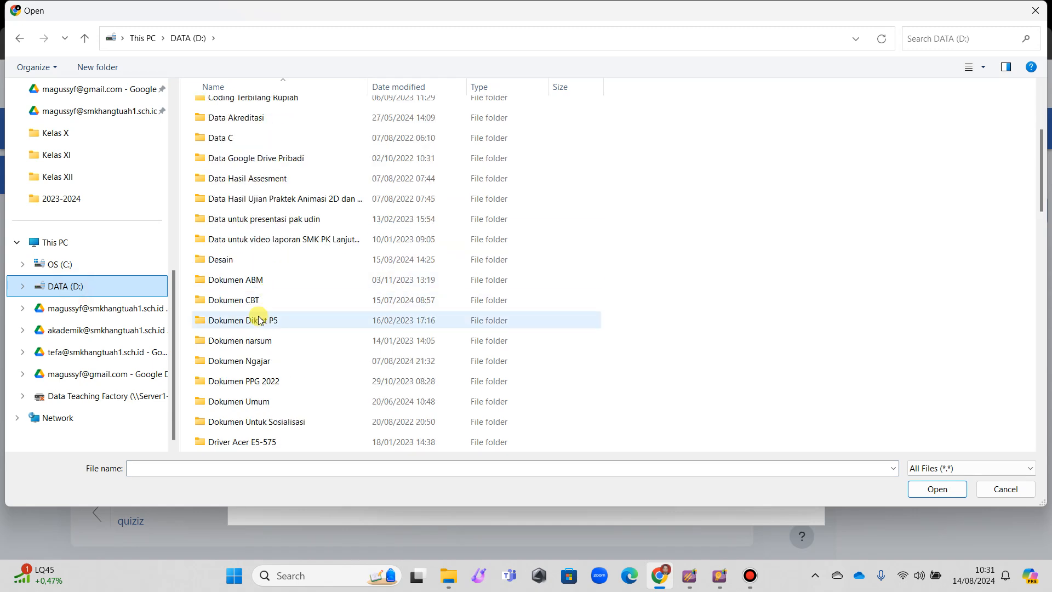
double_click(258, 361)
scroll(794, 342, "down", 5)
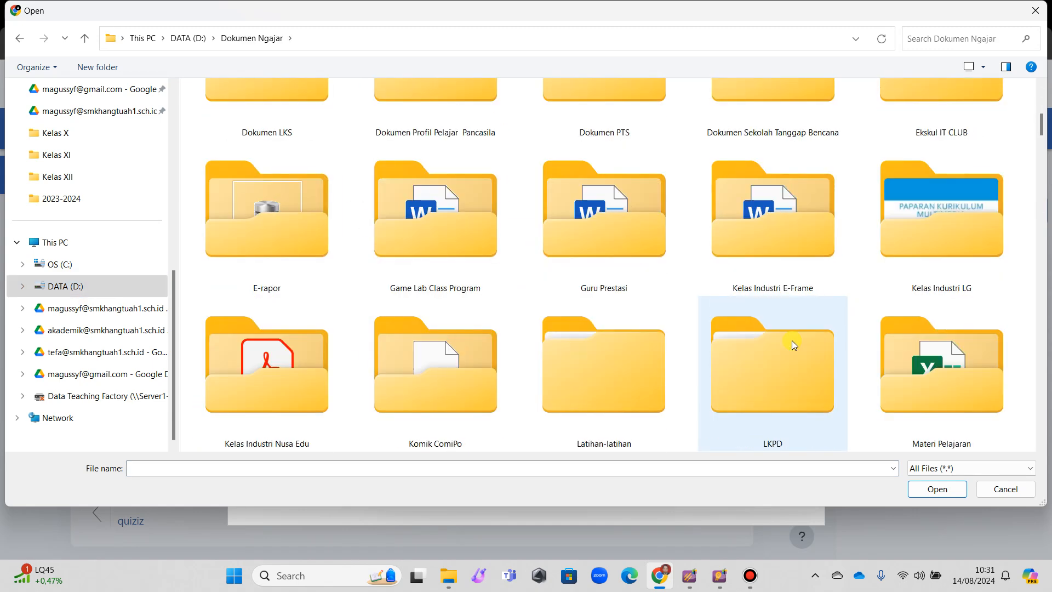
scroll(792, 341, "down", 3)
scroll(791, 340, "down", 2)
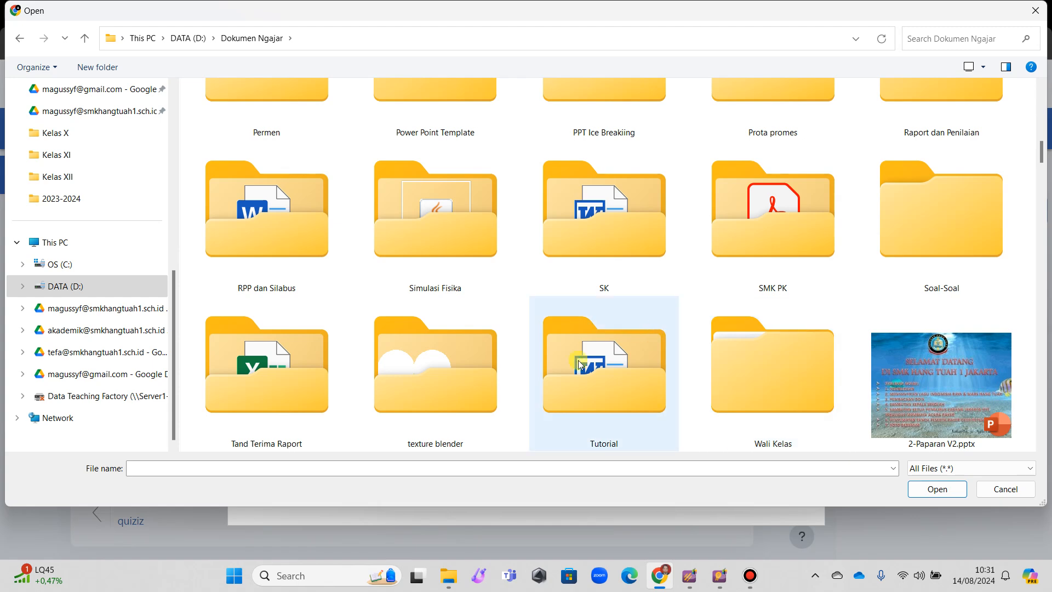
double_click(941, 236)
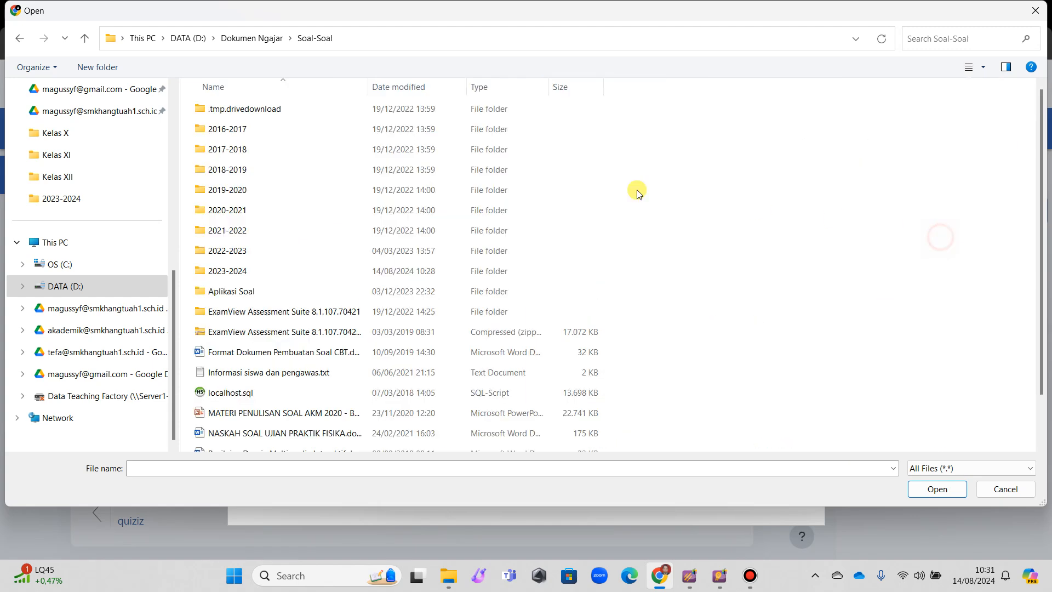
double_click(241, 271)
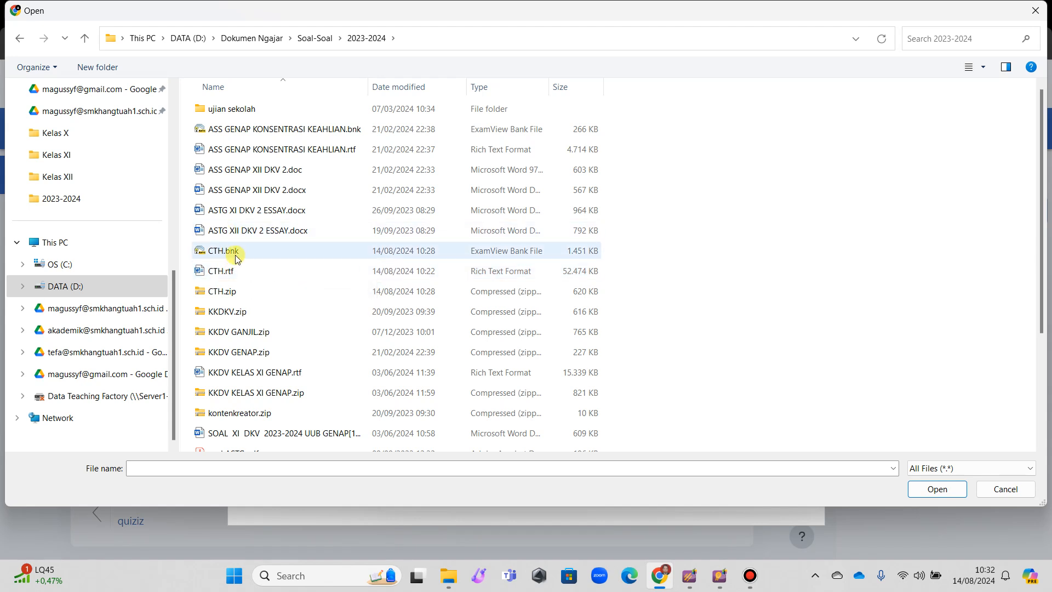
- Upload CTH.zip as the import file and import its questions into the question bank
left_click(221, 292)
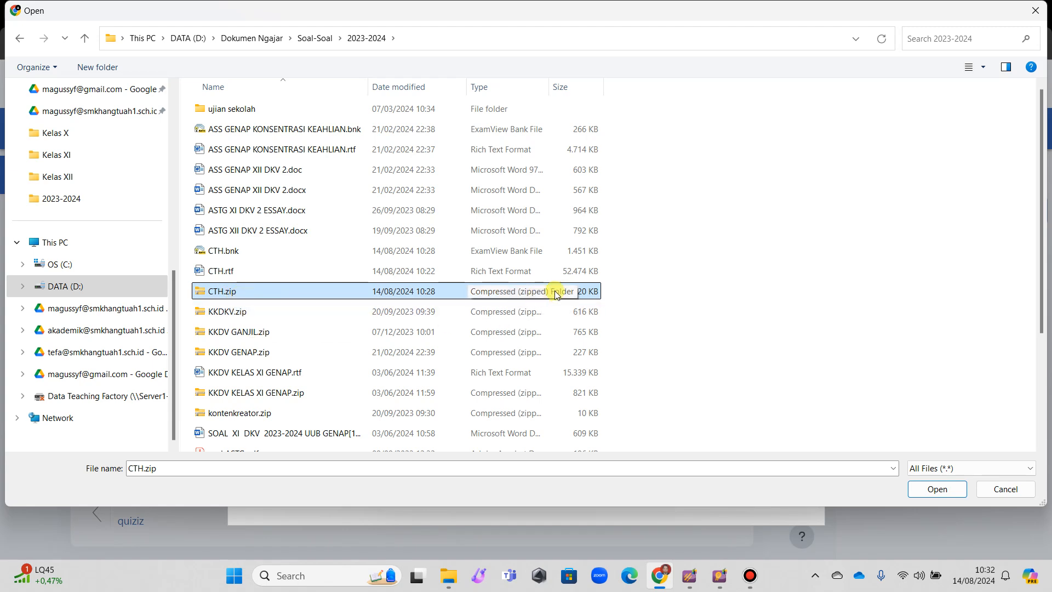
double_click(227, 293)
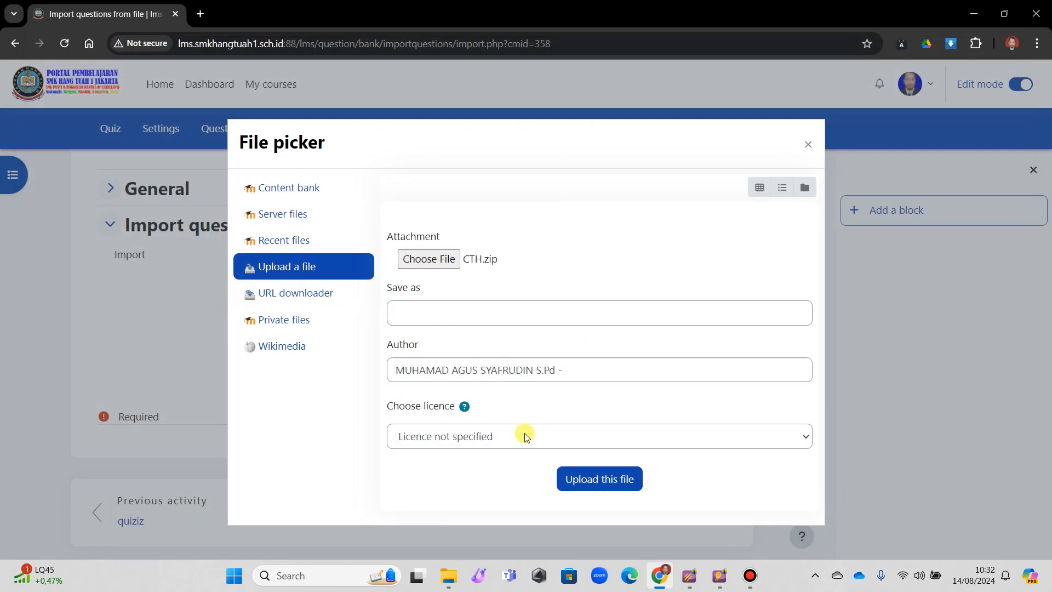
left_click(589, 477)
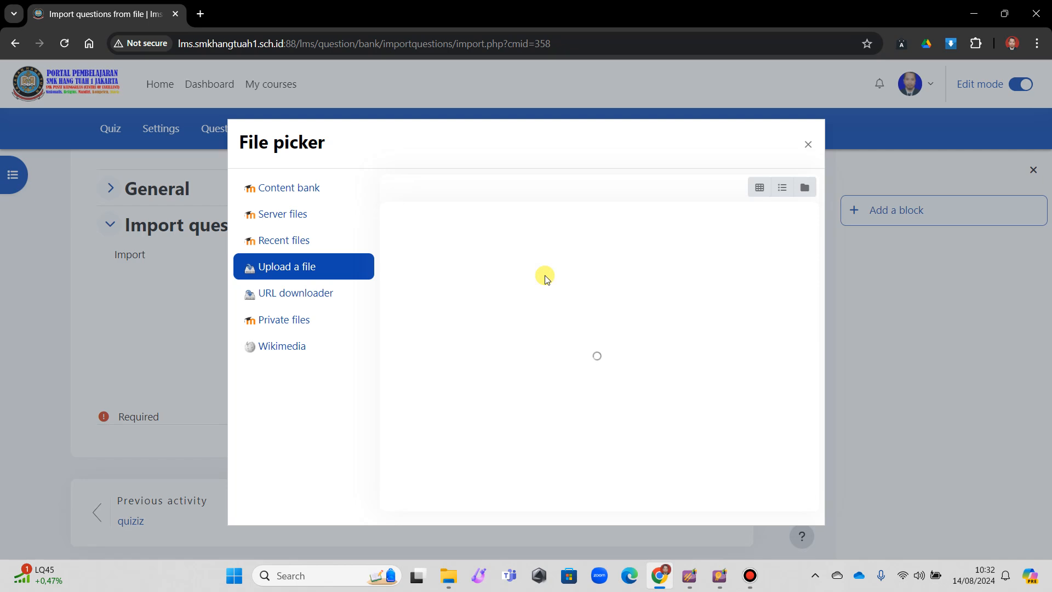
scroll(545, 278, "down", 3)
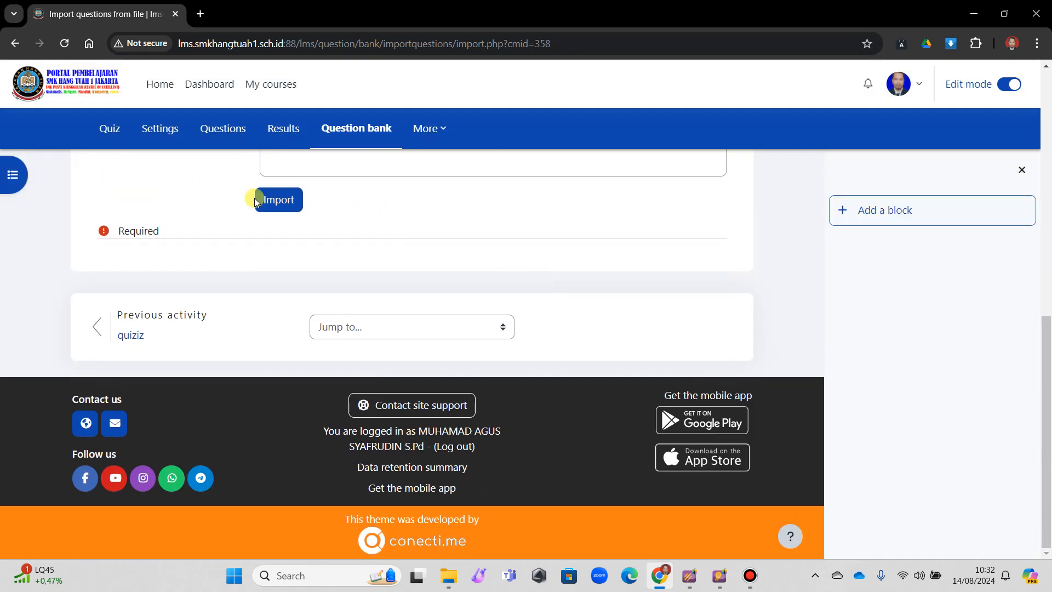
left_click(271, 204)
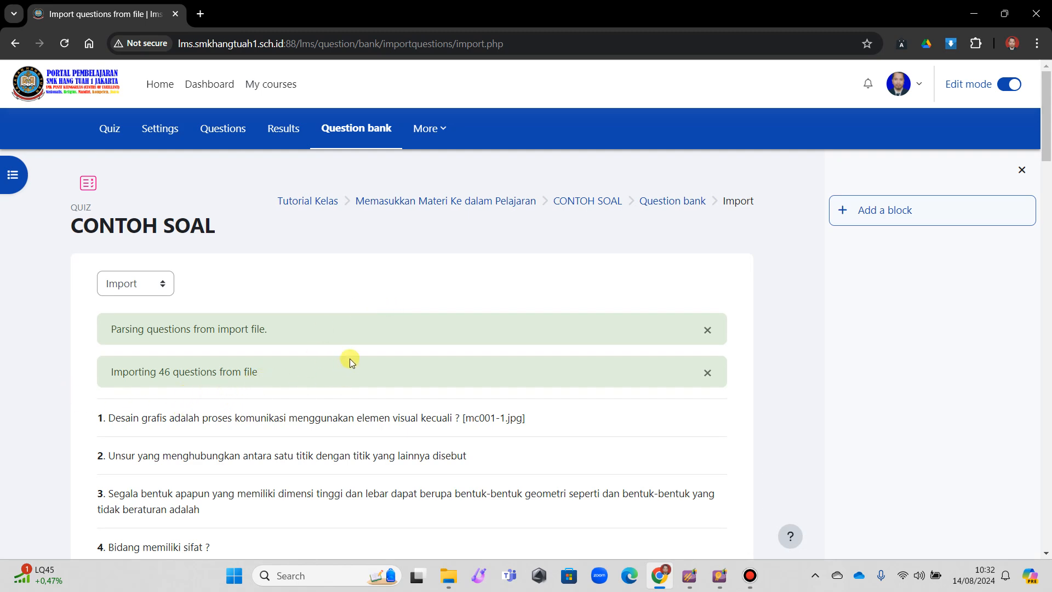
- Look through the list of imported questions from the first entry to the last
scroll(402, 381, "down", 1)
scroll(403, 380, "down", 20)
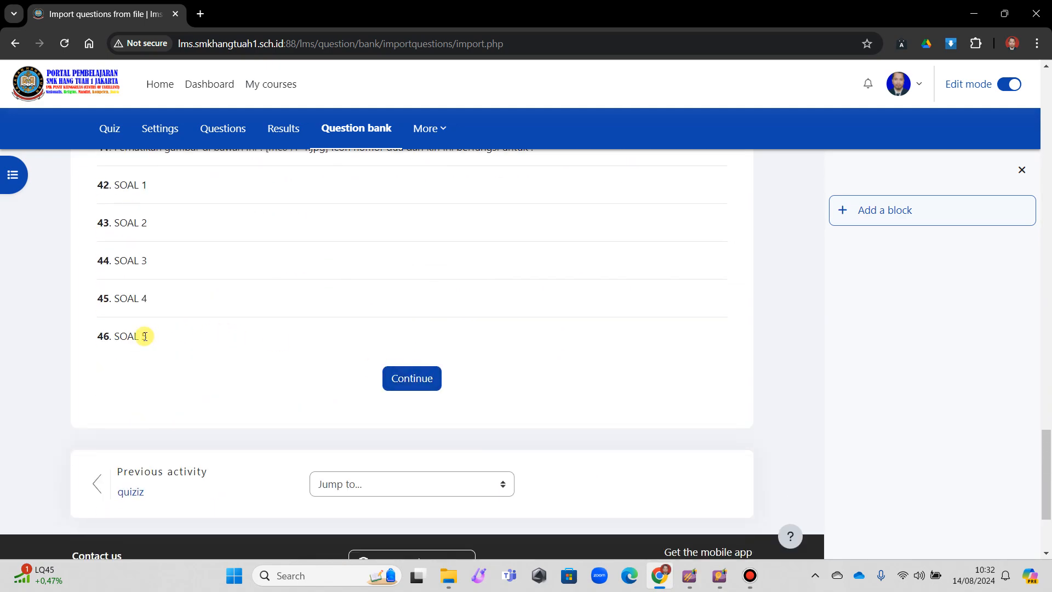
scroll(169, 340, "up", 6)
scroll(170, 339, "down", 6)
scroll(171, 336, "up", 14)
scroll(171, 335, "up", 15)
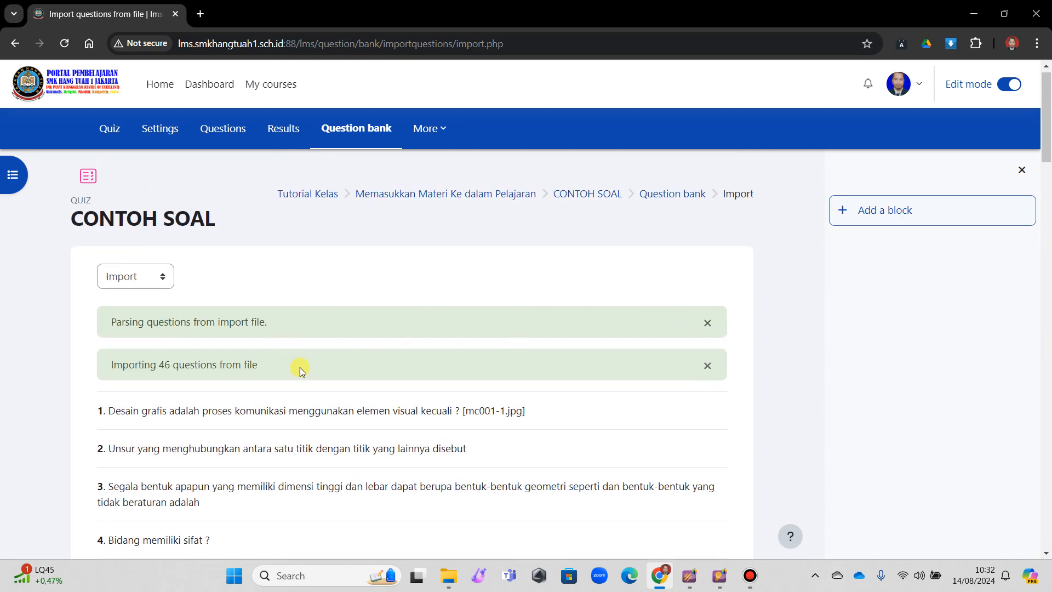
scroll(301, 367, "down", 17)
scroll(312, 371, "down", 10)
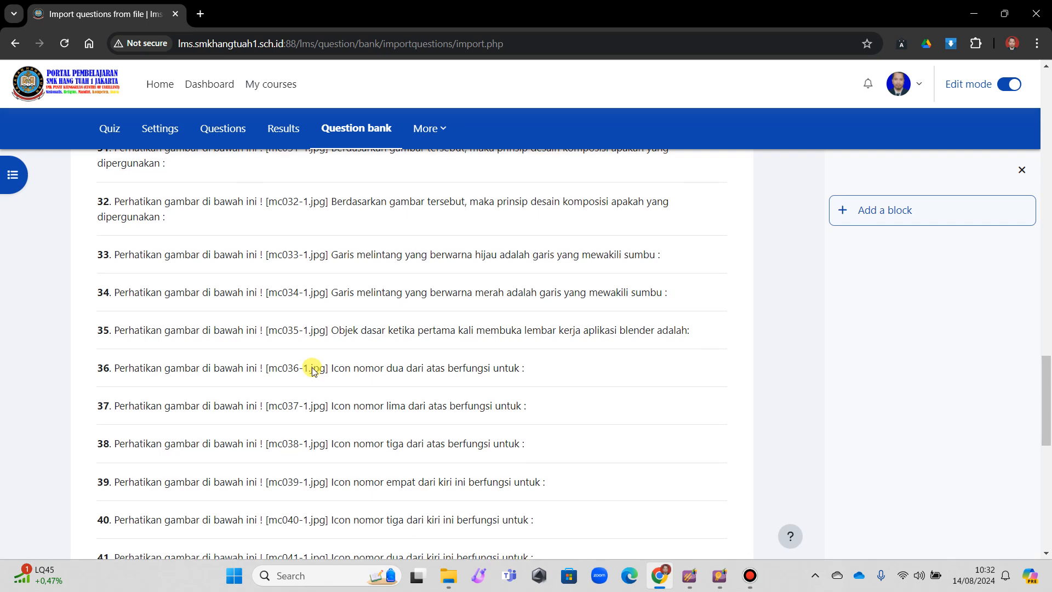
- Continue from the import results to the question bank and review the questions in the CTH category
left_click(412, 446)
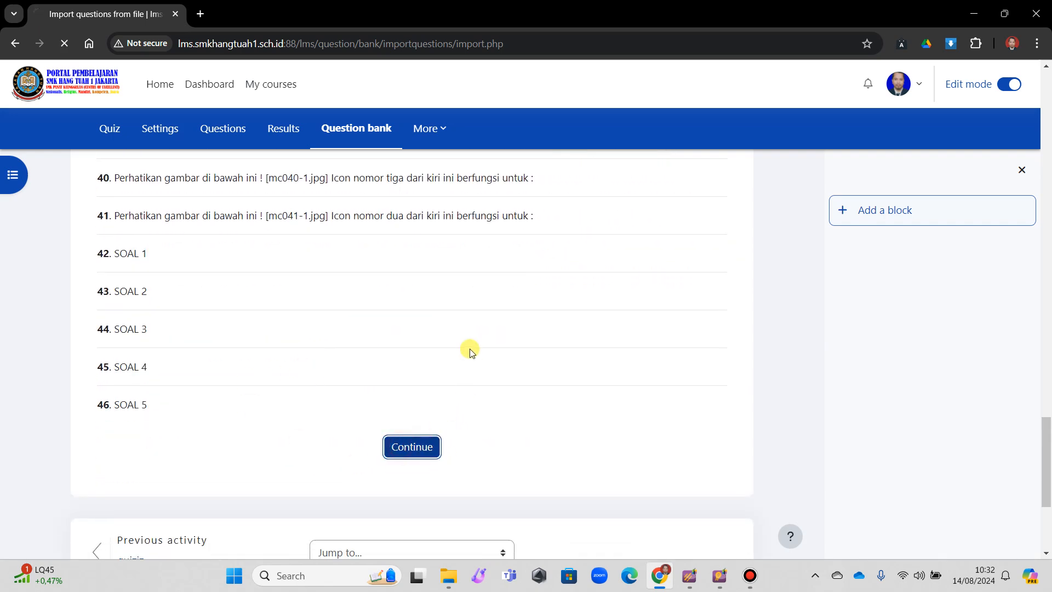
scroll(430, 327, "down", 5)
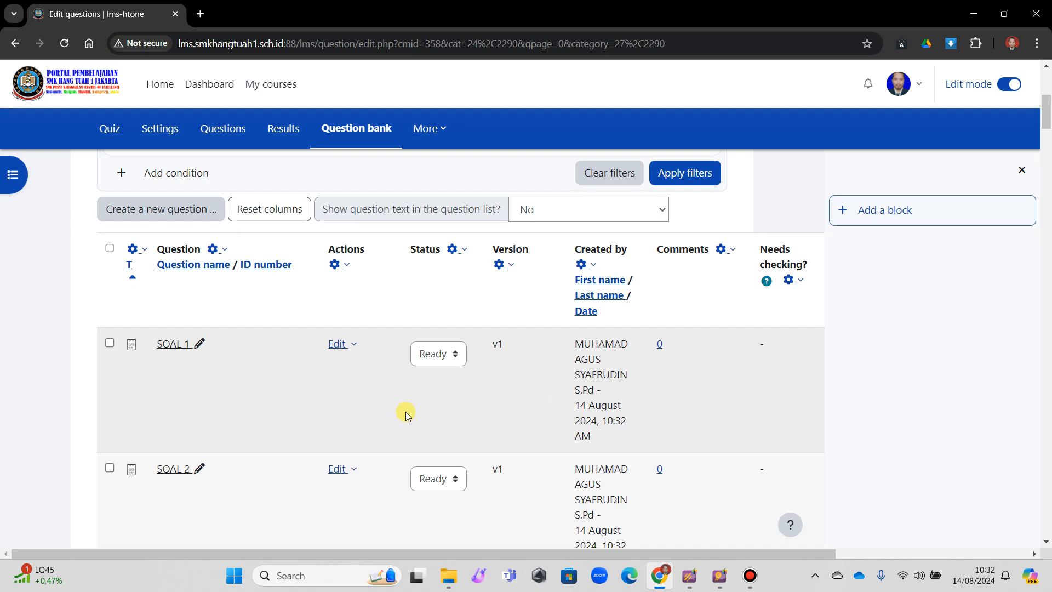
scroll(406, 411, "down", 15)
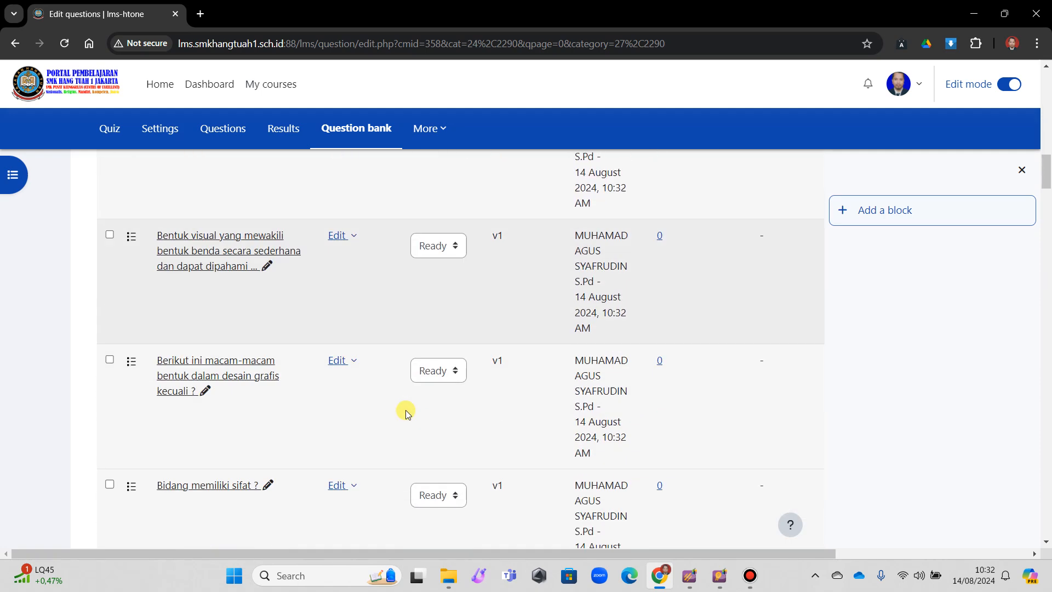
scroll(406, 410, "down", 15)
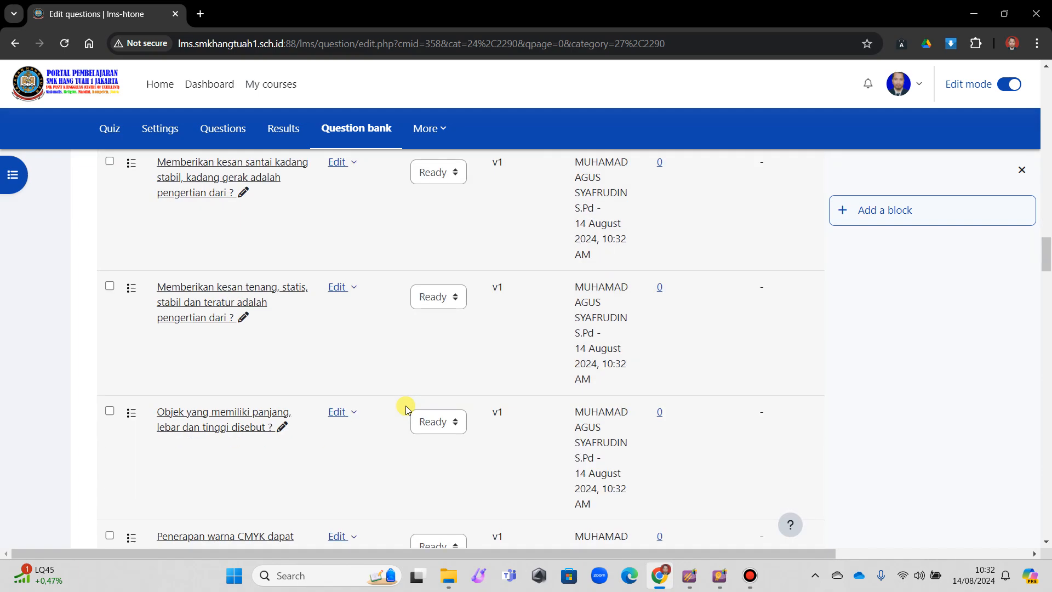
scroll(405, 405, "down", 3)
scroll(407, 403, "up", 10)
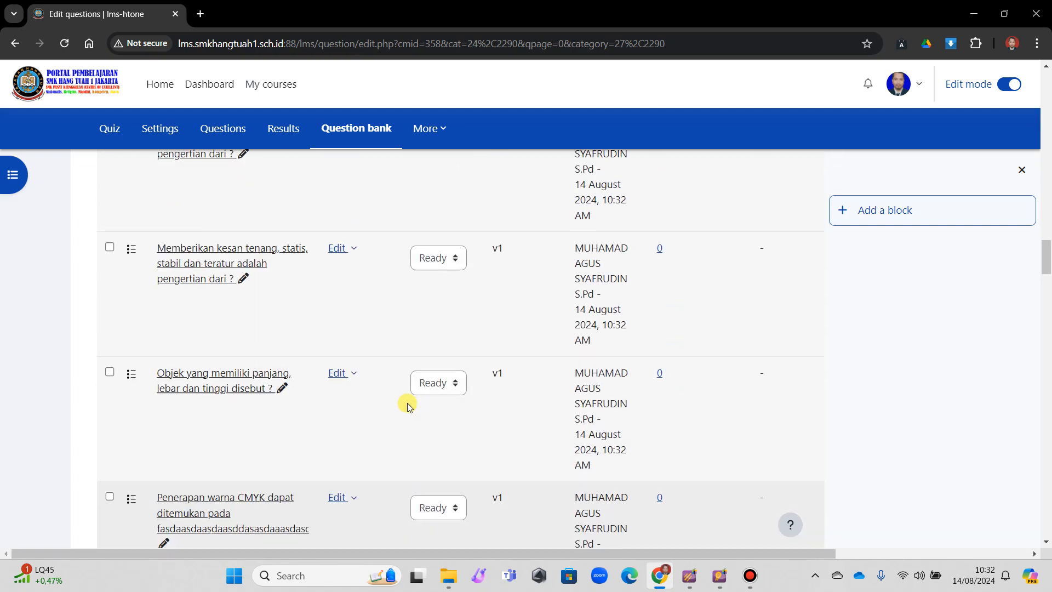
scroll(407, 403, "up", 20)
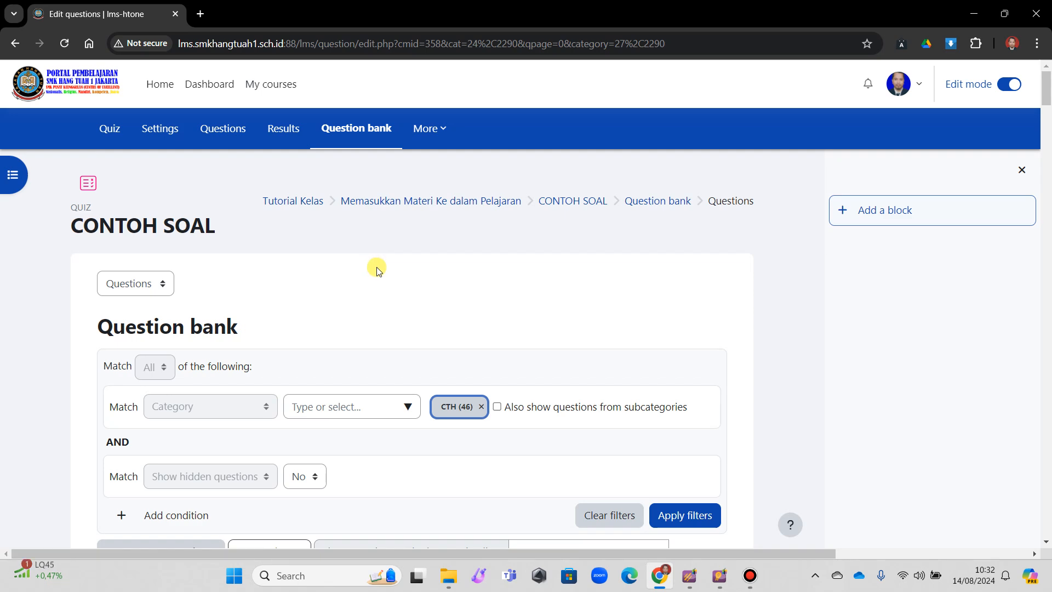
- Select all questions in the CTH category of the question bank and check which bulk actions are available for them
scroll(382, 267, "down", 5)
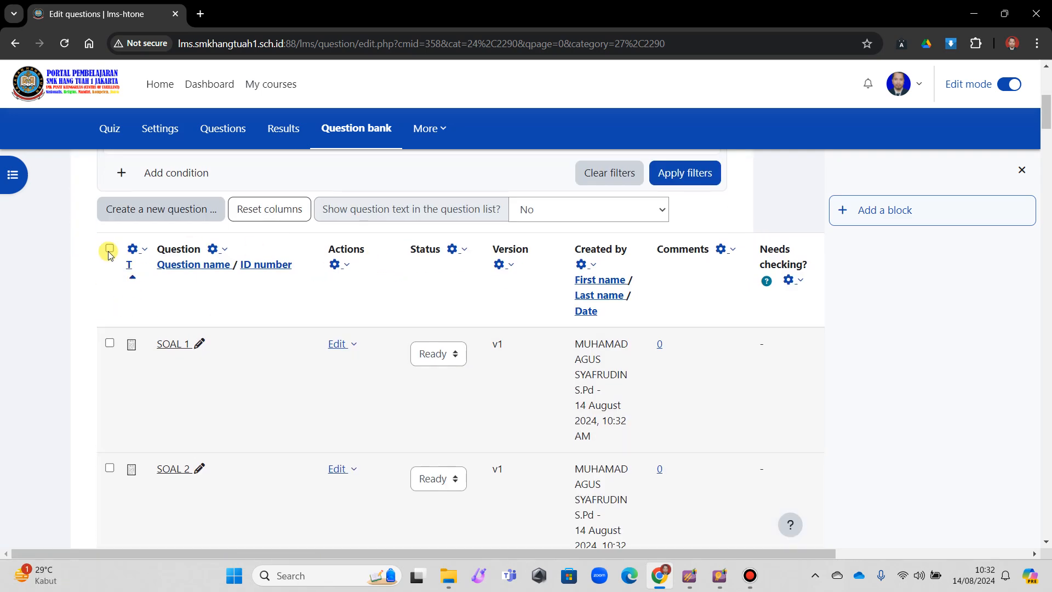
left_click(109, 249)
scroll(298, 347, "down", 8)
scroll(308, 343, "down", 15)
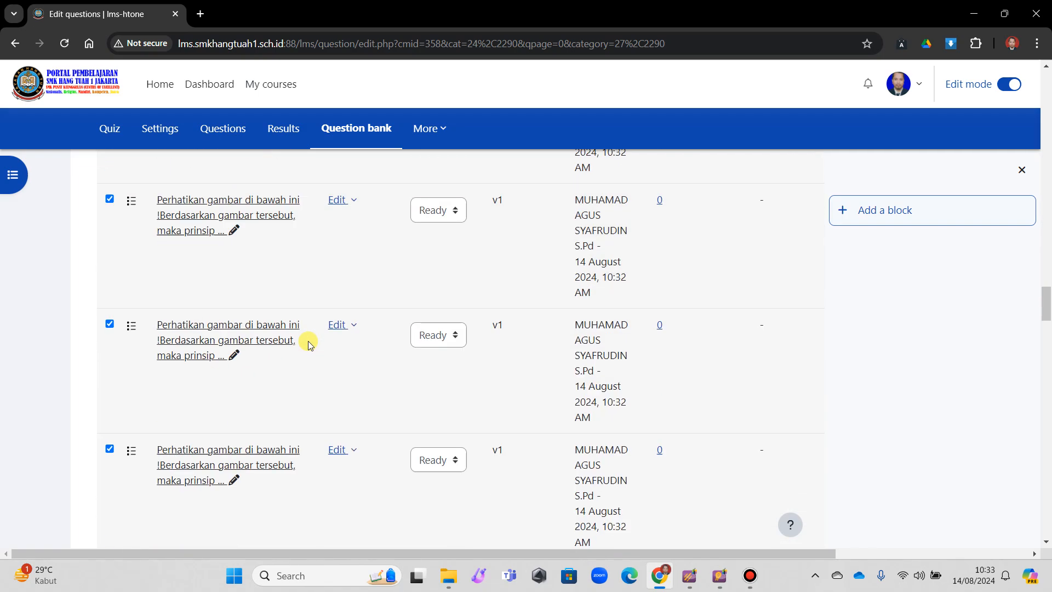
scroll(308, 341, "down", 5)
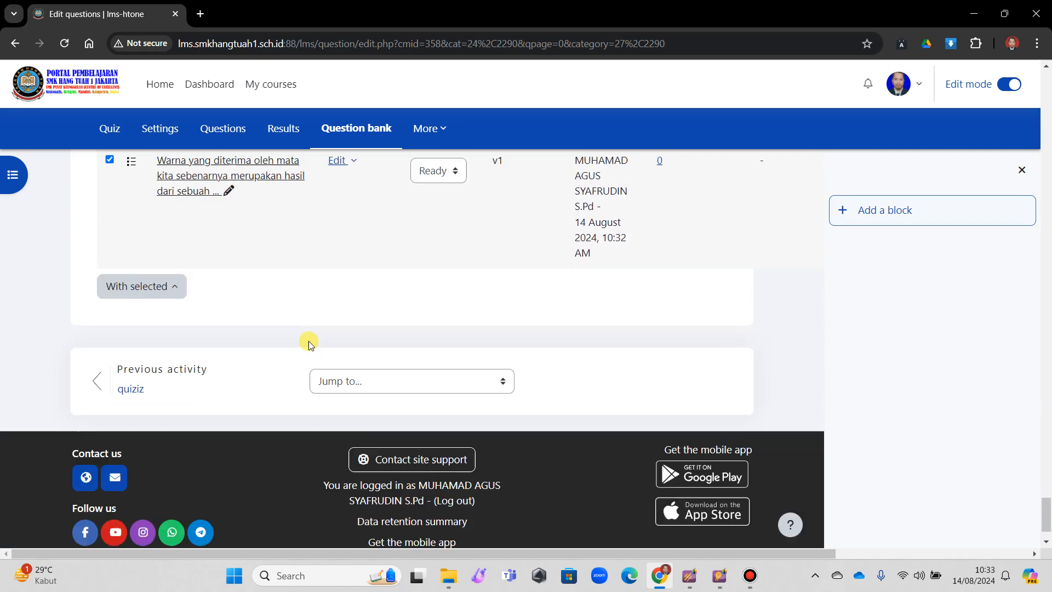
left_click(182, 235)
left_click(176, 226)
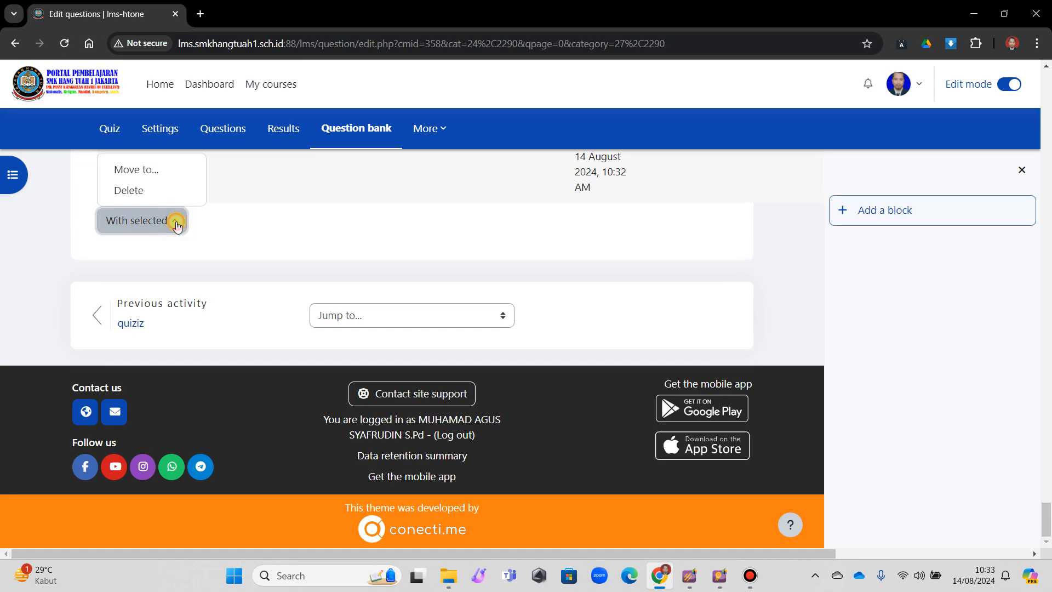
scroll(235, 228, "up", 4)
scroll(329, 357, "down", 1)
left_click(347, 380)
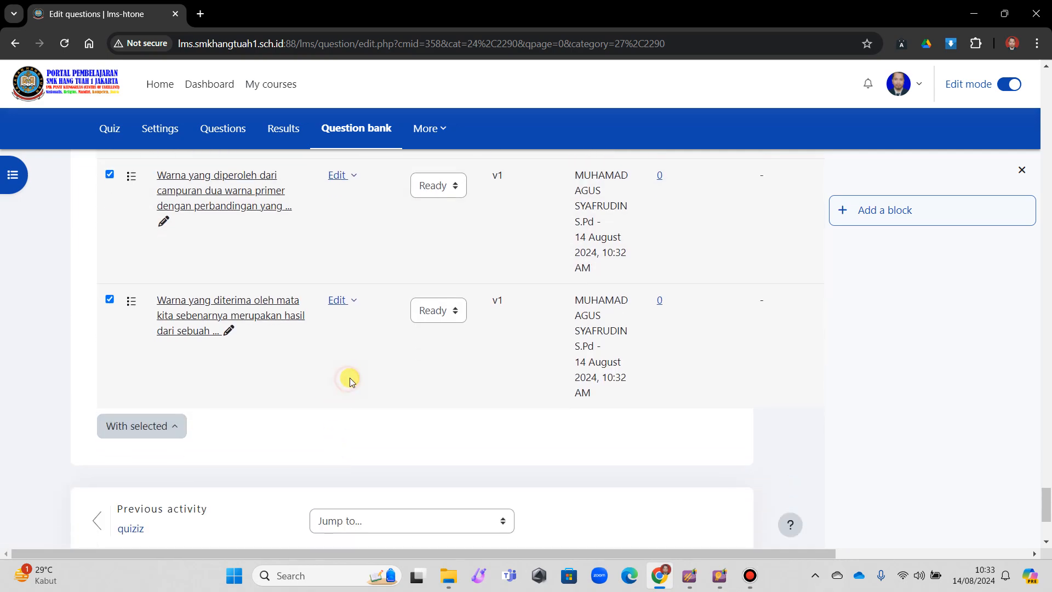
scroll(362, 359, "up", 10)
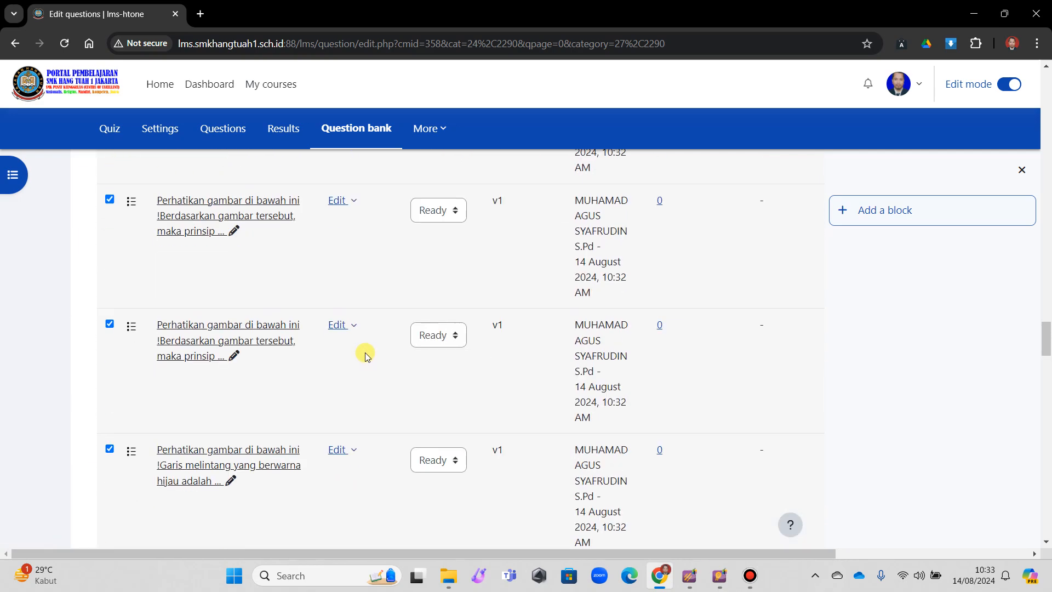
scroll(363, 353, "up", 10)
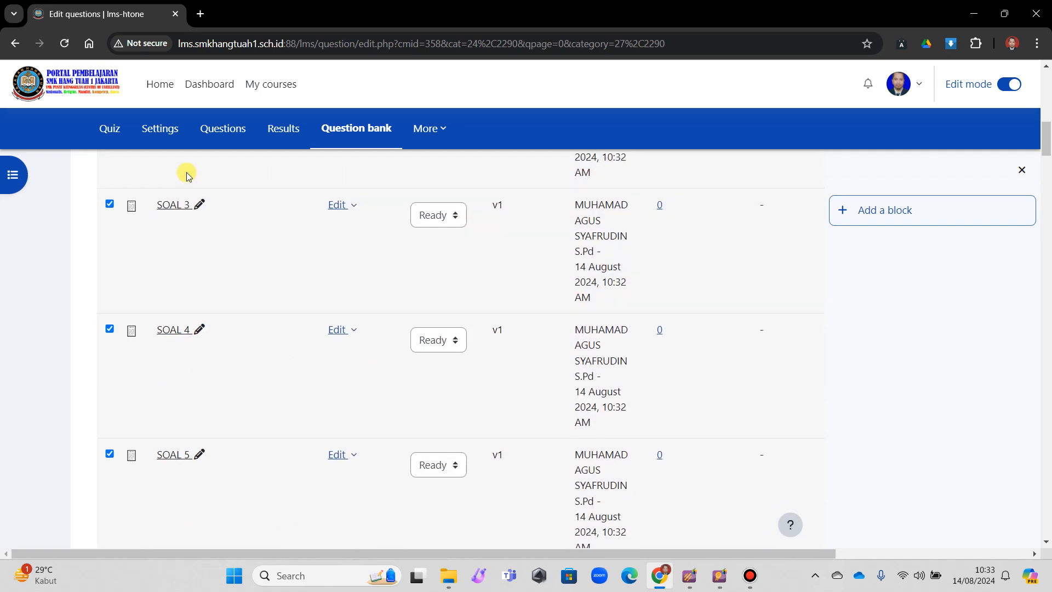
- Start adding question bank questions to the CONTOH SOAL quiz and filter the list by the CTH category
left_click(117, 135)
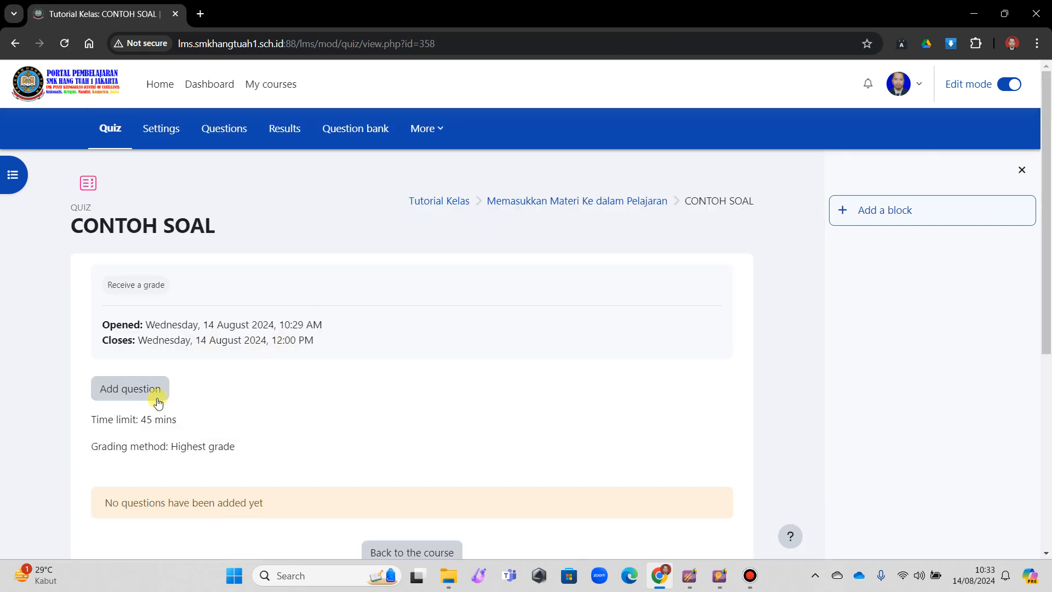
left_click(139, 395)
left_click(703, 443)
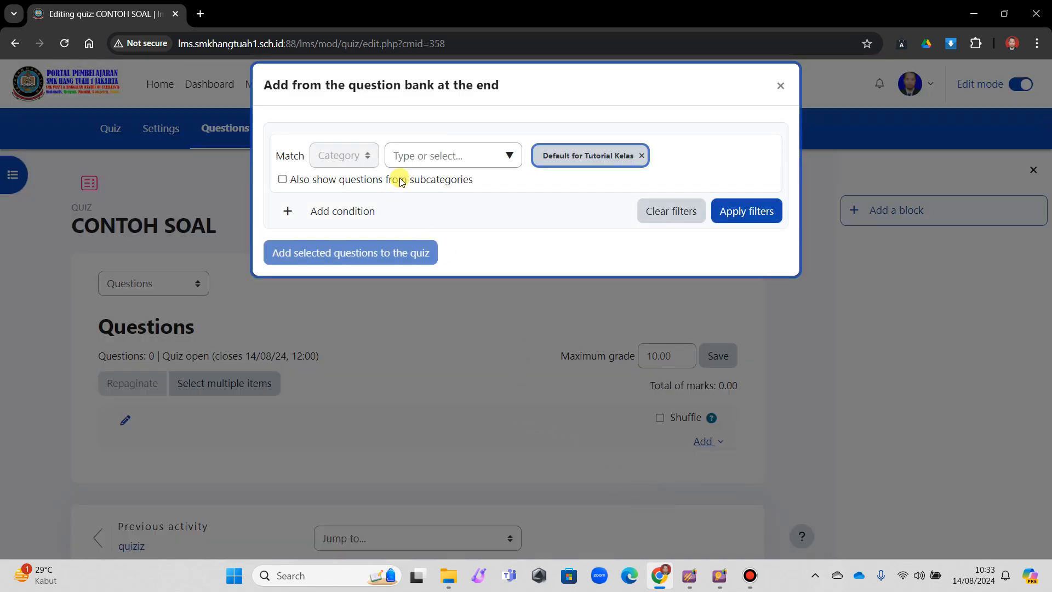
left_click(507, 156)
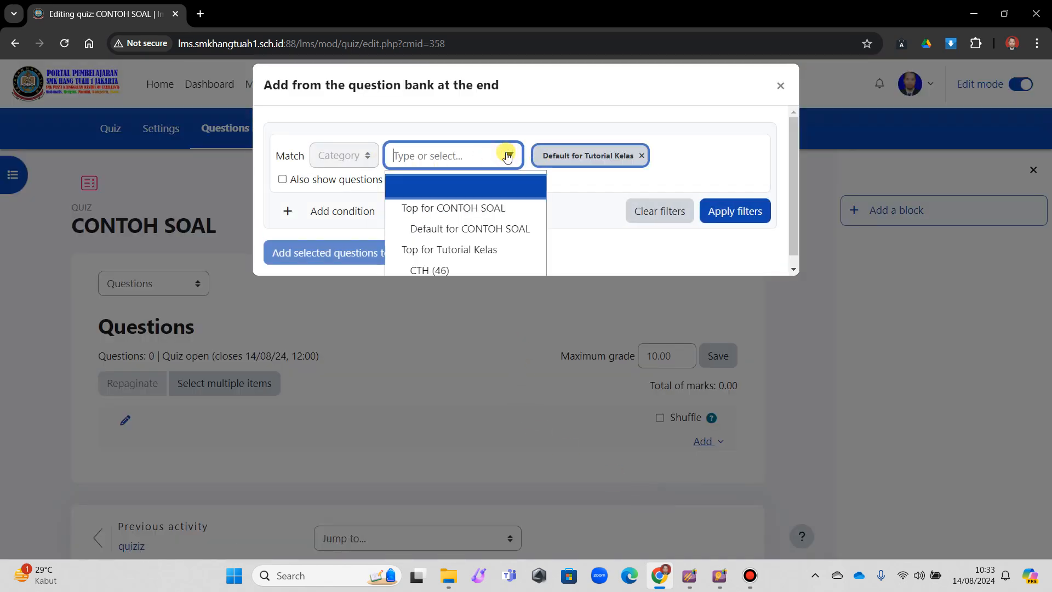
left_click(463, 268)
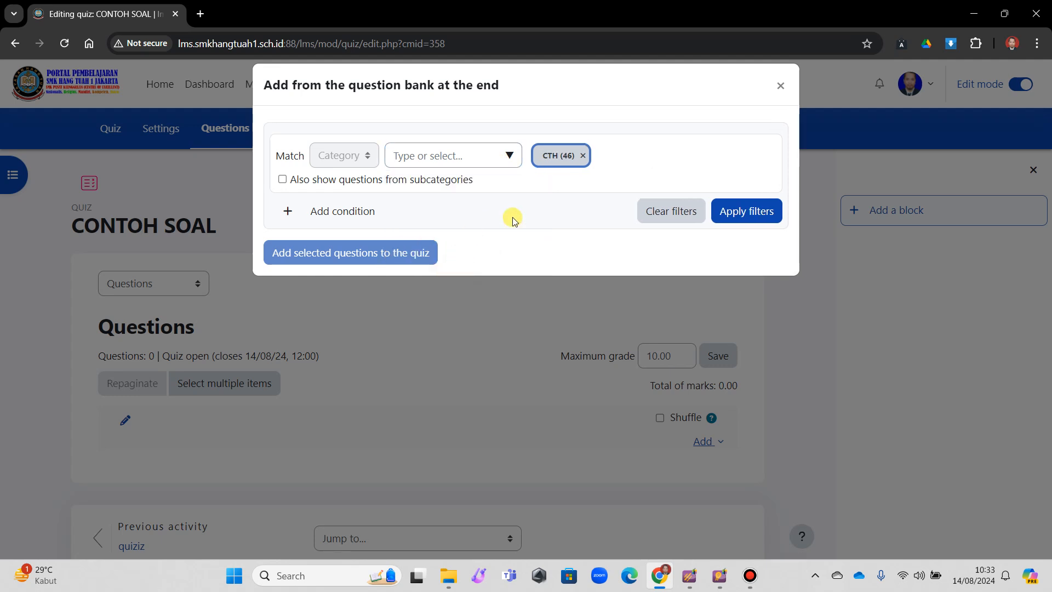
left_click(746, 218)
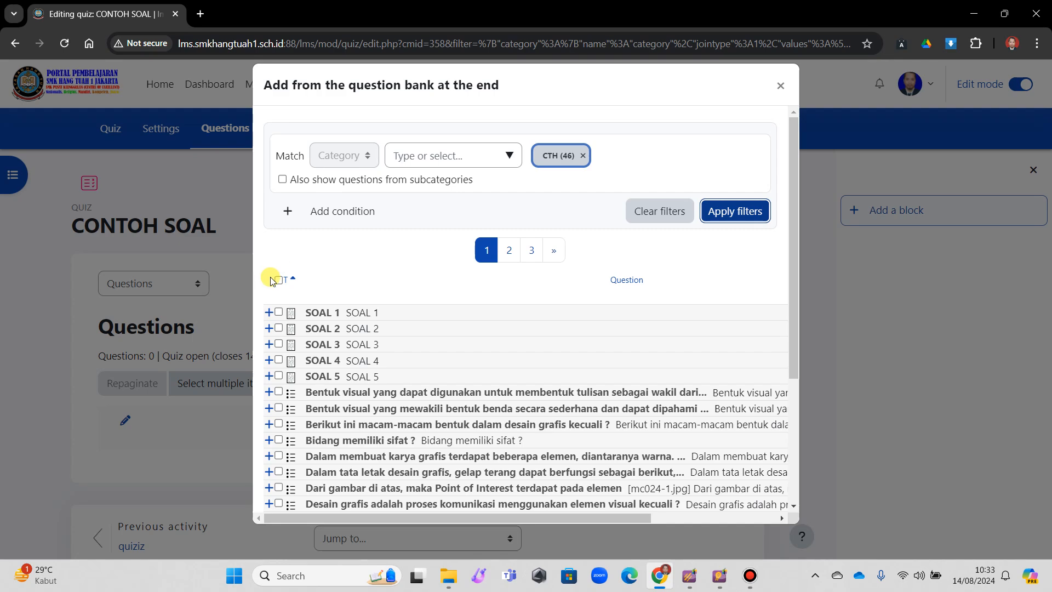
- Select all questions on the first page of the CTH list and add them to the quiz
left_click(278, 279)
scroll(441, 308, "down", 3)
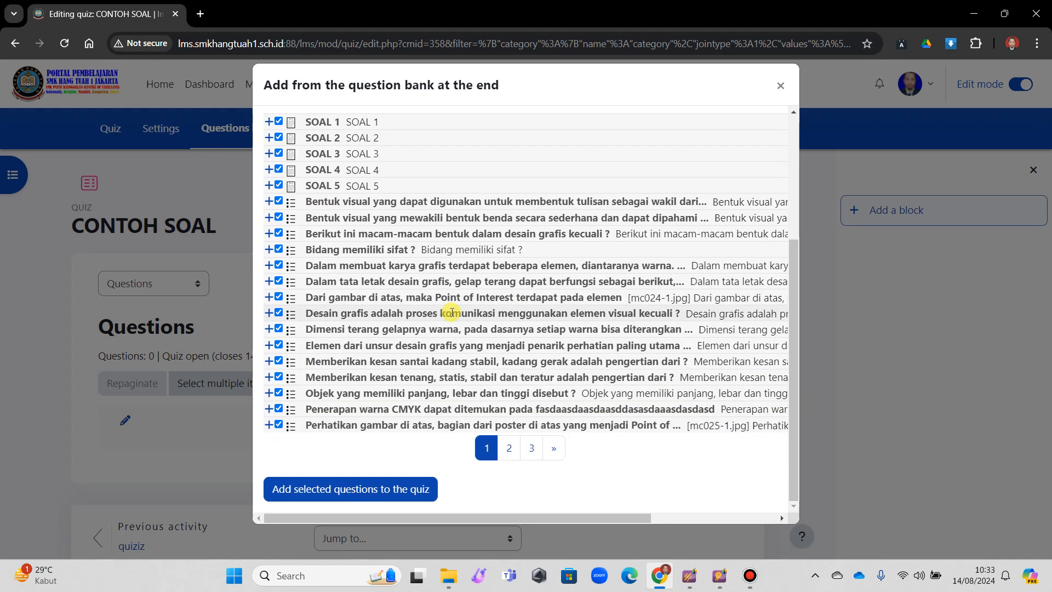
scroll(451, 312, "up", 3)
scroll(472, 292, "down", 3)
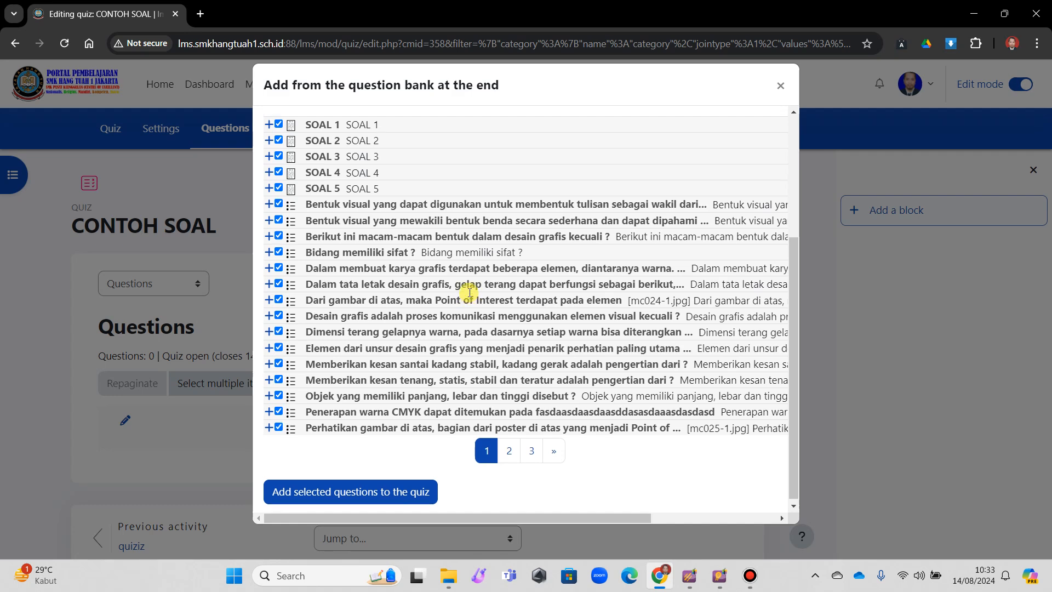
scroll(469, 292, "up", 3)
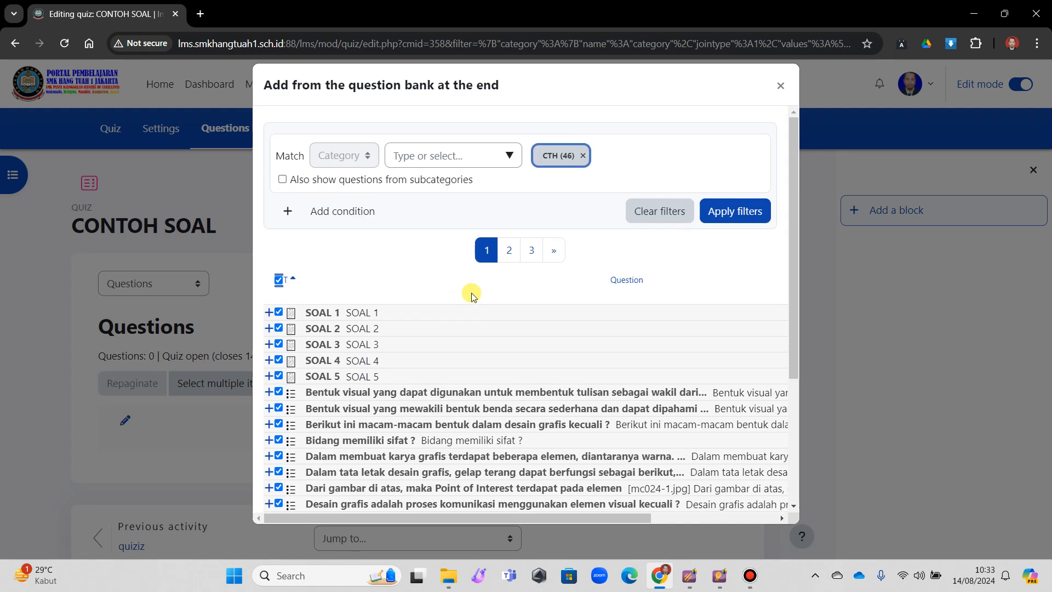
scroll(511, 310, "down", 3)
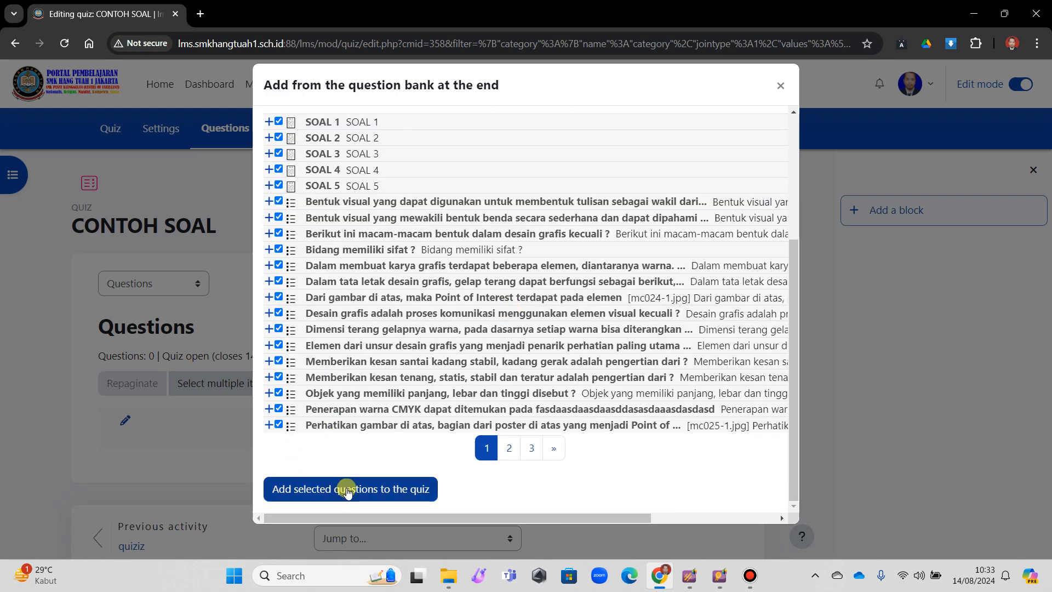
left_click(347, 488)
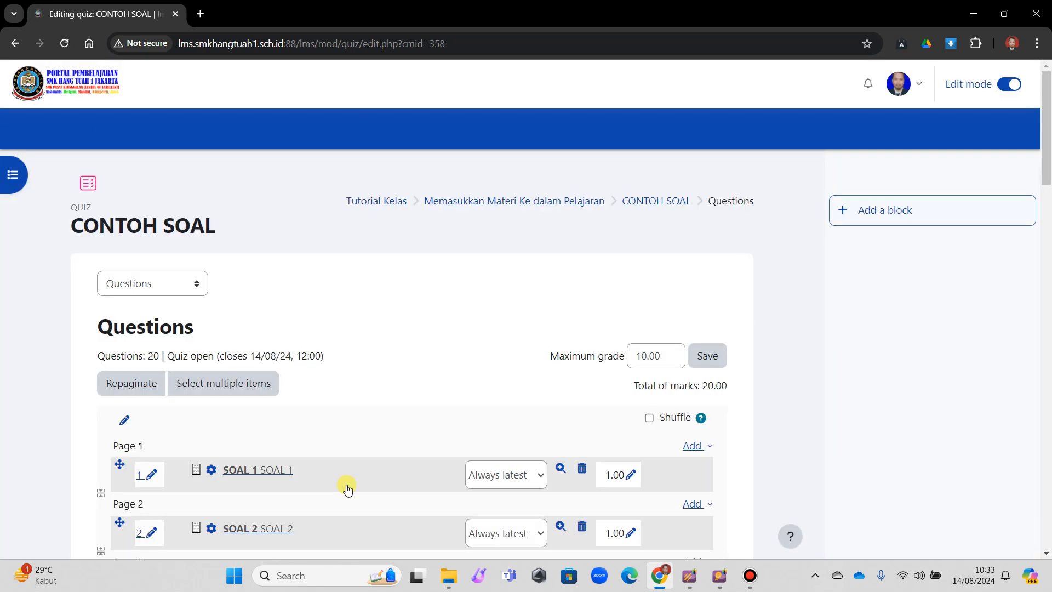
- Start adding more question bank questions after question 20 of the quiz, filtered by the CTH category
scroll(515, 390, "down", 20)
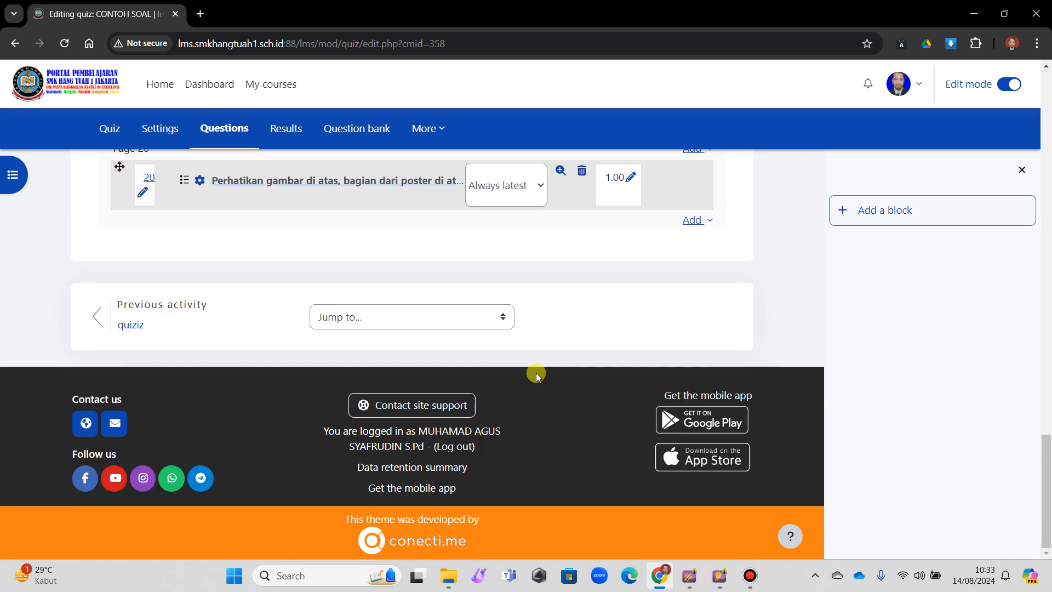
scroll(536, 373, "up", 3)
left_click(695, 426)
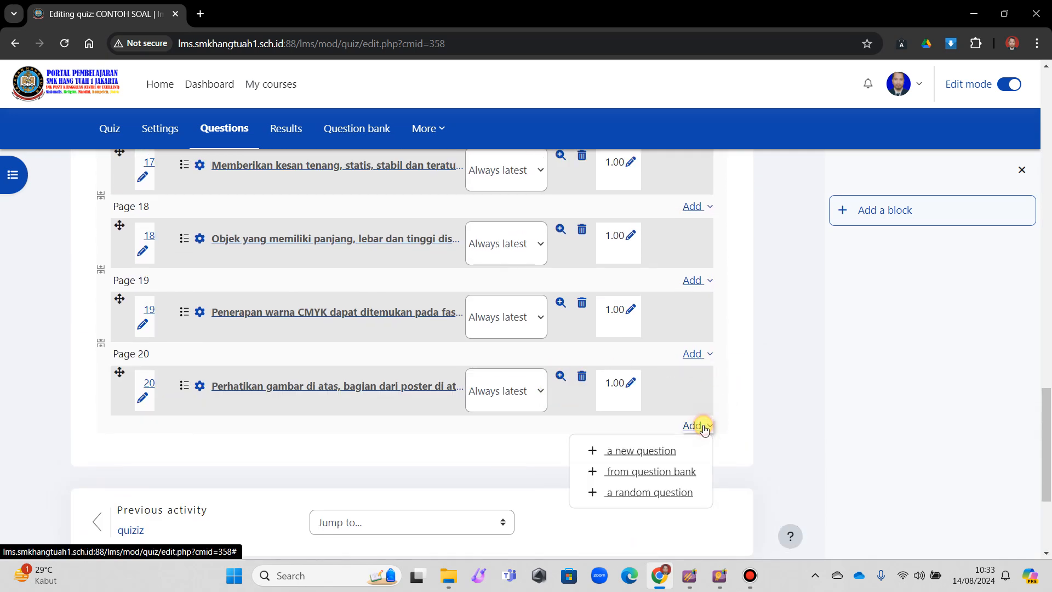
left_click(652, 472)
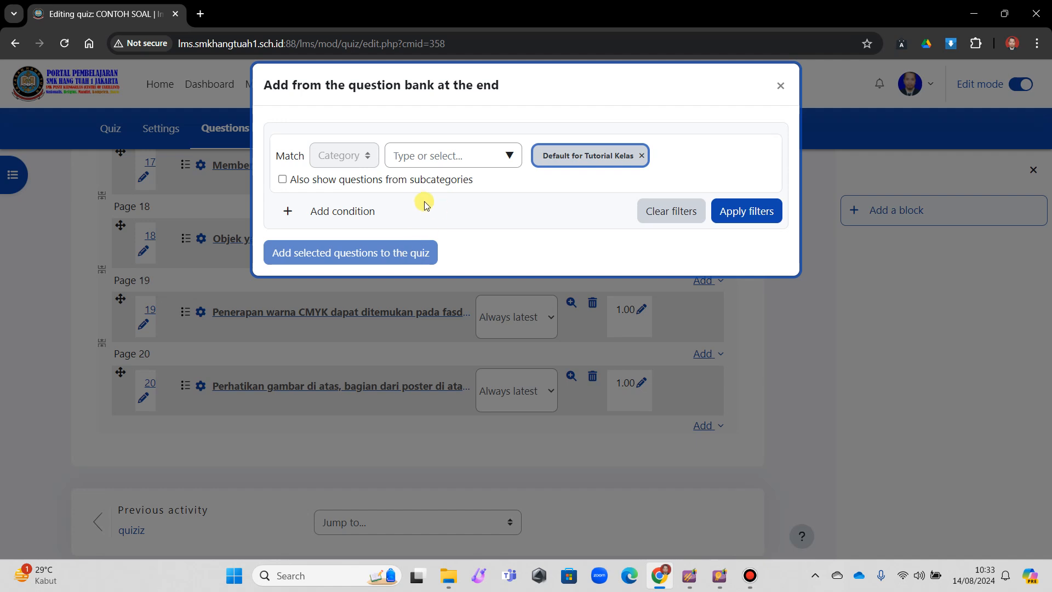
left_click(510, 157)
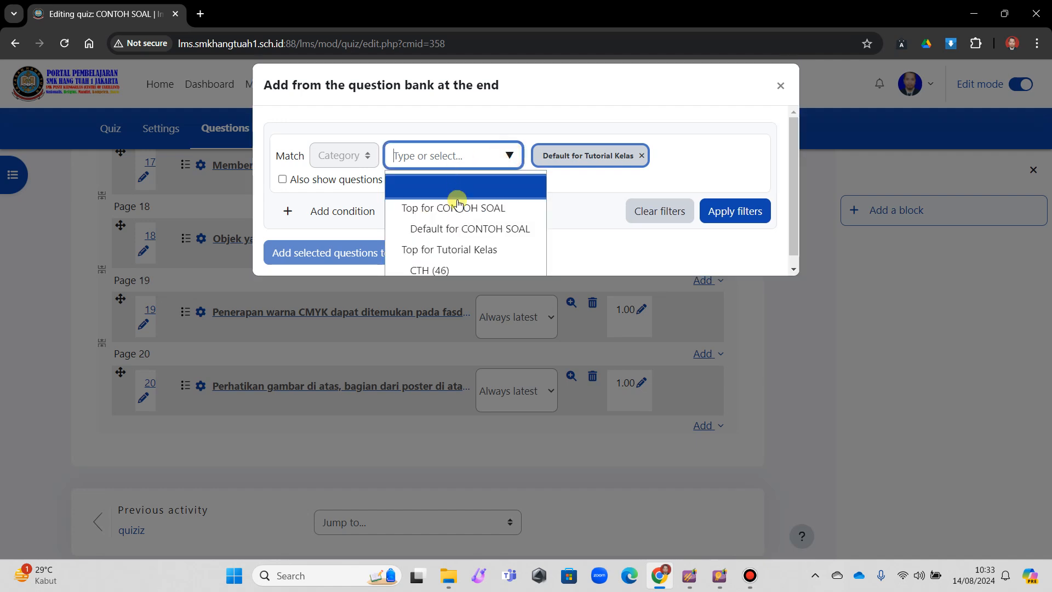
left_click(444, 268)
left_click(752, 212)
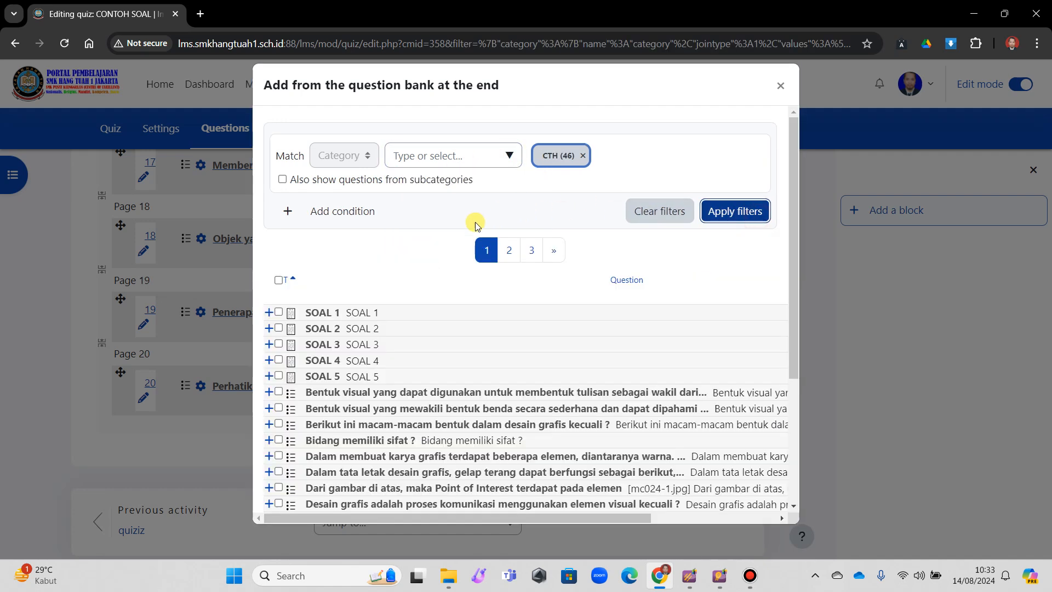
- Select all questions on page 2 of the question list and add them to the quiz
left_click(509, 250)
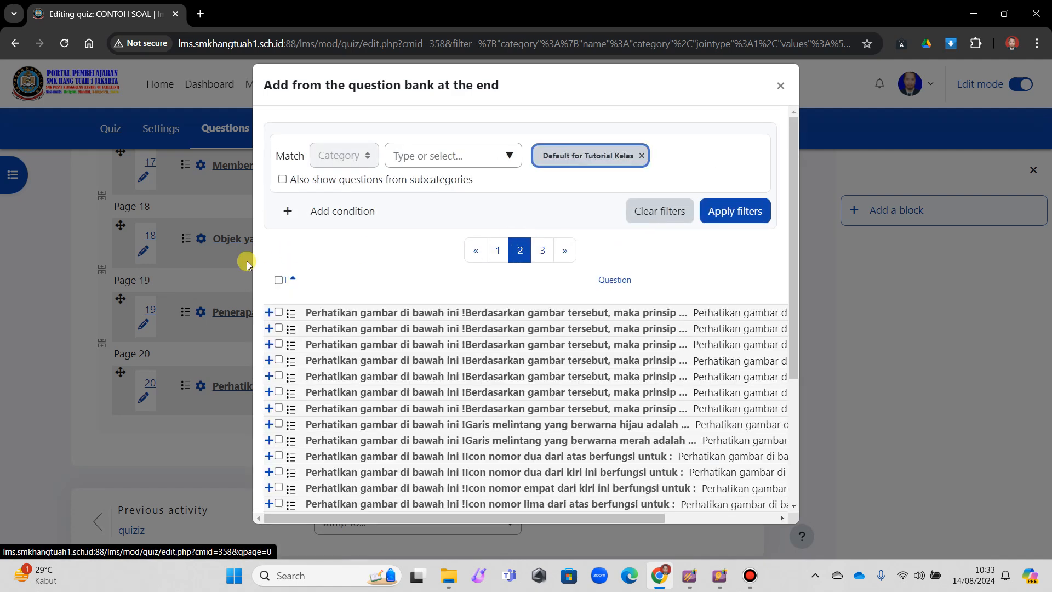
left_click(272, 283)
scroll(390, 310, "down", 5)
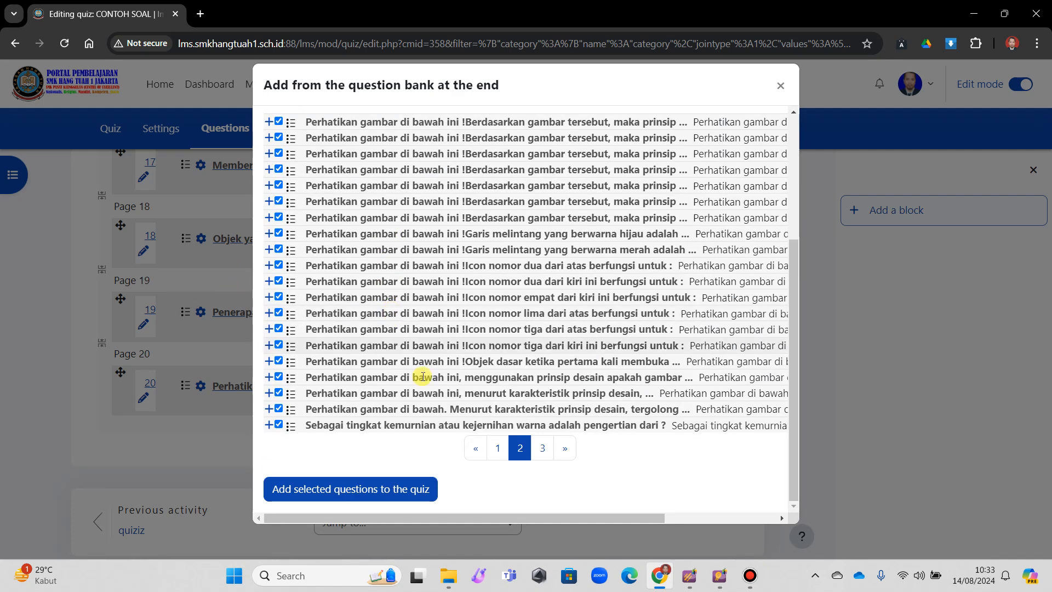
left_click(375, 490)
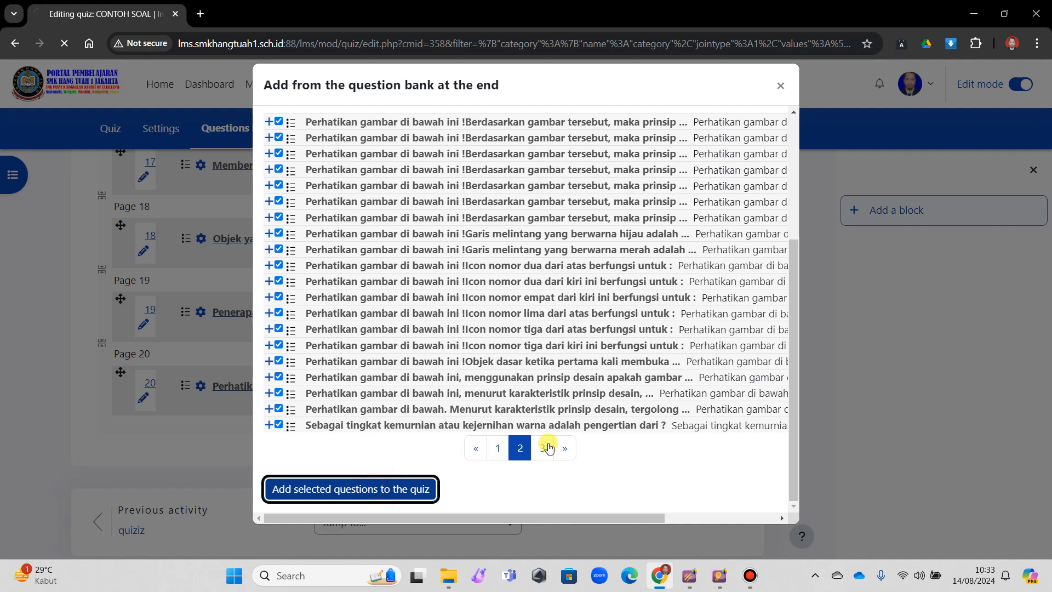
- Start adding further questions from the question bank after question 40 at the end of the quiz
scroll(583, 437, "down", 15)
scroll(583, 437, "down", 20)
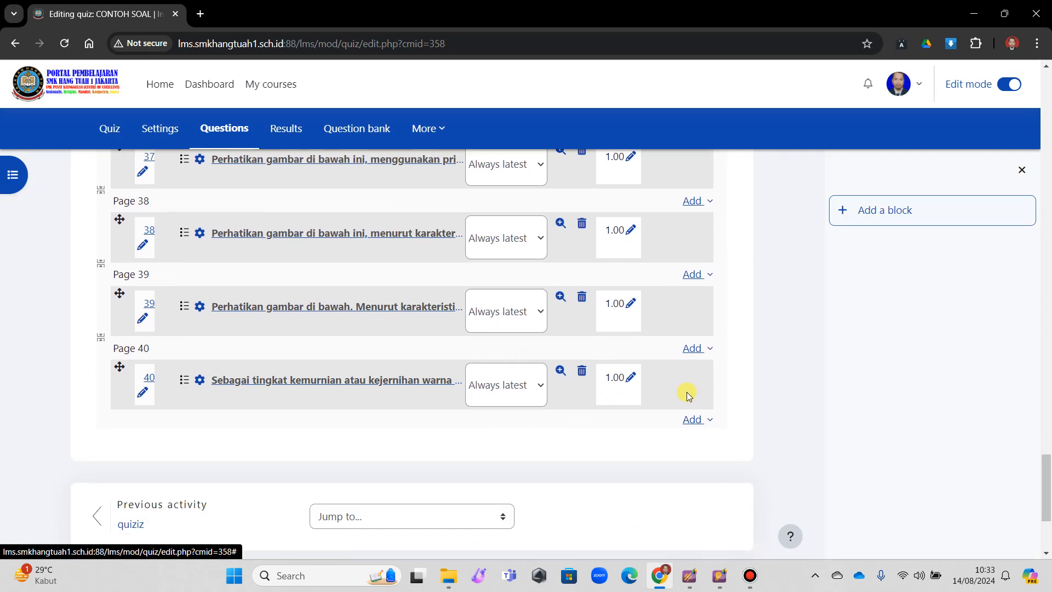
left_click(697, 419)
left_click(677, 463)
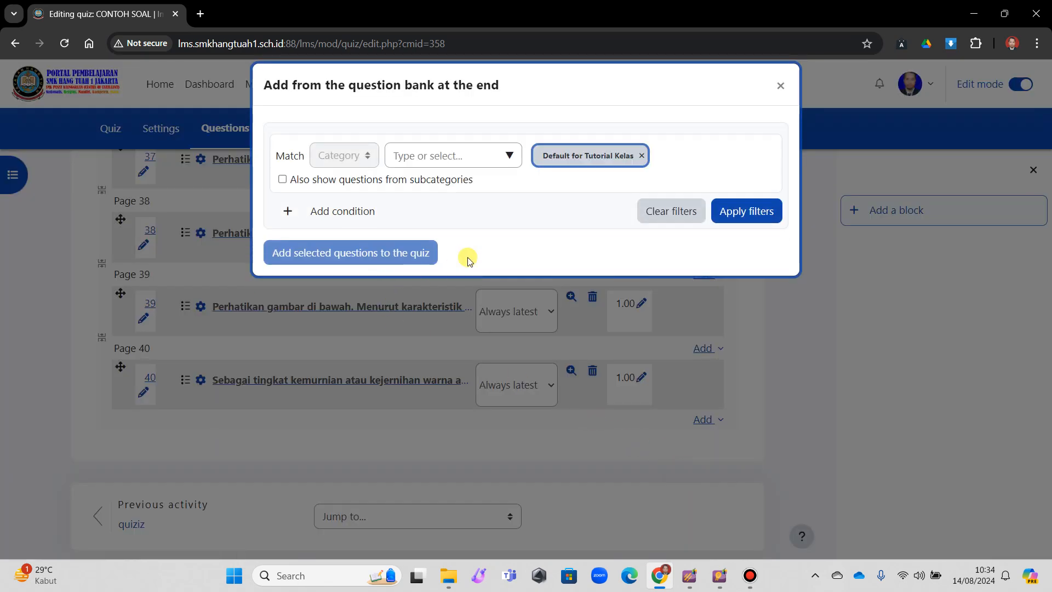
- Filter the question list by the CTH category and try to open its third page
left_click(501, 156)
left_click(439, 267)
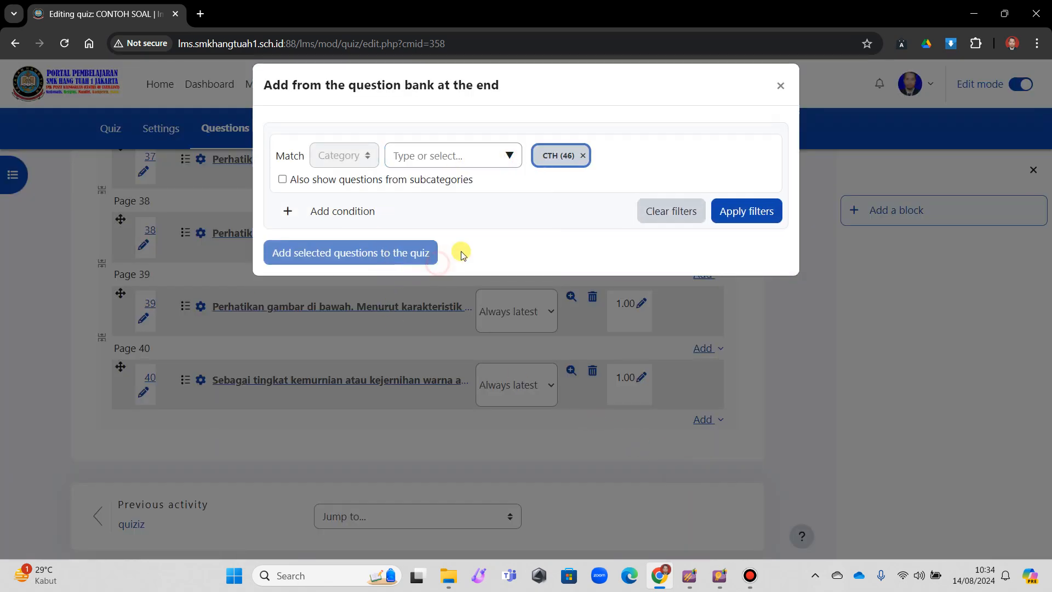
left_click(748, 211)
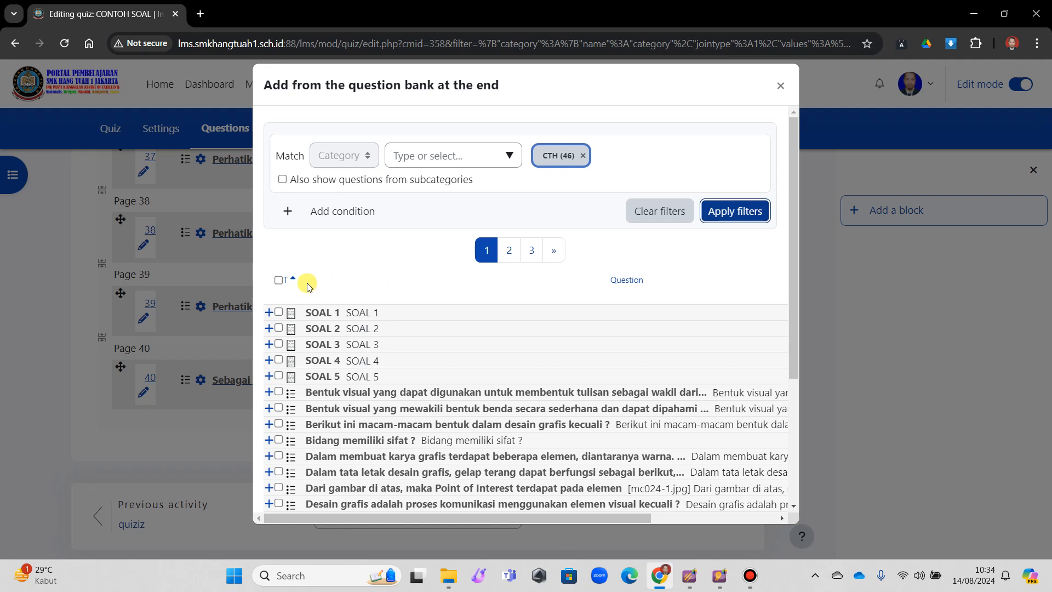
left_click(532, 250)
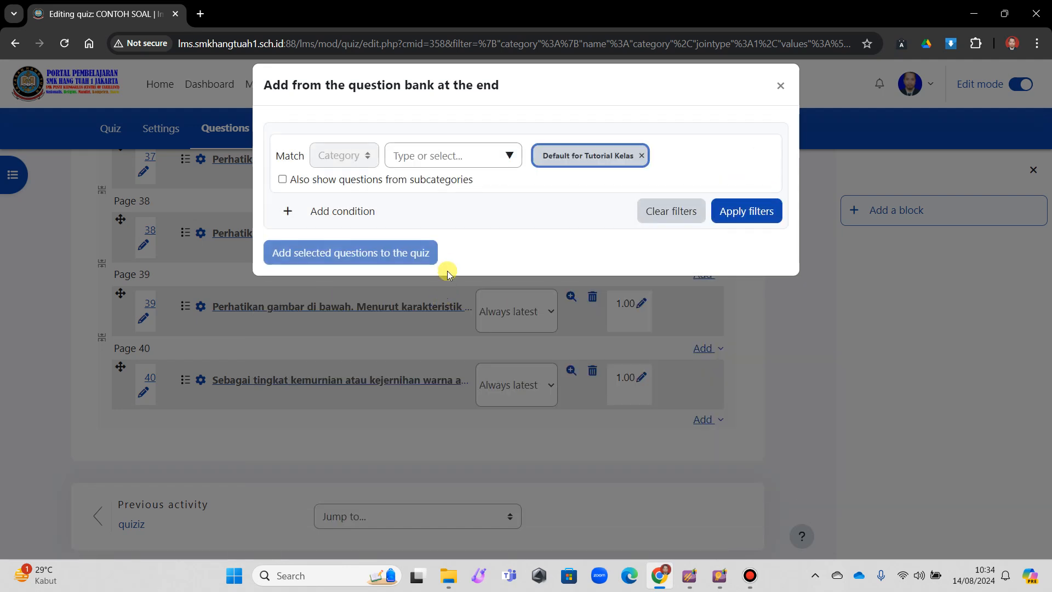
- Reapply the CTH category filter and try again to reach page 3 of the questions
left_click(486, 155)
left_click(507, 156)
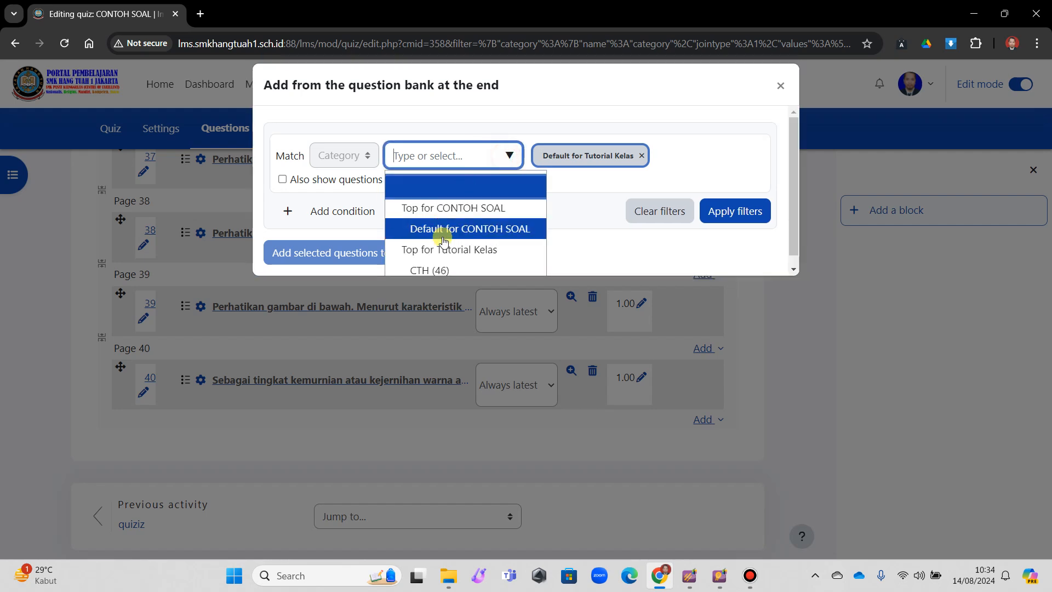
left_click(440, 267)
left_click(738, 213)
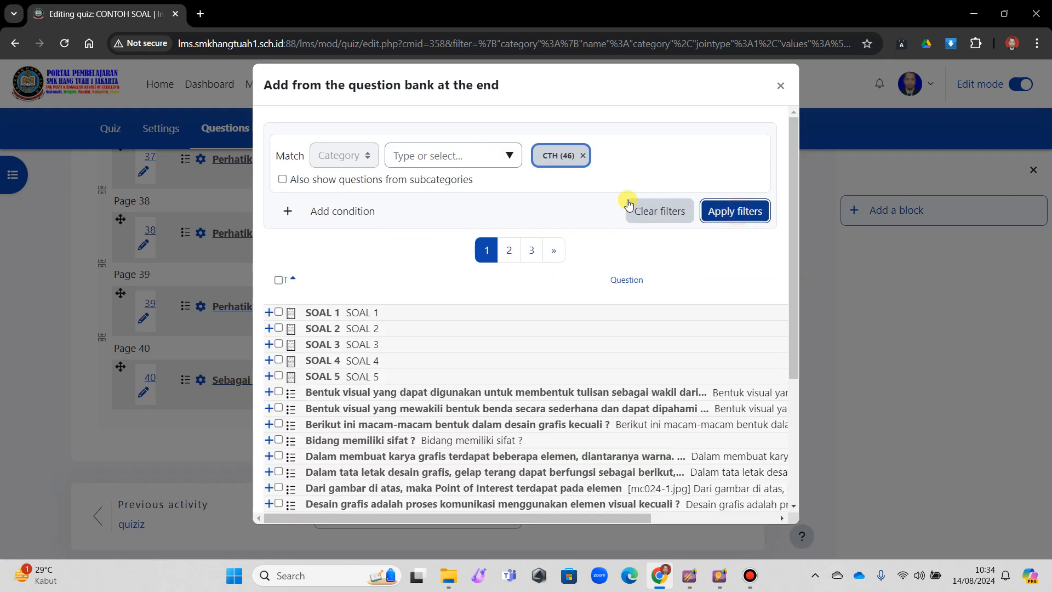
left_click(537, 251)
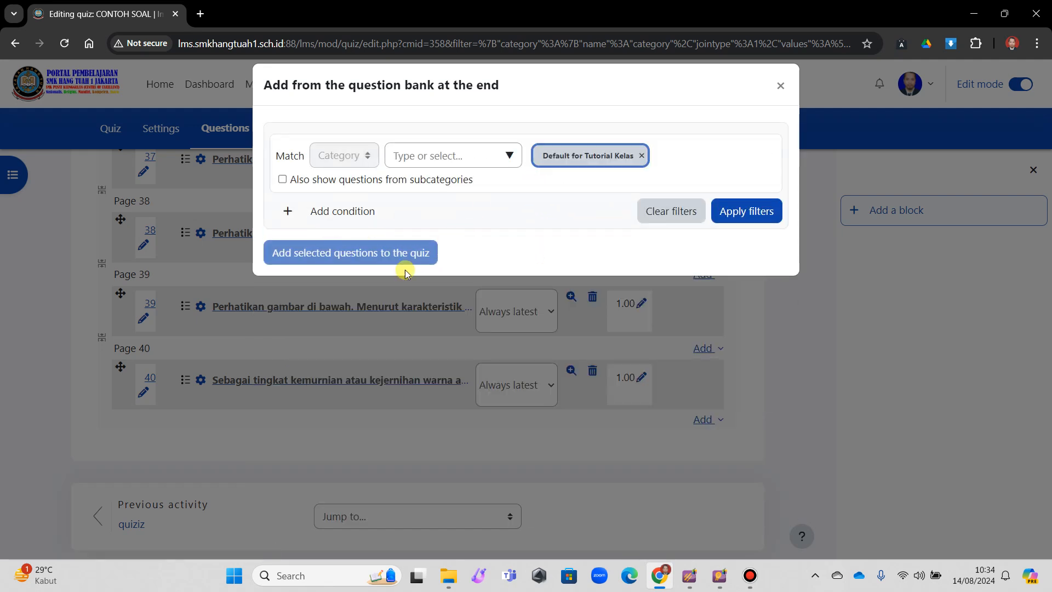
- Set the category filter back to CTH and apply it to list the questions for the quiz
left_click(527, 163)
left_click(508, 156)
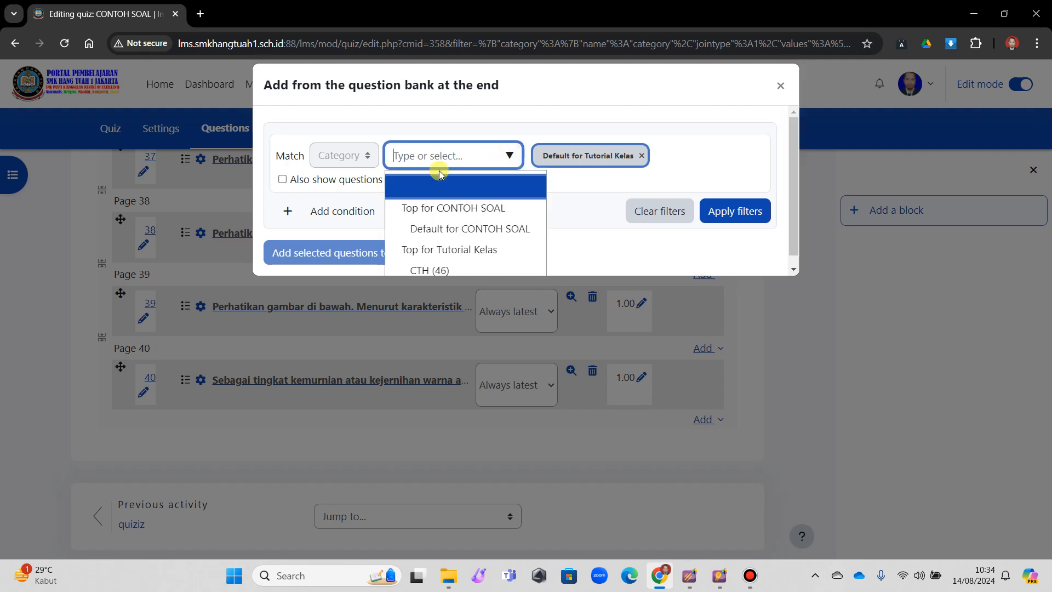
left_click(430, 265)
left_click(737, 211)
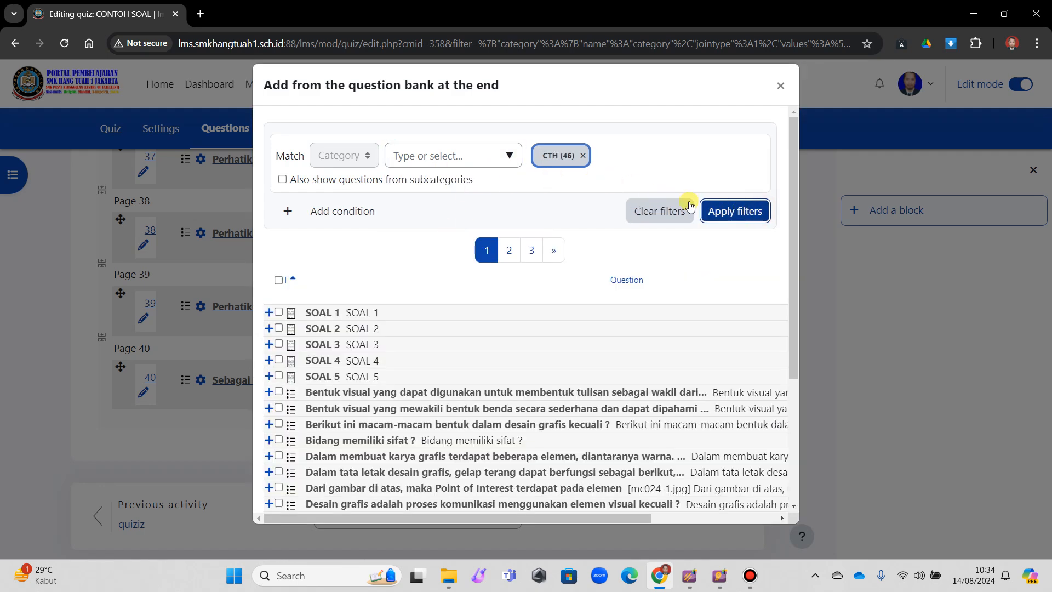
- Try to open page 2 of the CTH questions, reapply the CTH category filter and try to move to the next page
scroll(537, 408, "down", 3)
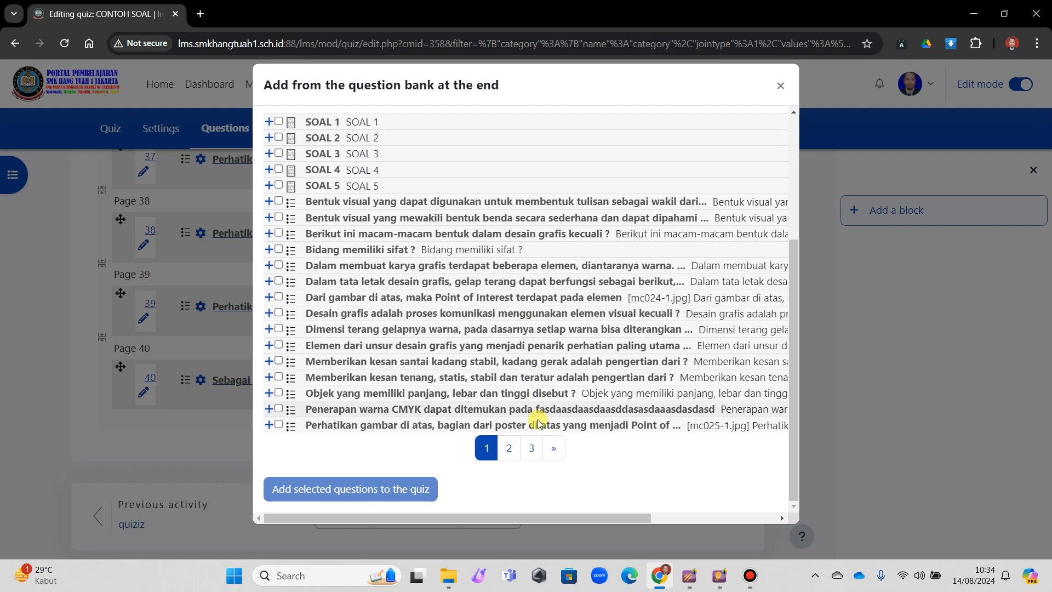
left_click(510, 450)
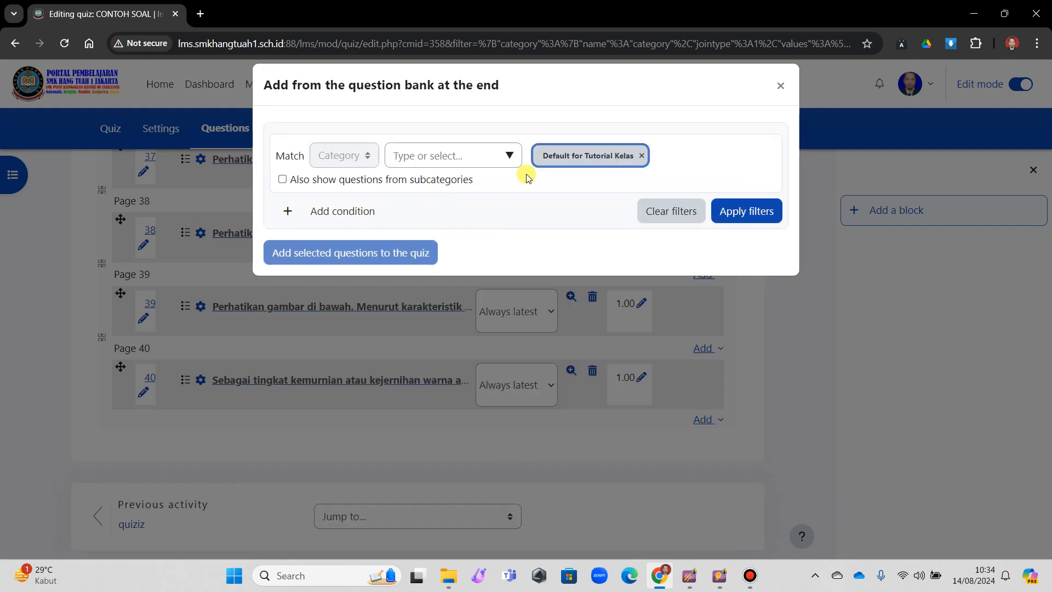
left_click(514, 158)
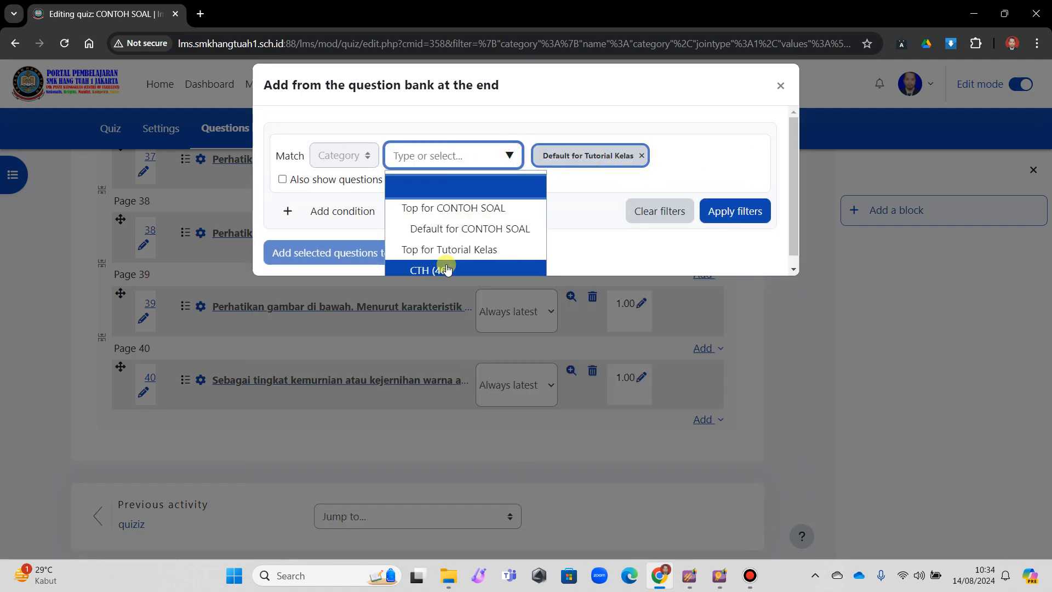
left_click(442, 265)
left_click(749, 210)
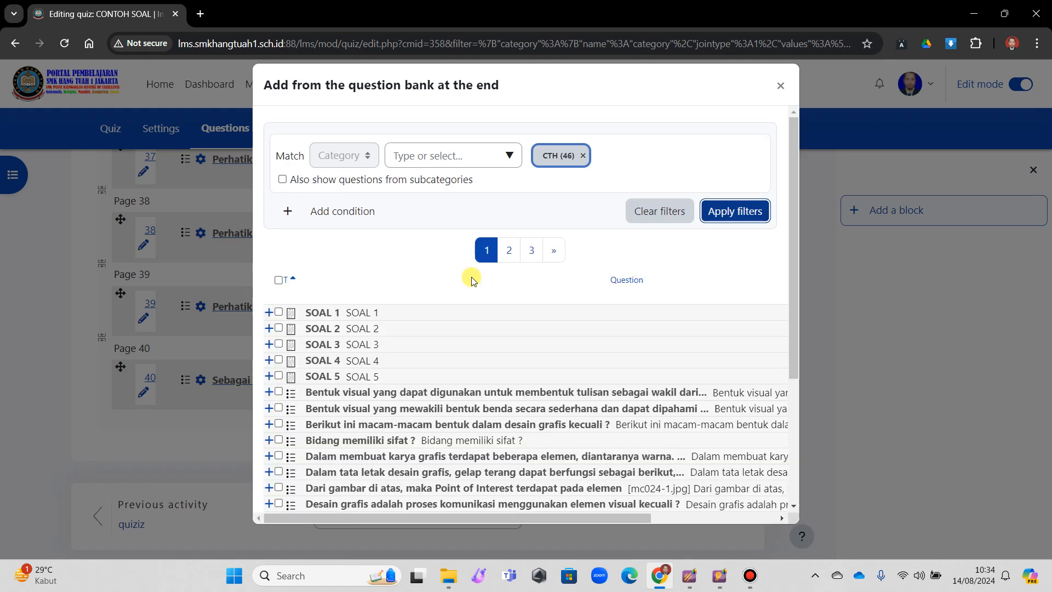
left_click(552, 254)
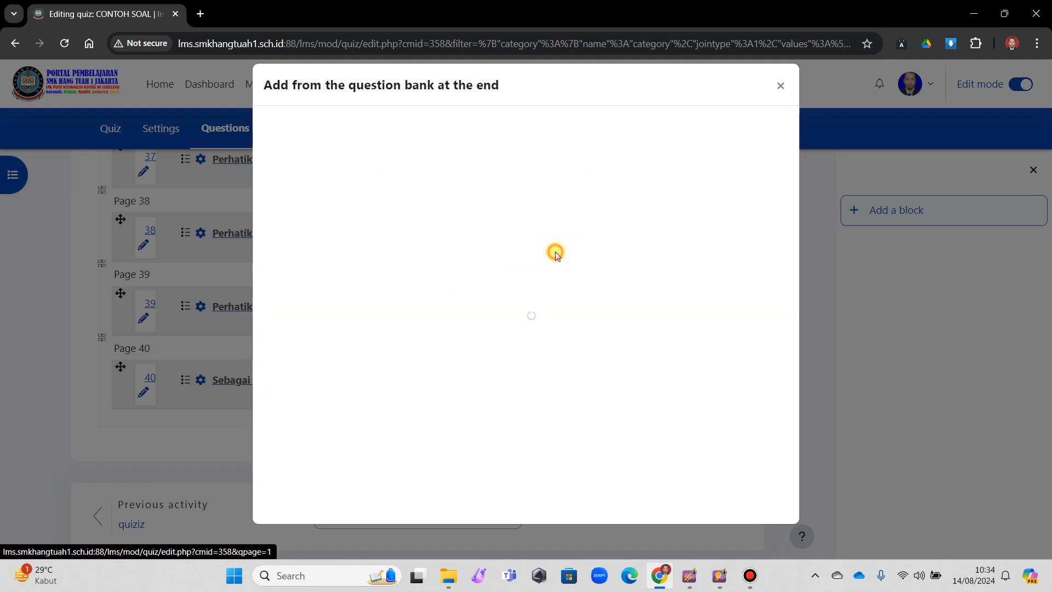
left_click(565, 253)
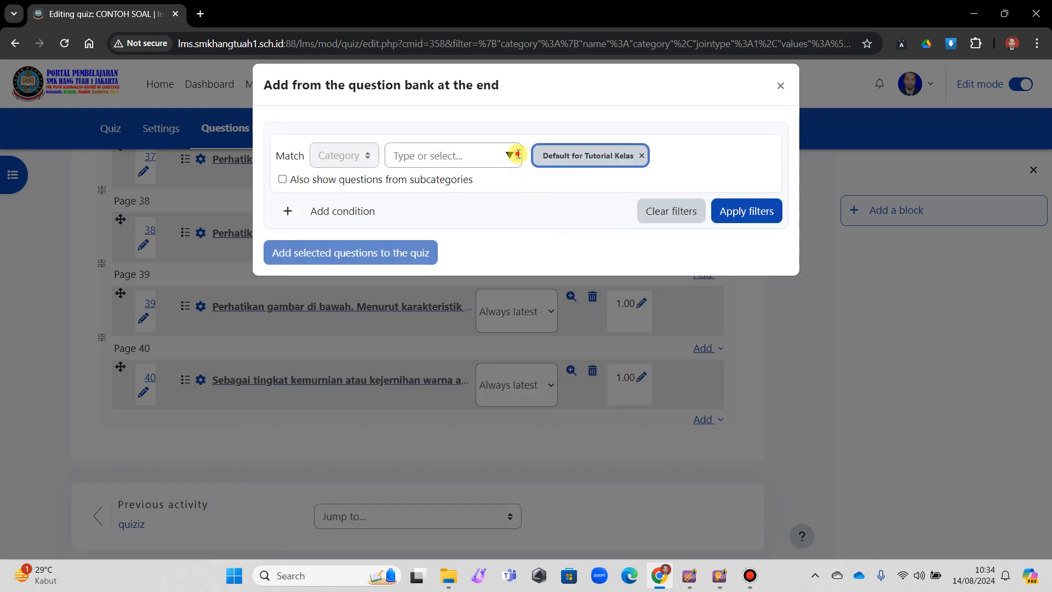
- Filter the question bank list by the CTH category and open its third page
left_click(474, 156)
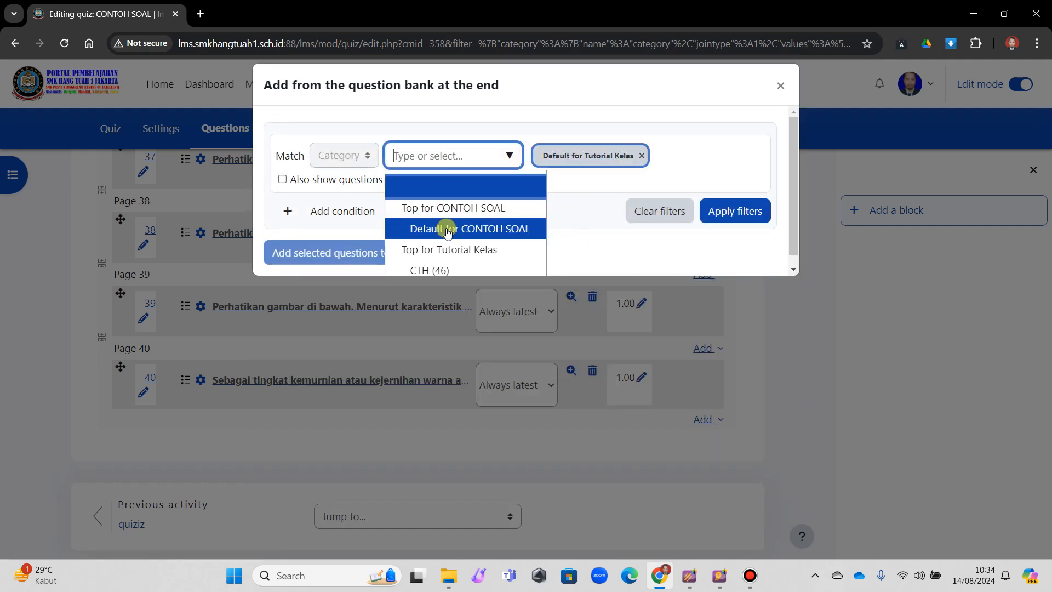
left_click(435, 269)
left_click(733, 211)
left_click(534, 251)
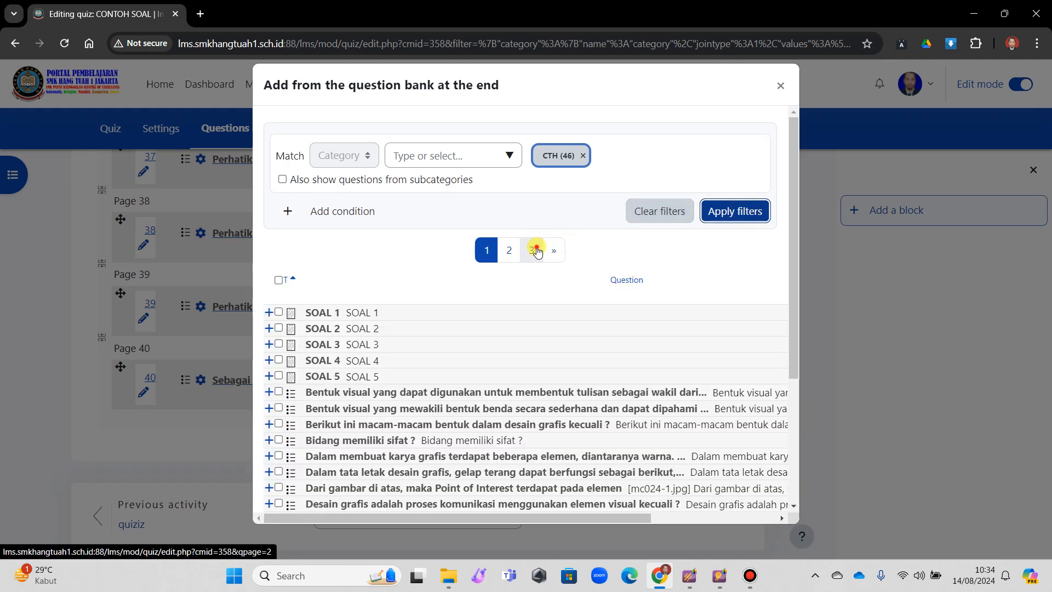
- Select all questions on the third page of the list and add them to the end of the quiz
left_click(278, 280)
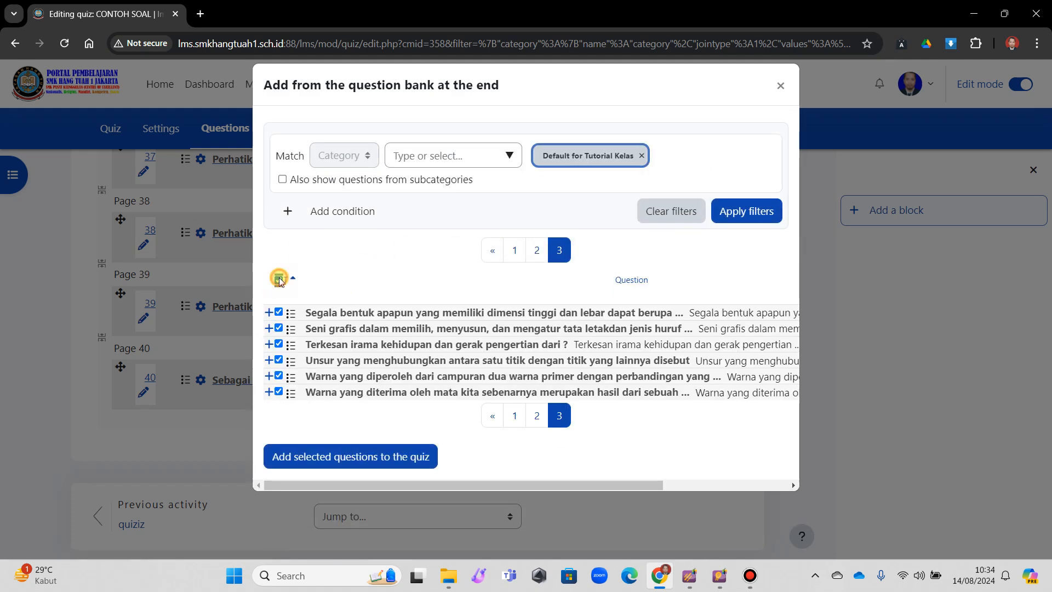
left_click(357, 458)
scroll(419, 345, "down", 10)
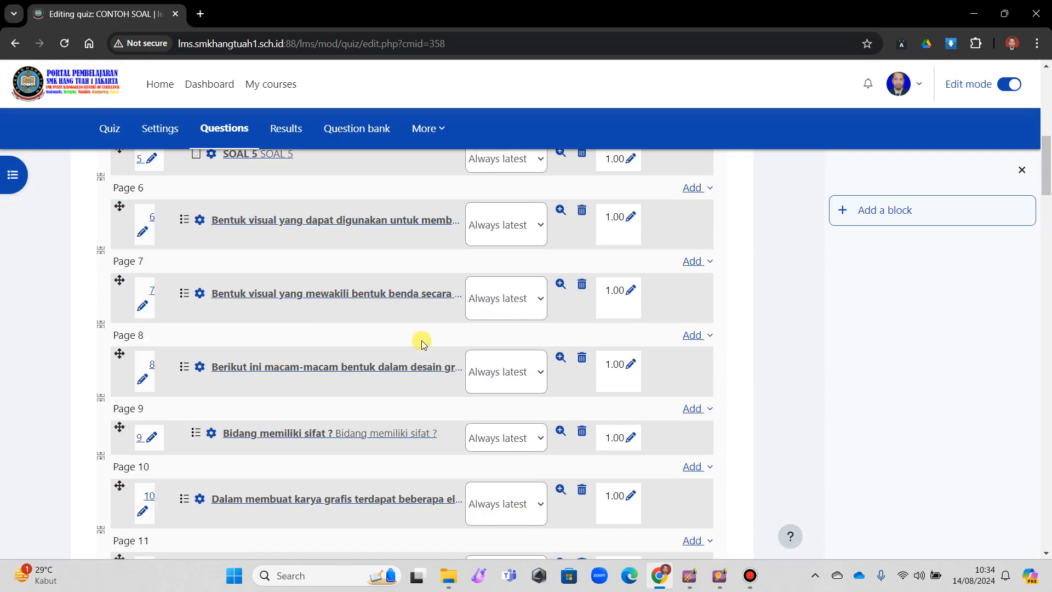
scroll(422, 344, "down", 20)
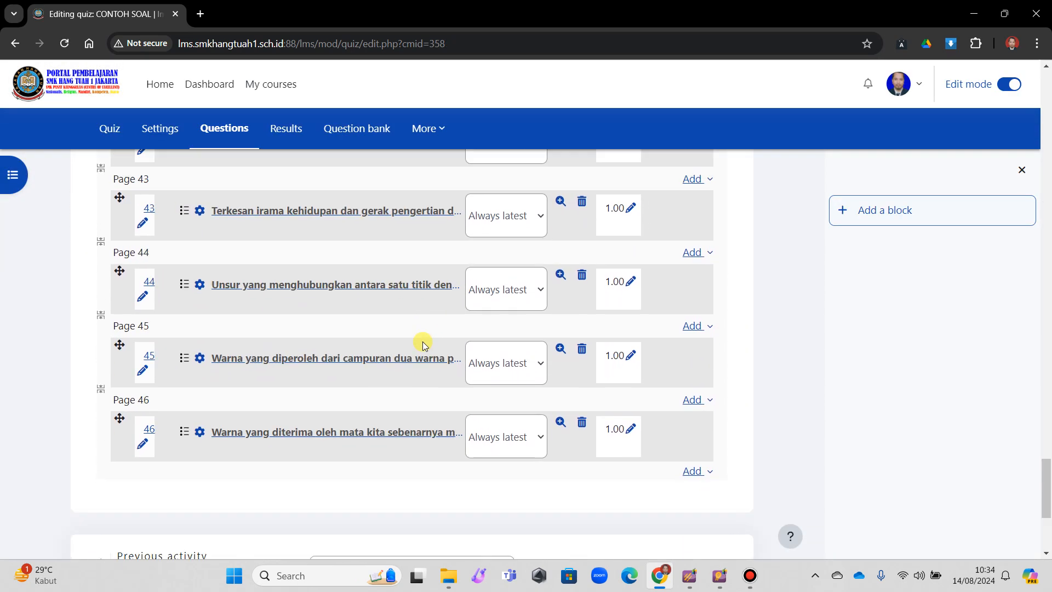
scroll(423, 340, "down", 5)
- Set the quiz's maximum grade to 100 and save it
scroll(674, 294, "up", 20)
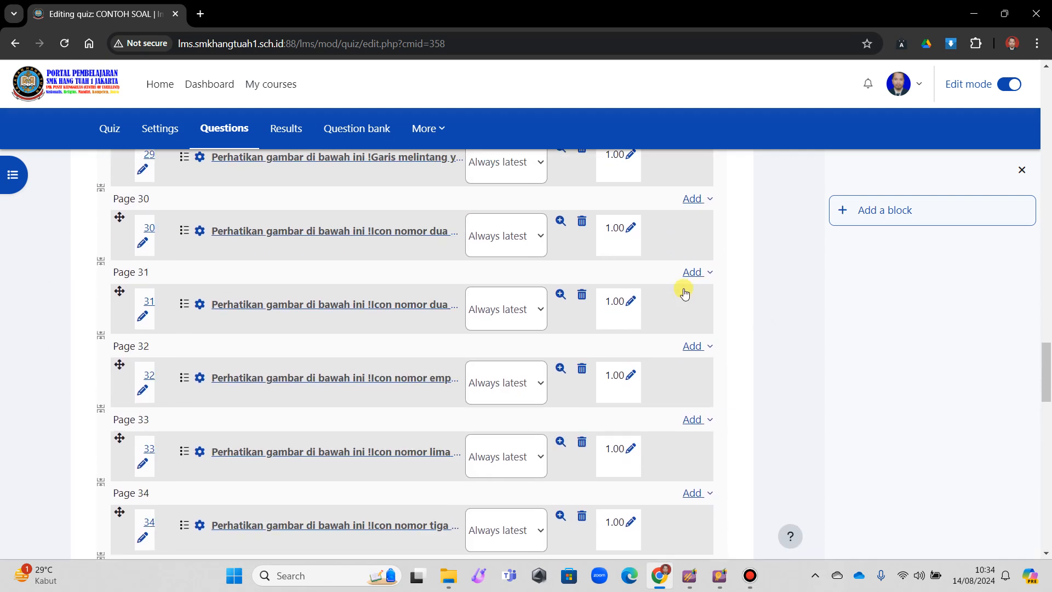
scroll(683, 288, "up", 20)
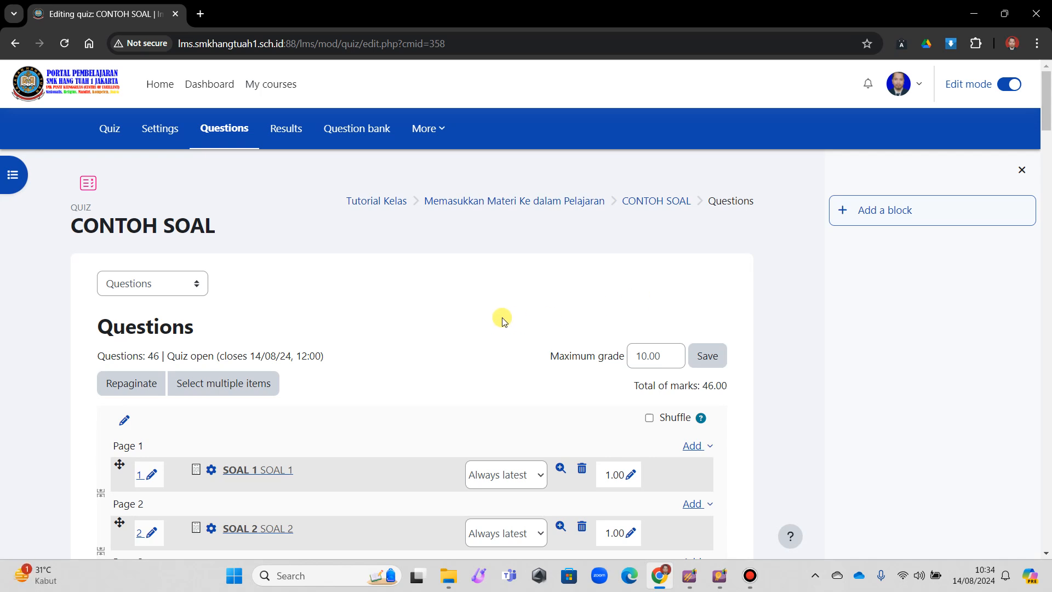
left_click(603, 362)
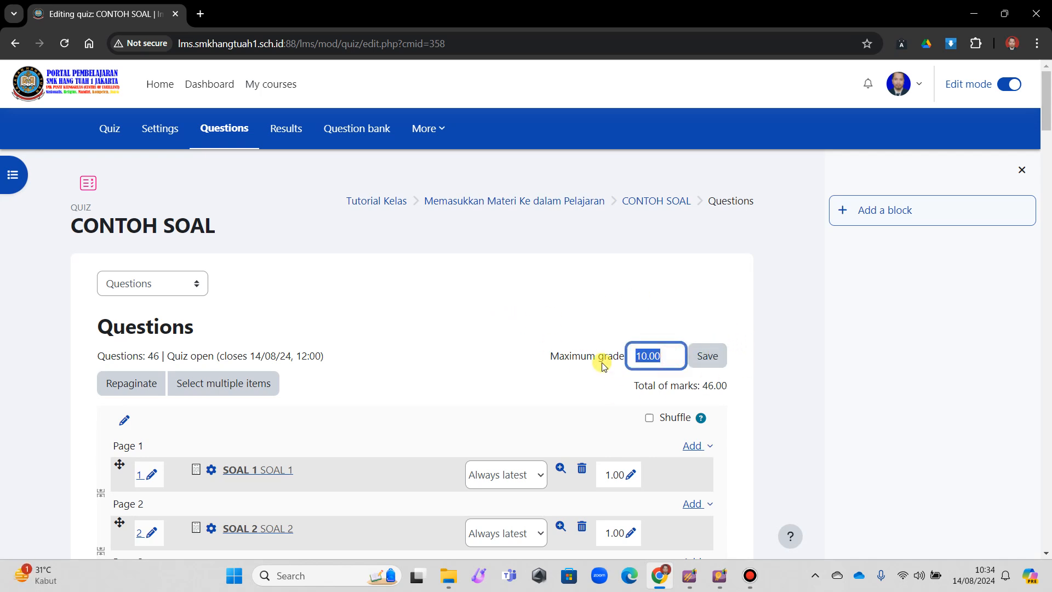
type("100")
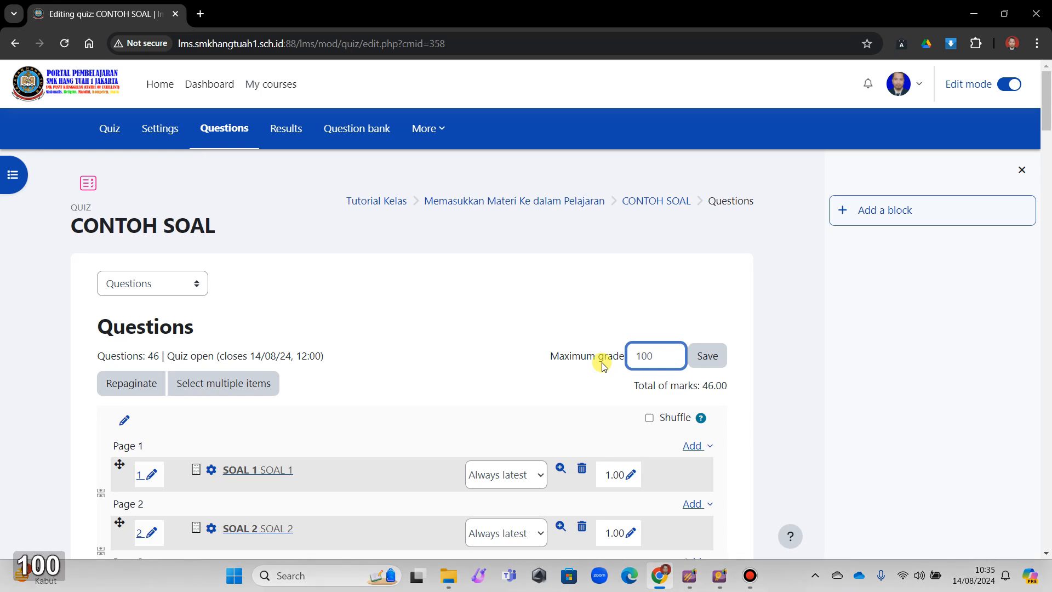
left_click(707, 355)
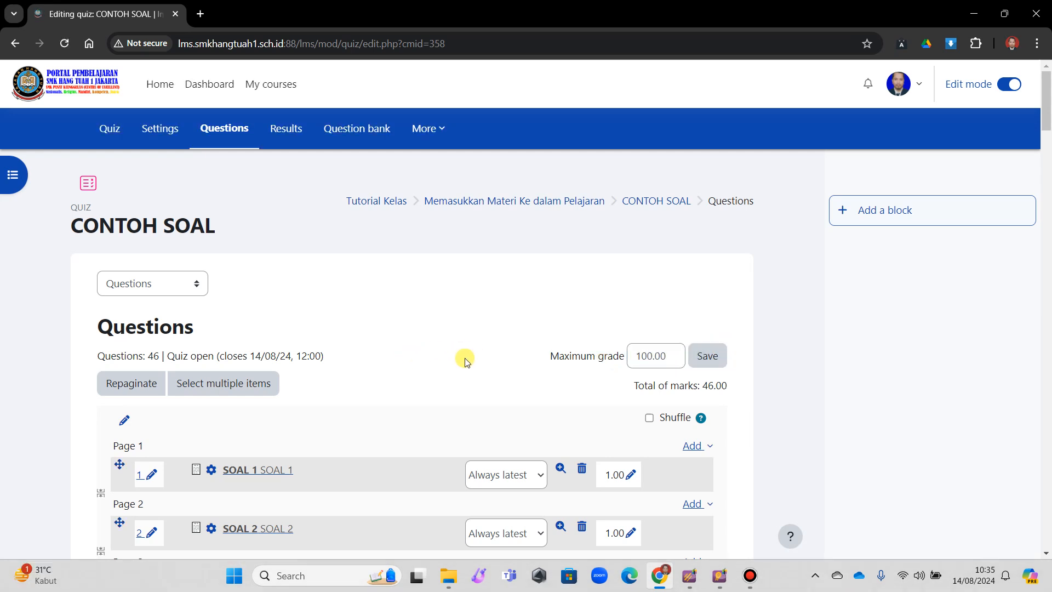
- Name the quiz's first section, above the SOAL 1 question, ESSAY
scroll(403, 370, "down", 5)
scroll(356, 386, "up", 1)
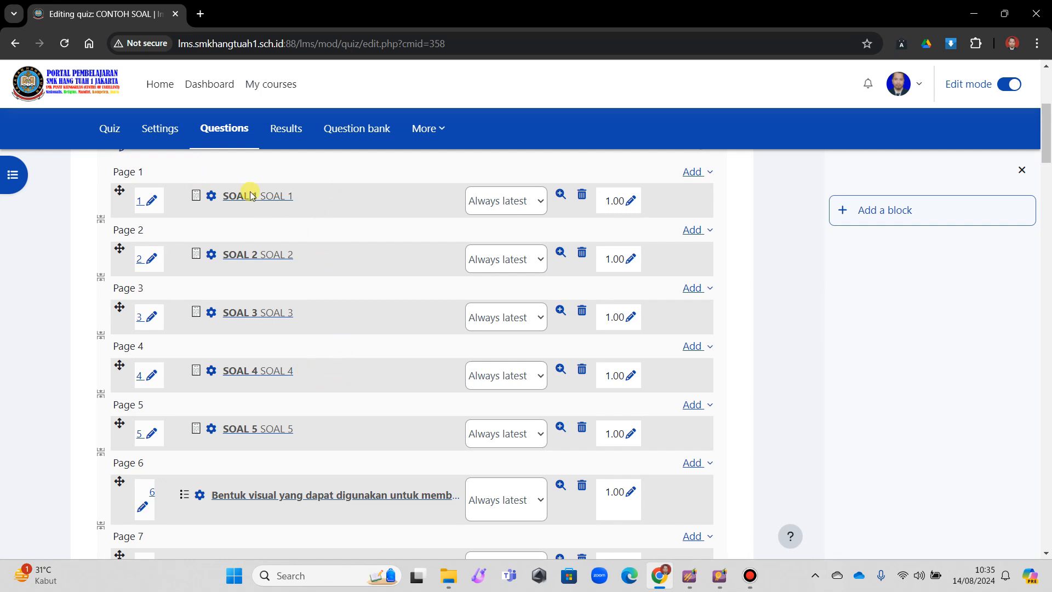
scroll(318, 351, "up", 1)
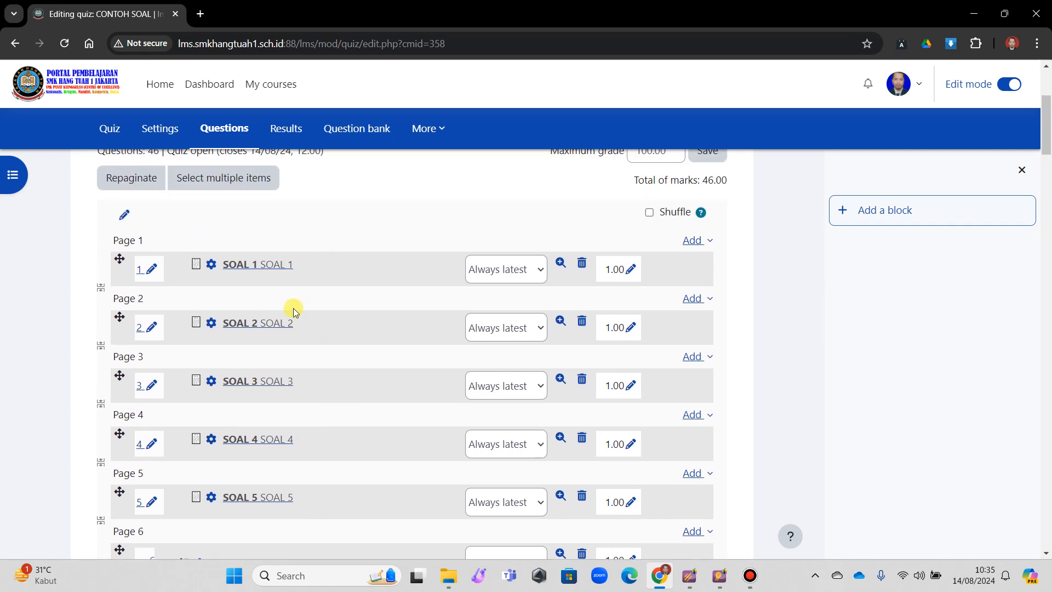
left_click(126, 216)
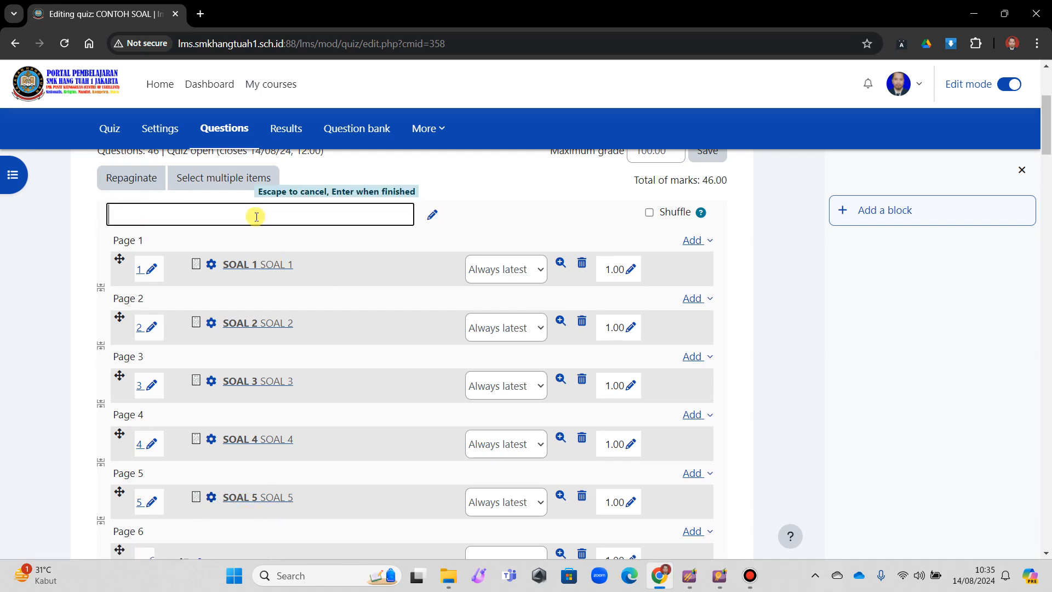
type("ESSAY")
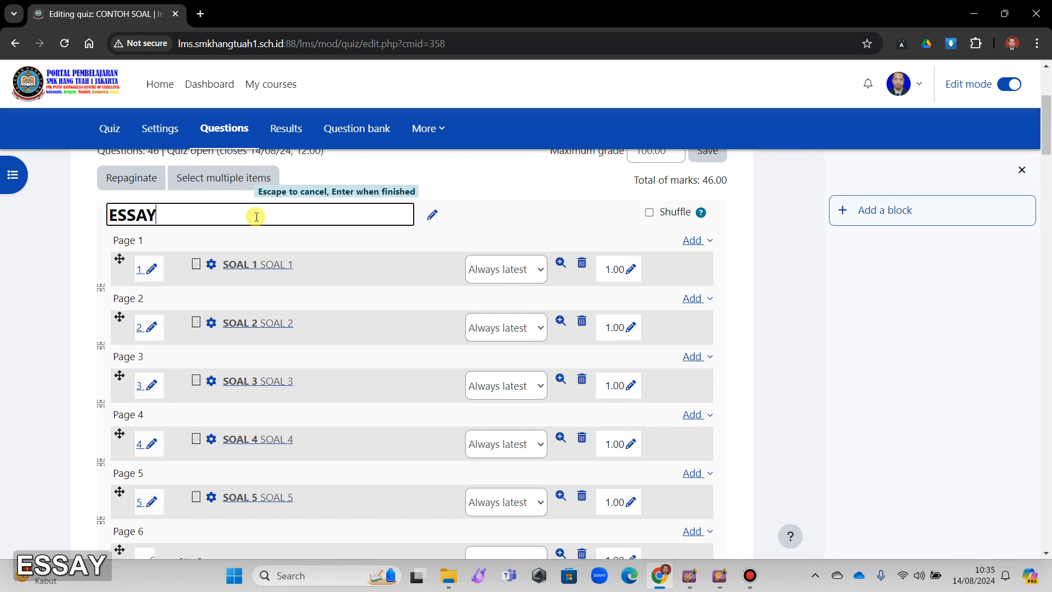
key("Return")
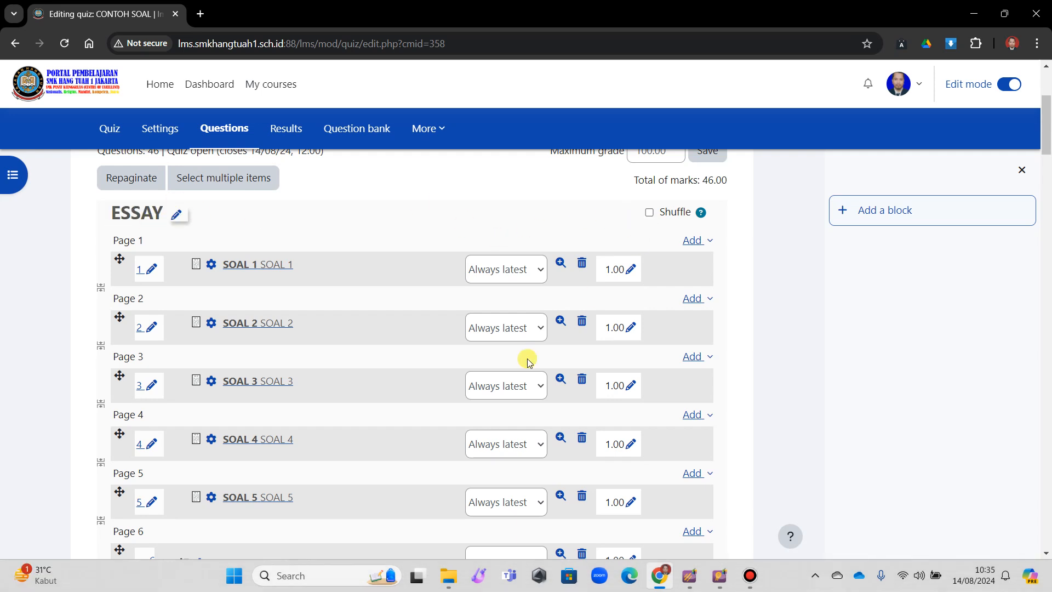
- Add a new section heading before question 6 on page 6 and name it PILIHAN GANDA
scroll(558, 343, "down", 2)
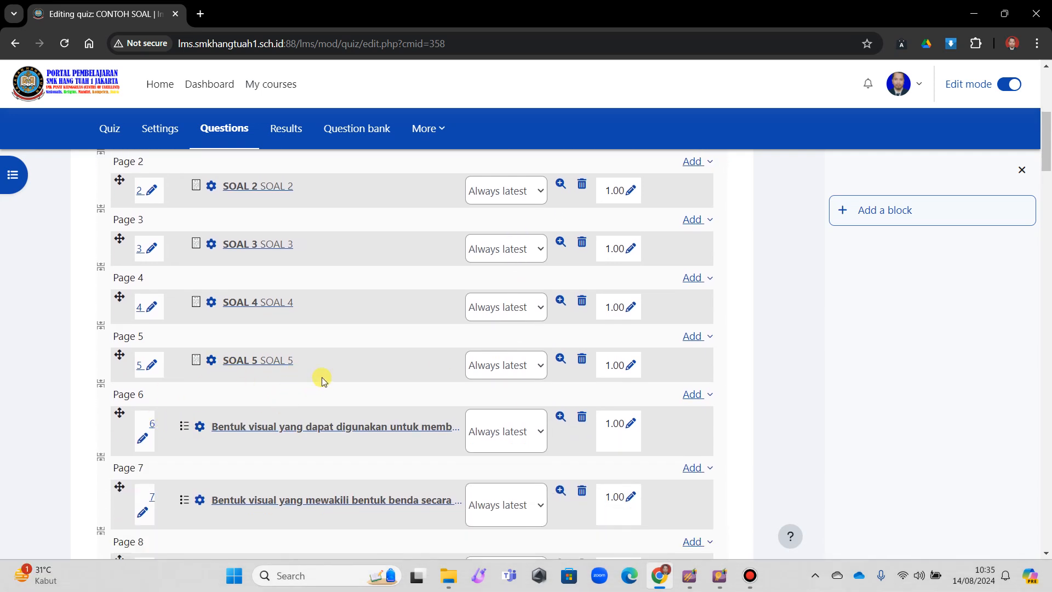
left_click(710, 400)
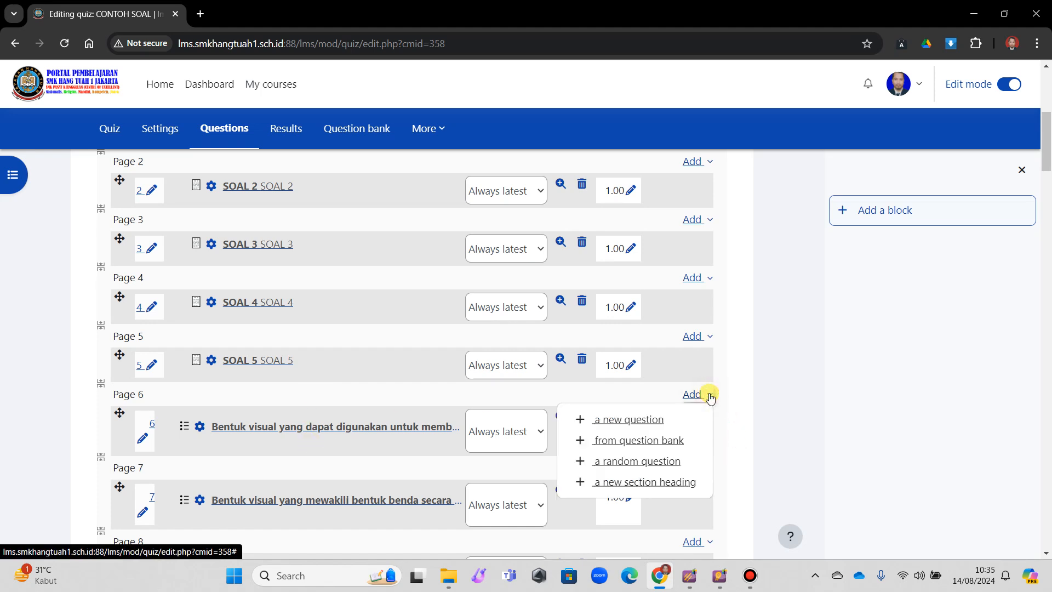
left_click(663, 483)
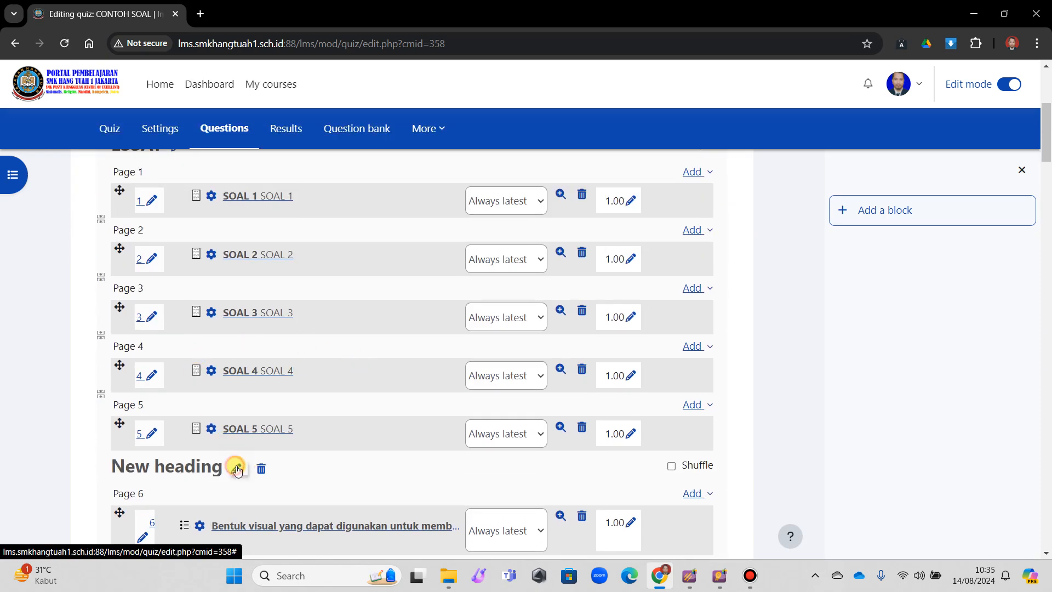
left_click(237, 467)
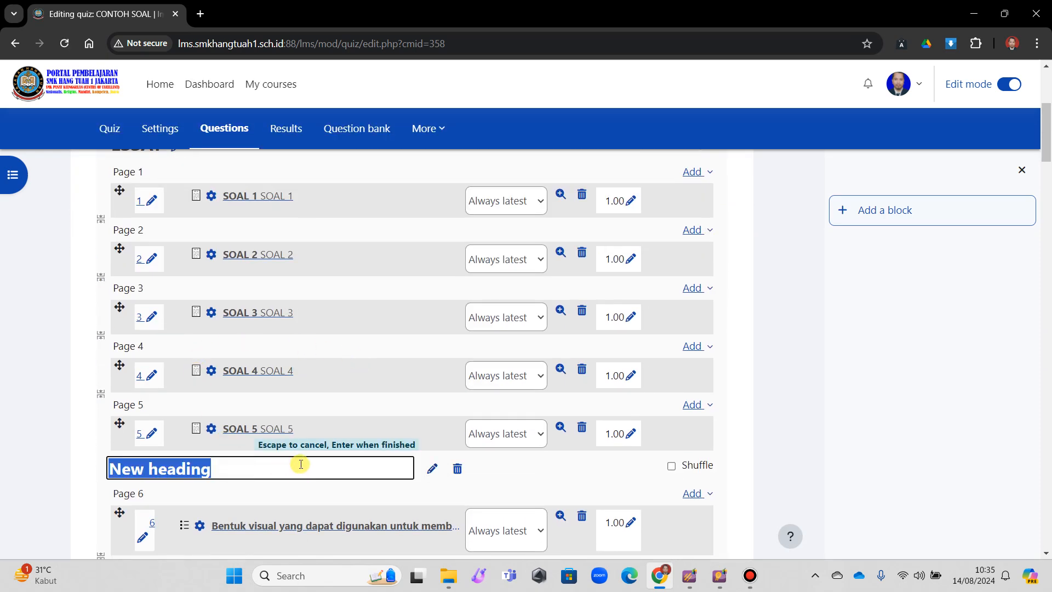
type("PILIHAN GAND")
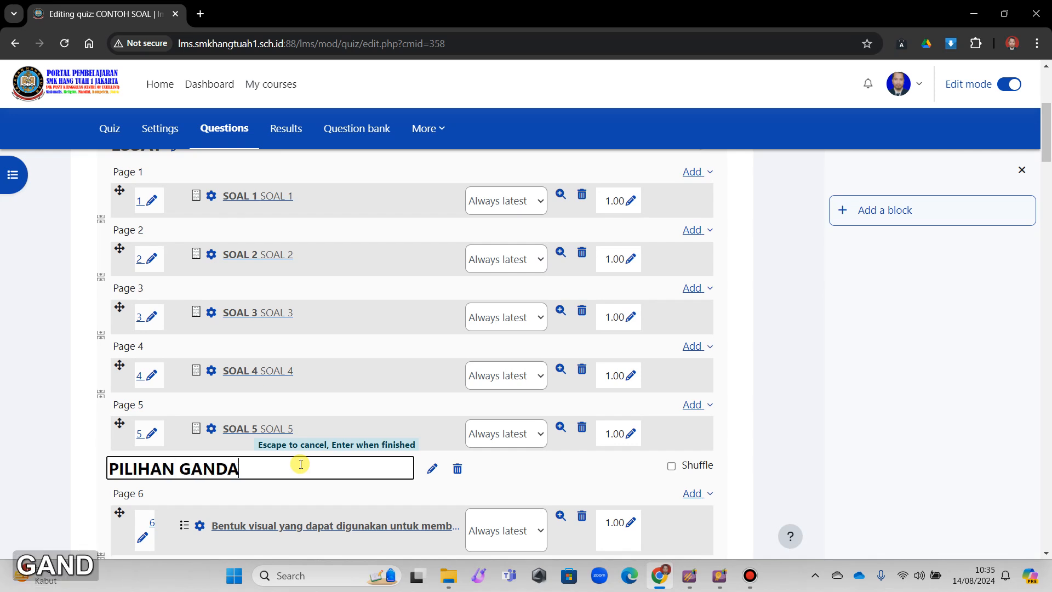
type("A")
key("Return")
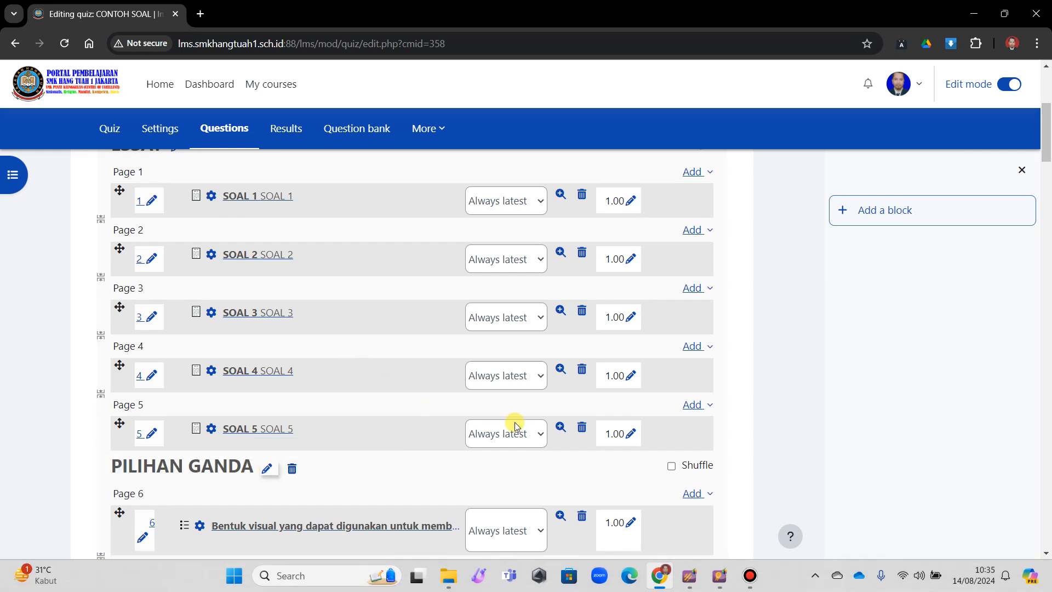
- Turn on question shuffling for both the PILIHAN GANDA and the ESSAY sections
left_click(671, 467)
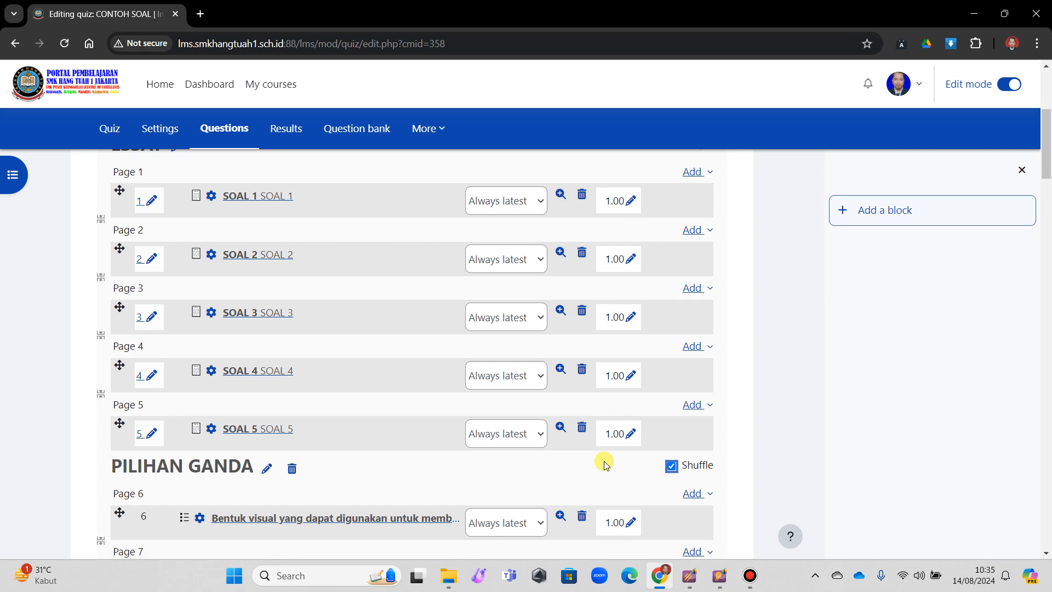
scroll(605, 464, "up", 5)
left_click(650, 420)
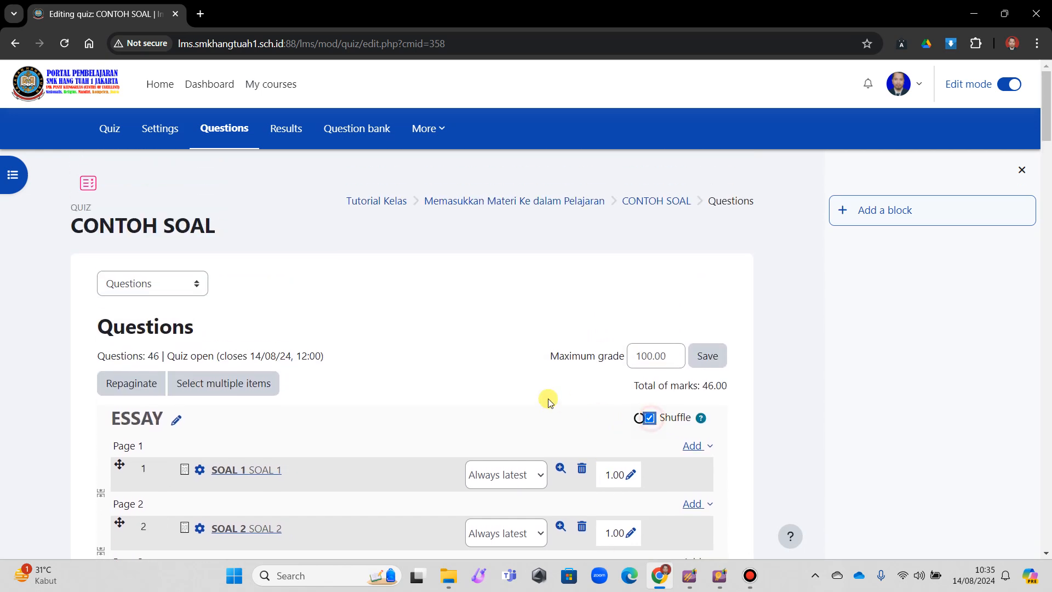
- Return to the CONTOH SOAL quiz overview and start a preview attempt of the quiz
scroll(540, 394, "down", 15)
scroll(540, 395, "down", 20)
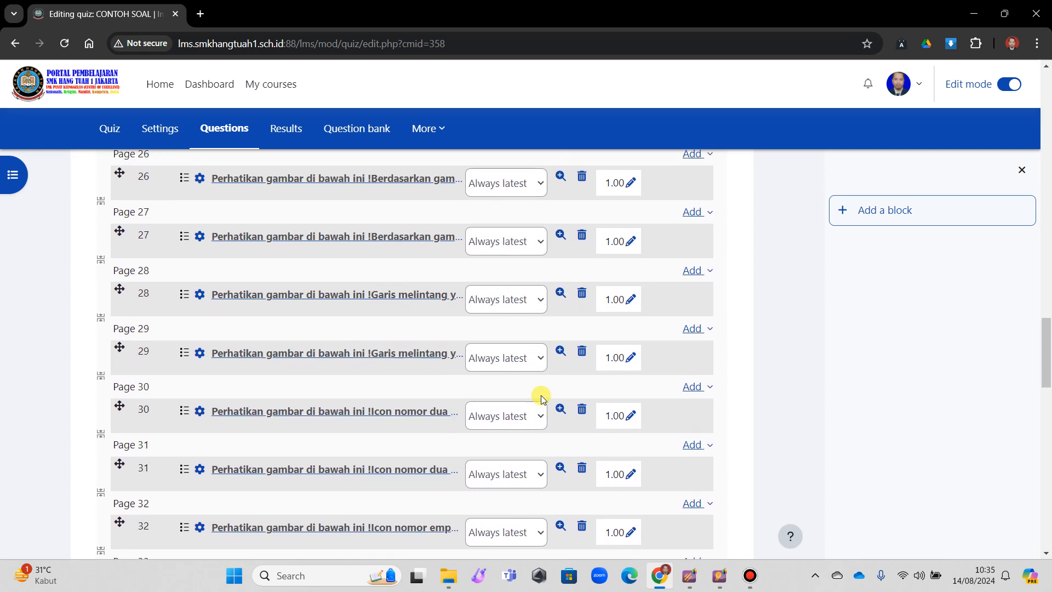
scroll(306, 393, "up", 1)
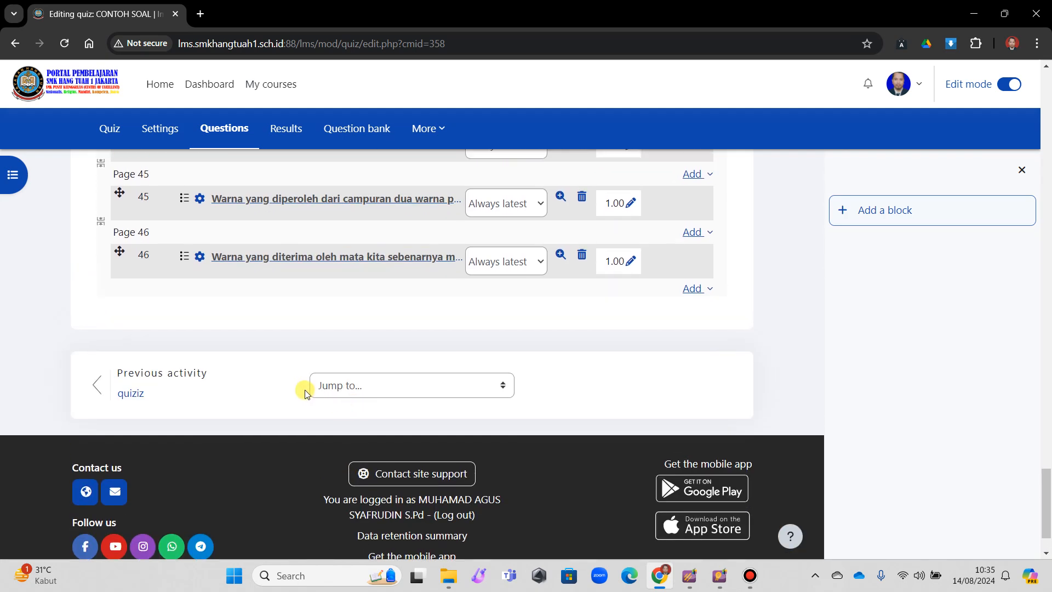
scroll(316, 373, "up", 20)
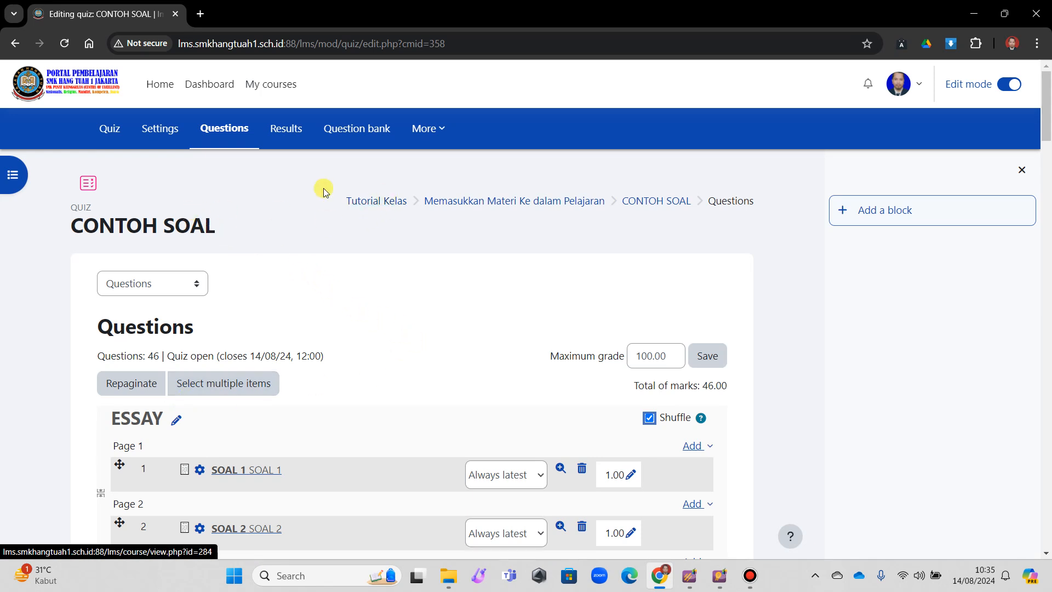
left_click(110, 128)
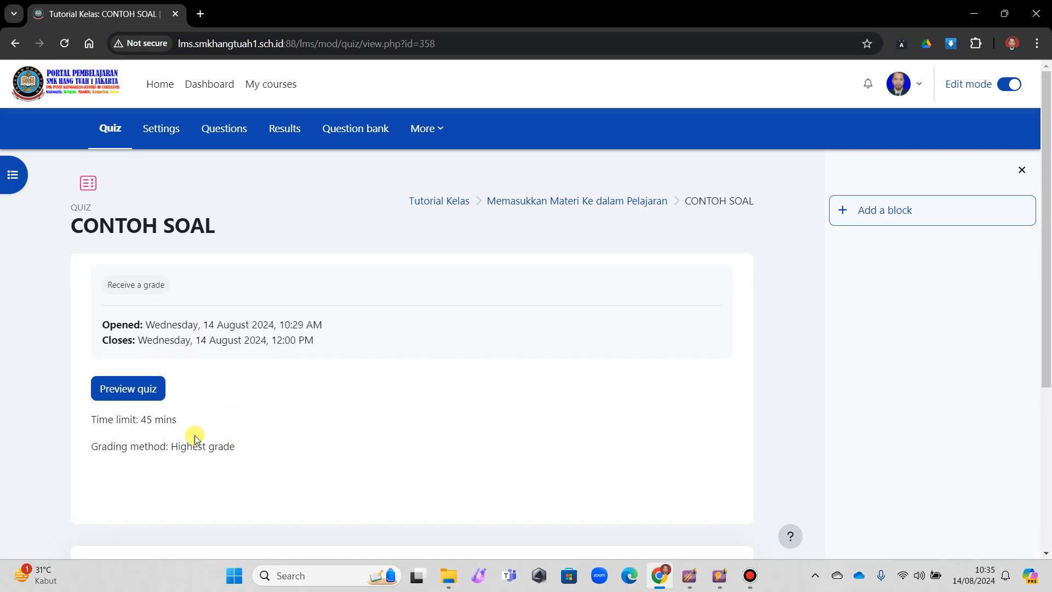
left_click(137, 393)
left_click(381, 381)
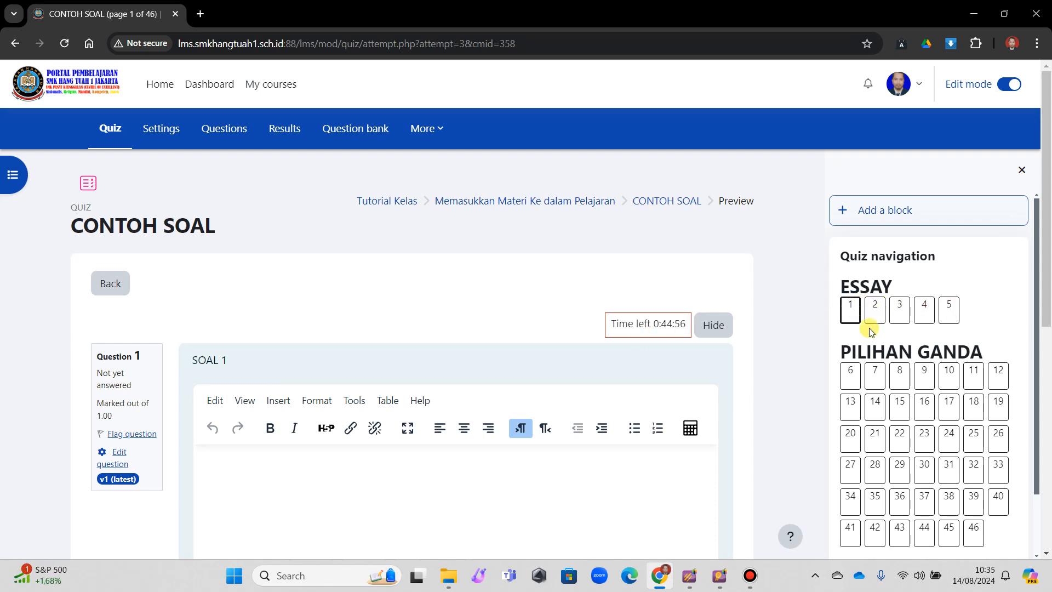
- Check how essay questions 2, 3 and 5 display in the quiz preview
left_click(874, 313)
left_click(899, 313)
left_click(943, 312)
scroll(909, 402, "down", 1)
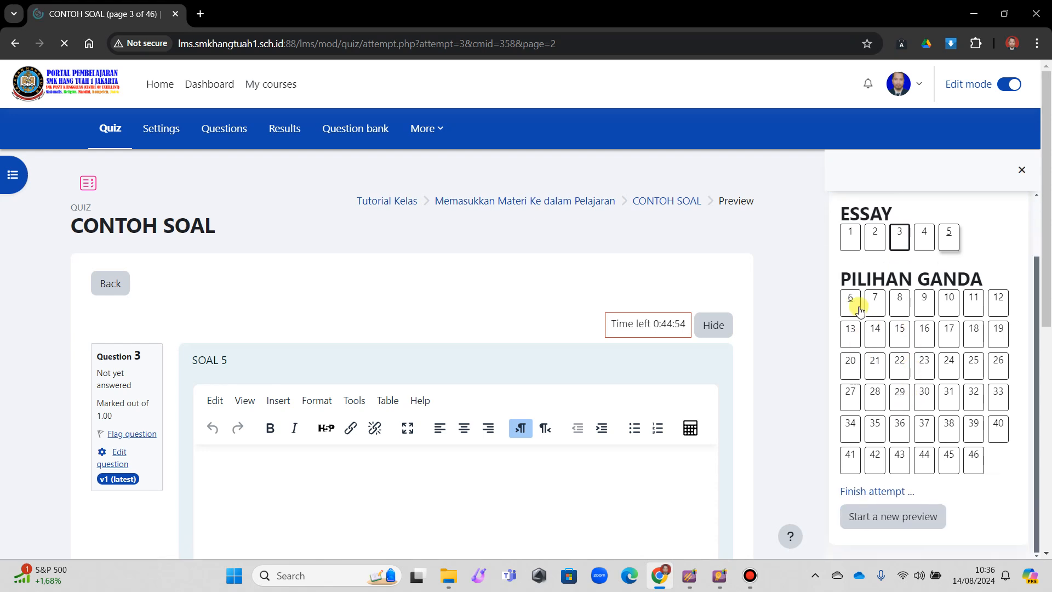
- Check the first PILIHAN GANDA questions, 6 to 8, including the question 7 picture
left_click(854, 375)
left_click(874, 383)
left_click(896, 374)
left_click(850, 378)
left_click(875, 385)
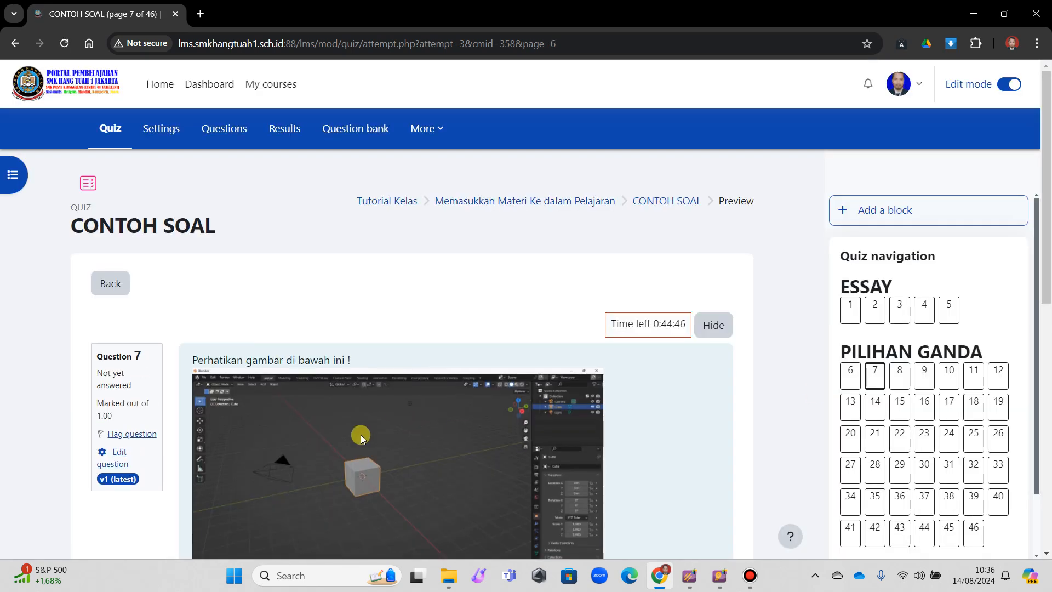
scroll(948, 426, "down", 2)
- Go through the last row of PILIHAN GANDA questions backwards, from 46 to 41
left_click(969, 461)
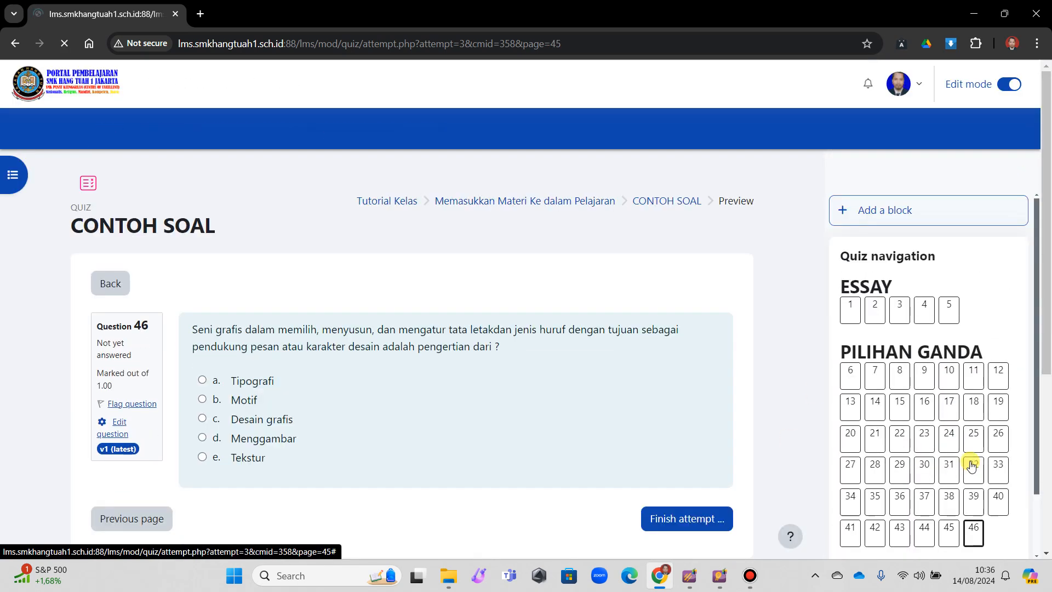
left_click(945, 539)
left_click(924, 539)
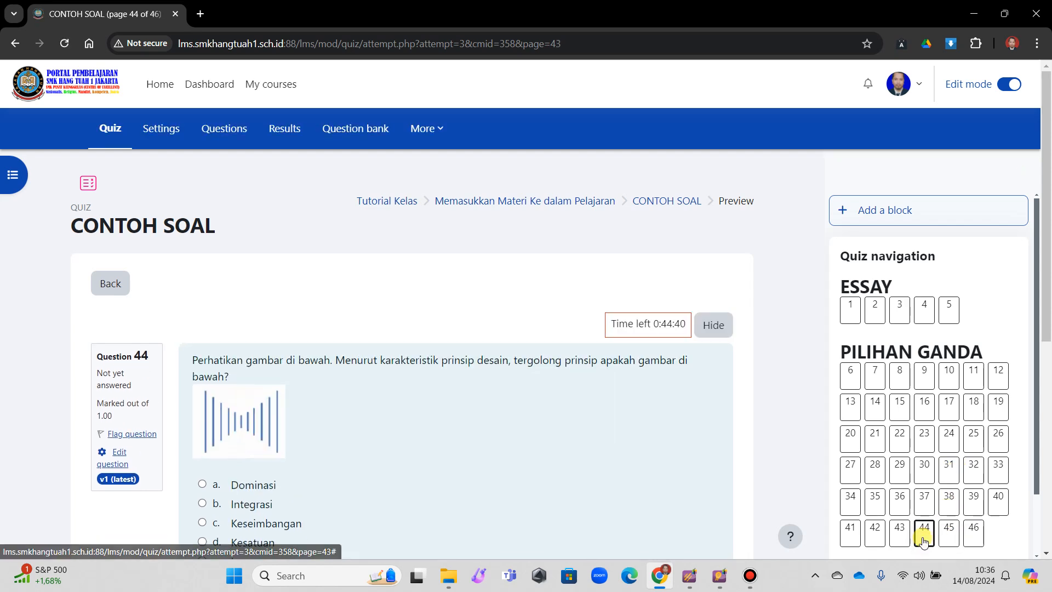
left_click(902, 540)
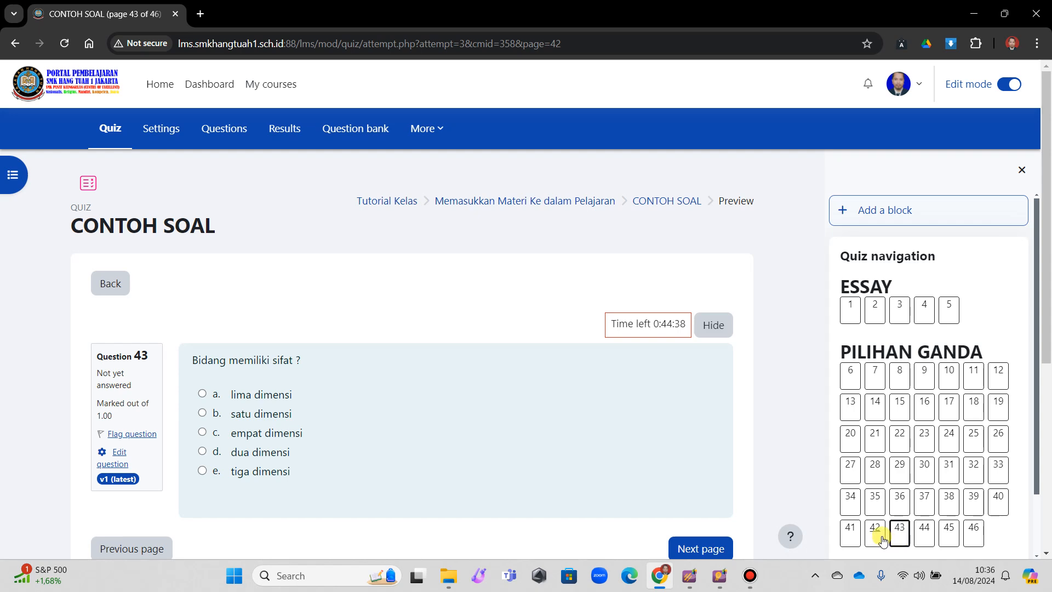
left_click(875, 540)
left_click(850, 540)
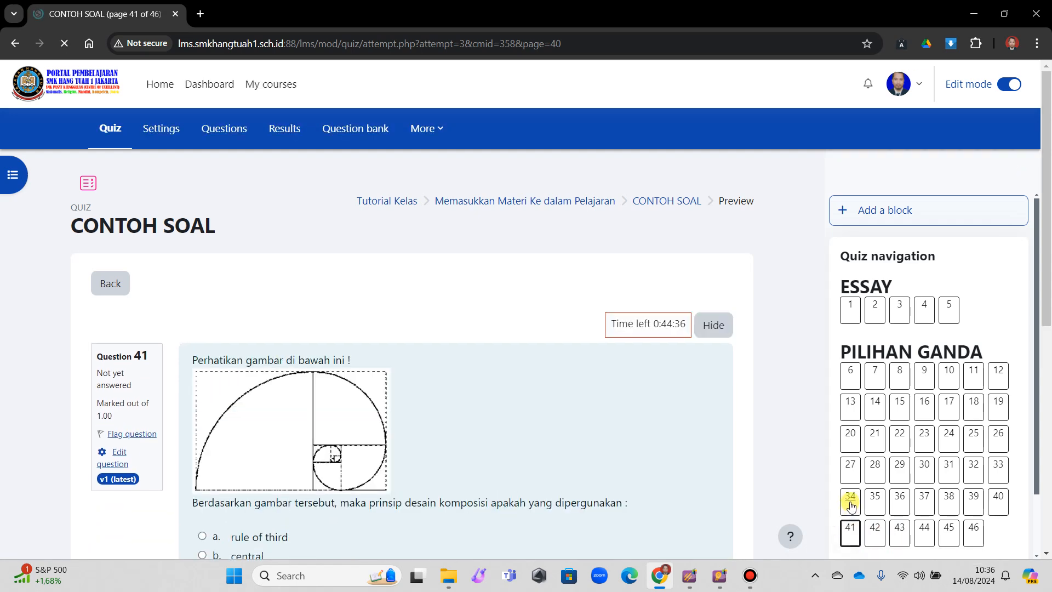
- Go through questions 34 to 40 in the preview, examining the table in question 36 and the pictures in the others
left_click(850, 499)
left_click(874, 502)
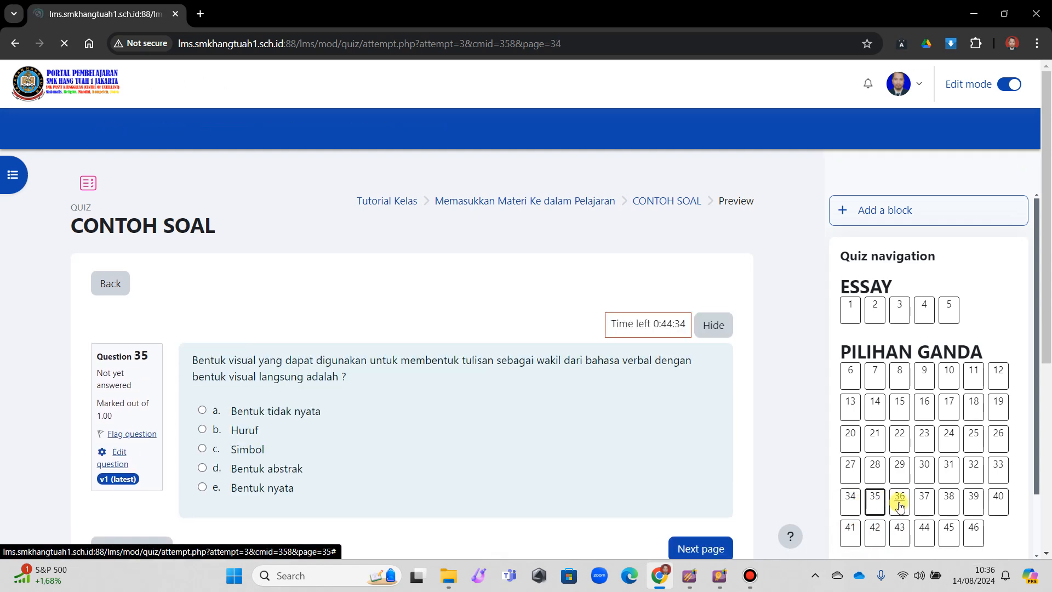
left_click(900, 502)
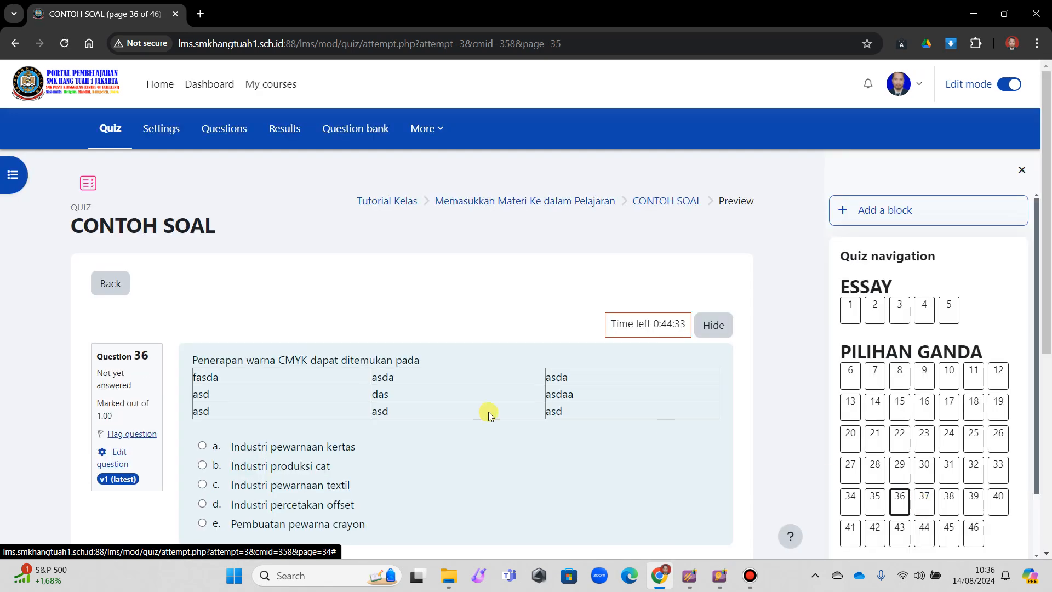
left_click(924, 500)
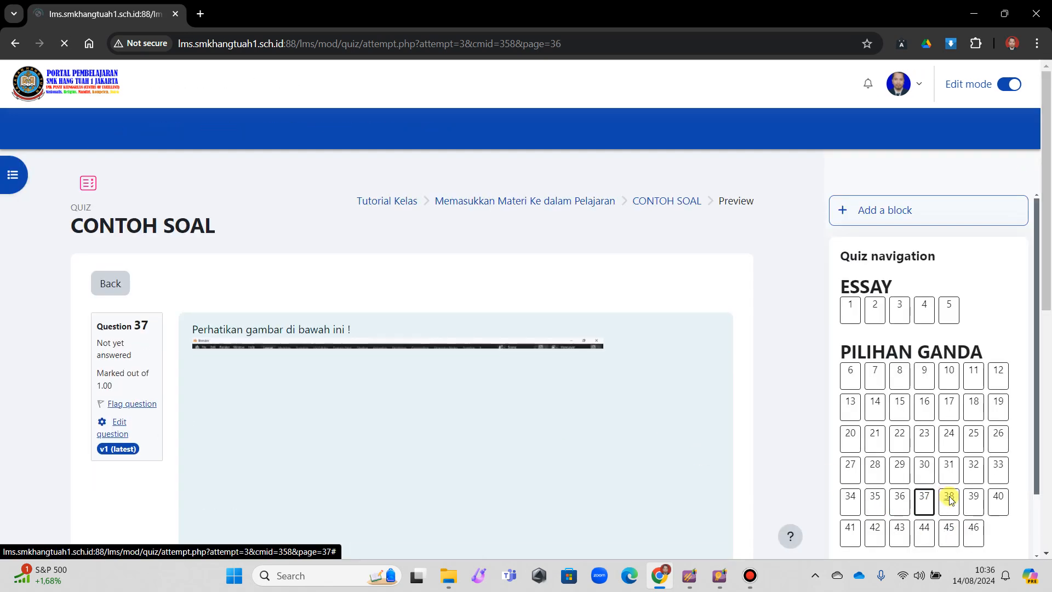
left_click(981, 501)
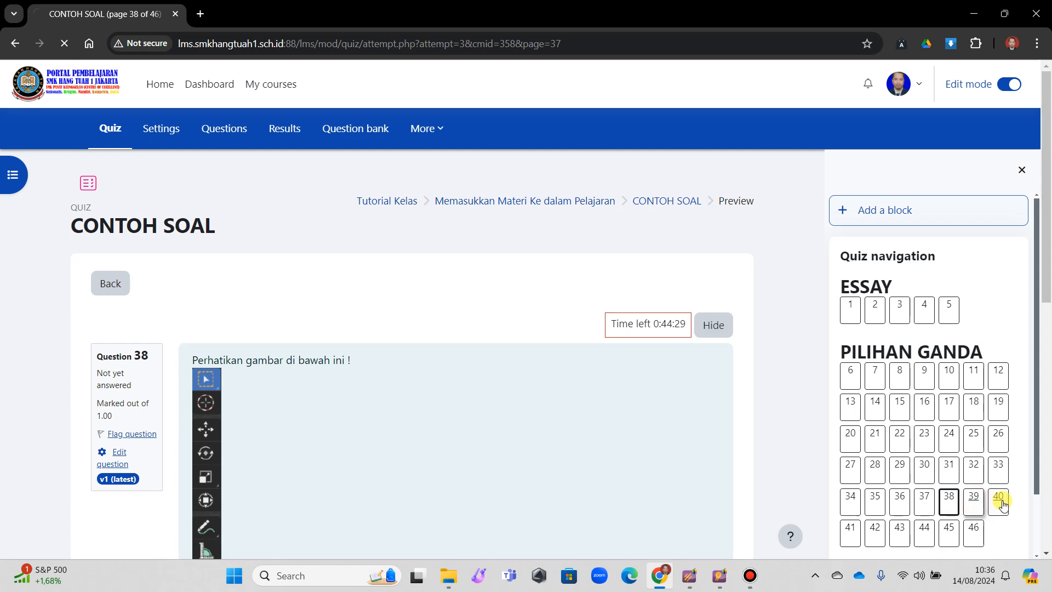
left_click(1000, 501)
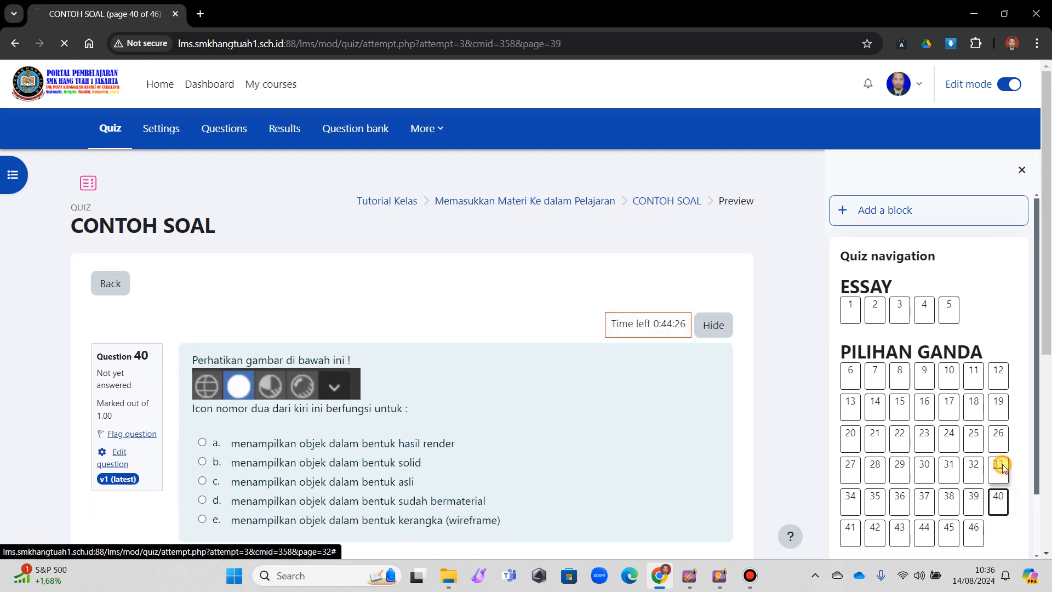
- Go through questions 33 back to 27 in the preview, checking their text, pictures and answer options
left_click(1001, 469)
left_click(974, 468)
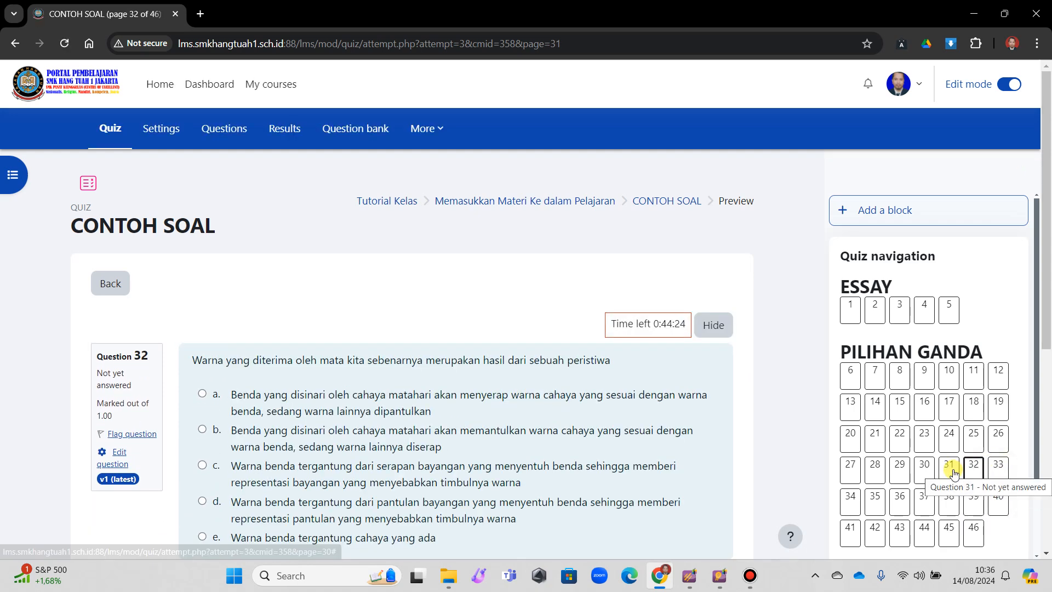
left_click(947, 470)
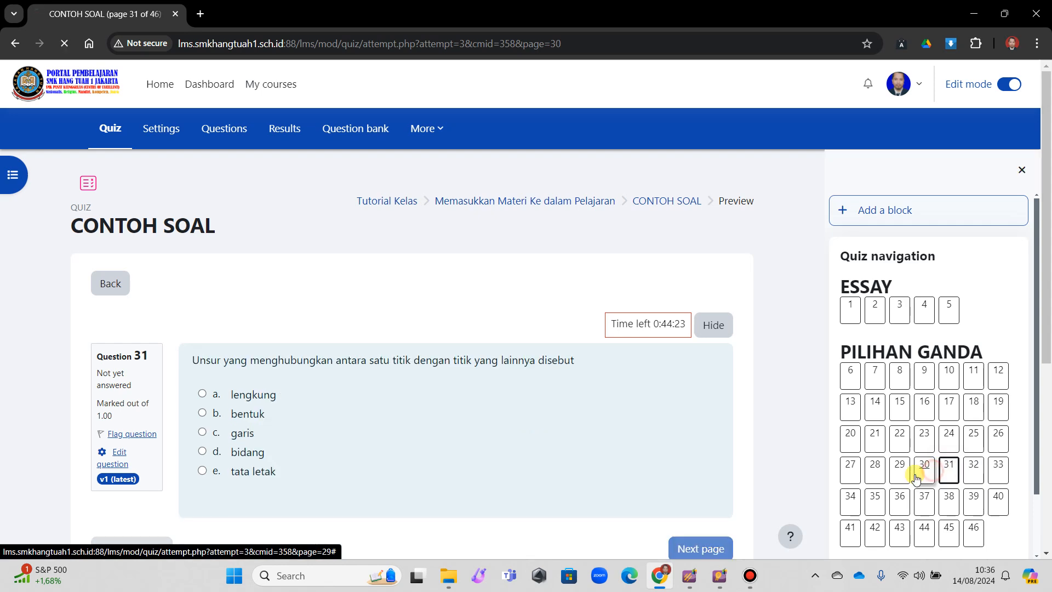
left_click(926, 470)
left_click(901, 477)
left_click(876, 473)
left_click(854, 471)
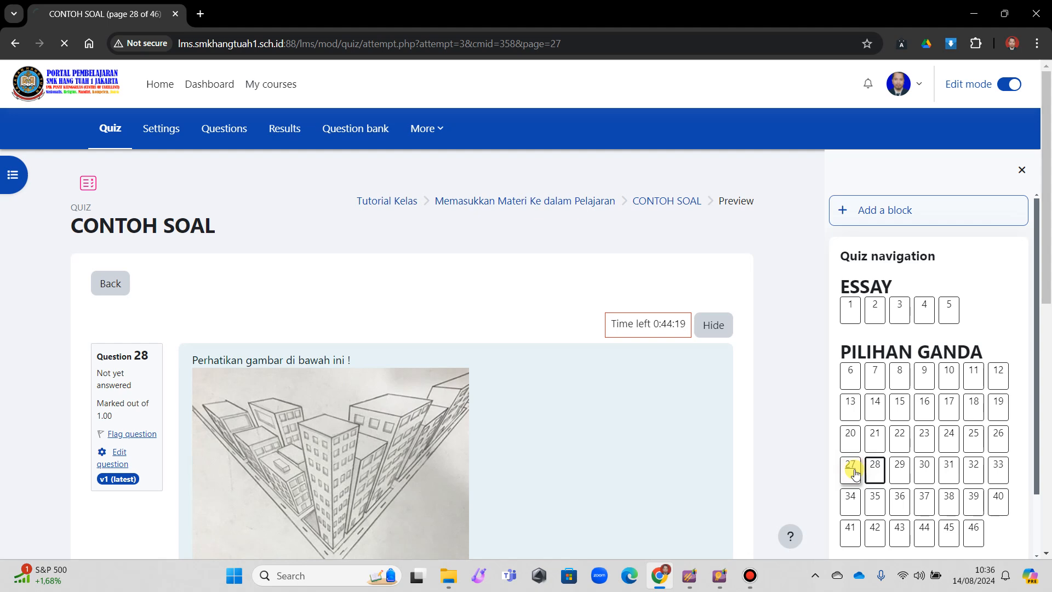
- Go through questions 20 to 26 in the preview, checking their text, pictures and answer options
left_click(877, 441)
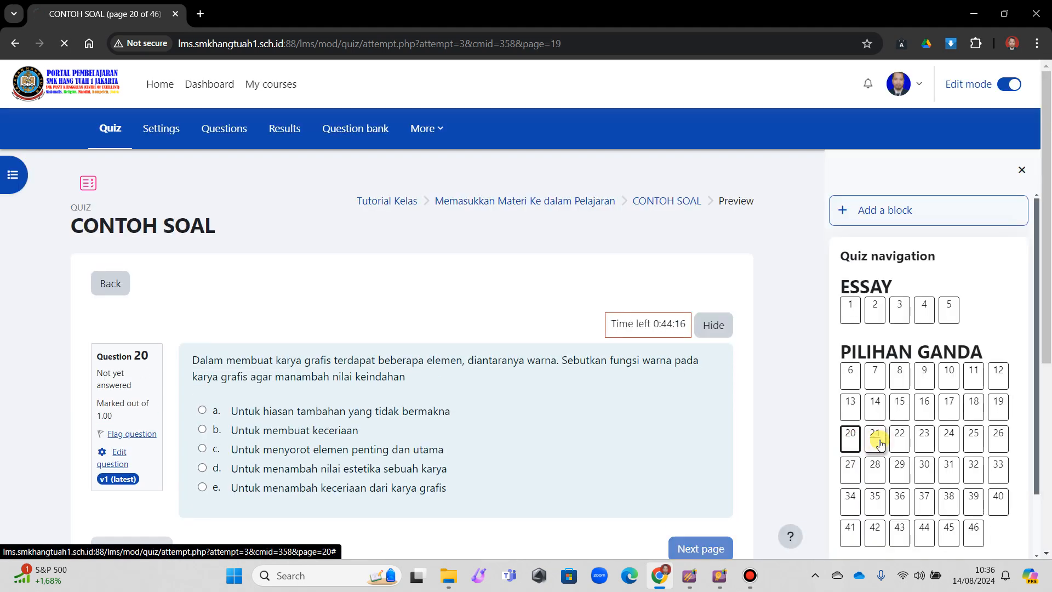
left_click(903, 438)
left_click(923, 438)
left_click(949, 438)
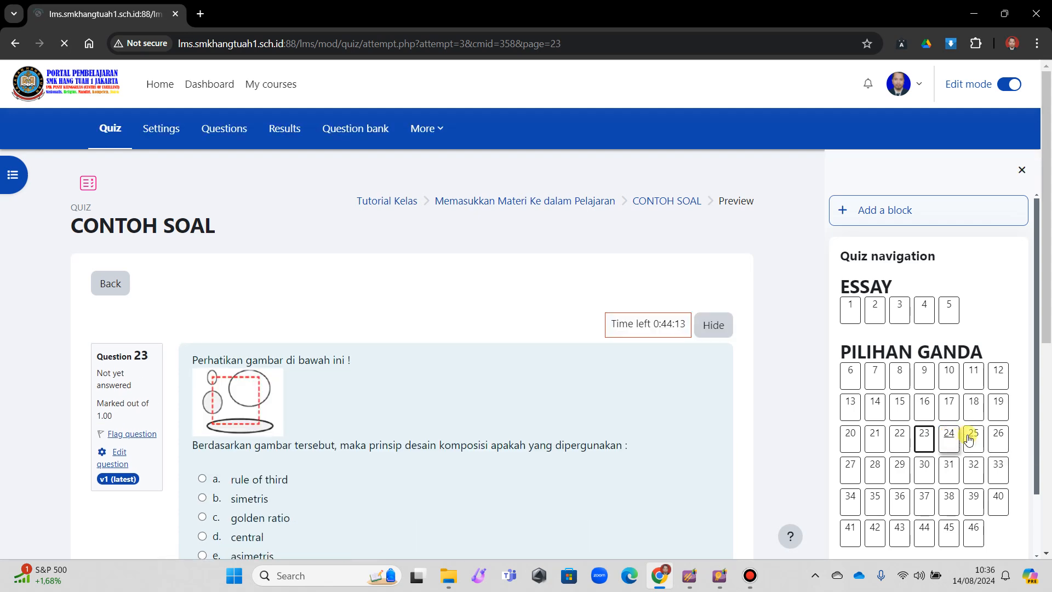
left_click(973, 438)
left_click(991, 439)
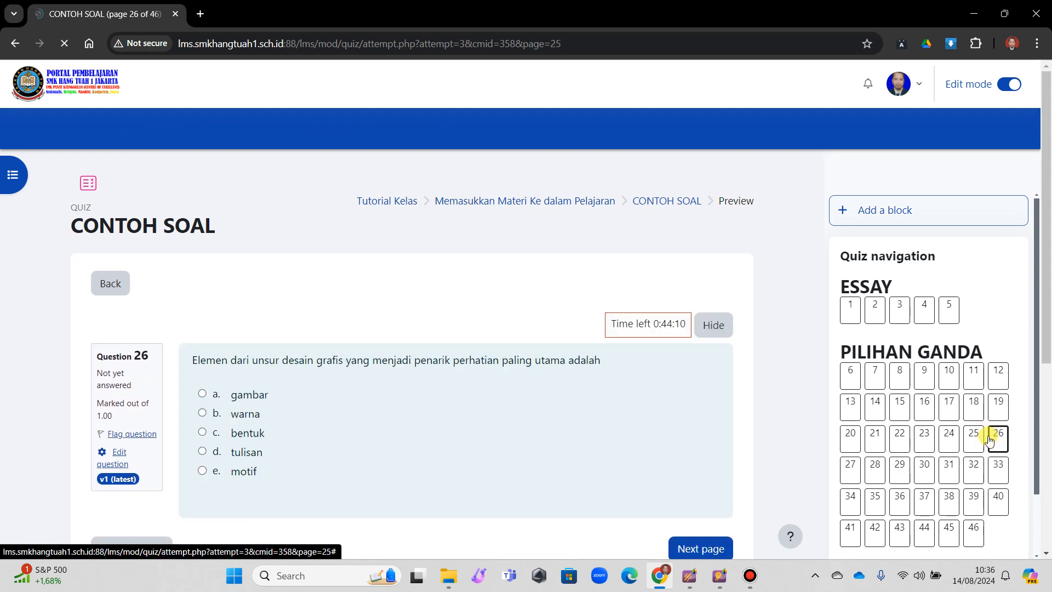
- Go through questions 19 back to 13 in the preview, checking their text, pictures and answer options
left_click(997, 407)
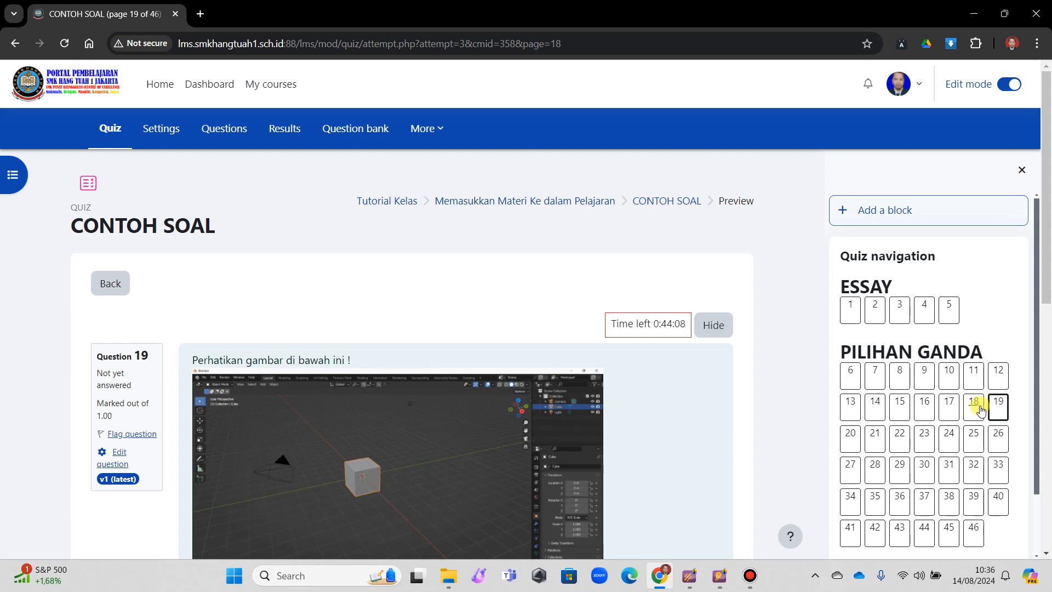
left_click(971, 409)
left_click(953, 411)
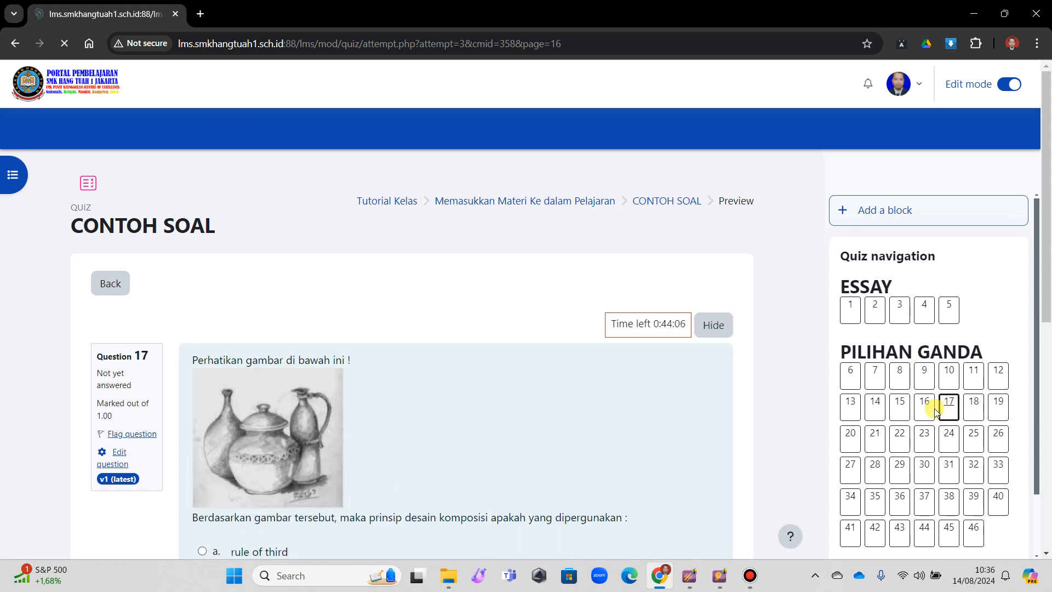
left_click(924, 407)
left_click(896, 408)
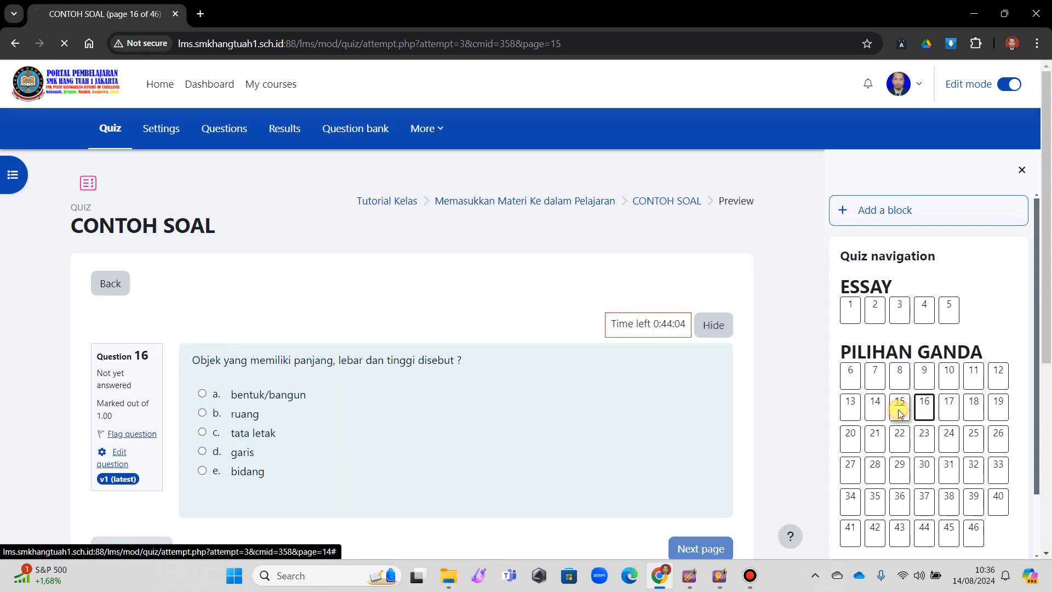
left_click(863, 414)
left_click(851, 406)
- Go through questions 12 back to 9 in the preview, examining the square-root formula in question 9
left_click(998, 373)
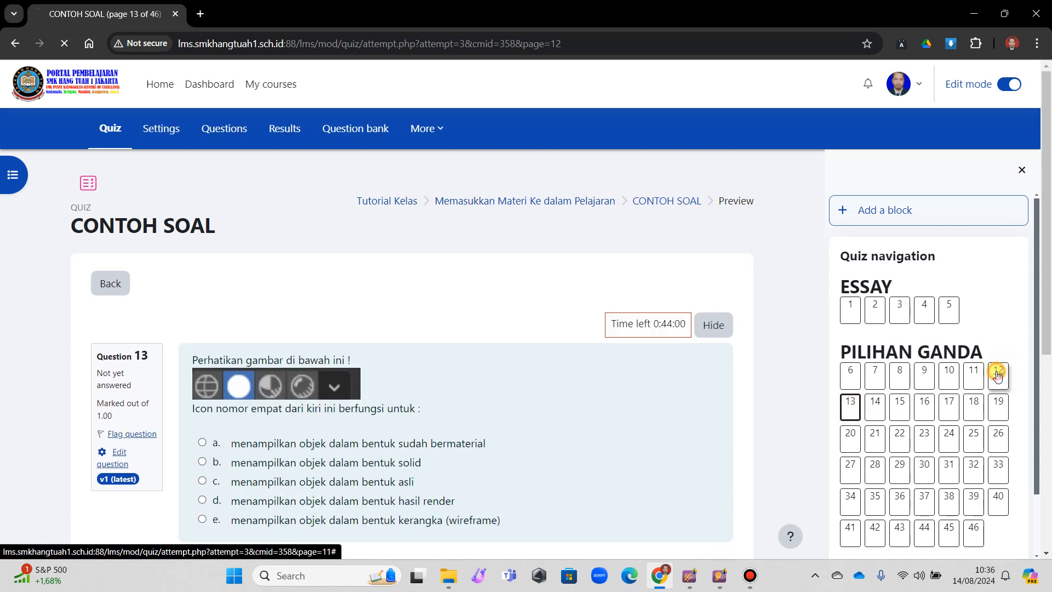
left_click(966, 376)
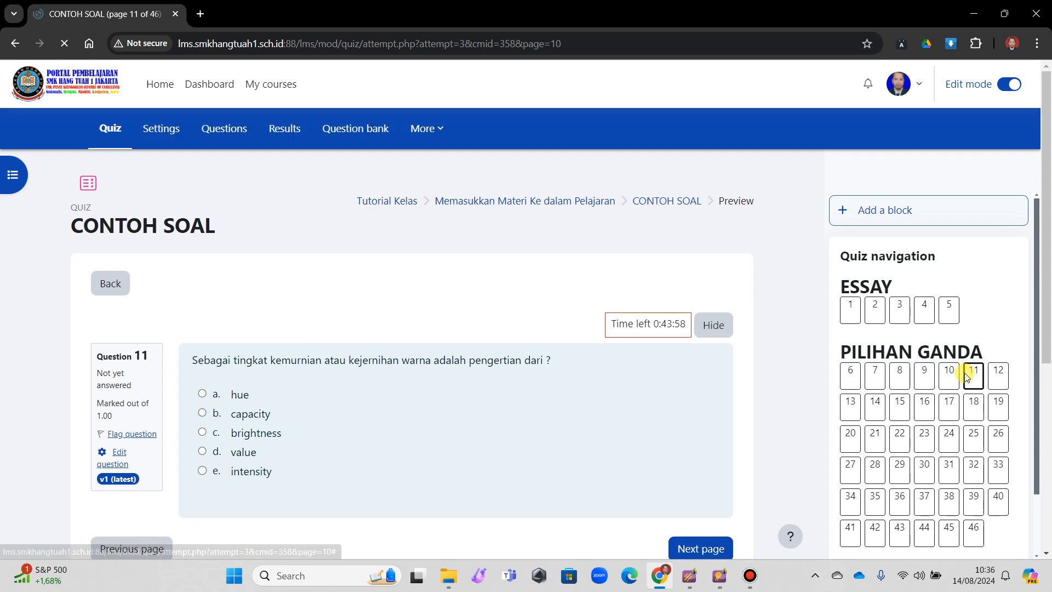
left_click(948, 378)
left_click(925, 379)
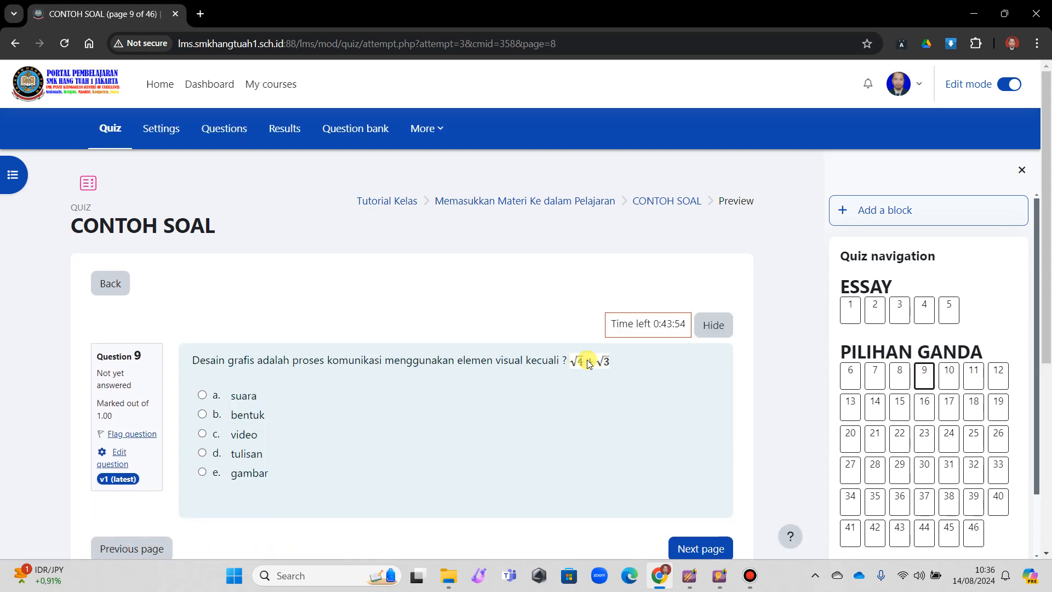
scroll(658, 395, "down", 3)
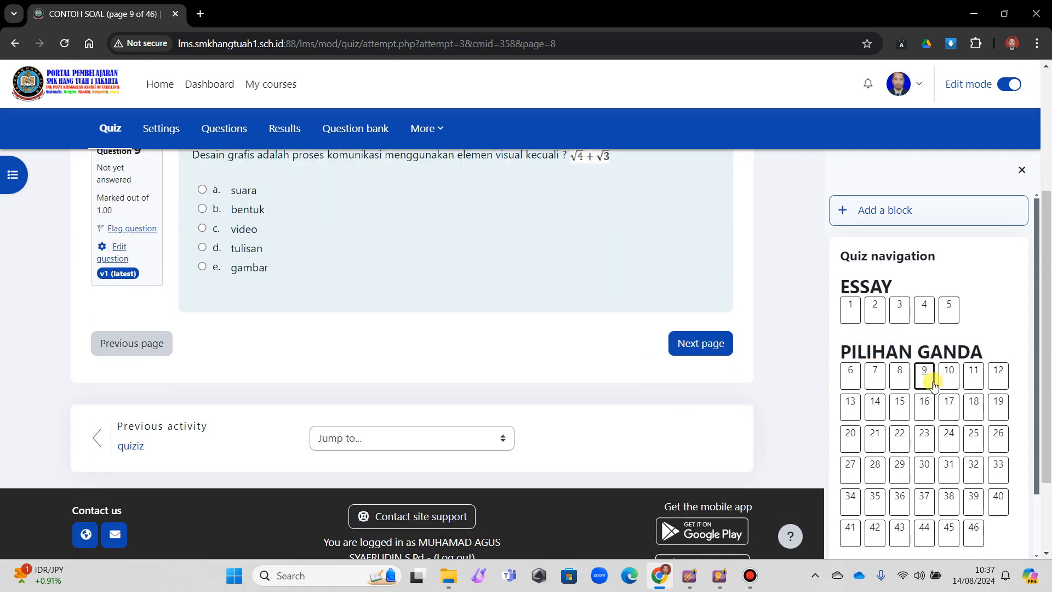
scroll(928, 421, "down", 2)
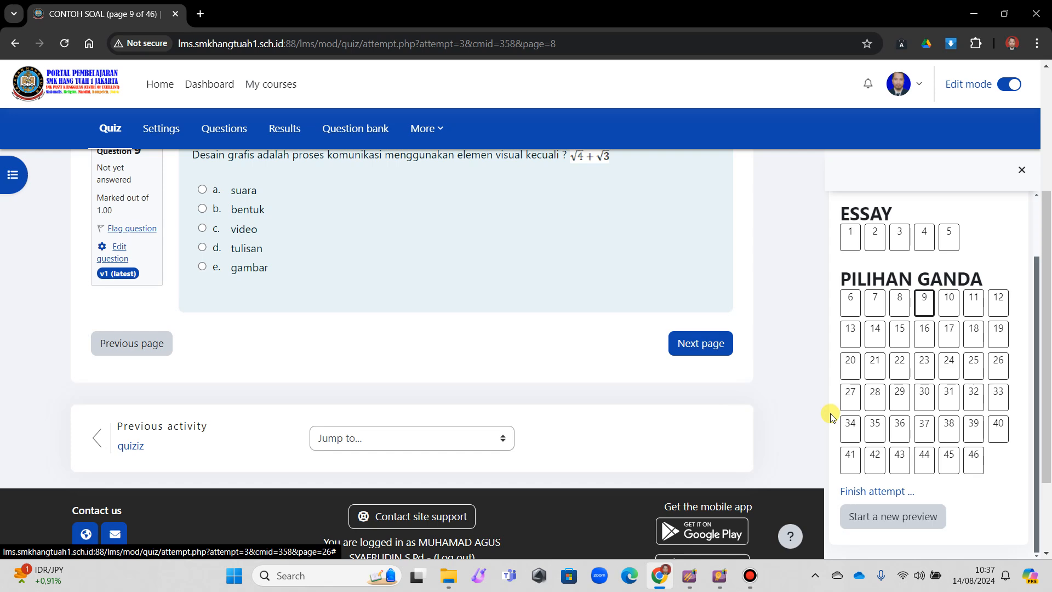
- Finish the preview attempt and look through the summary of attempt down to its end
left_click(883, 493)
scroll(535, 330, "down", 10)
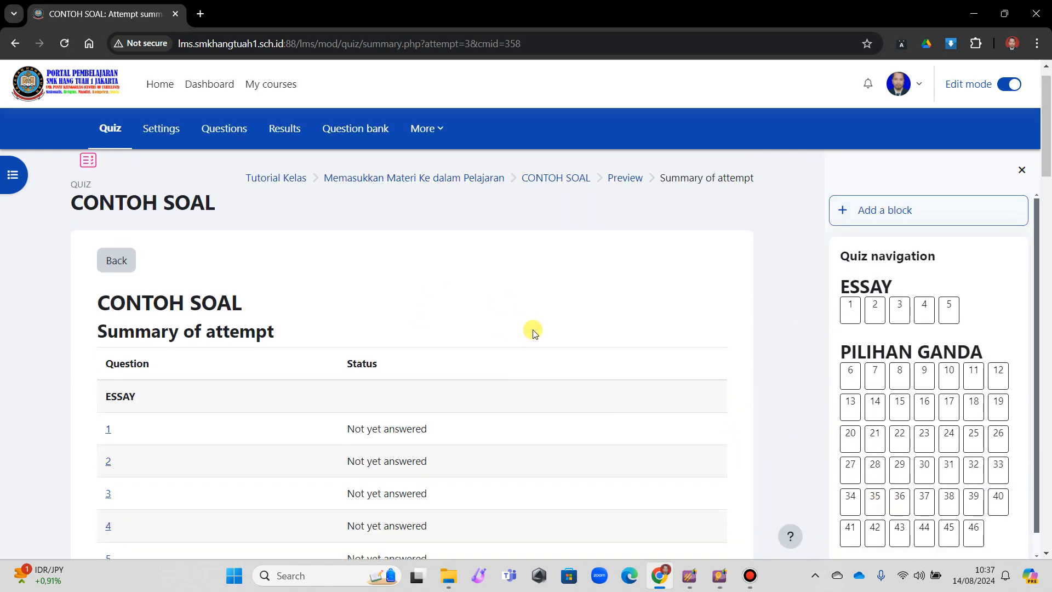
scroll(538, 329, "down", 15)
scroll(540, 331, "up", 4)
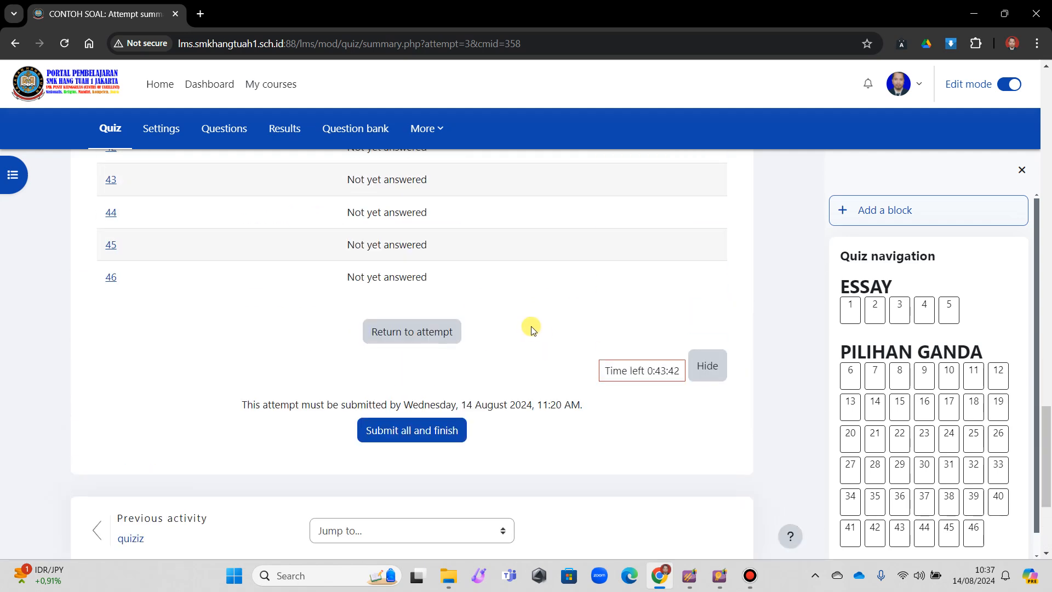
- Submit all answers, confirm finishing the attempt, and look over the attempt review
left_click(434, 427)
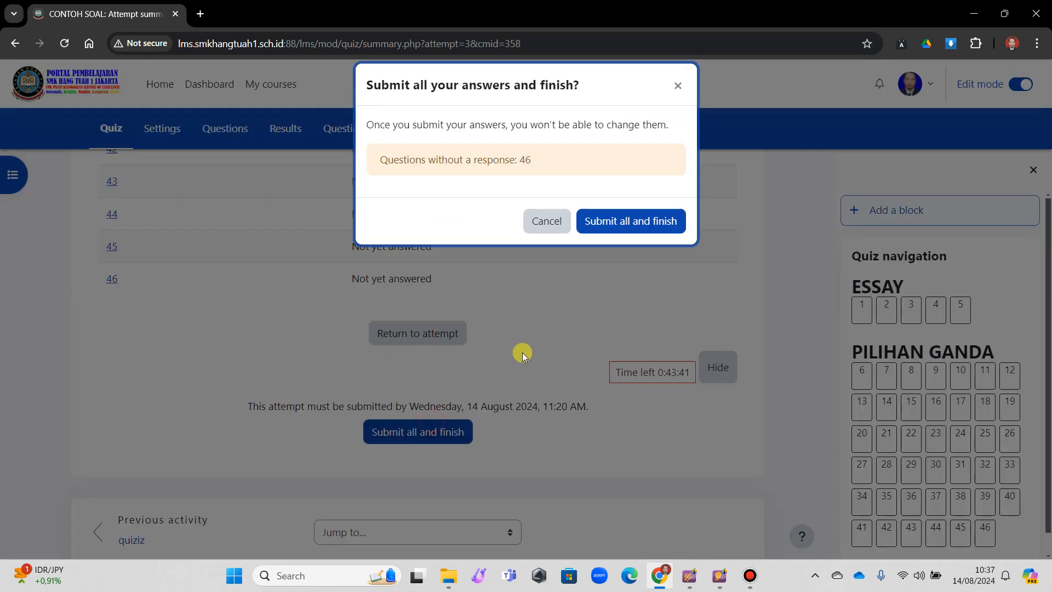
left_click(640, 227)
scroll(607, 298, "down", 9)
scroll(607, 298, "up", 3)
scroll(607, 299, "up", 8)
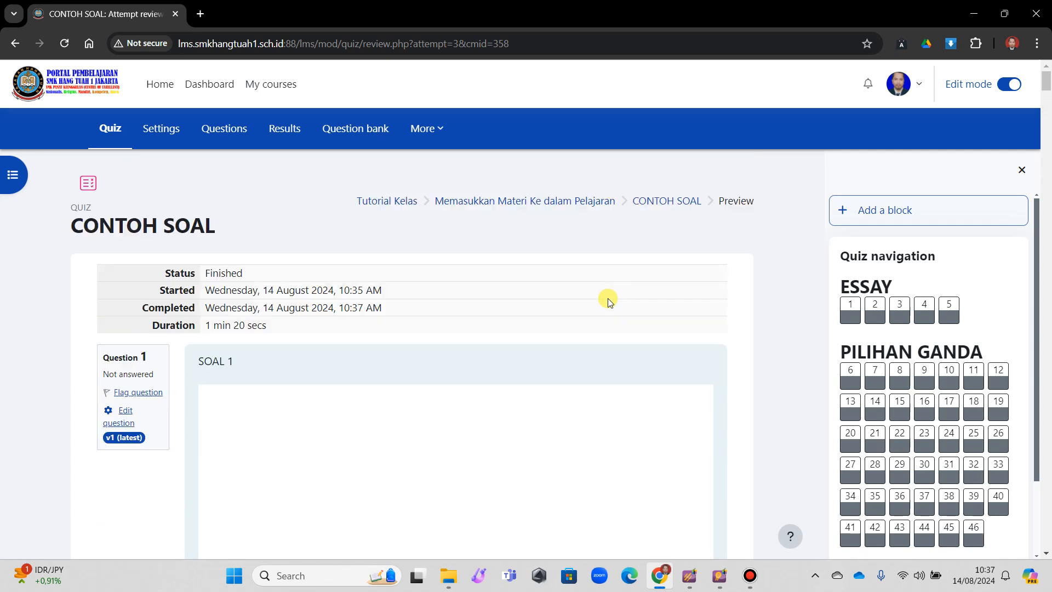